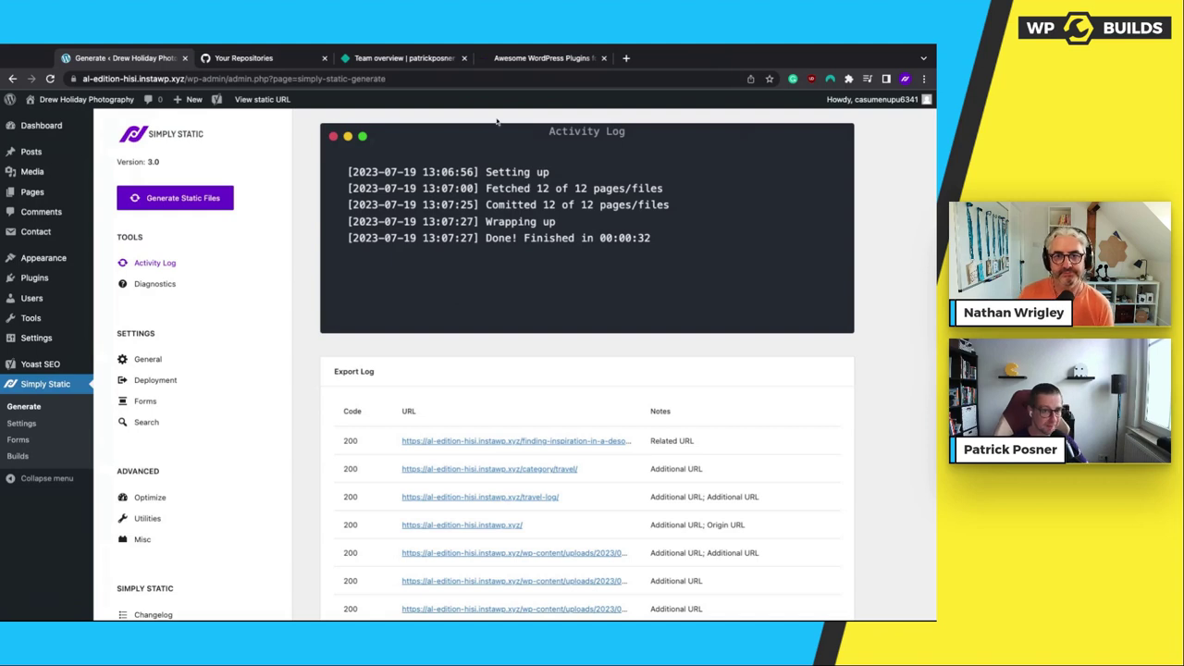
# Visit the WordPress site's front end and examine the home page's hero, photo gallery, testimonials and travel posts
pyautogui.click(55, 116)
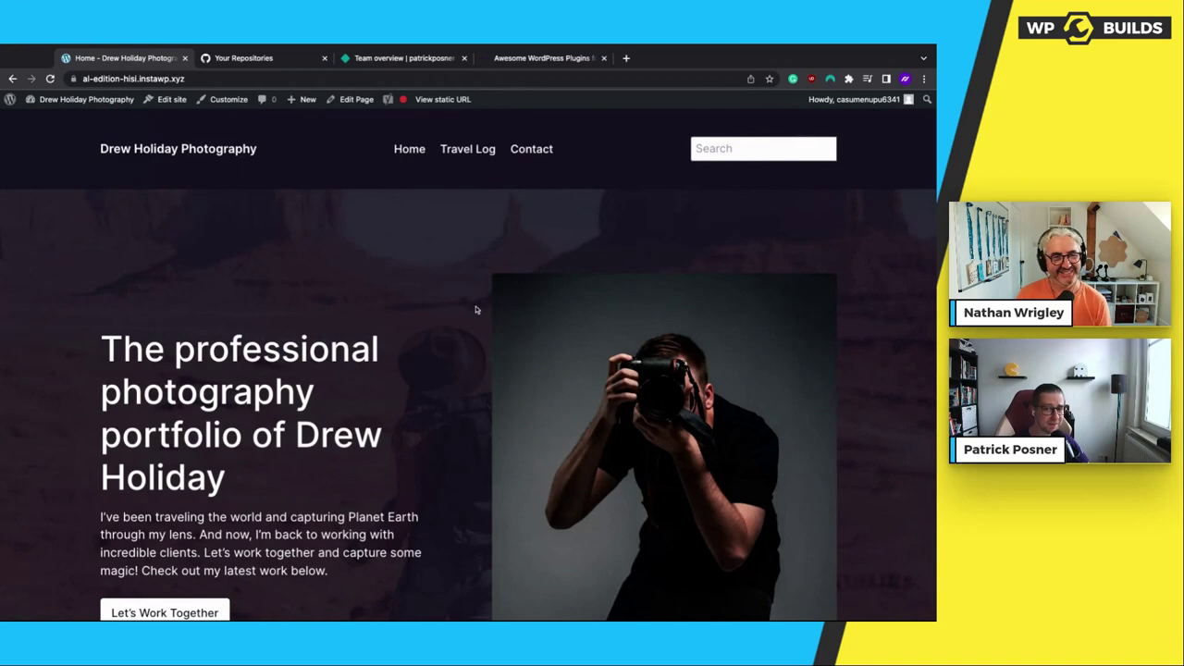
pyautogui.scroll(-1, 473, 310)
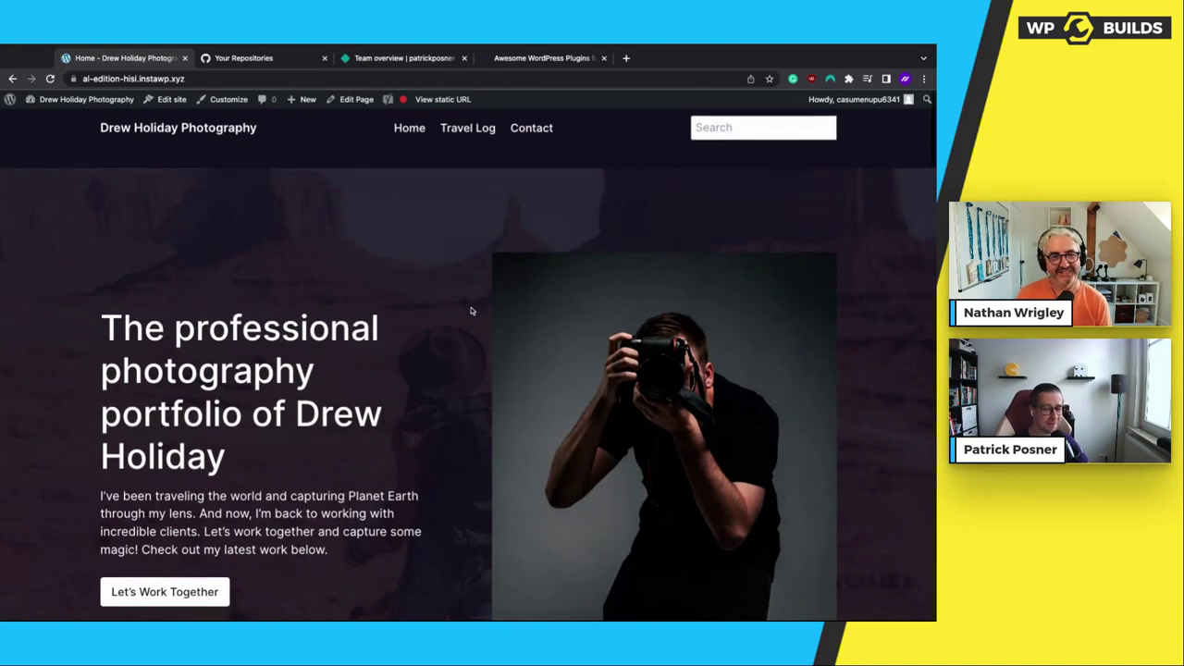
pyautogui.scroll(1, 470, 311)
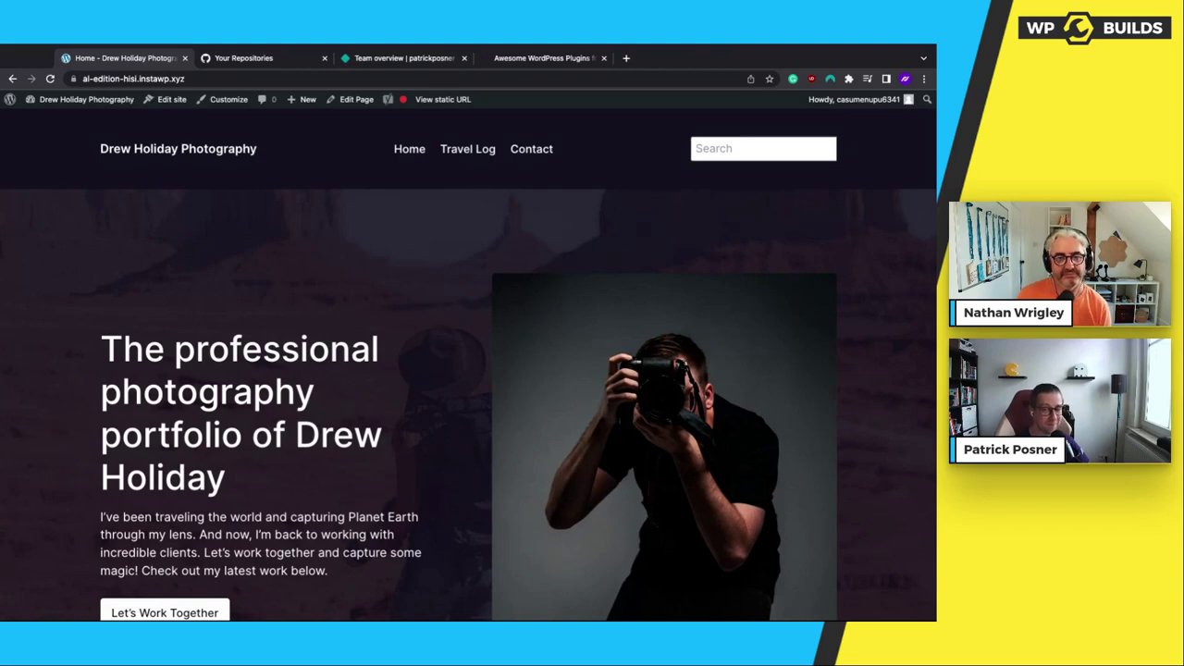
pyautogui.scroll(-1, 442, 368)
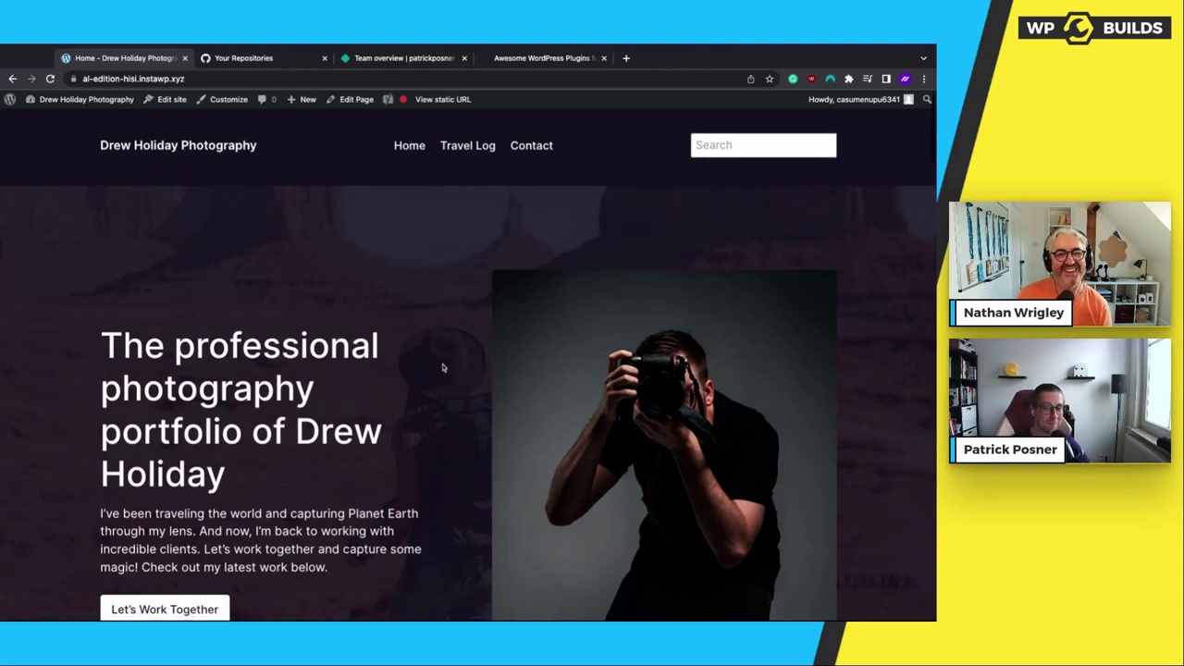
pyautogui.scroll(-4, 442, 367)
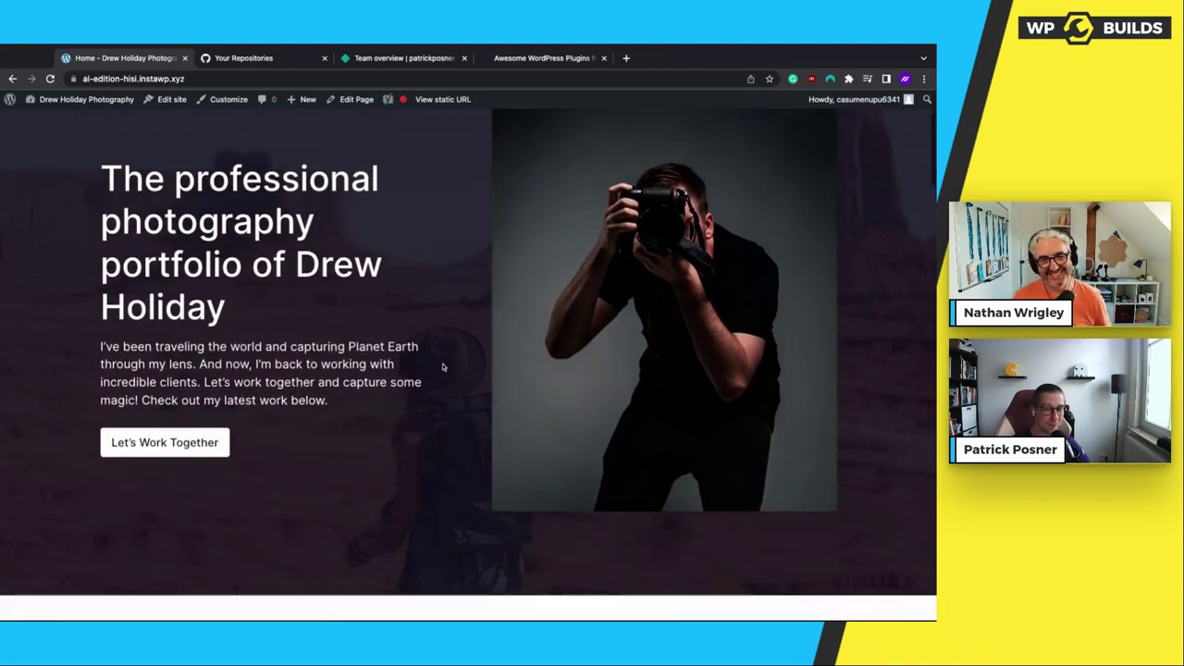
pyautogui.scroll(-10, 442, 367)
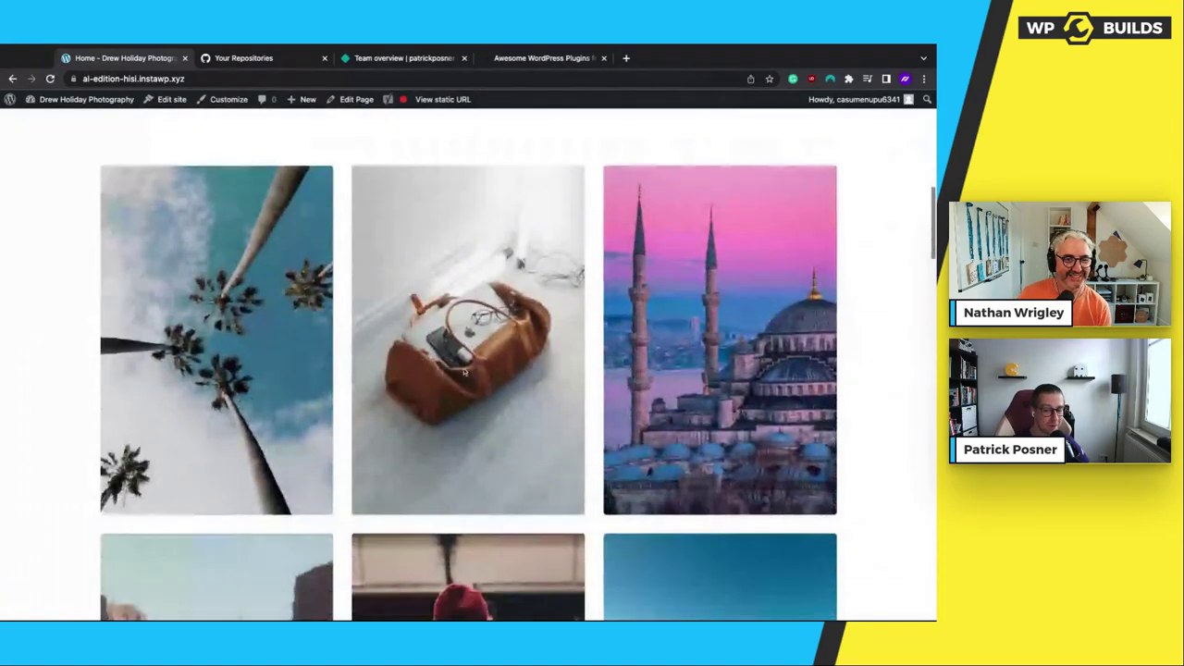
pyautogui.scroll(-8, 465, 370)
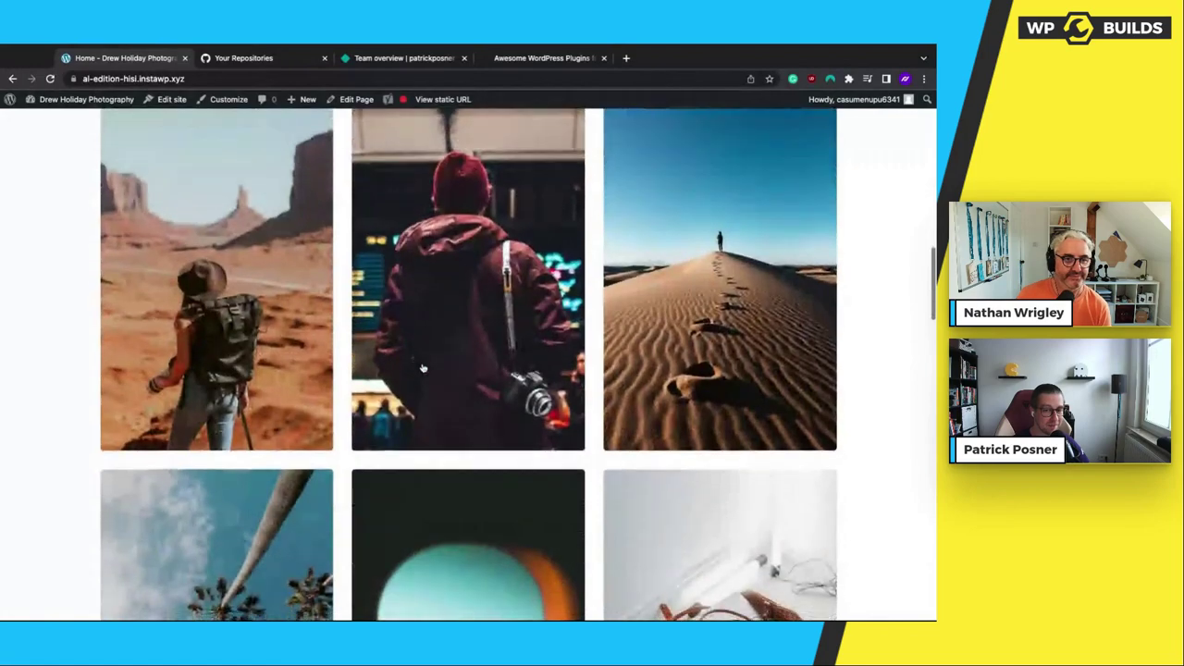
pyautogui.scroll(-20, 421, 368)
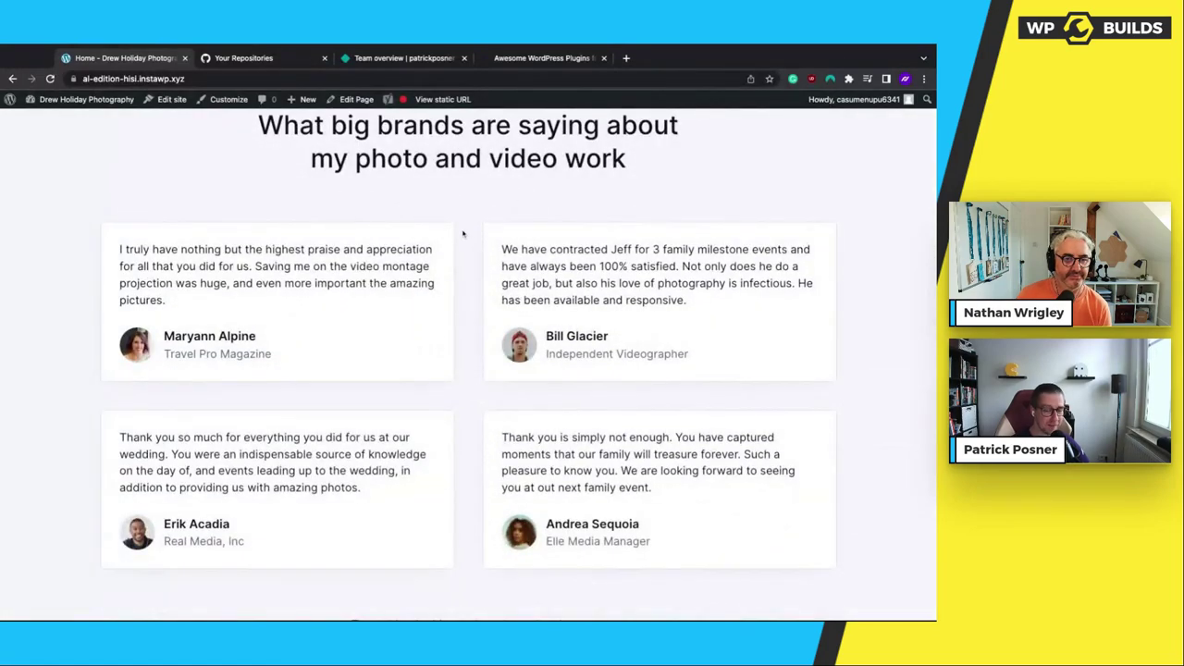
pyautogui.scroll(-3, 464, 233)
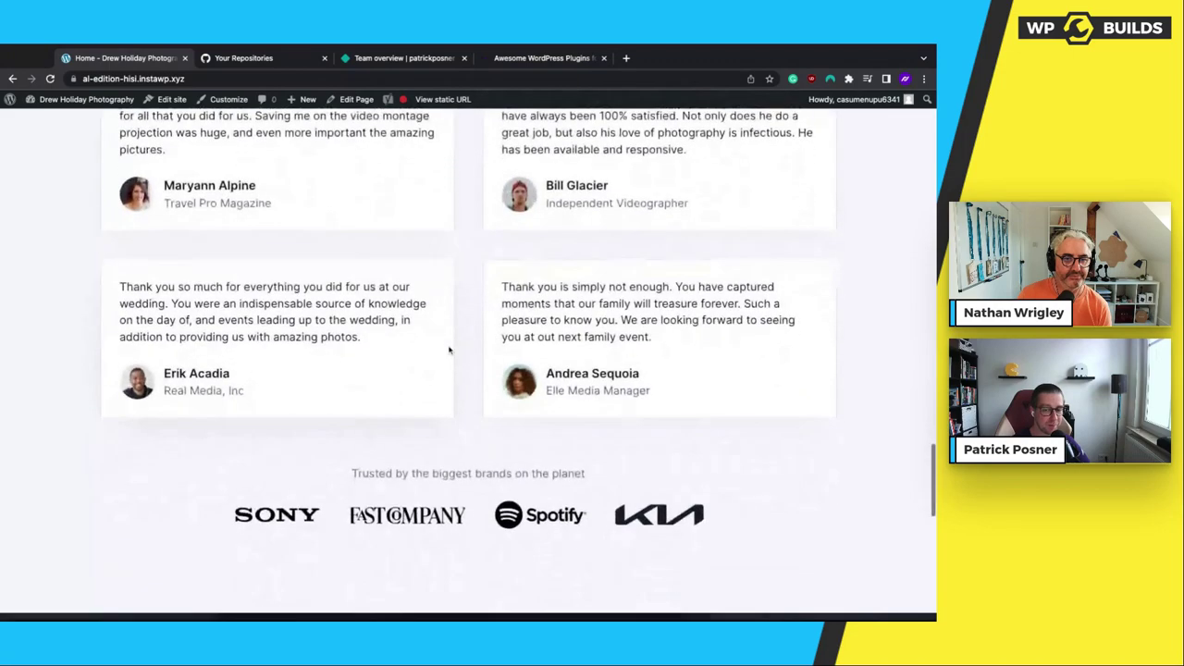
pyautogui.scroll(-8, 449, 350)
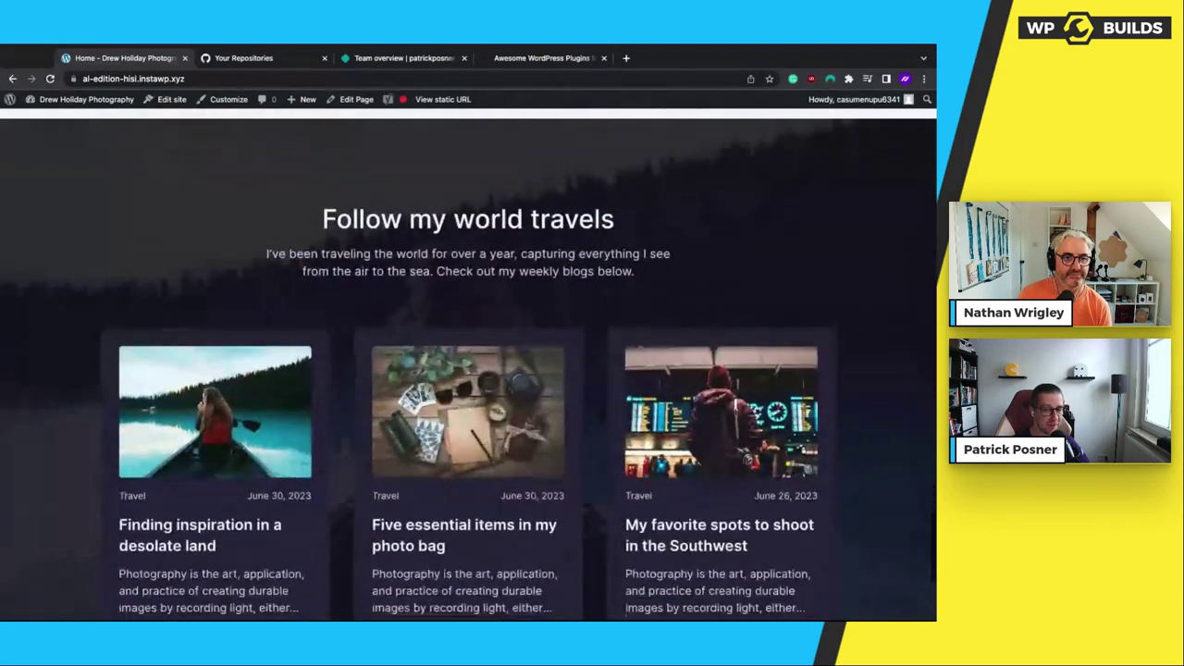
pyautogui.scroll(20, 464, 220)
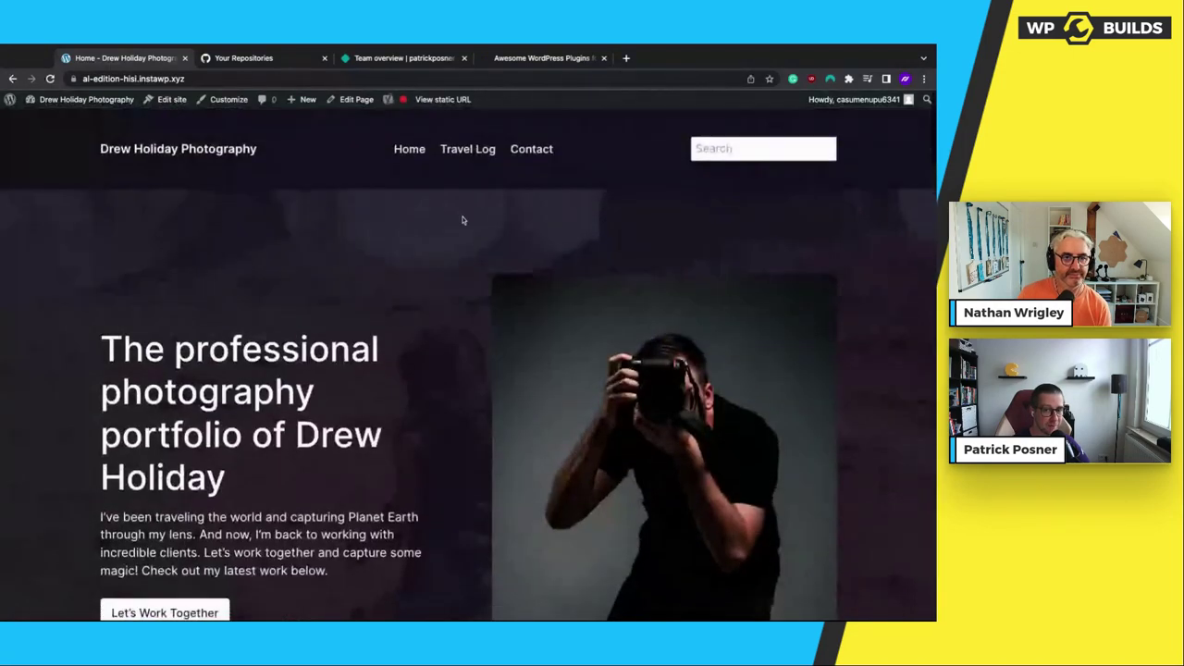
# View the site's Travel Log page and the form on its Contact page
pyautogui.click(467, 149)
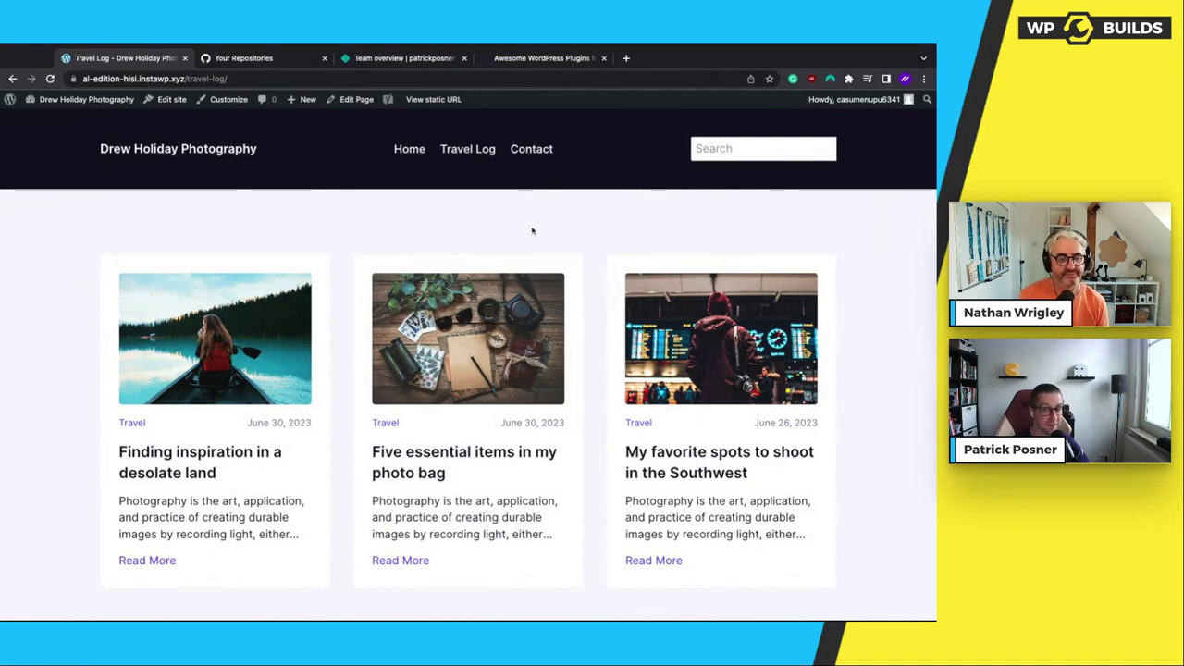
pyautogui.click(533, 151)
pyautogui.scroll(-2, 534, 279)
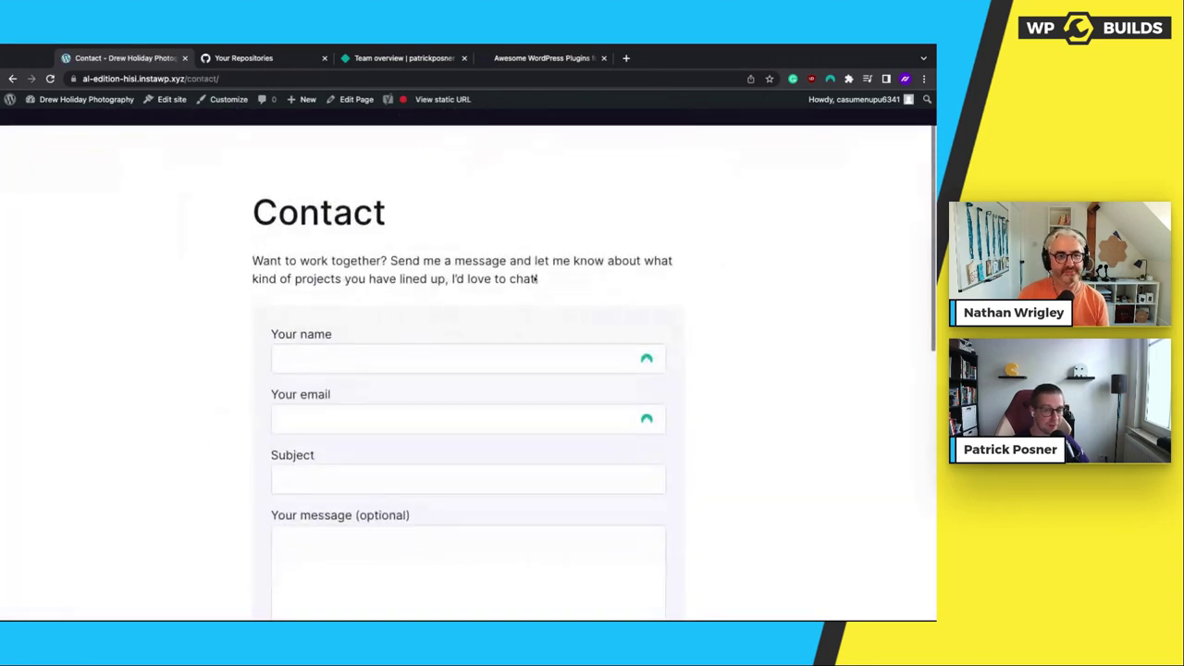
pyautogui.scroll(-1, 533, 279)
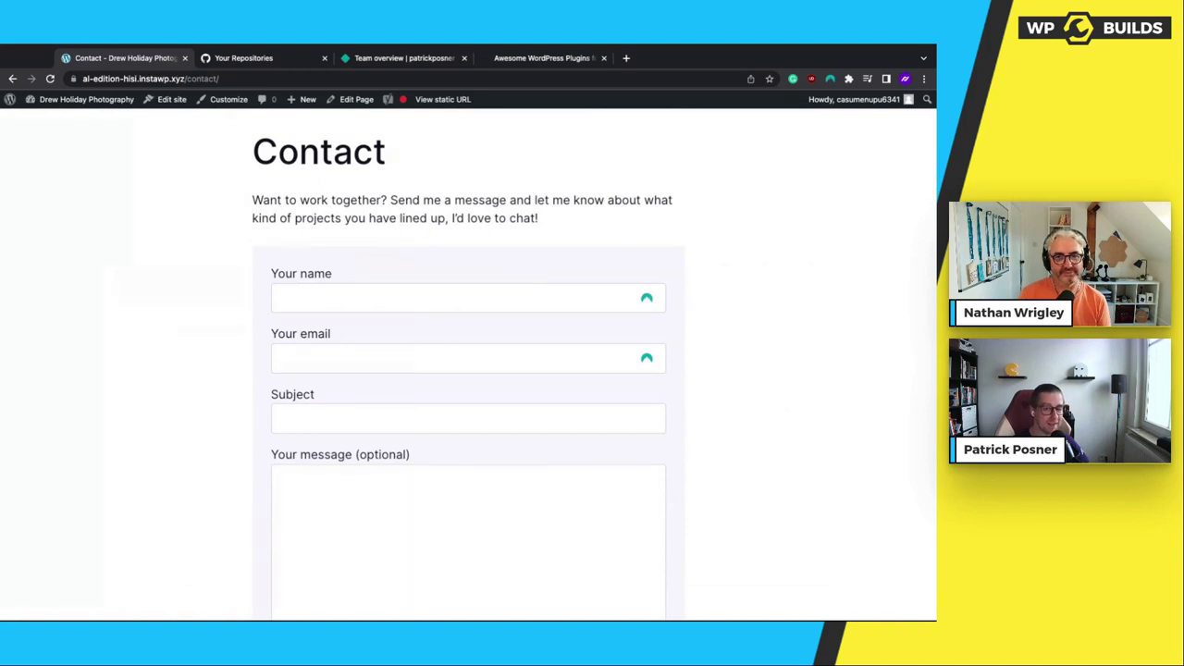
pyautogui.scroll(3, 491, 232)
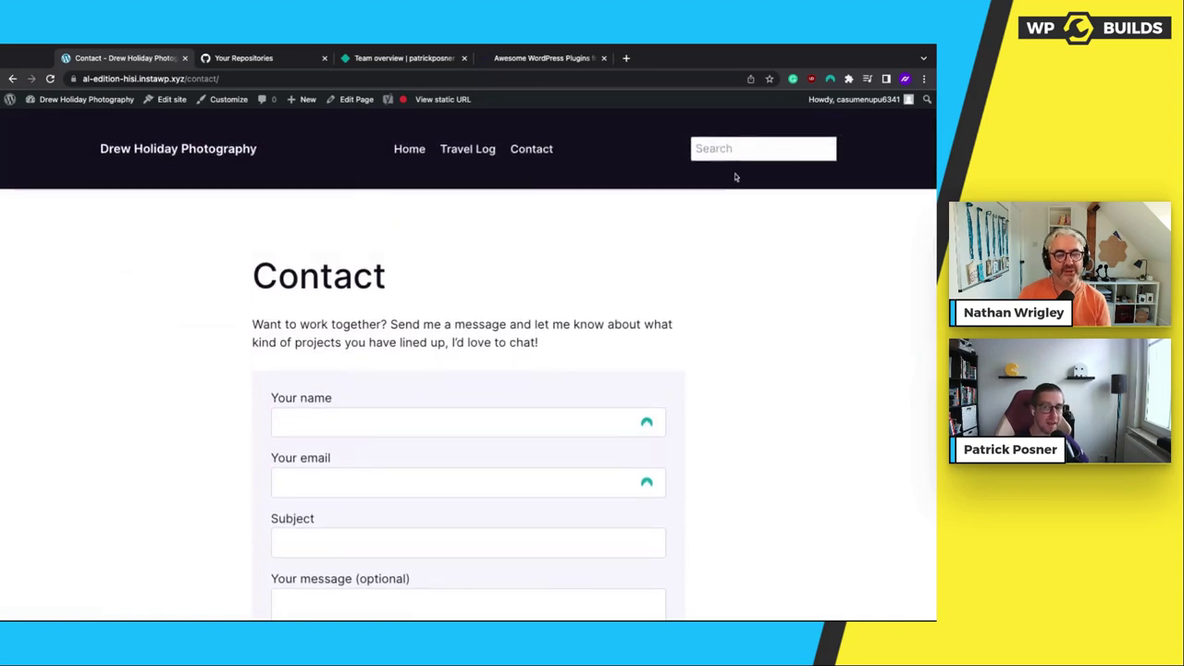
# Test the header's live search with the term "tesdta", and clear the search field
pyautogui.click(722, 152)
pyautogui.write('tesdt')
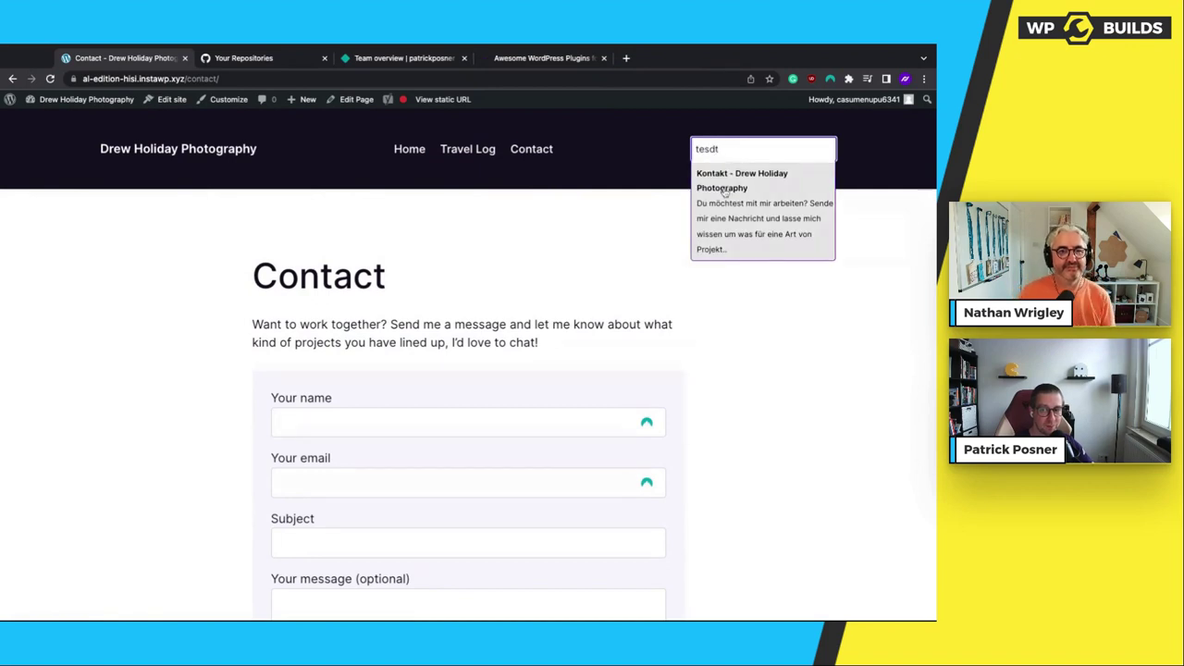
pyautogui.write('a')
pyautogui.hotkey('ctrl', 'a')
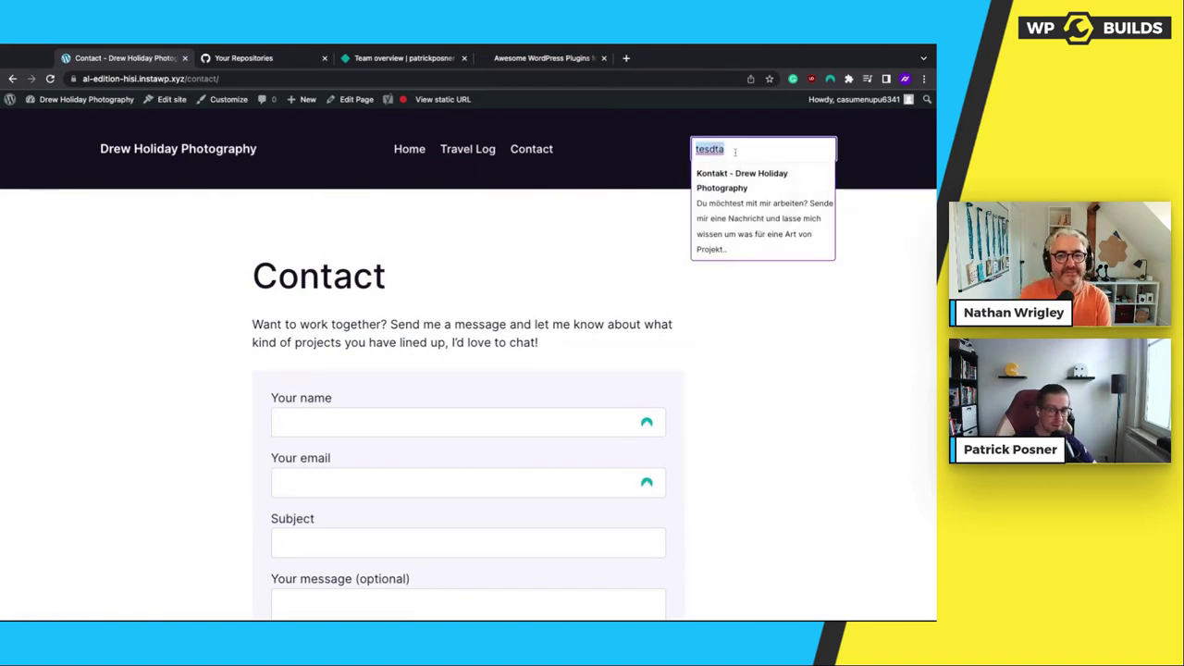
pyautogui.press('BackSpace')
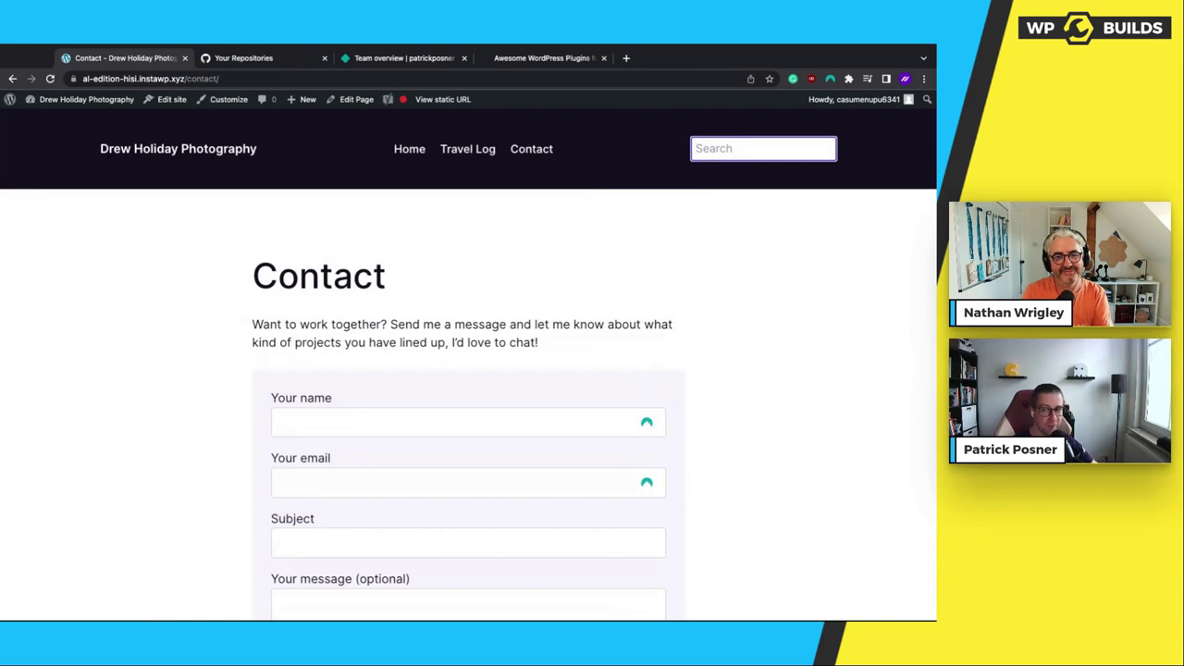
pyautogui.click(623, 209)
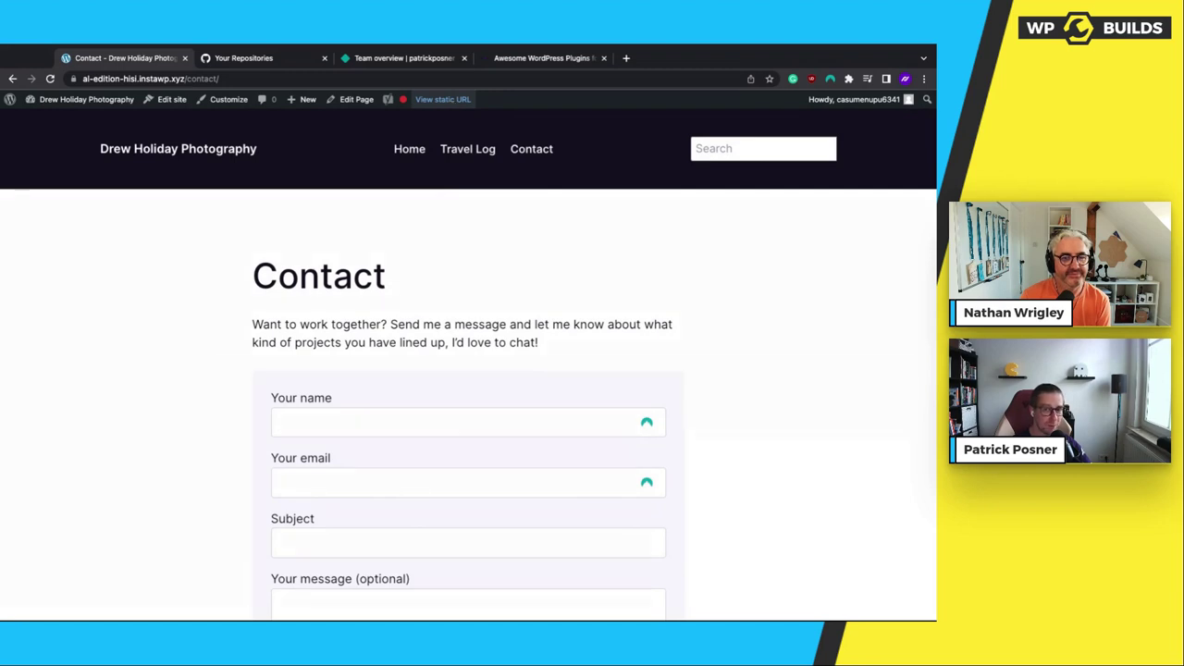
# Open the static version of the Contact page on Netlify and go to the static site's home page
pyautogui.click(442, 99)
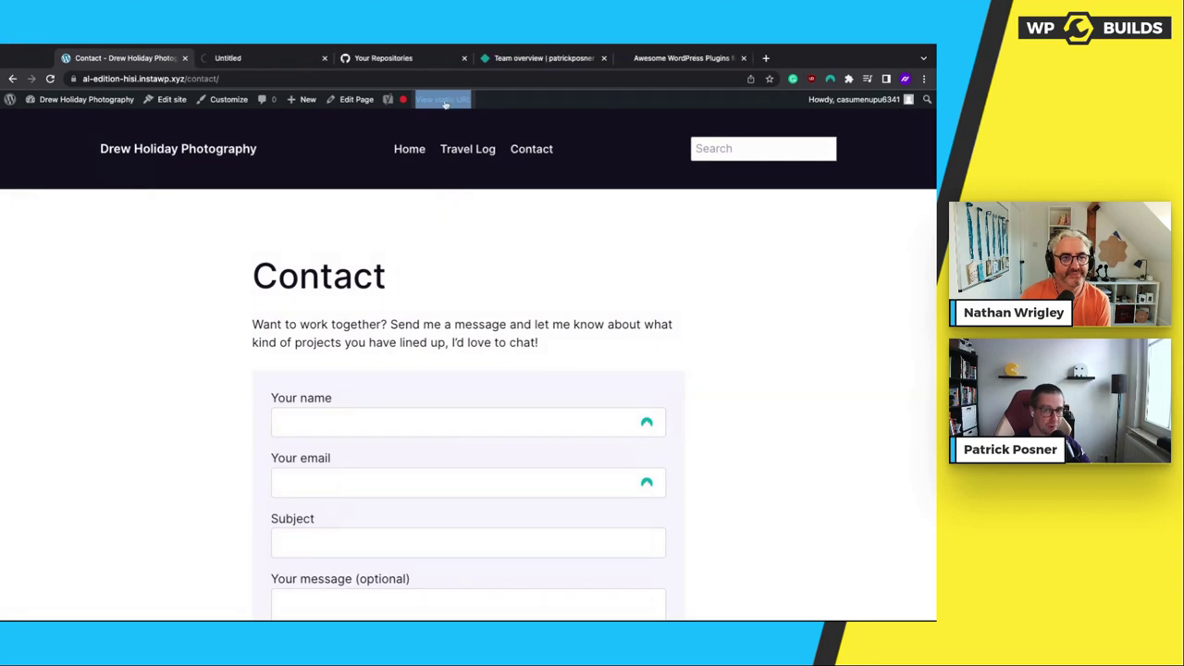
pyautogui.click(278, 58)
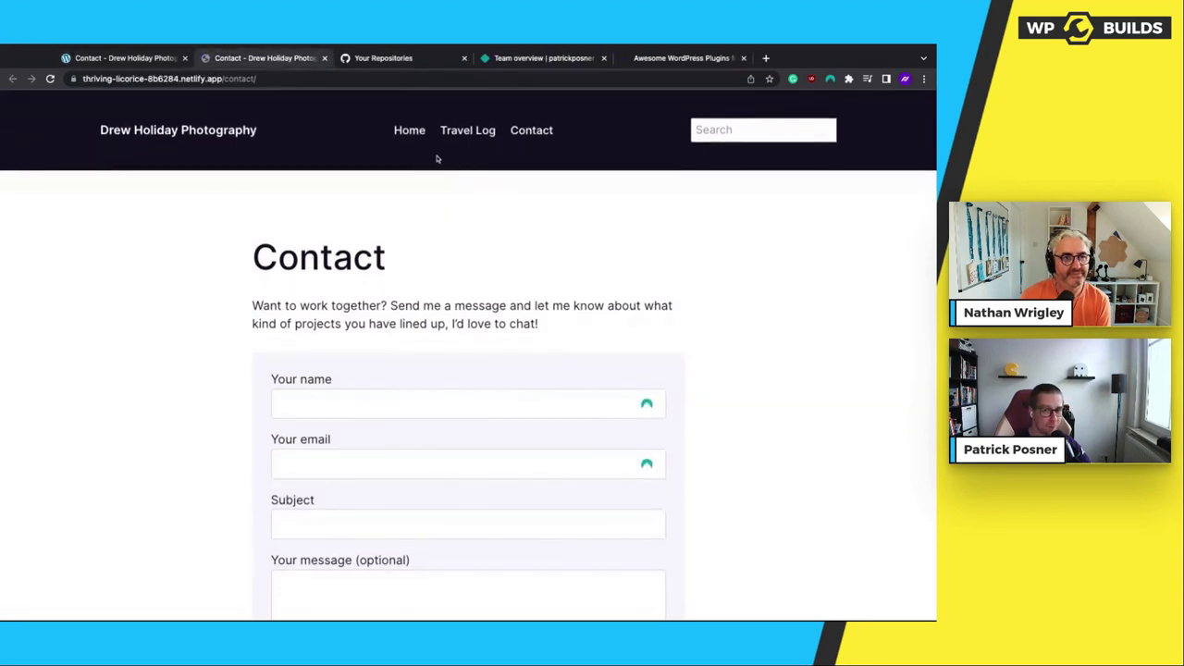
pyautogui.click(178, 130)
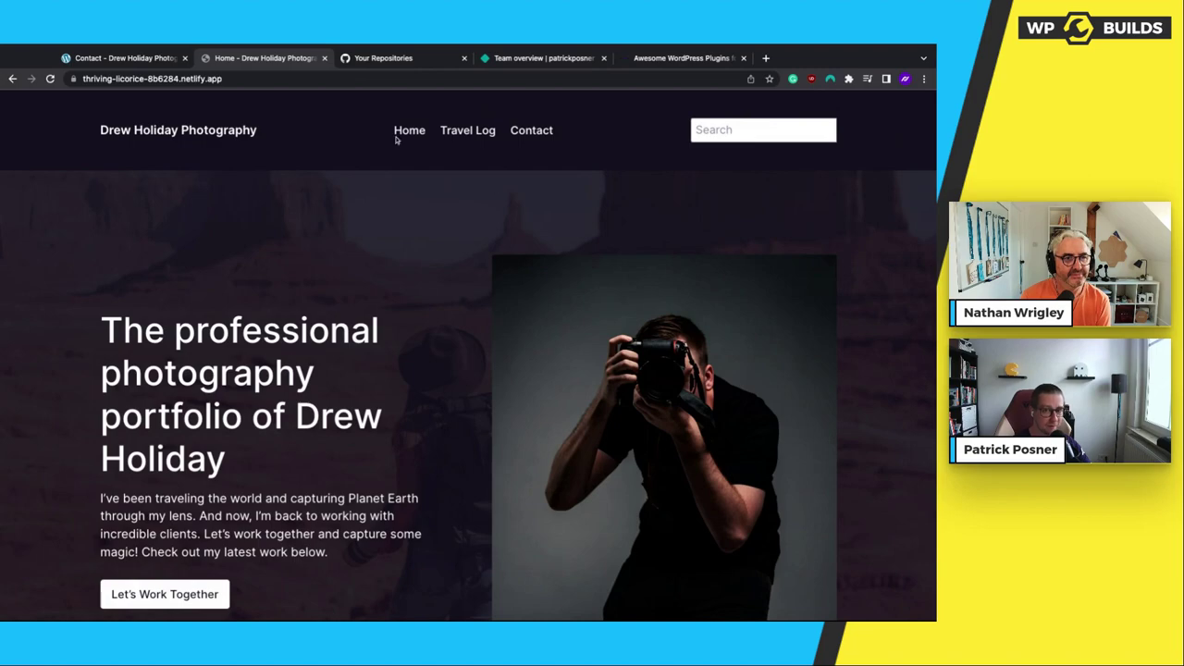
# Examine the static home page's photo gallery, testimonials and travel posts for comparison with the WordPress original
pyautogui.scroll(-1, 436, 224)
pyautogui.scroll(-15, 436, 225)
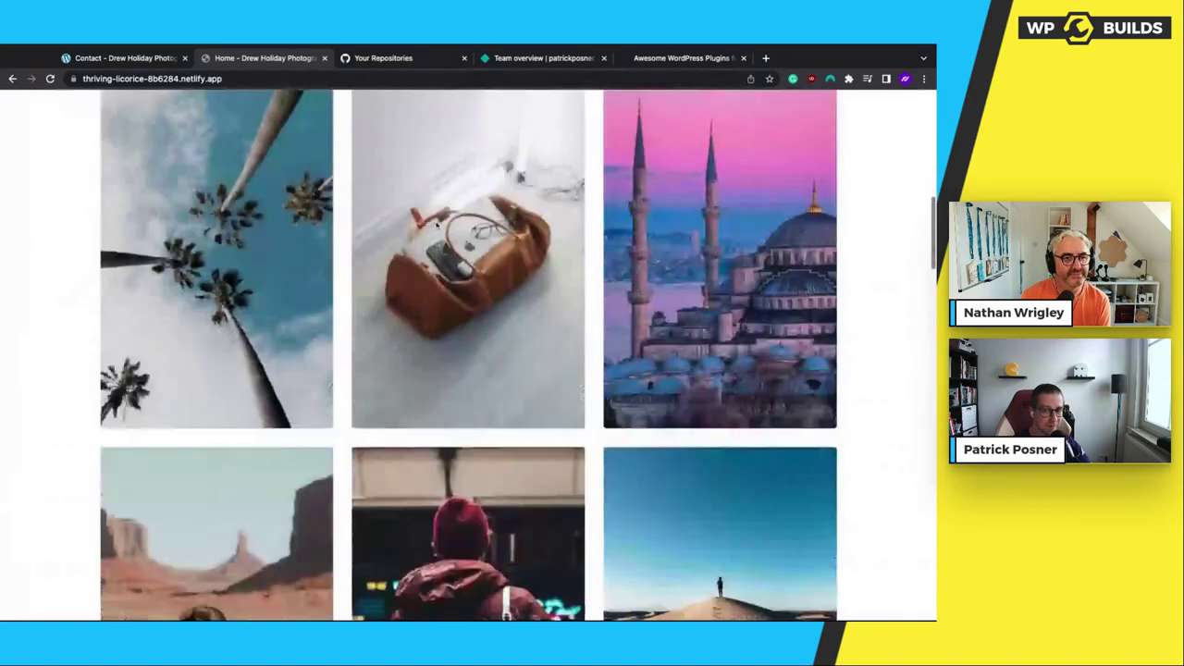
pyautogui.scroll(-8, 469, 355)
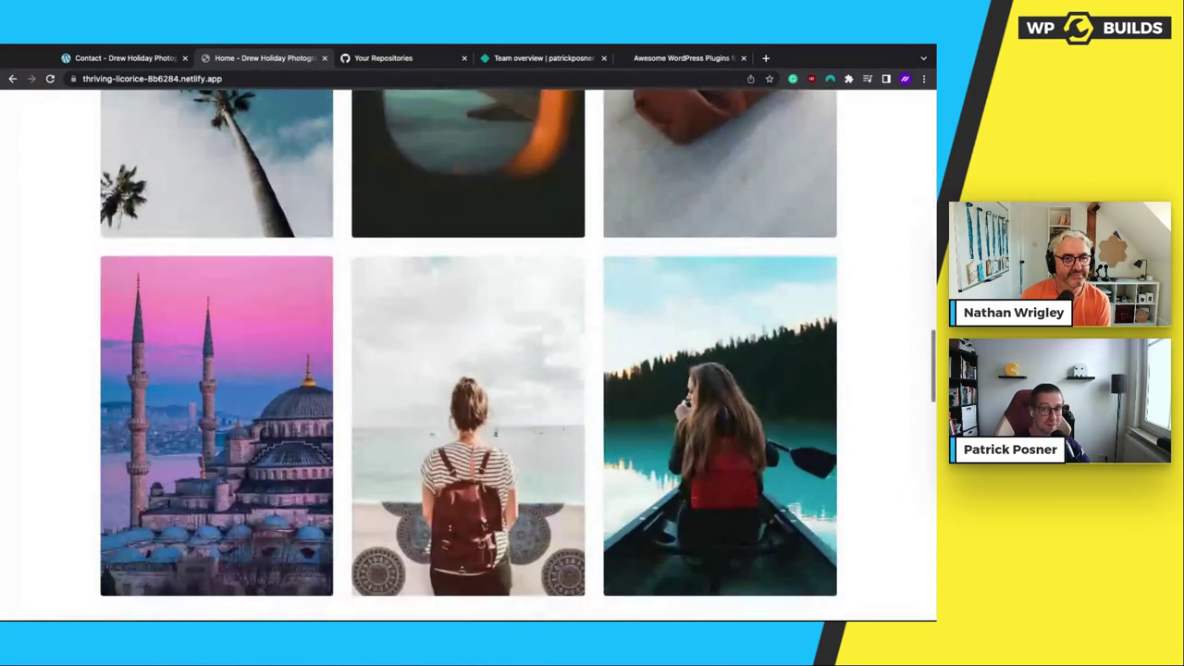
pyautogui.scroll(-7, 469, 355)
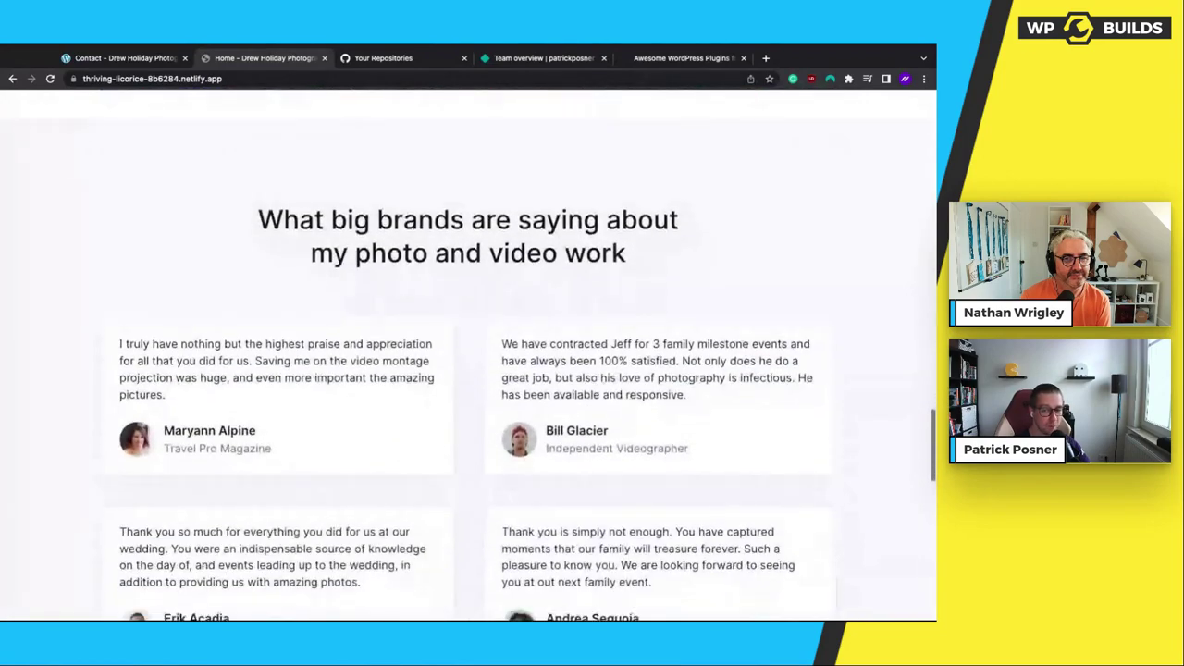
pyautogui.scroll(-5, 476, 214)
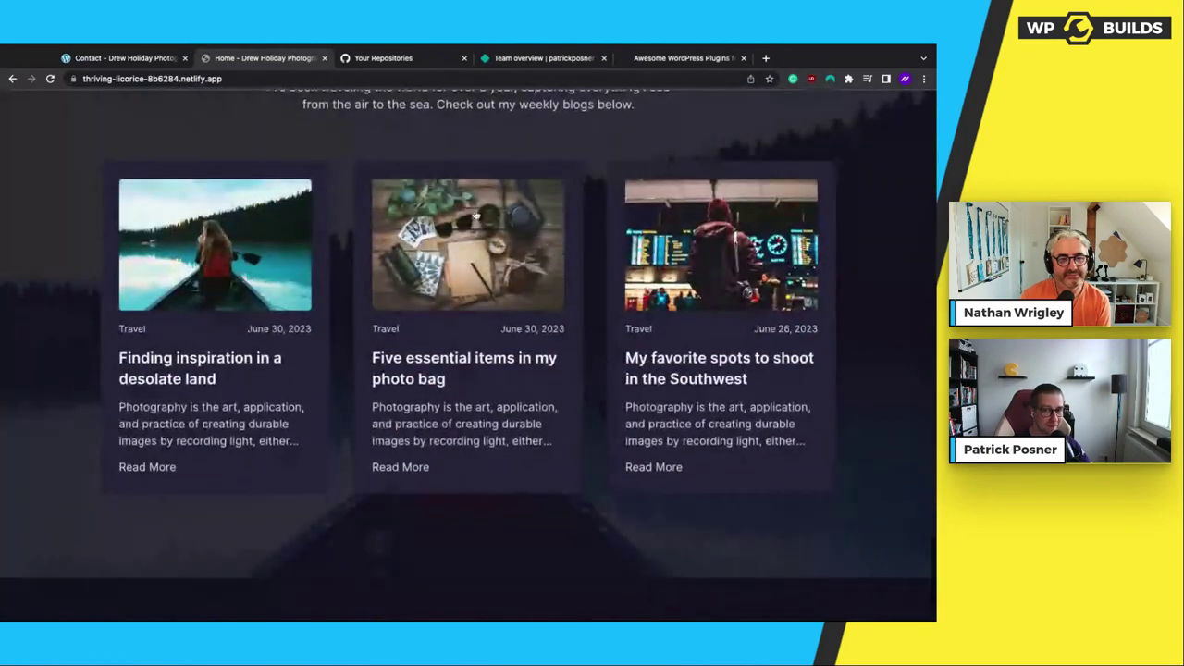
pyautogui.scroll(-2, 476, 214)
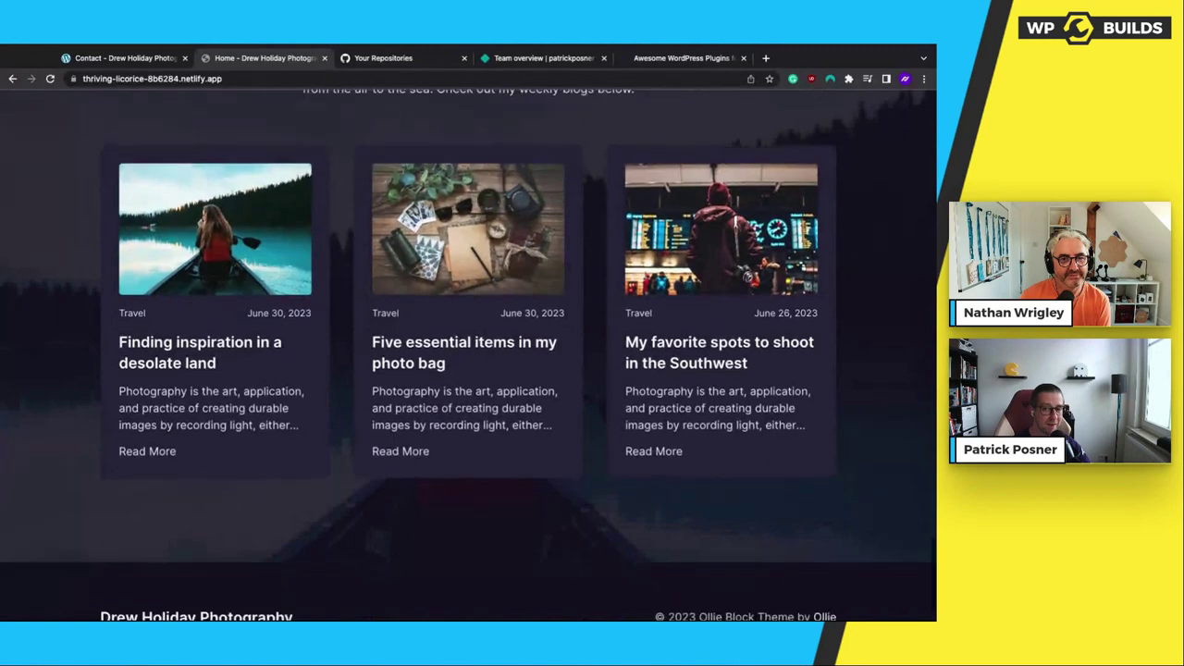
pyautogui.scroll(7, 476, 214)
pyautogui.scroll(20, 469, 355)
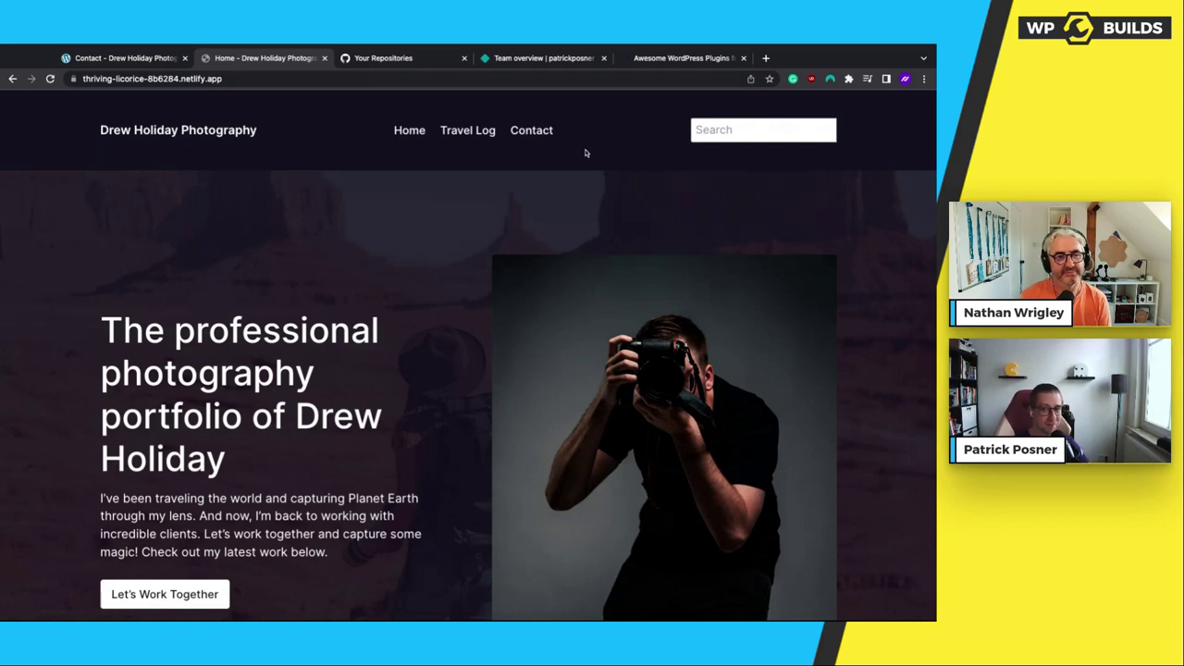
pyautogui.click(409, 131)
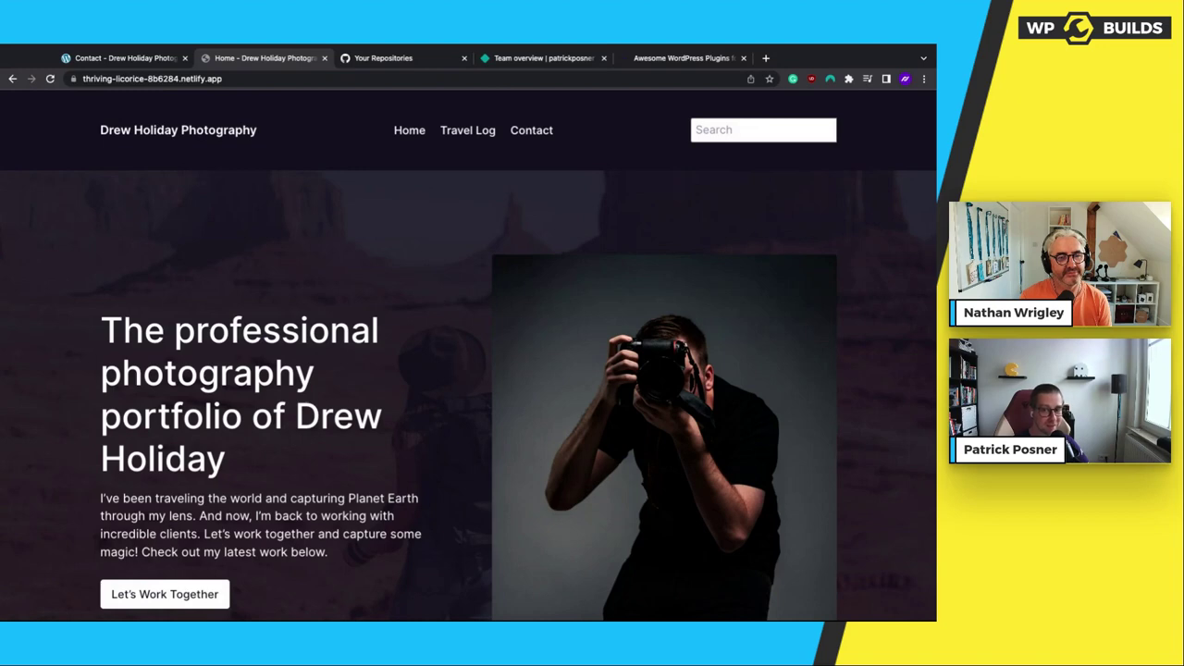
pyautogui.scroll(-5, 442, 338)
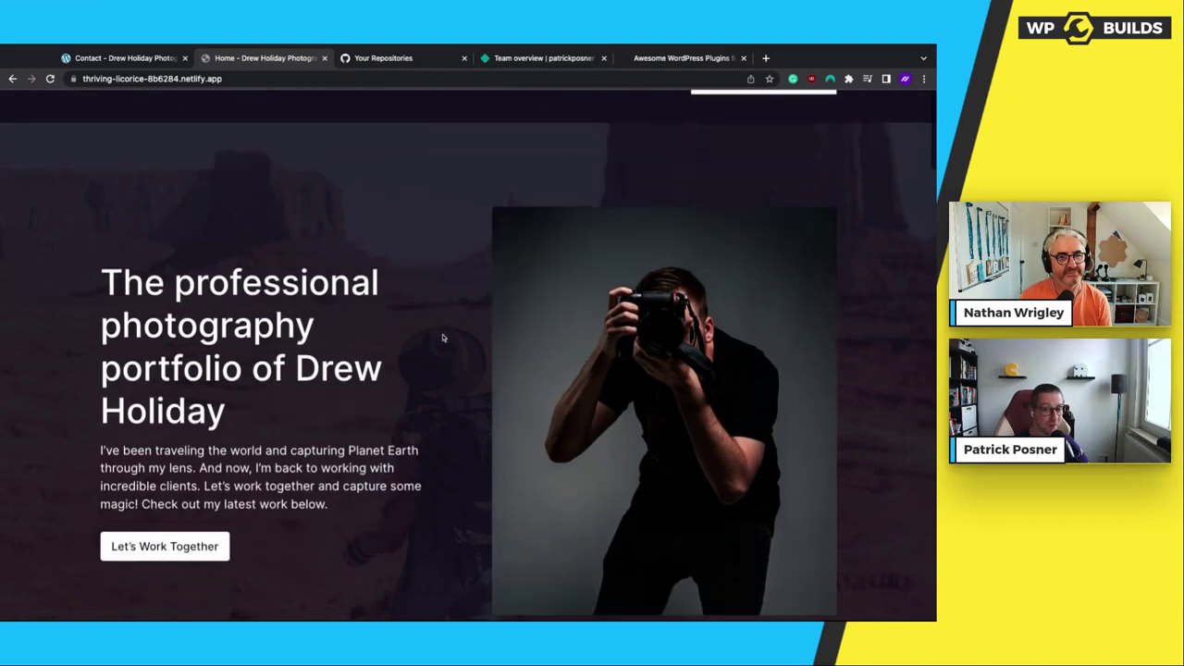
pyautogui.scroll(-4, 442, 337)
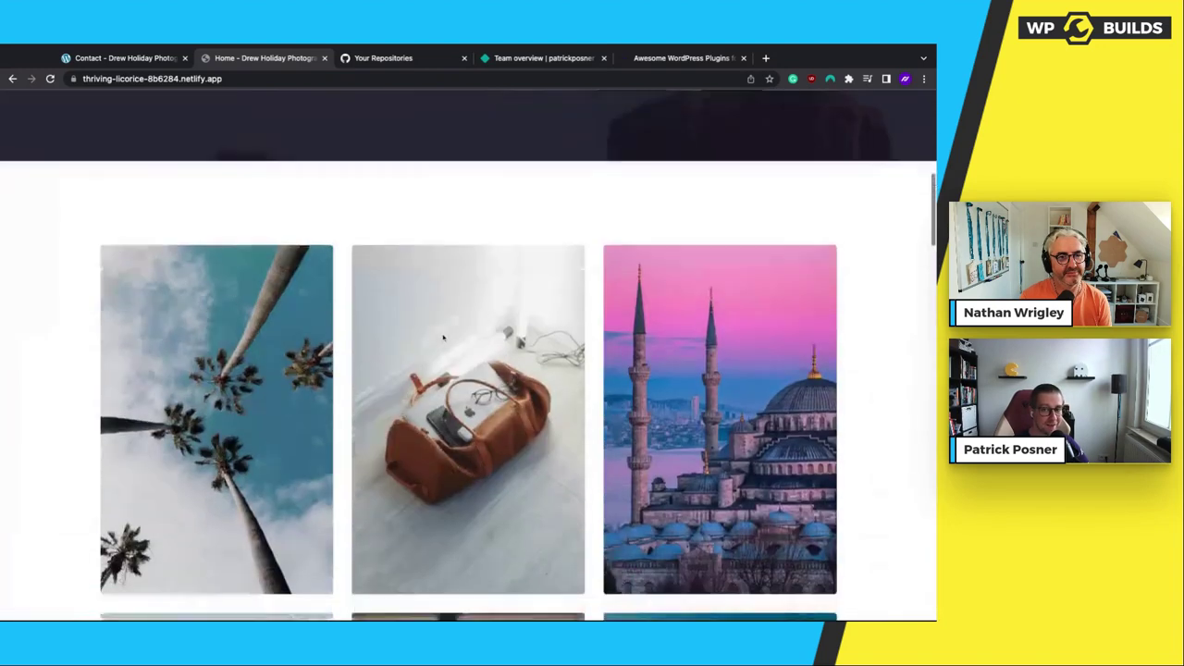
pyautogui.scroll(8, 442, 337)
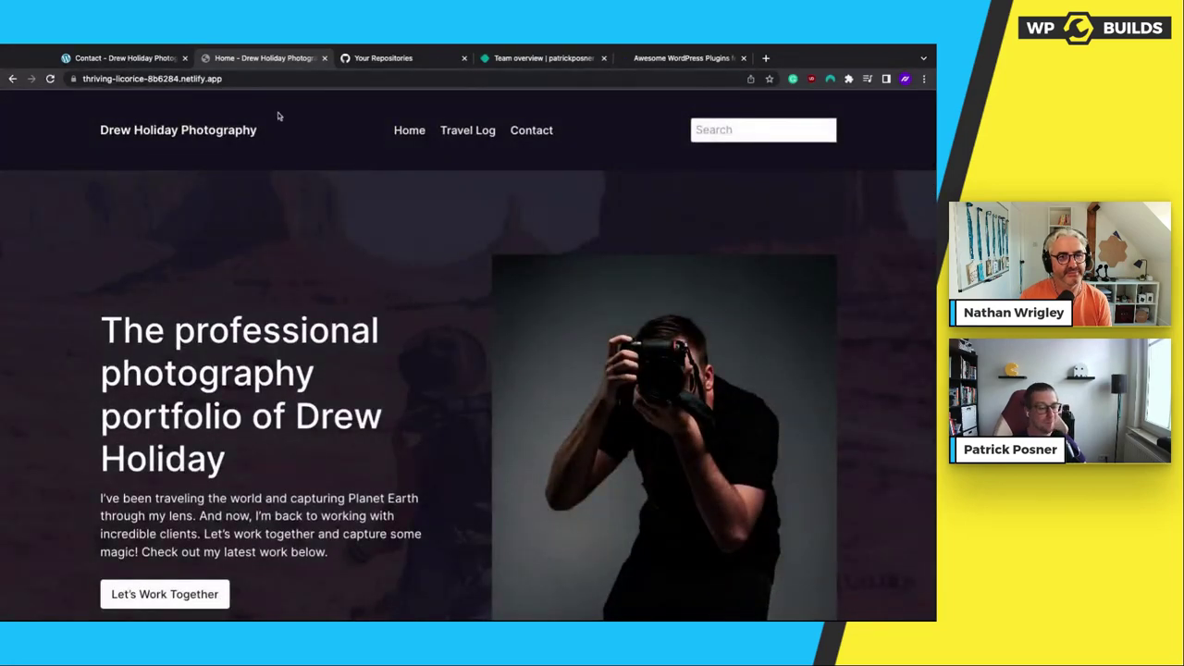
# Return to the original WordPress site, open its admin dashboard and show the list of installed plugins
pyautogui.click(132, 61)
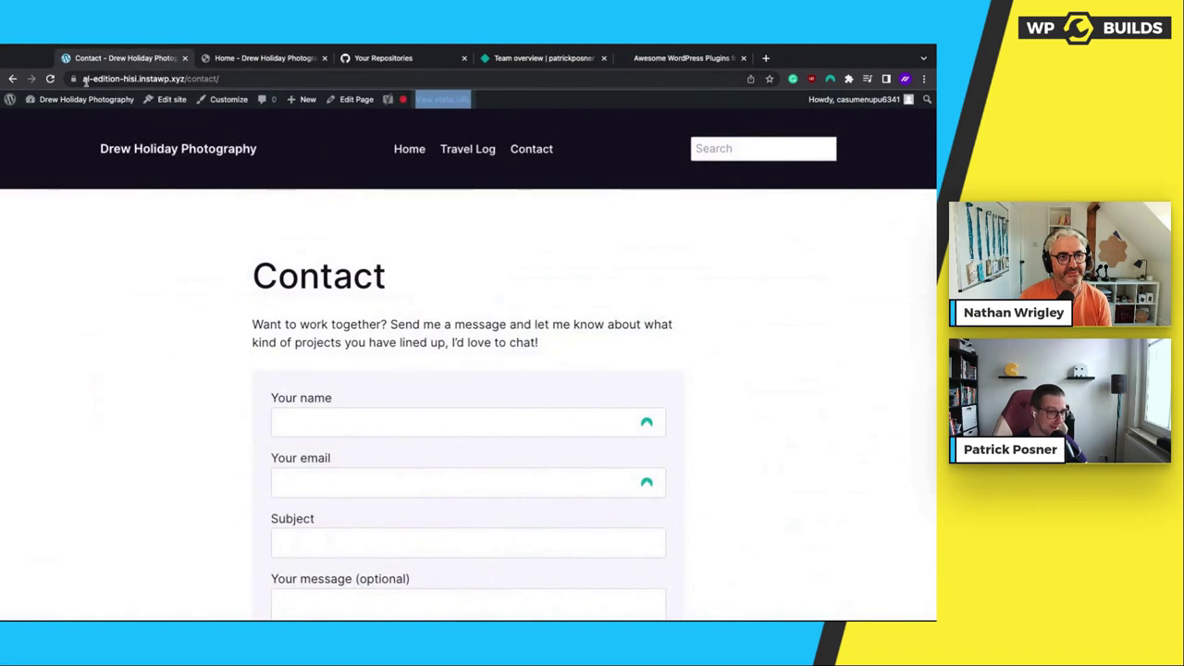
pyautogui.moveTo(56, 99)
pyautogui.click(56, 121)
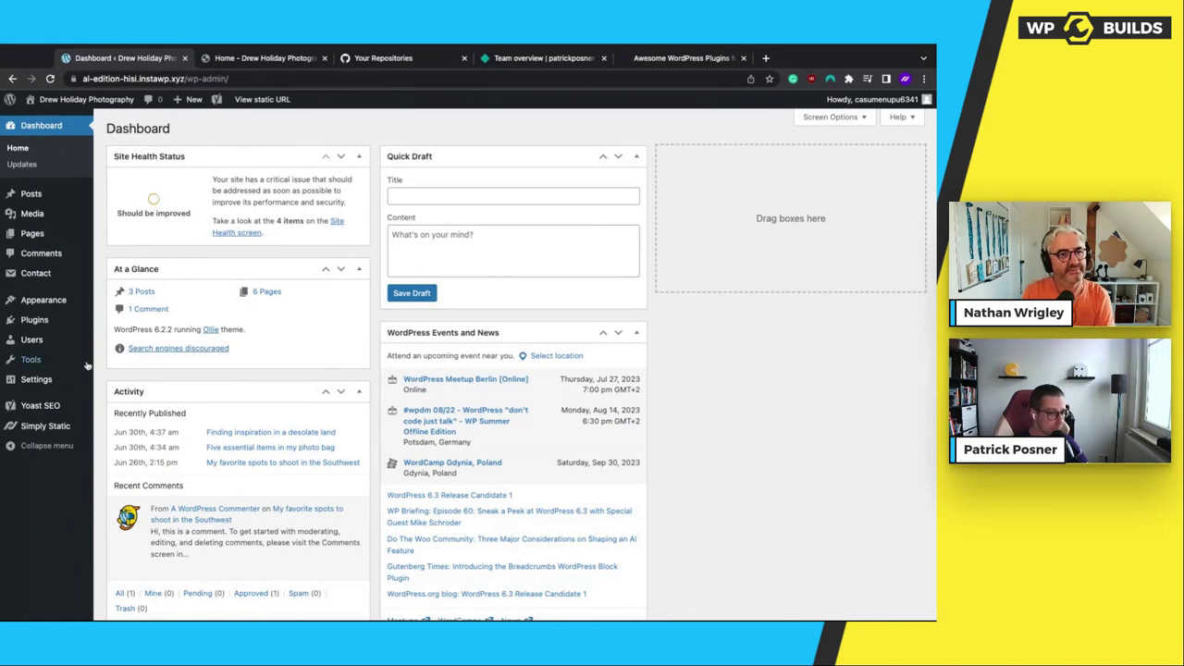
pyautogui.moveTo(37, 327)
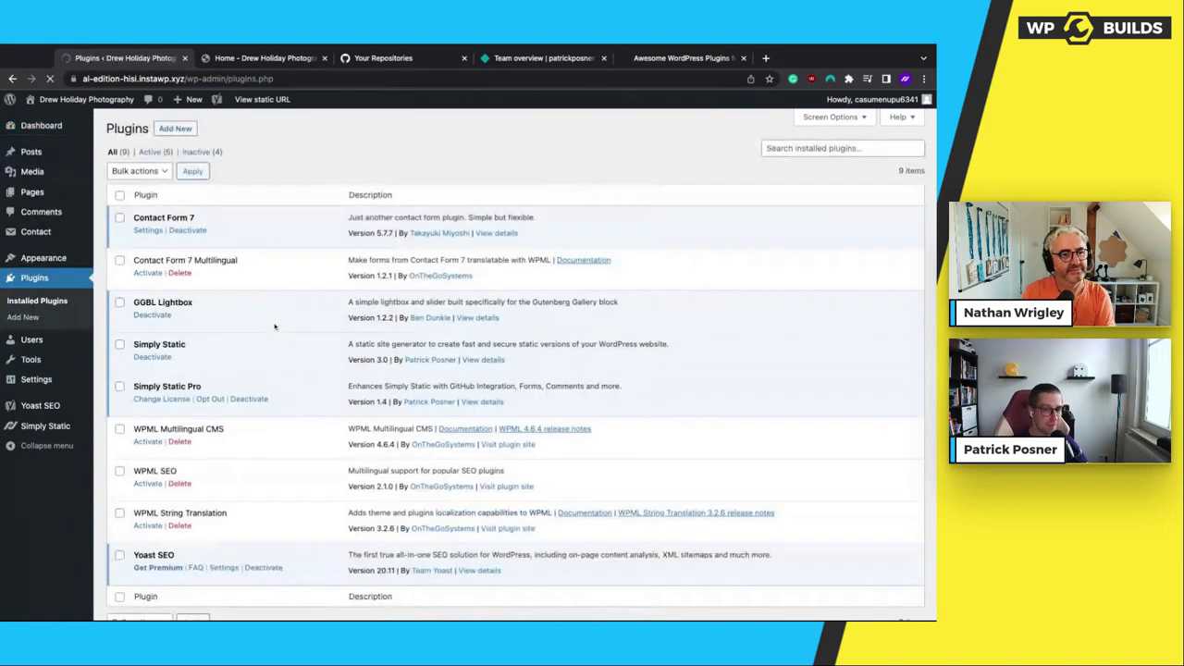
# Show the installed plugins, open the Simply Static Generate page with its activity log, and go to the plugin's General settings
pyautogui.scroll(-1, 412, 269)
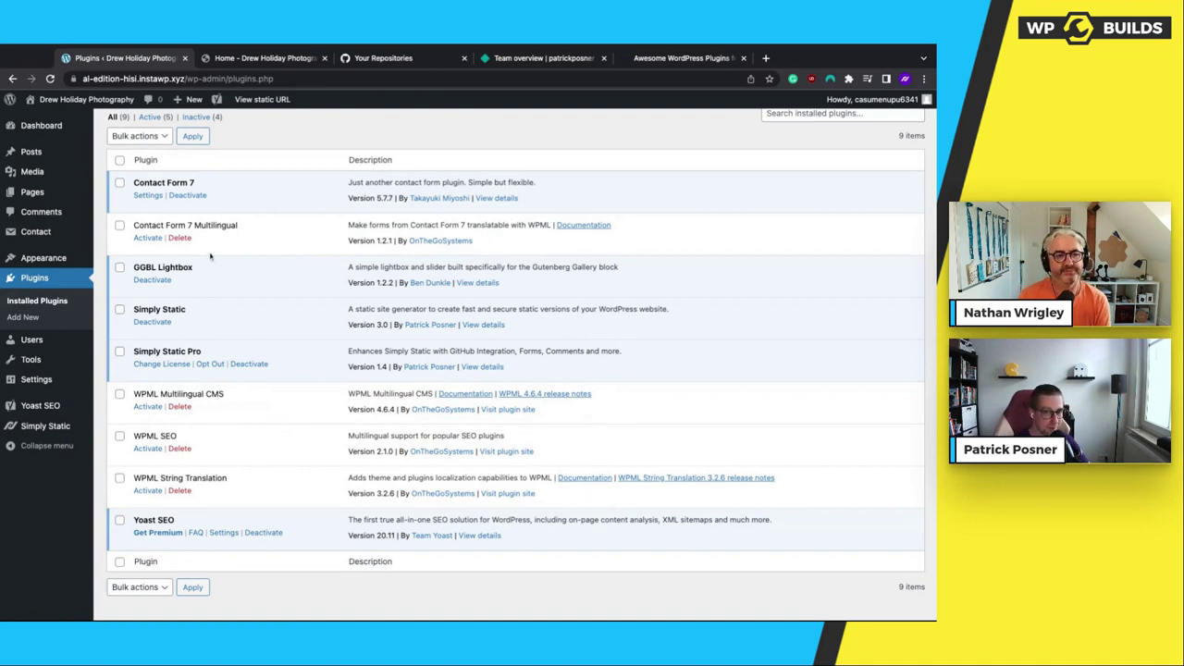
pyautogui.moveTo(63, 387)
pyautogui.moveTo(65, 426)
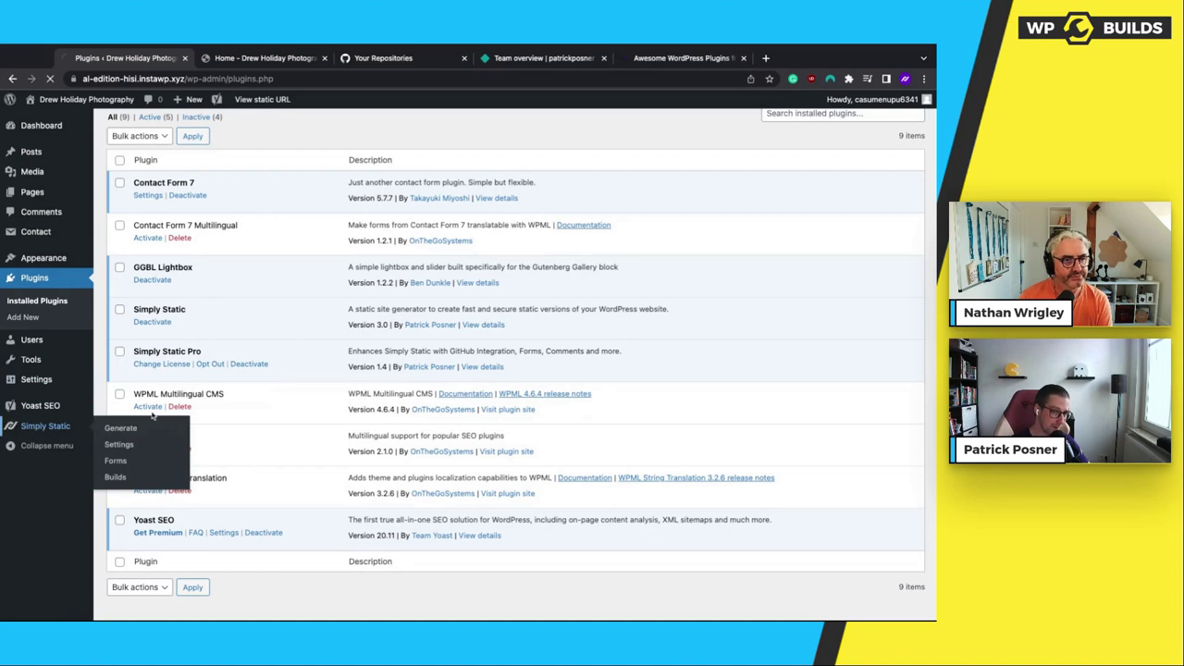
pyautogui.click(118, 427)
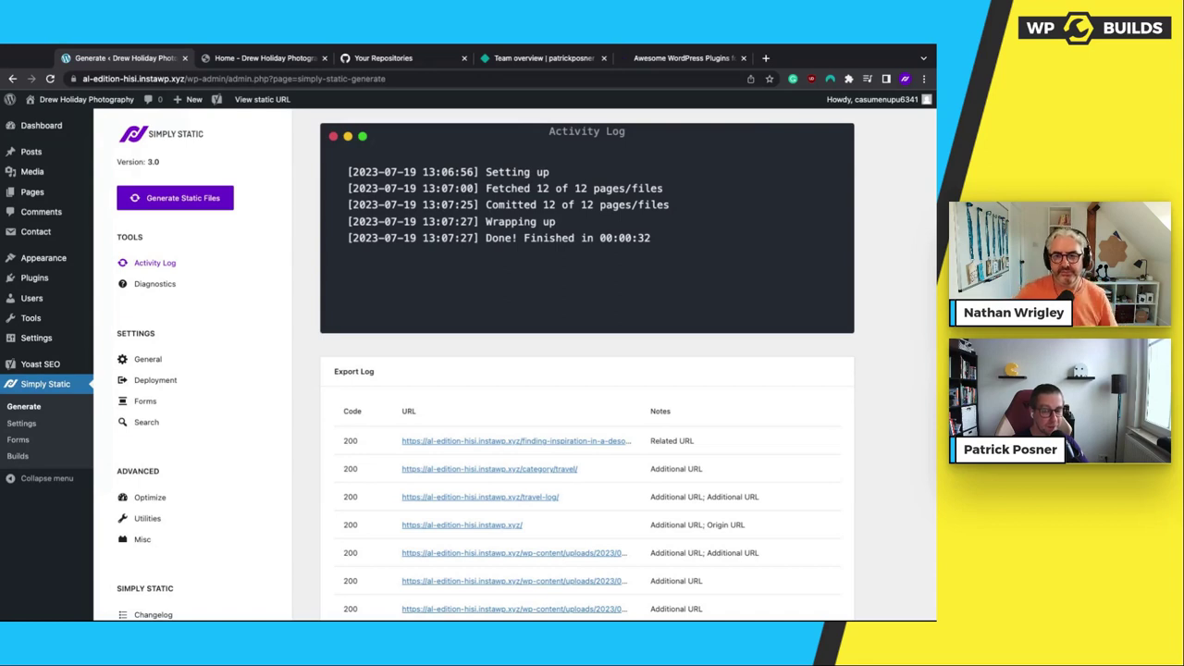
pyautogui.click(148, 362)
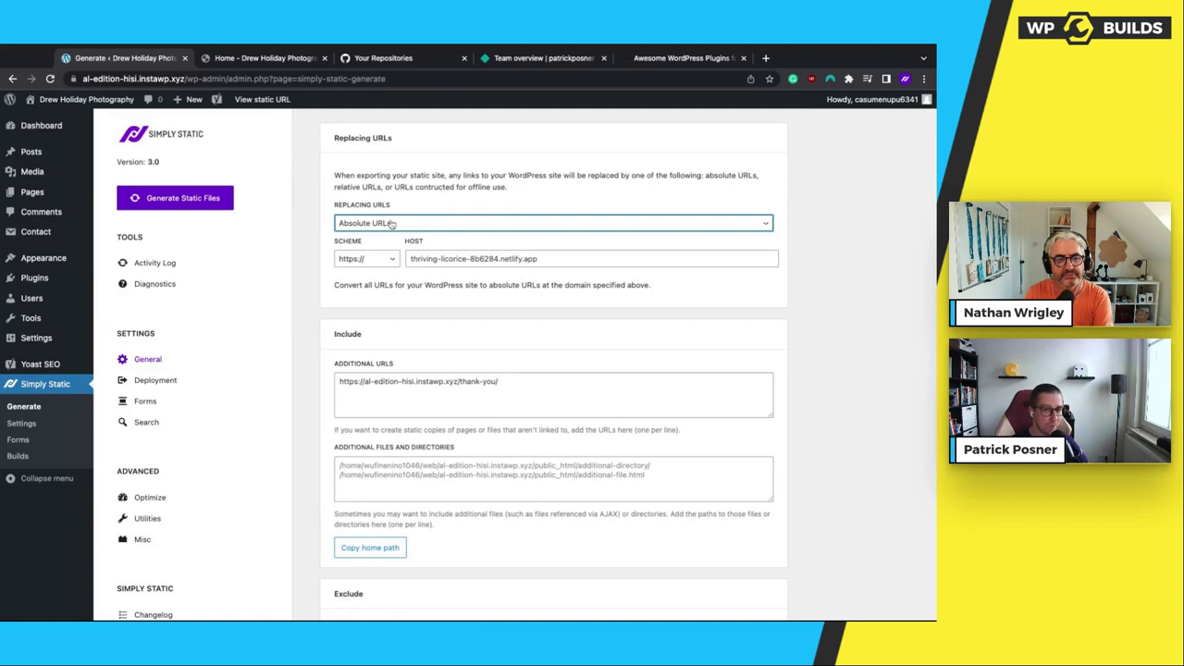
# Try the Offline Usage and Relative Path options for Replacing URLs, and switch back to Absolute URLs
pyautogui.click(384, 254)
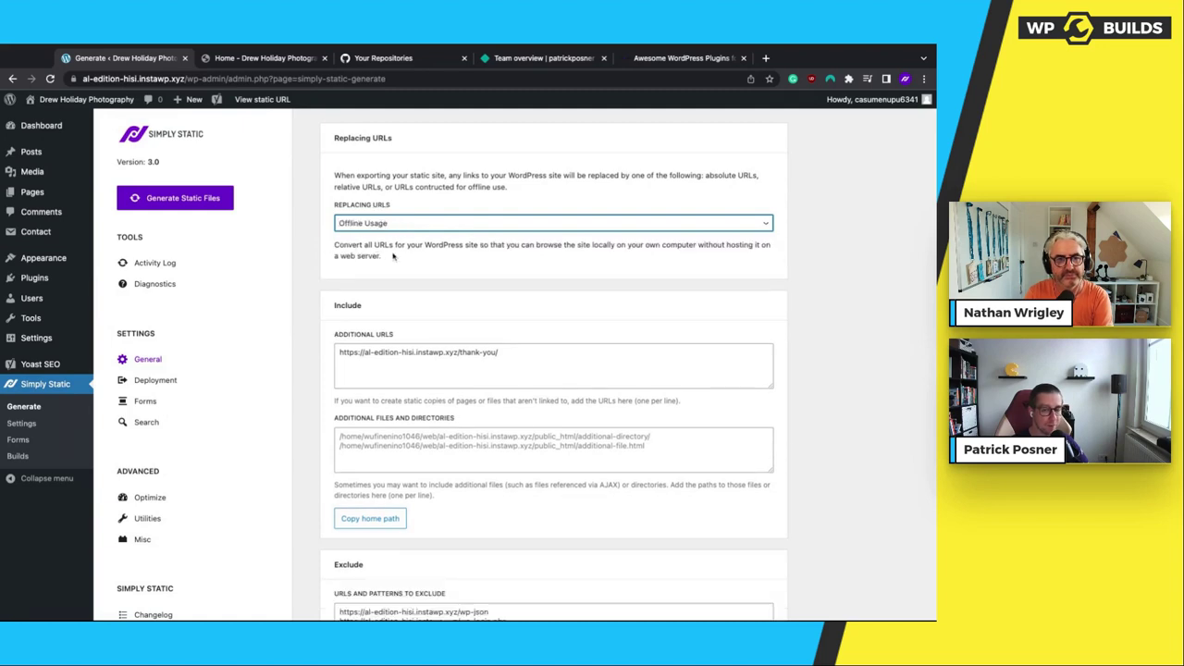
pyautogui.click(449, 201)
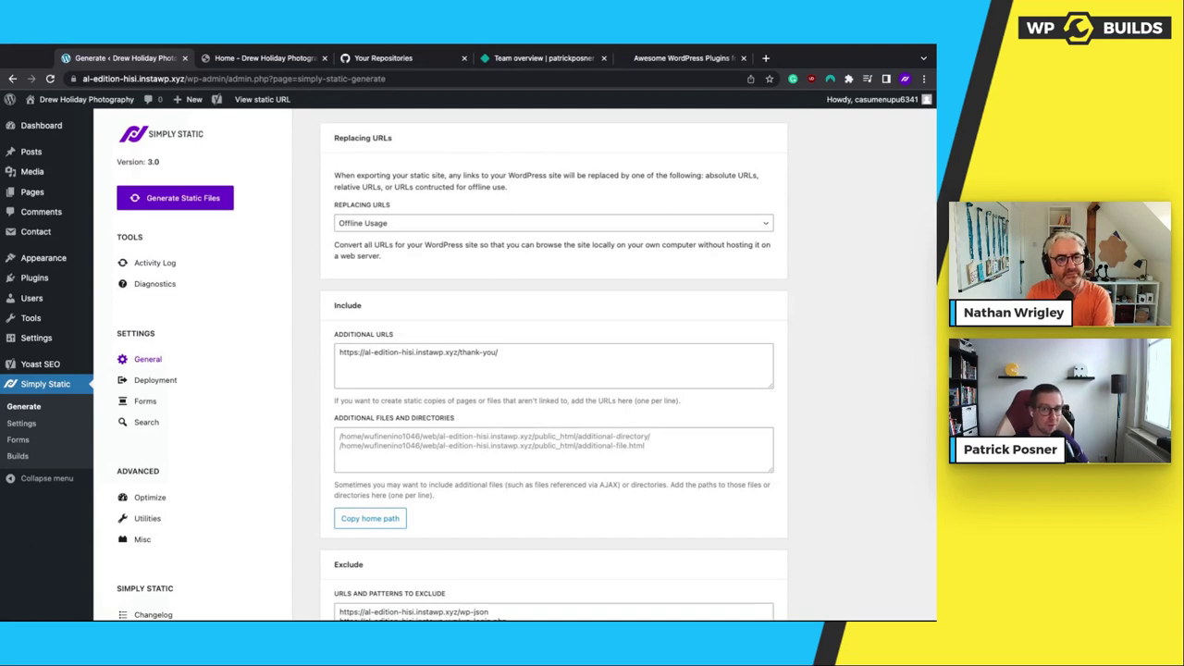
pyautogui.click(427, 230)
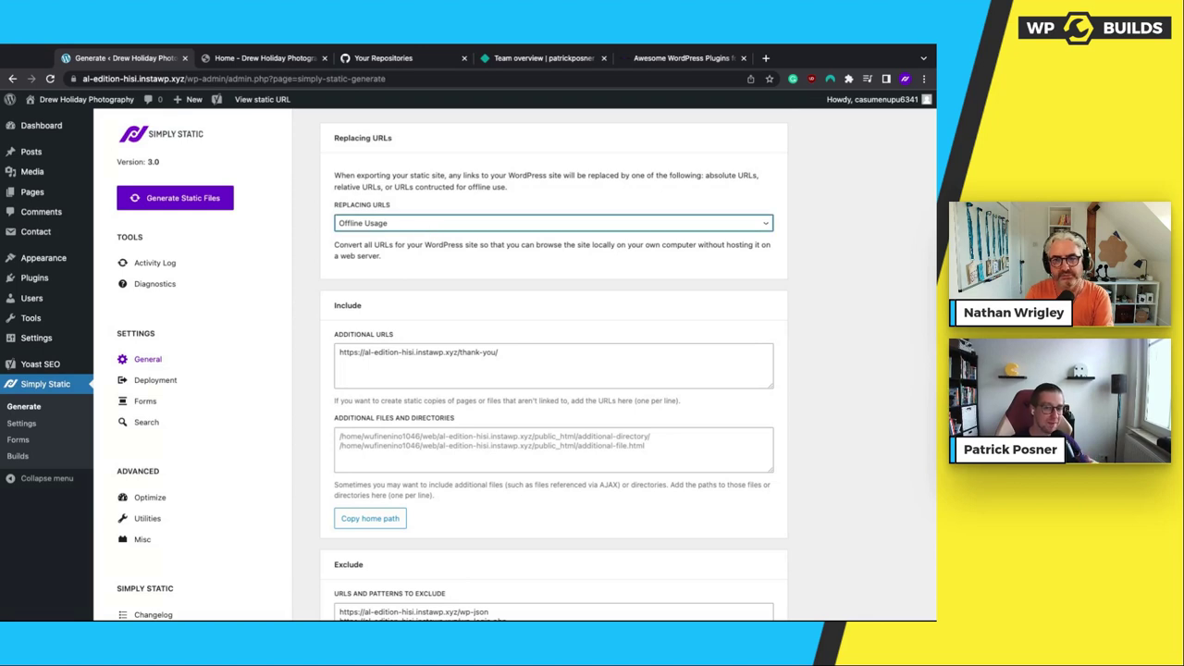
pyautogui.click(471, 207)
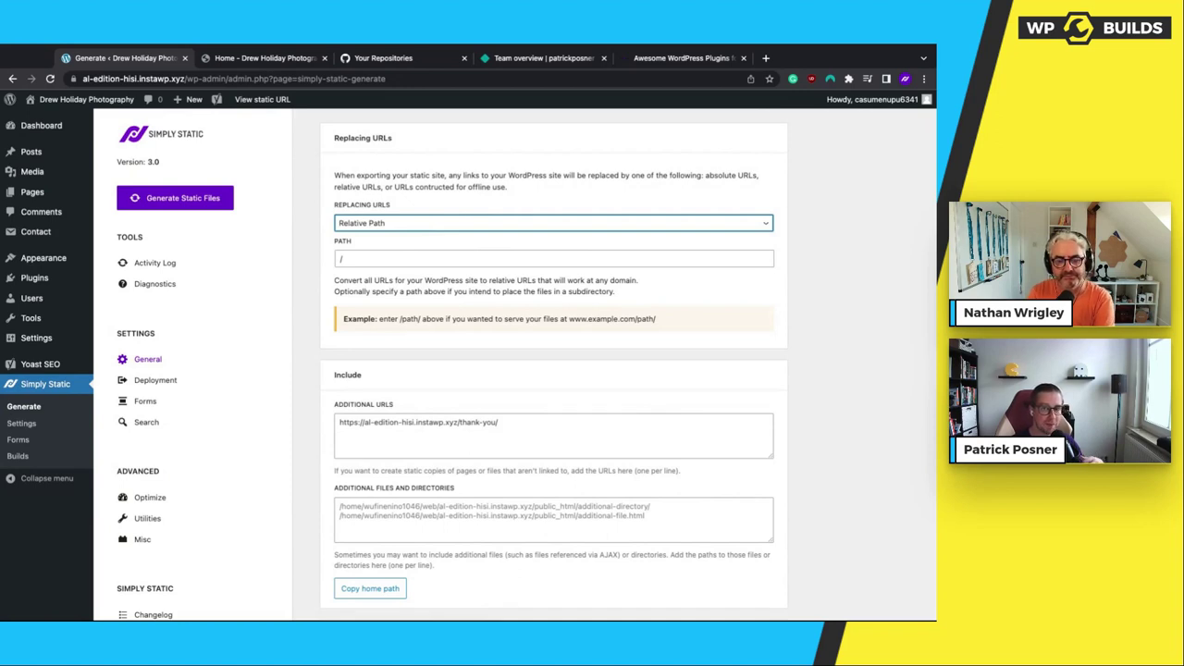
pyautogui.click(470, 223)
pyautogui.click(470, 208)
pyautogui.click(506, 177)
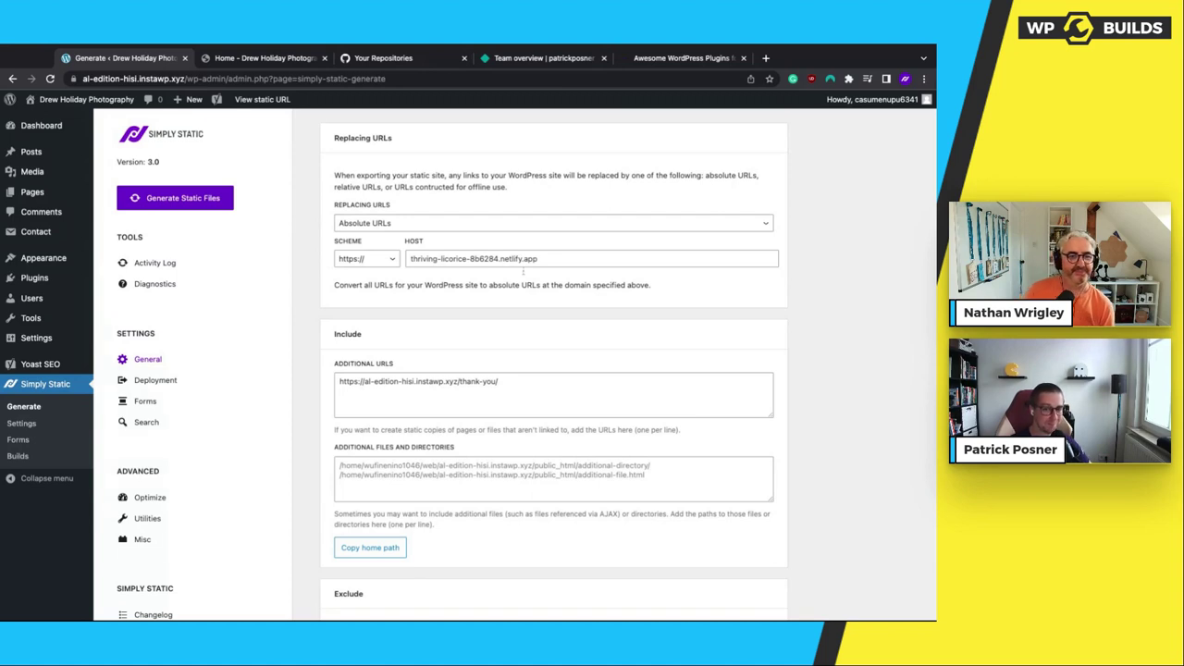
# Copy the site's home path and paste it into the Additional Files and Directories field
pyautogui.scroll(-1, 524, 274)
pyautogui.scroll(-3, 524, 274)
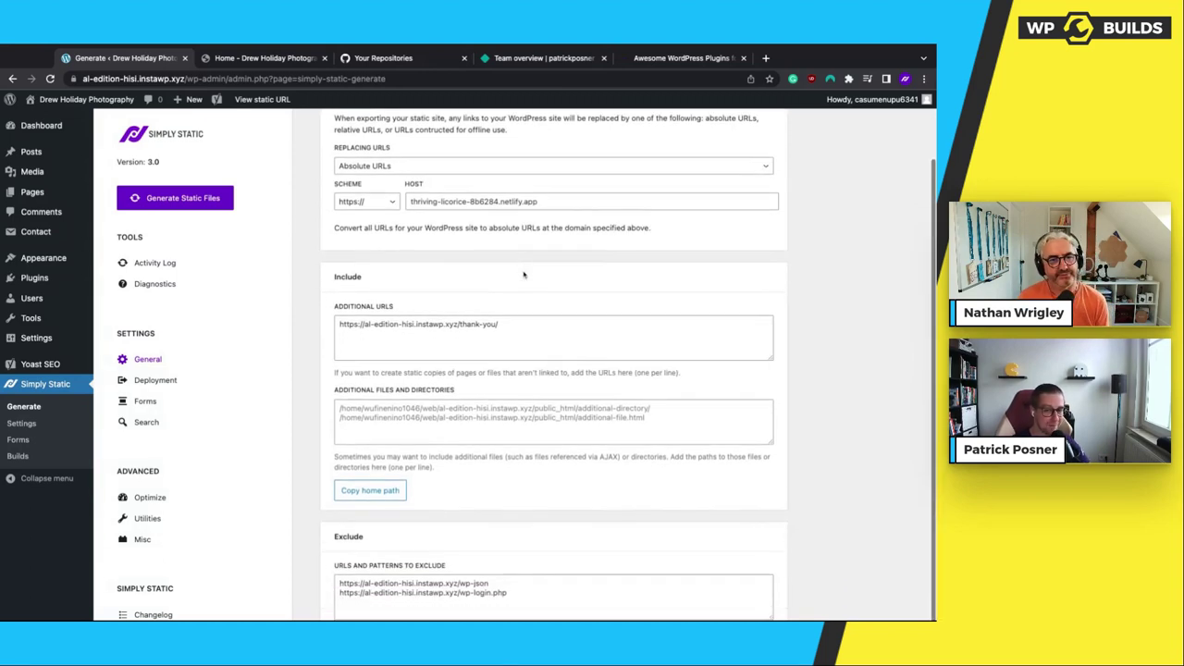
pyautogui.scroll(1, 499, 268)
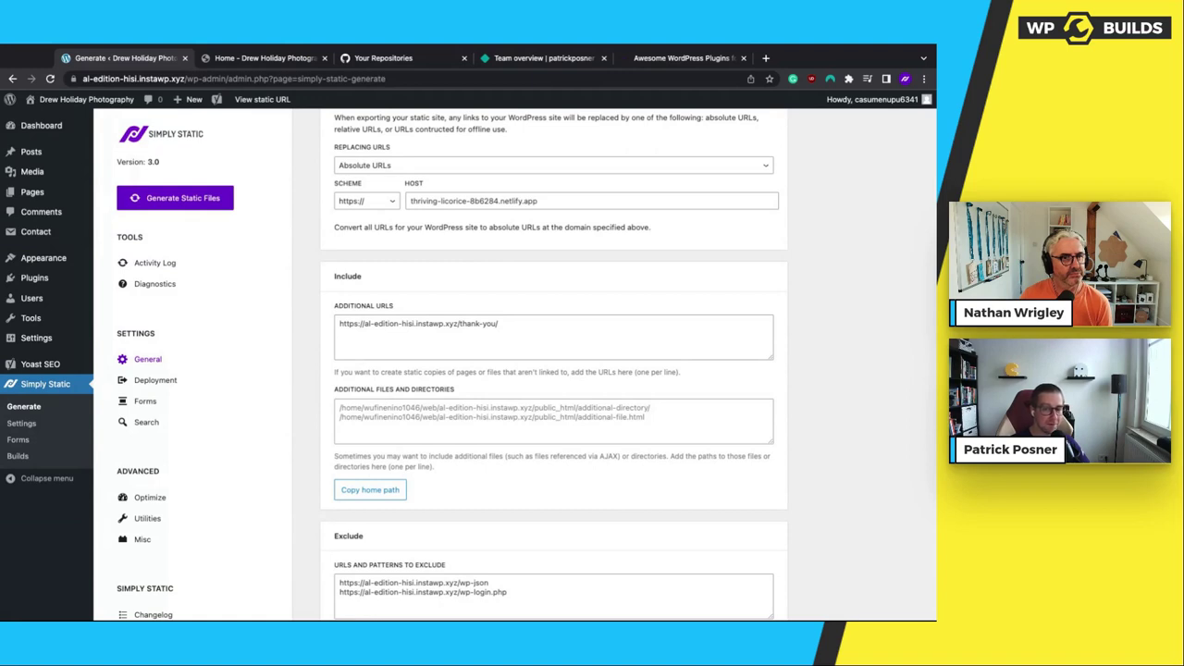
pyautogui.scroll(-1, 426, 373)
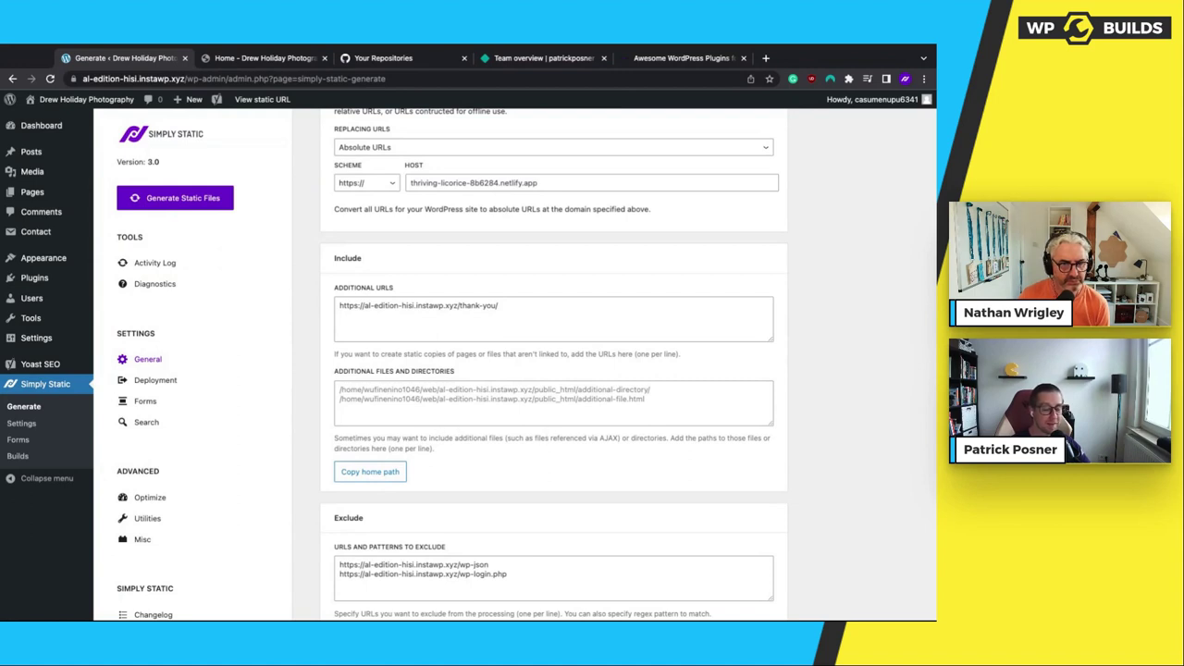
pyautogui.click(398, 390)
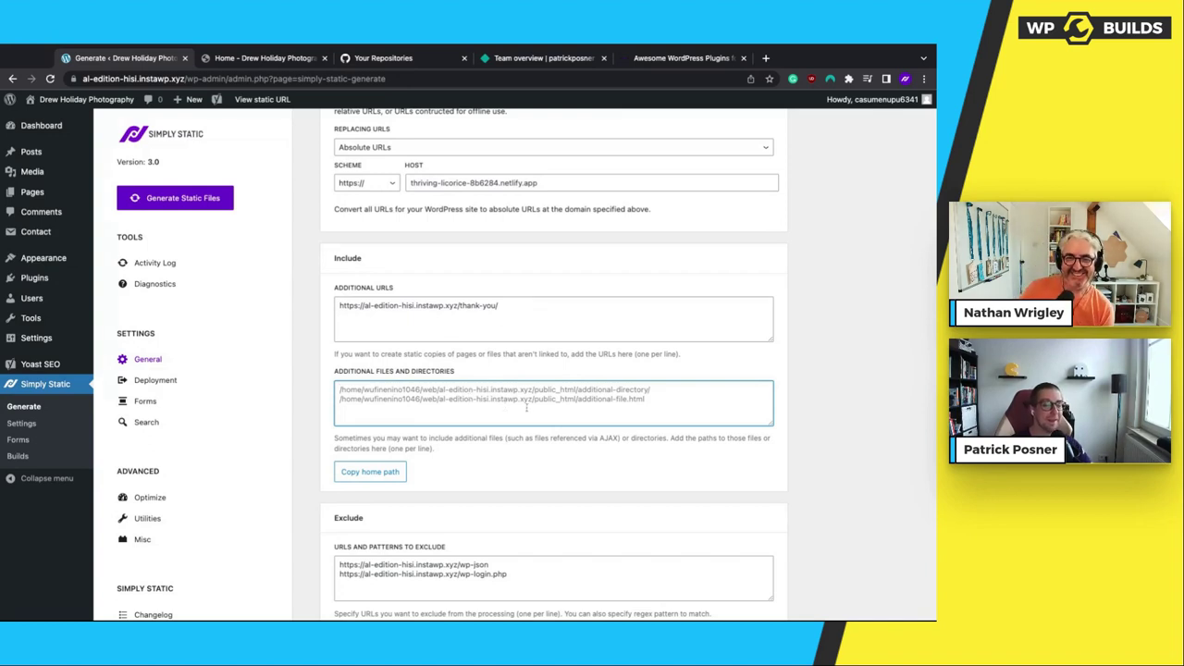
pyautogui.click(368, 476)
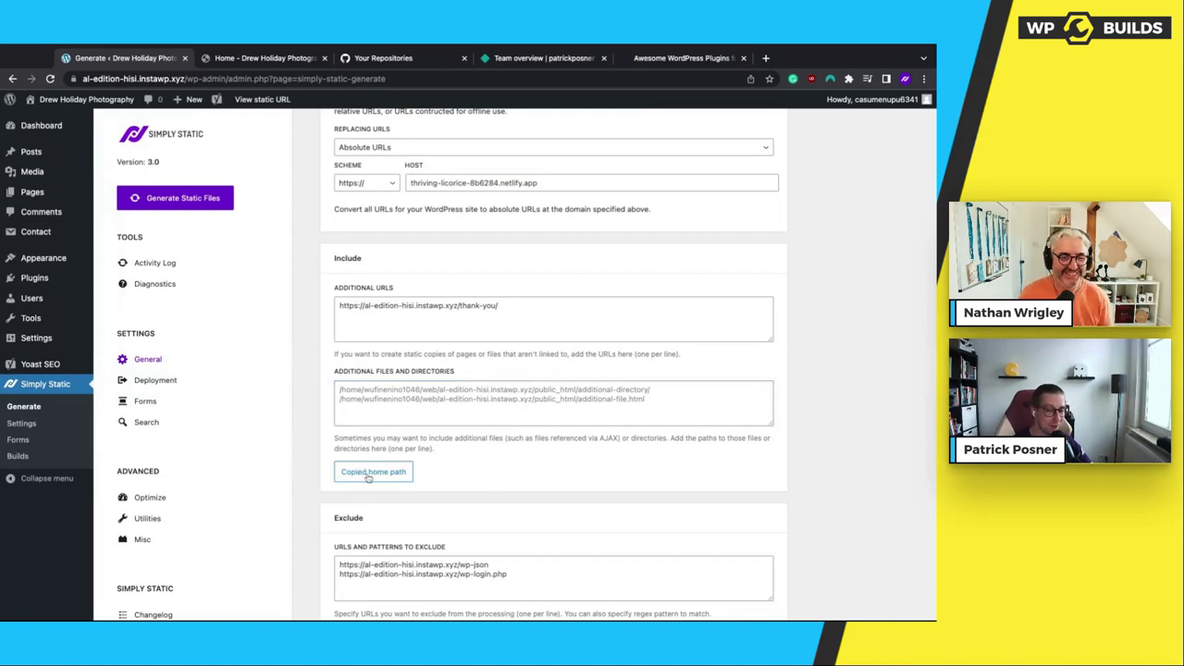
pyautogui.click(419, 395)
pyautogui.hotkey('ctrl', 'v')
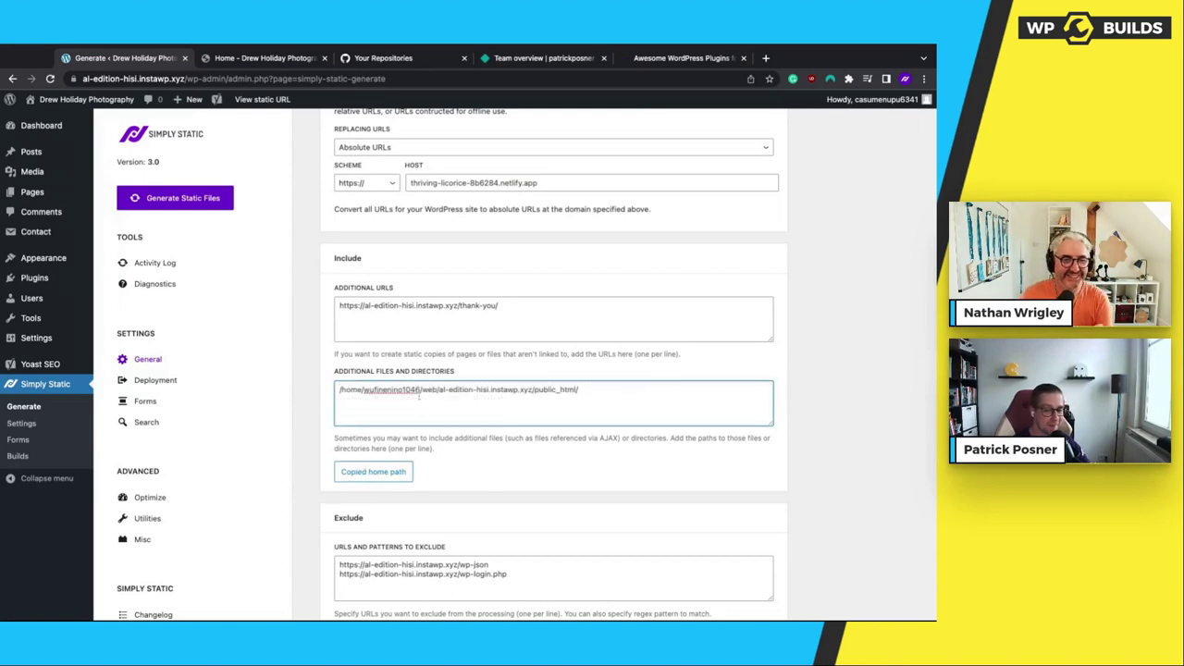
# Append wp-content/uploads/myawesomefile.zip to the home path in Additional Files and Directories
pyautogui.moveTo(338, 390); pyautogui.dragTo(559, 399)
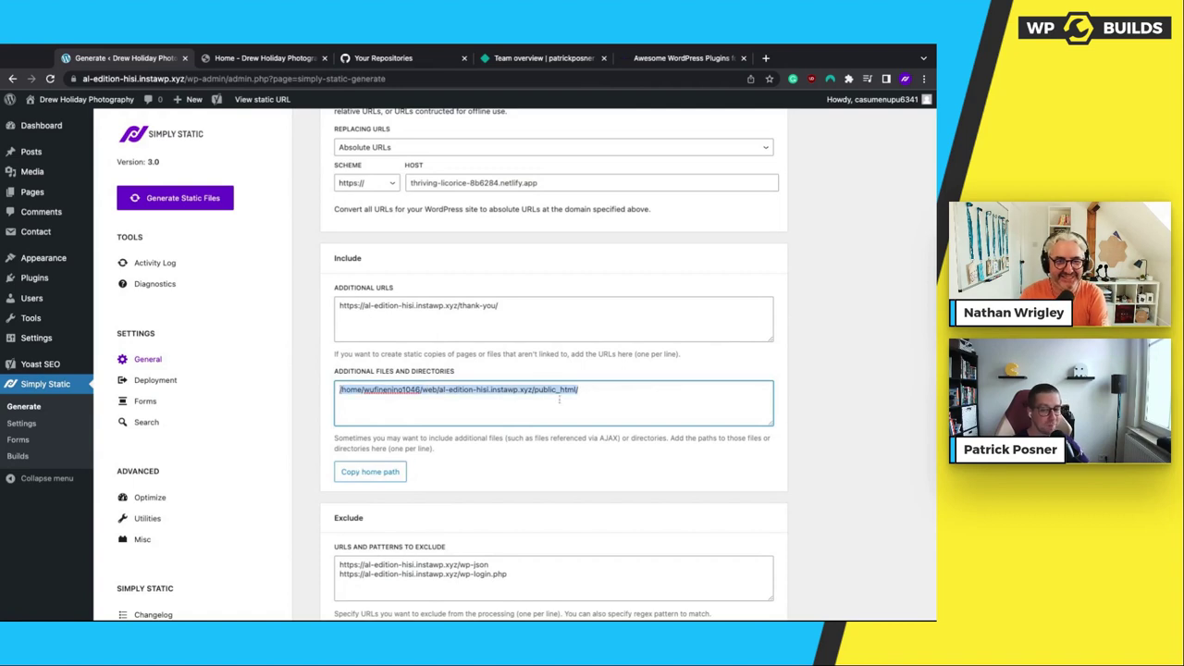
pyautogui.click(597, 395)
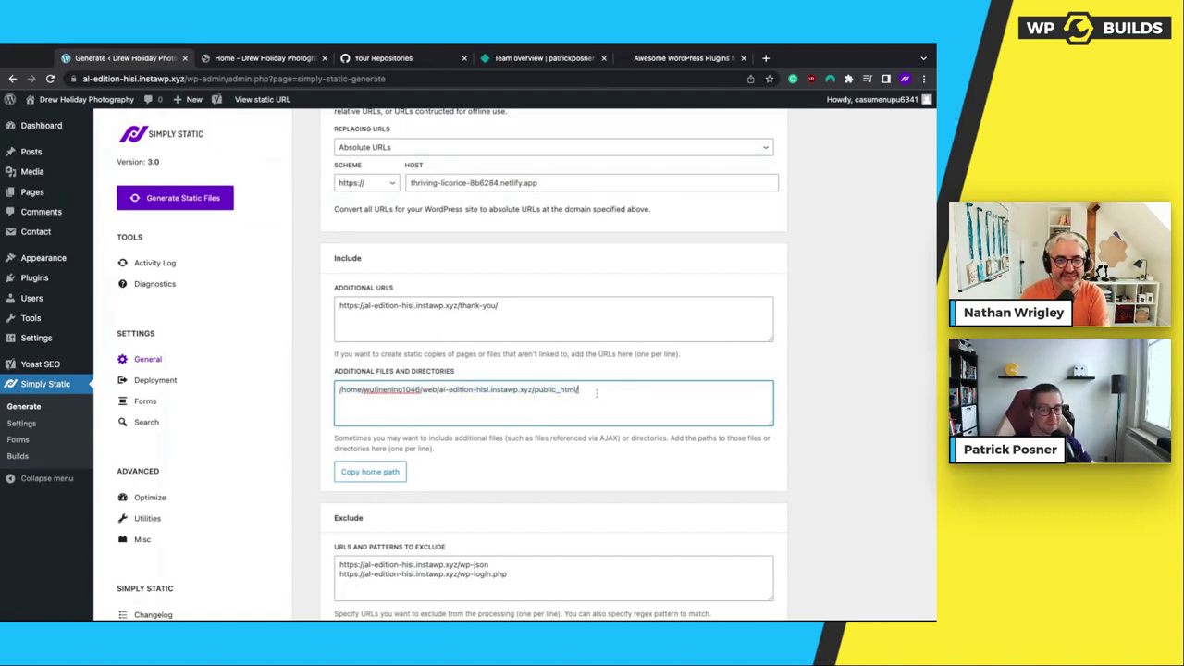
pyautogui.write('w')
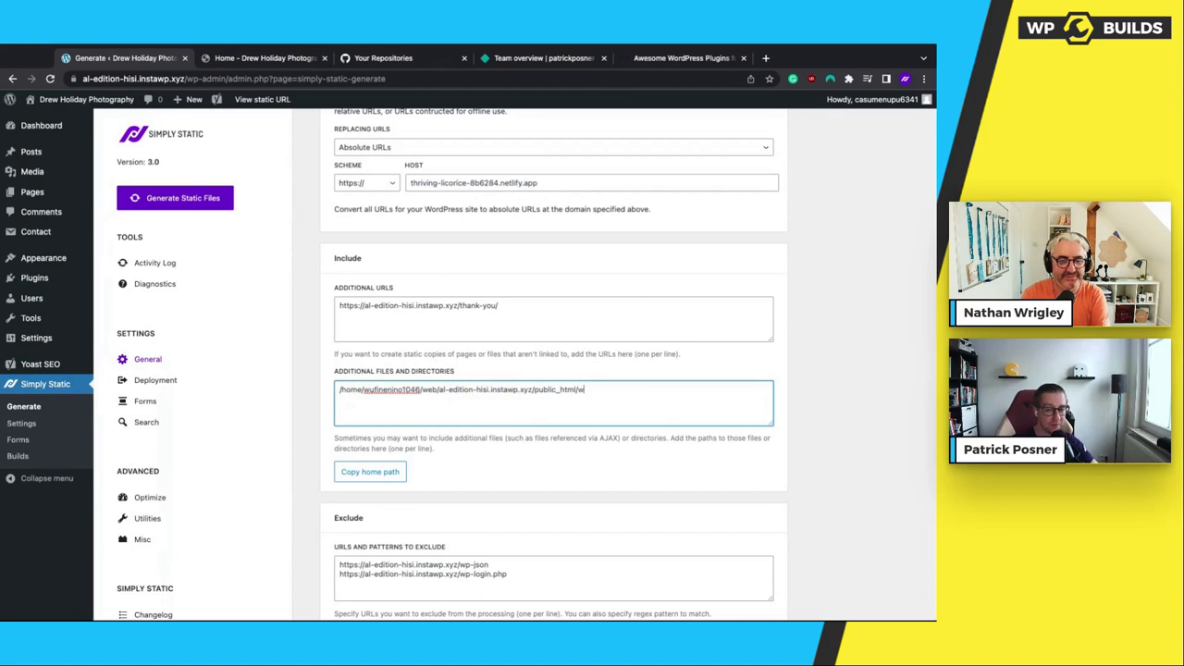
pyautogui.write('p-content/uploads')
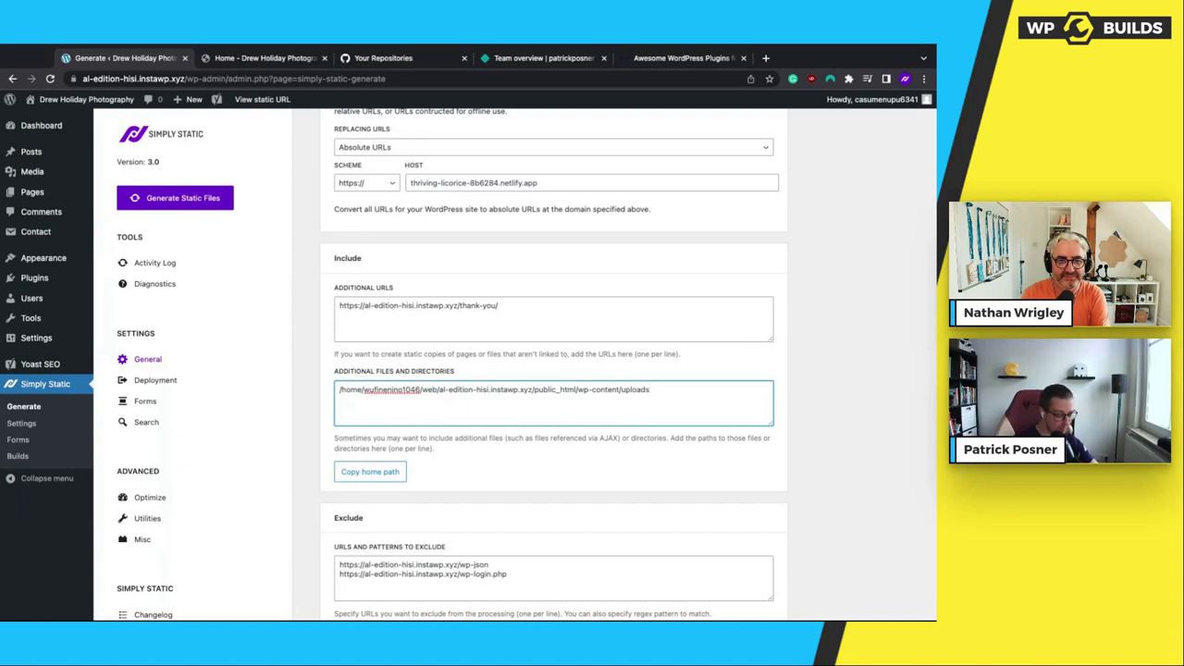
pyautogui.write('/myawe')
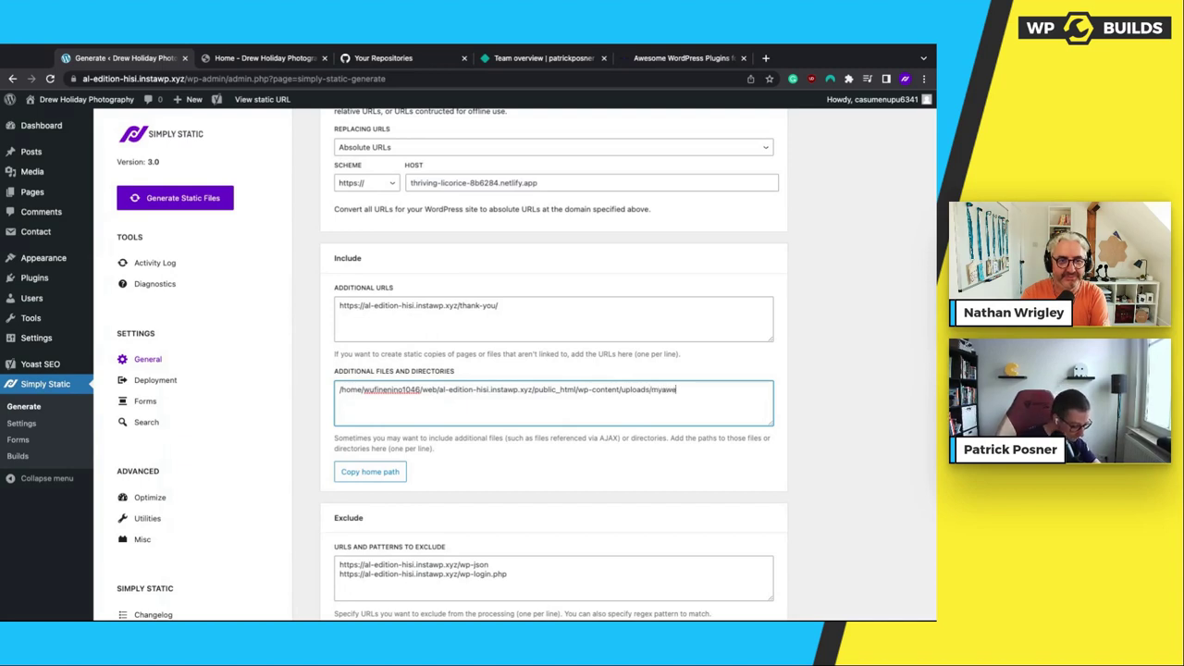
pyautogui.write('some')
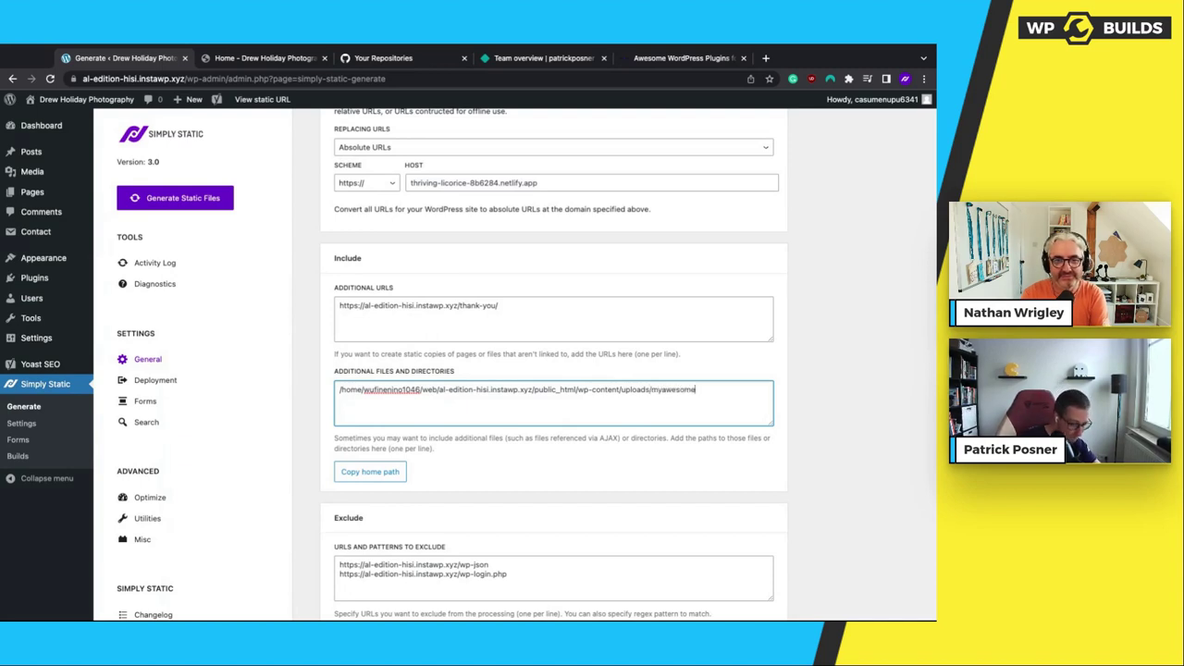
pyautogui.write('file.zip')
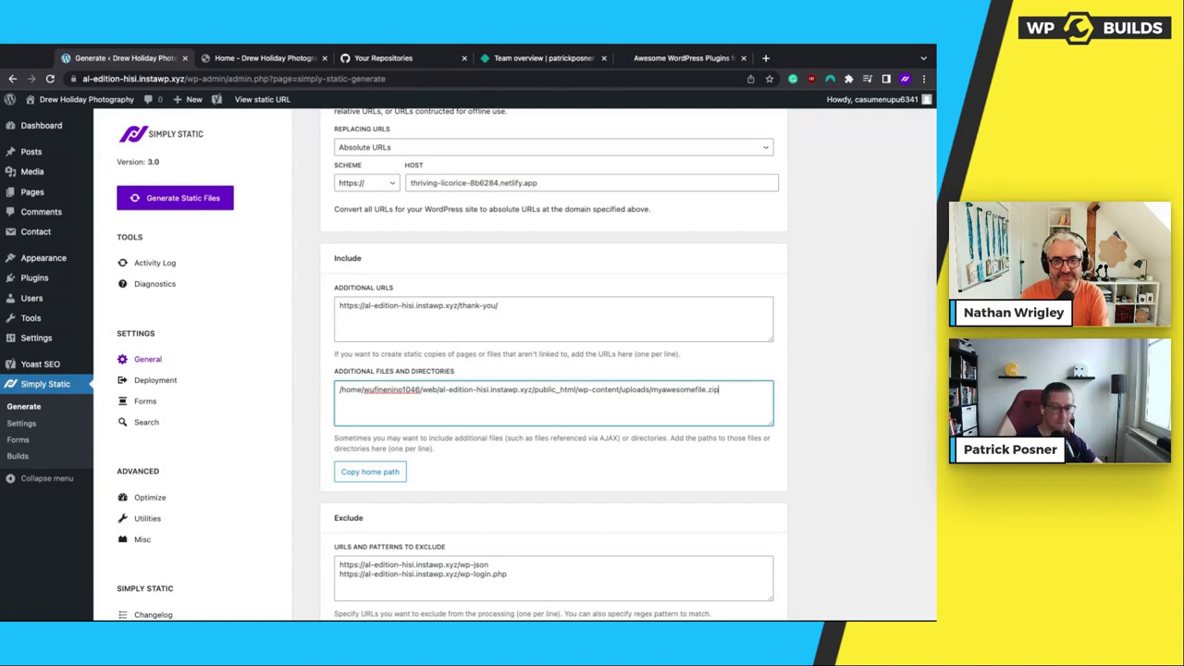
# Clear the Additional Files and Directories field
pyautogui.click(683, 413)
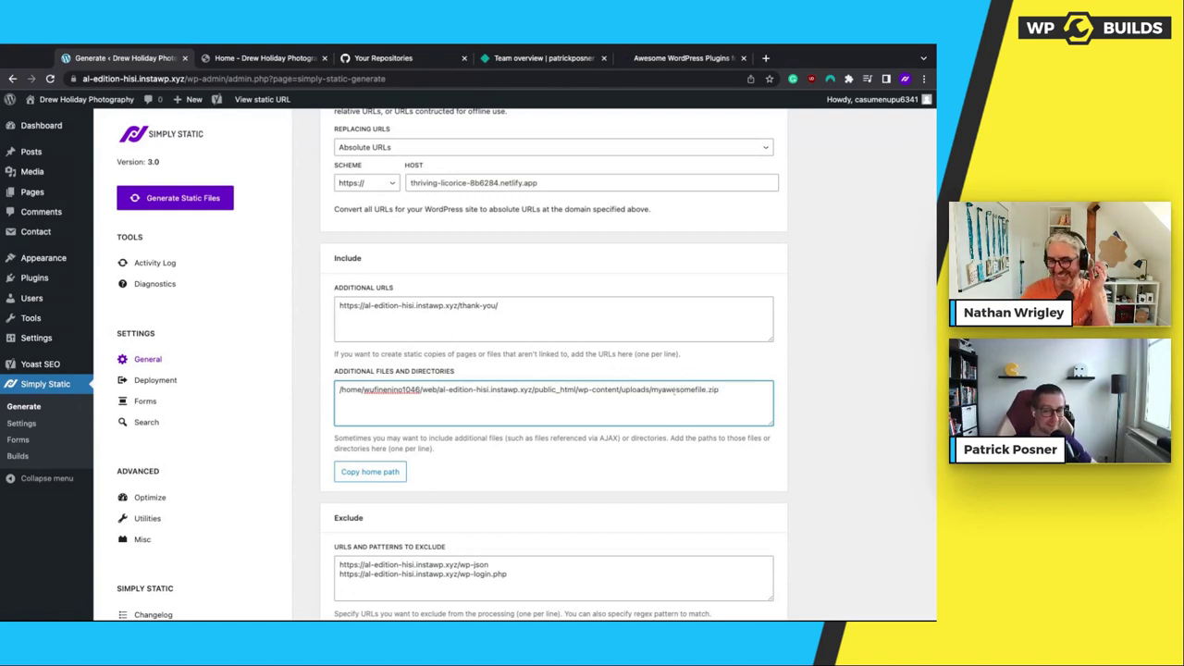
pyautogui.hotkey('ctrl', 'a')
pyautogui.press('BackSpace')
pyautogui.click(318, 342)
# Examine the wp-json and wp-login.php entries under URLs and Patterns to Exclude, and review the rest of the General settings
pyautogui.scroll(-2, 364, 371)
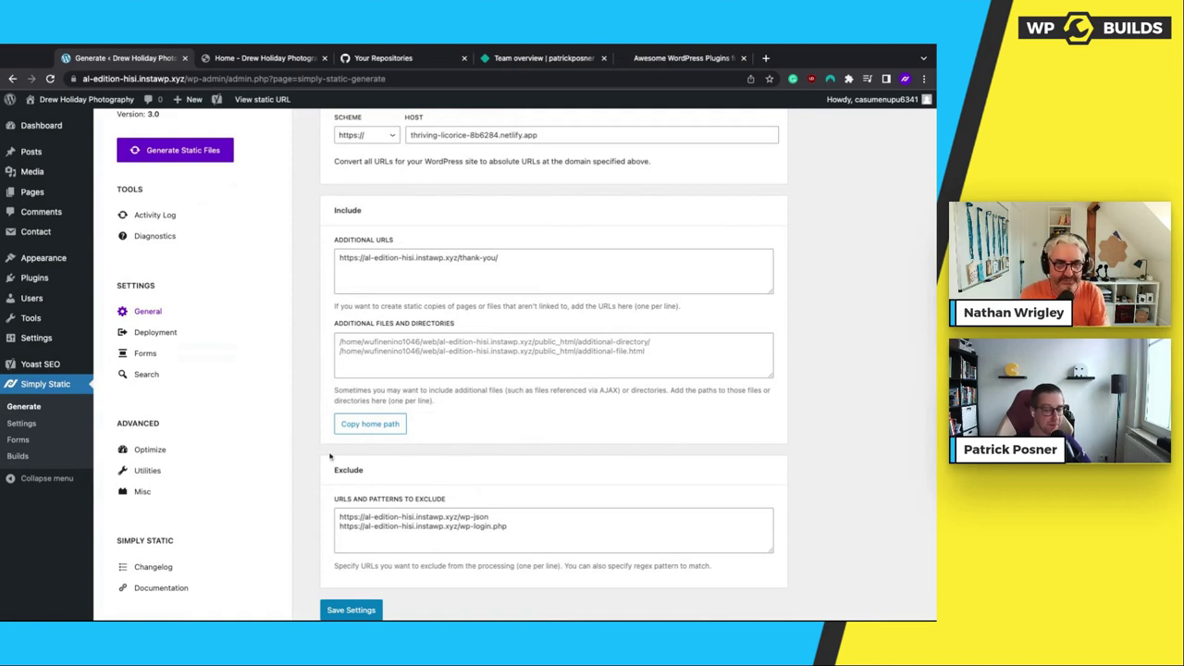
pyautogui.click(524, 529)
pyautogui.hotkey('ctrl', 'a')
pyautogui.click(488, 451)
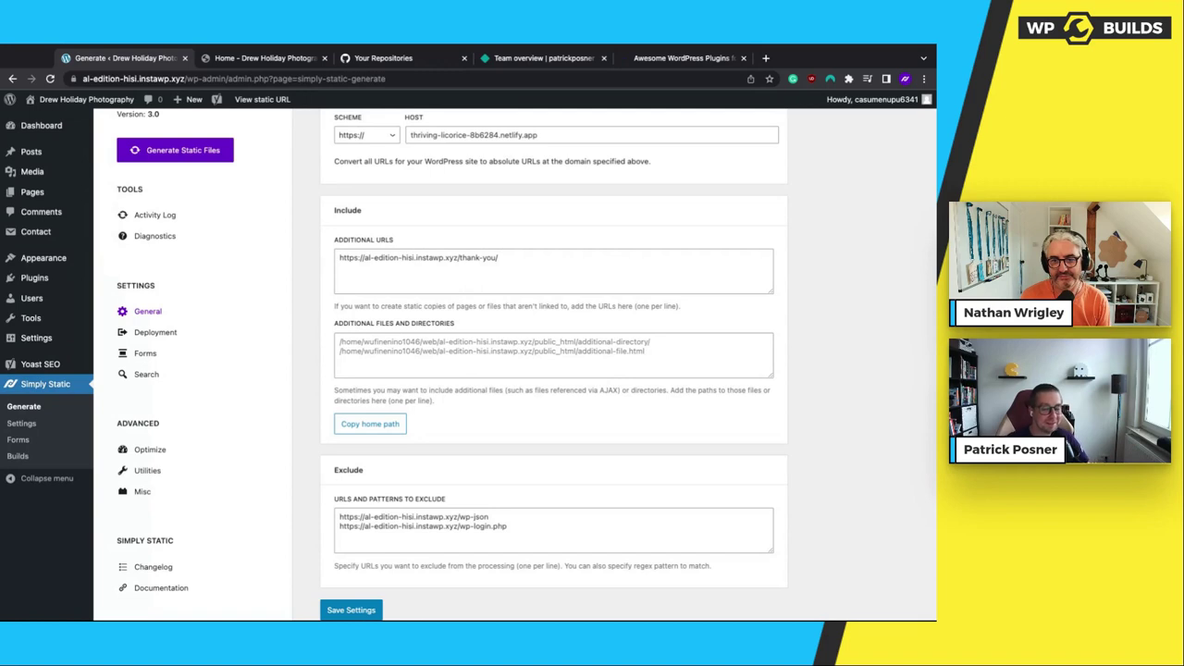
pyautogui.doubleClick(531, 527)
pyautogui.hotkey('alt', 'shift', 'Left')
pyautogui.hotkey('alt', 'shift', 'Left')
pyautogui.hotkey('alt', 'shift', 'Left')
pyautogui.click(546, 455)
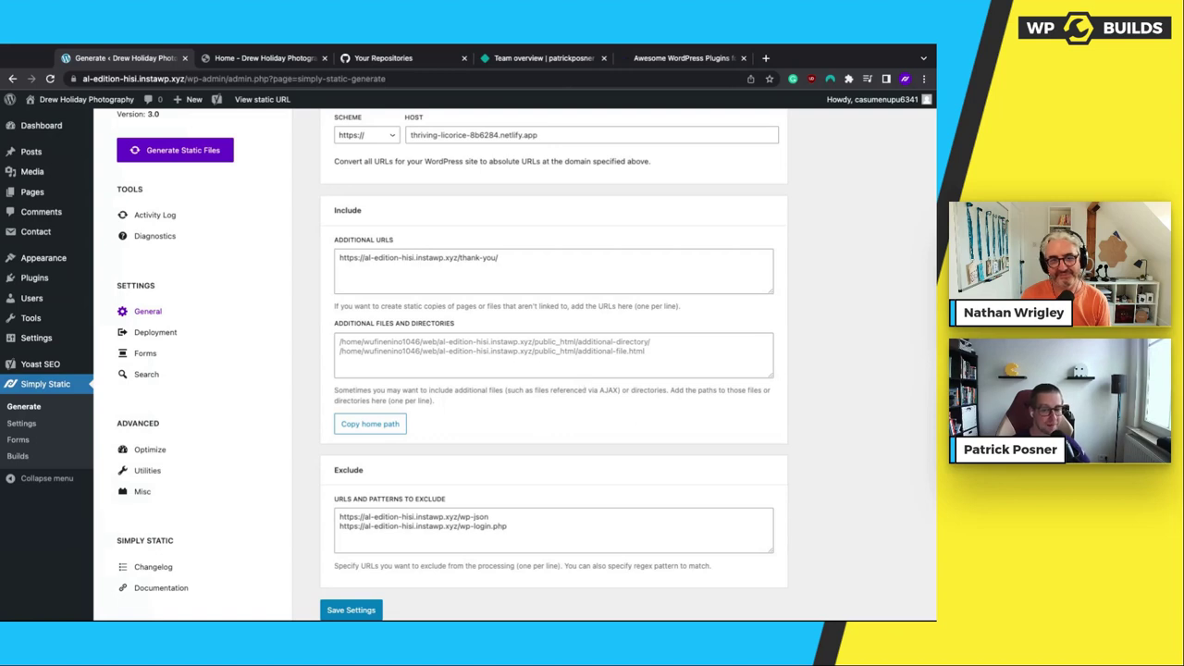
pyautogui.scroll(2, 583, 389)
pyautogui.scroll(1, 583, 389)
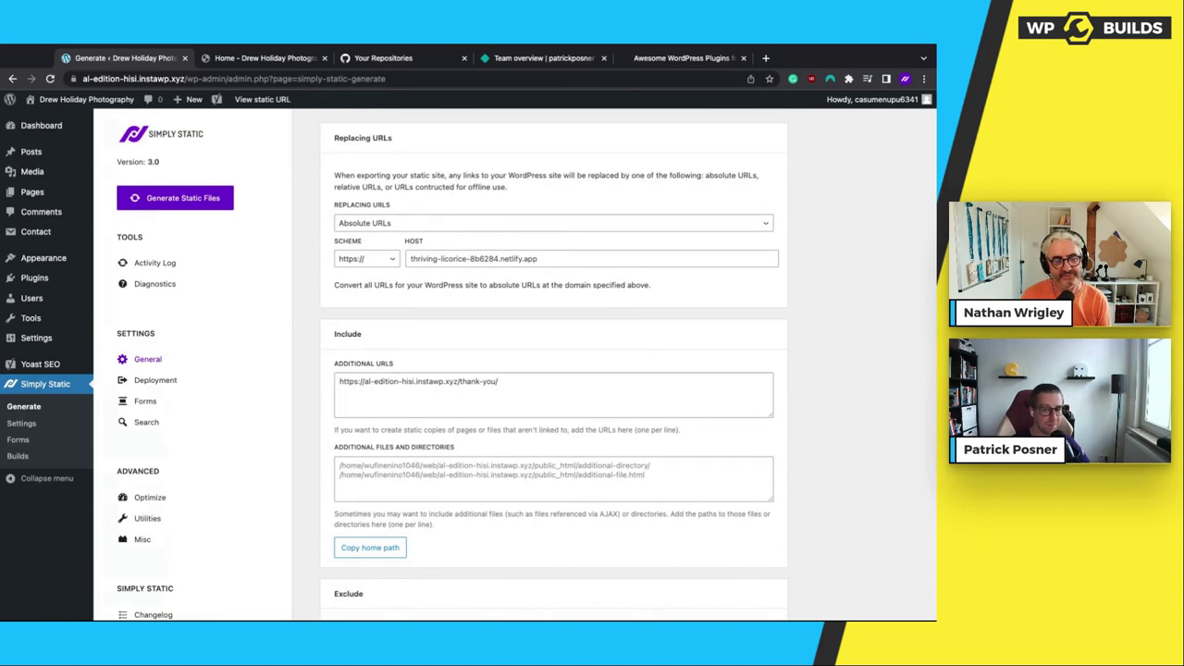
pyautogui.scroll(-2, 583, 389)
pyautogui.scroll(2, 584, 388)
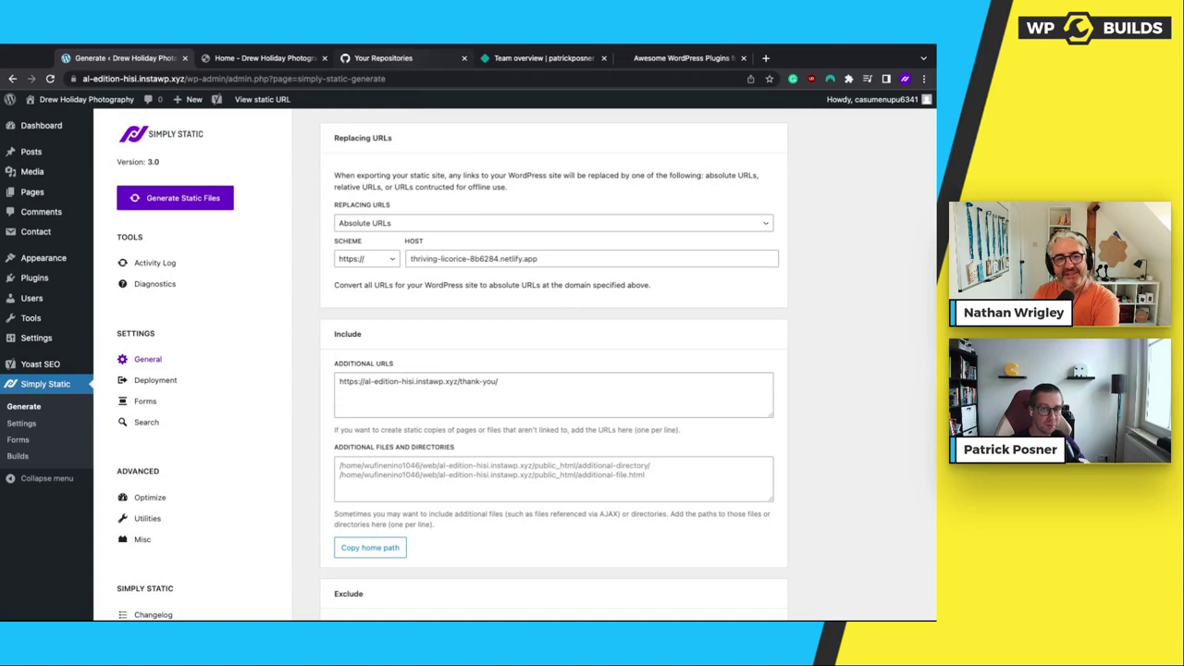
# View the list of GitHub repositories, return to the WordPress dashboard and open Simply Static's Deployment settings
pyautogui.click(383, 57)
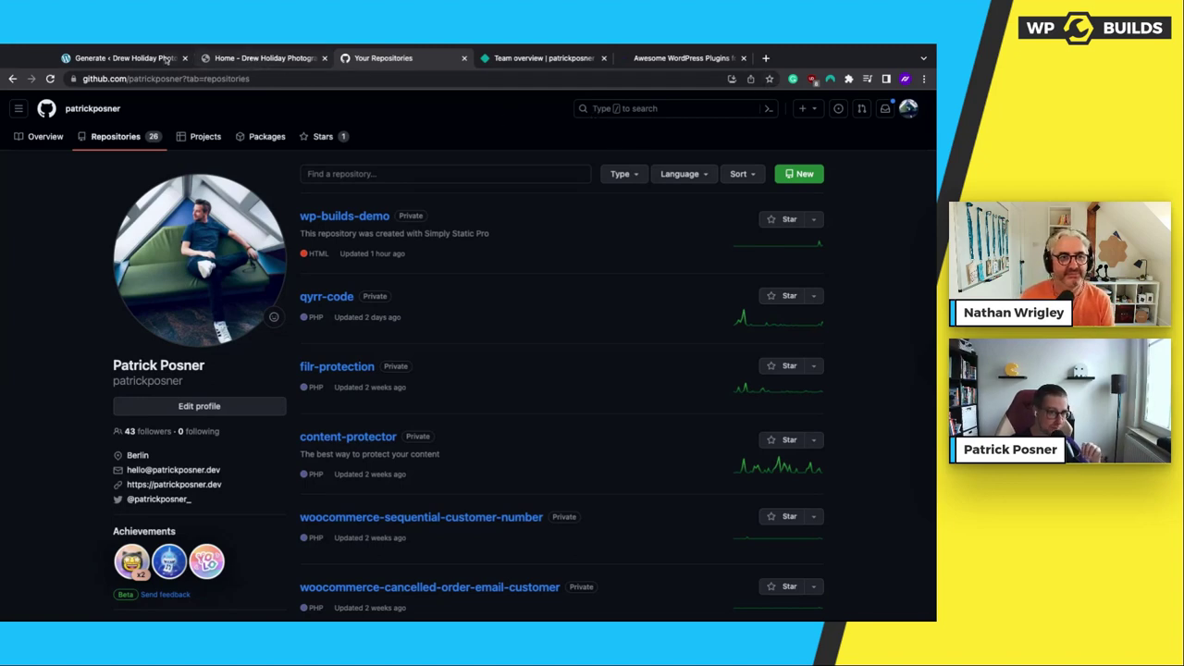
pyautogui.click(125, 58)
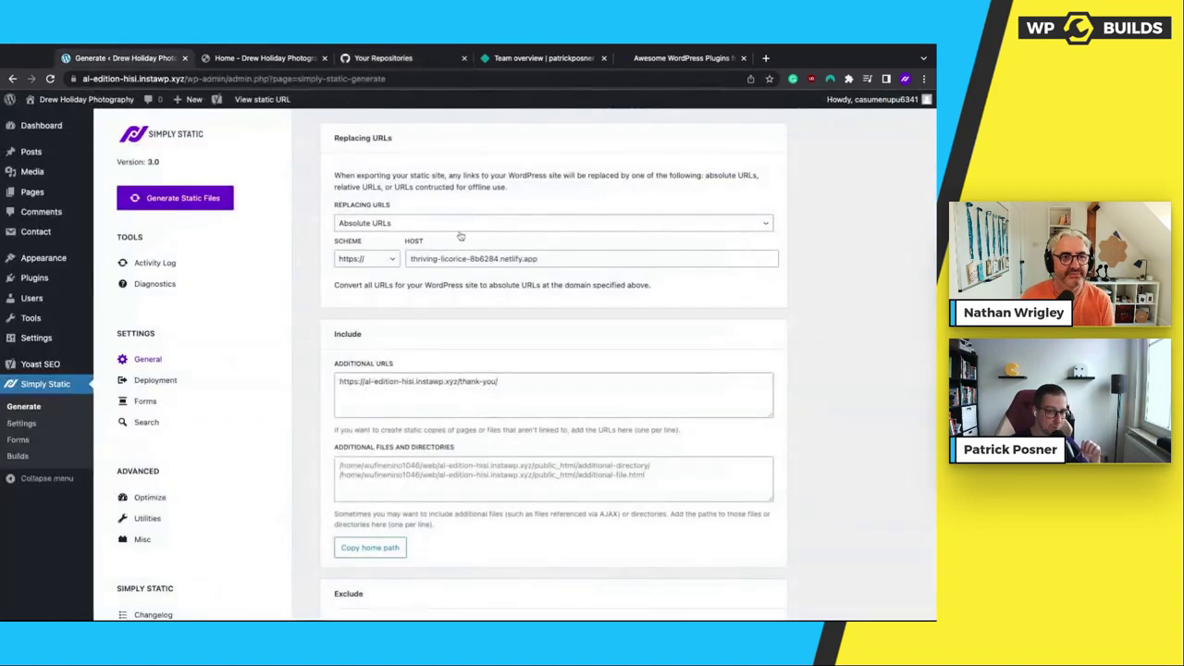
pyautogui.click(154, 379)
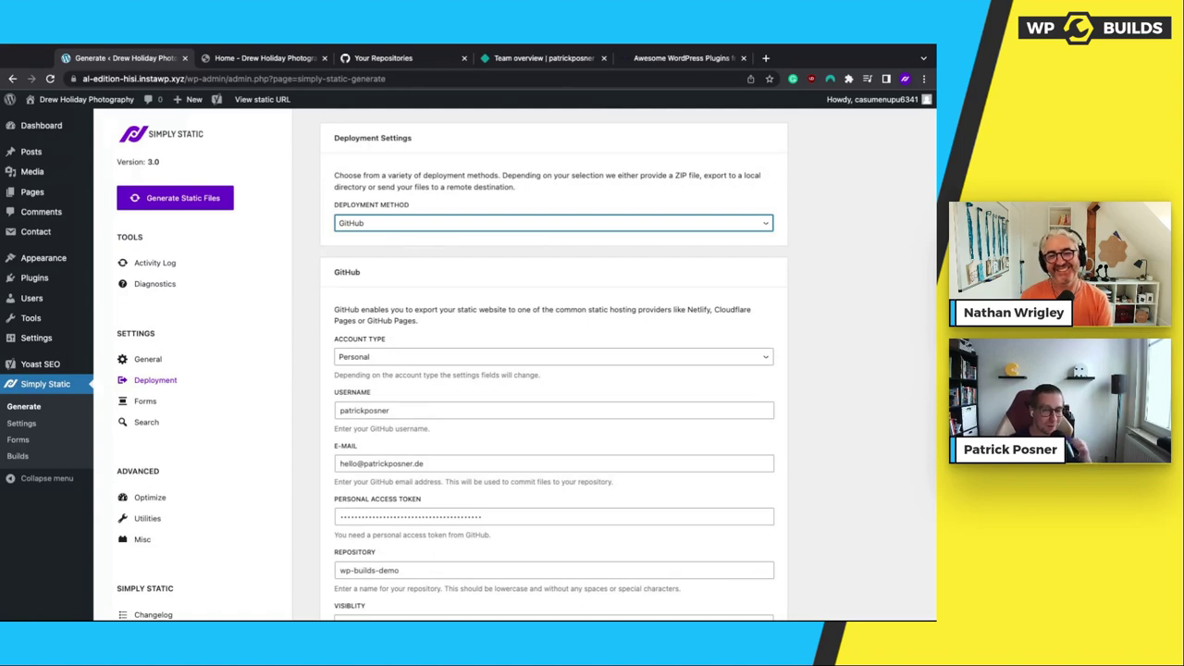
# Try the Organization account type in the GitHub deployment settings, and switch back to Personal
pyautogui.scroll(-3, 561, 327)
pyautogui.scroll(-1, 684, 315)
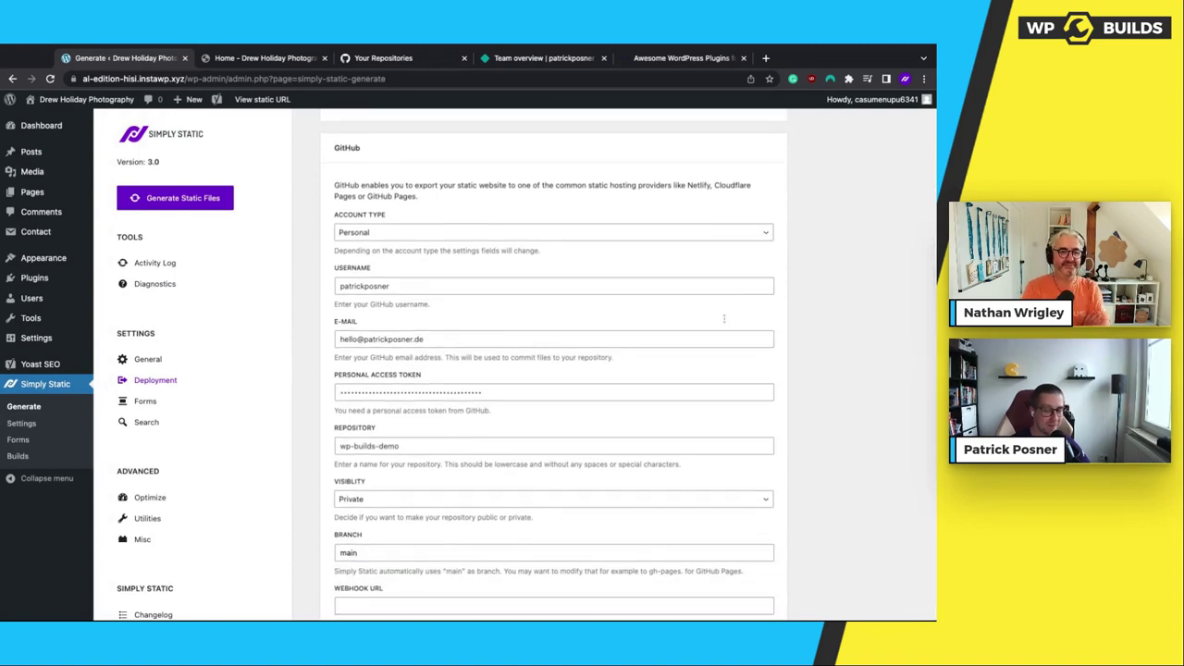
pyautogui.click(373, 235)
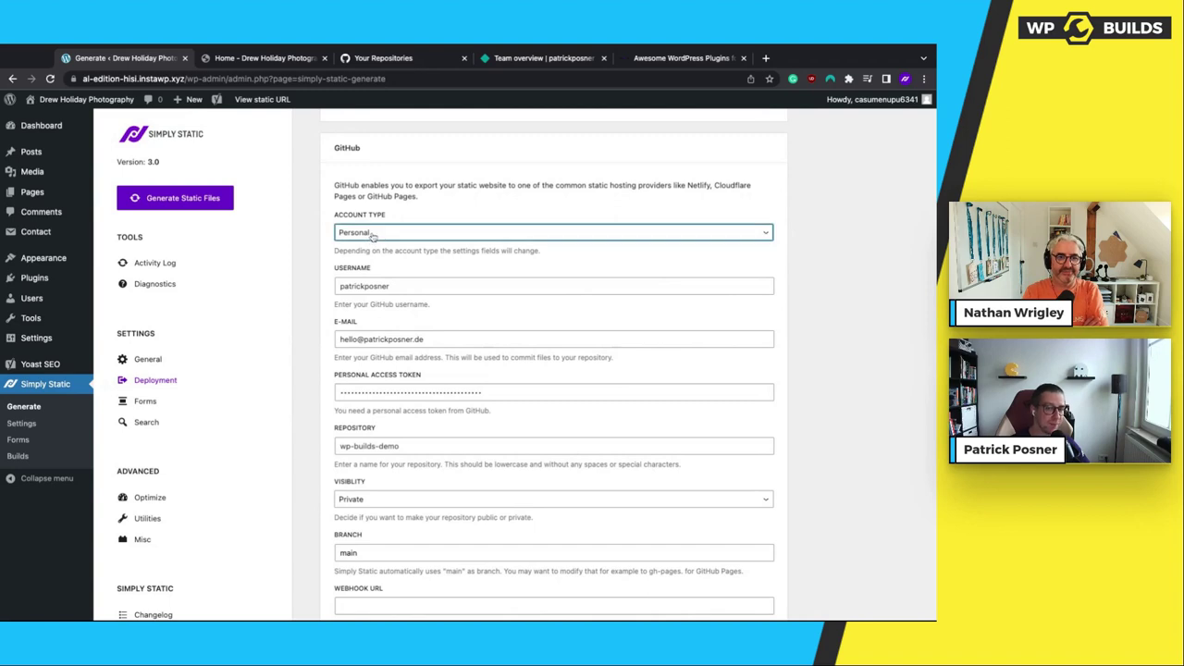
pyautogui.click(431, 250)
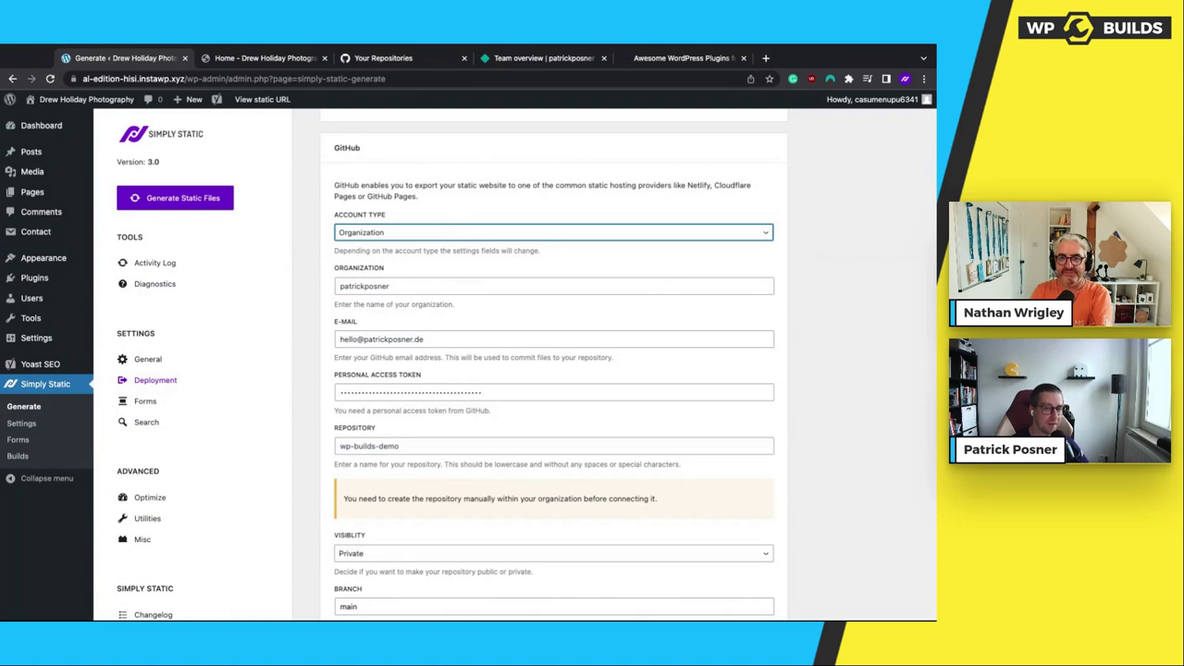
pyautogui.click(378, 233)
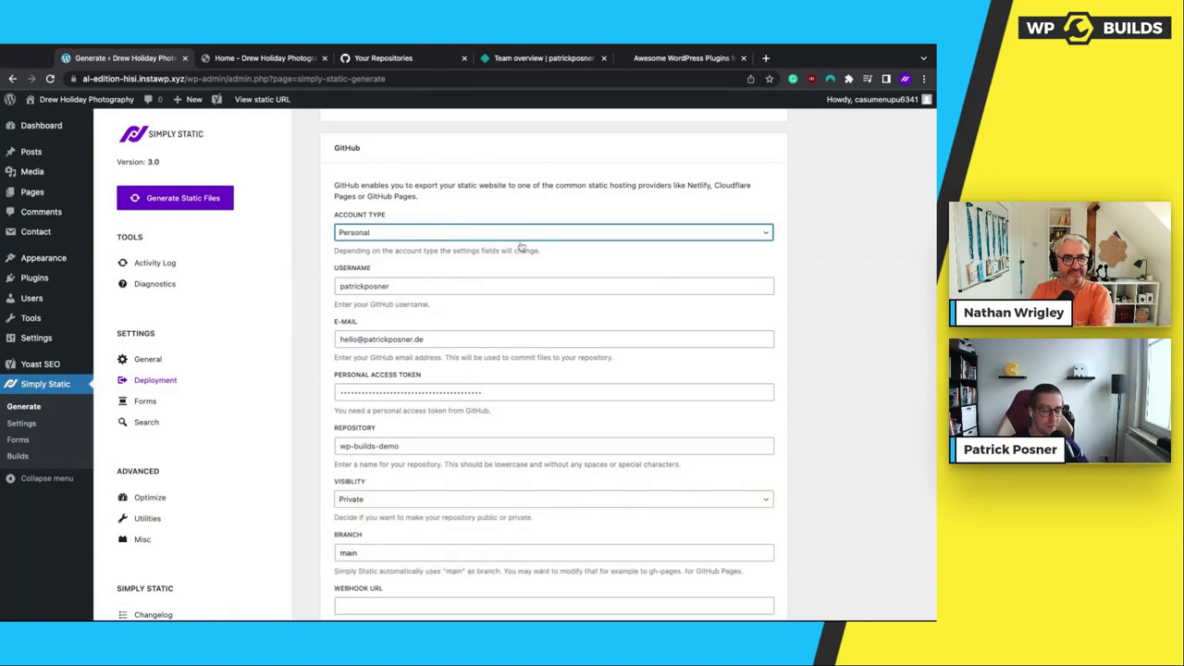
# View the GitHub username and repository settings, and examine the matching account name and wp-builds-demo entry on the GitHub repositories page
pyautogui.scroll(-1, 424, 271)
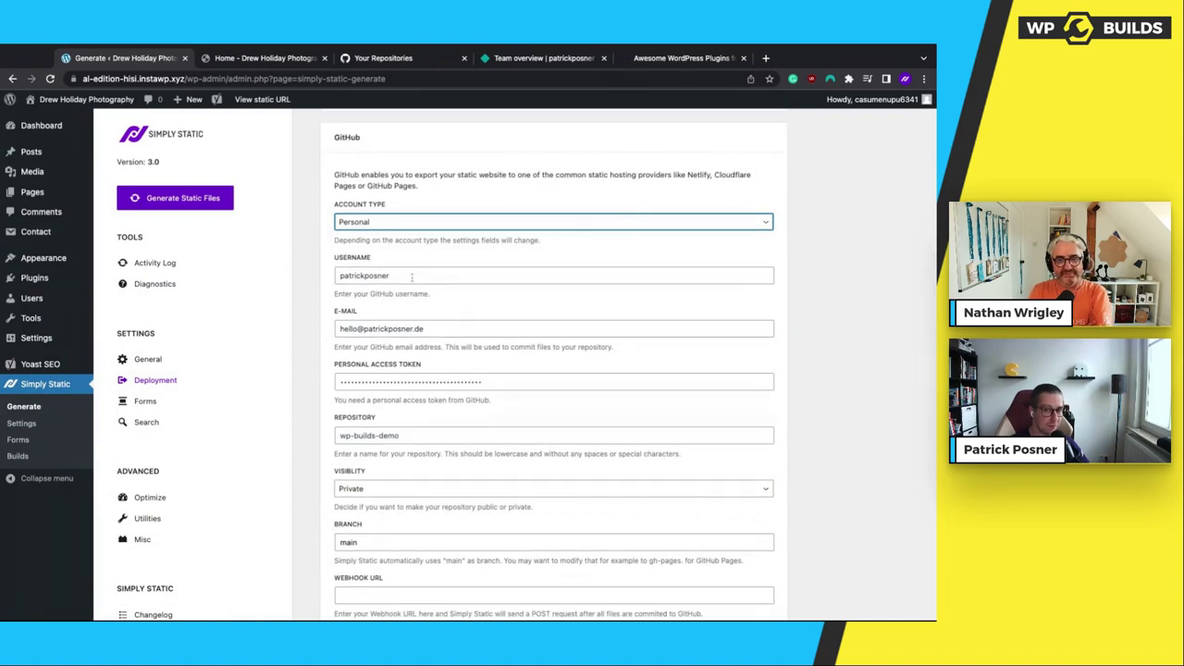
pyautogui.click(393, 59)
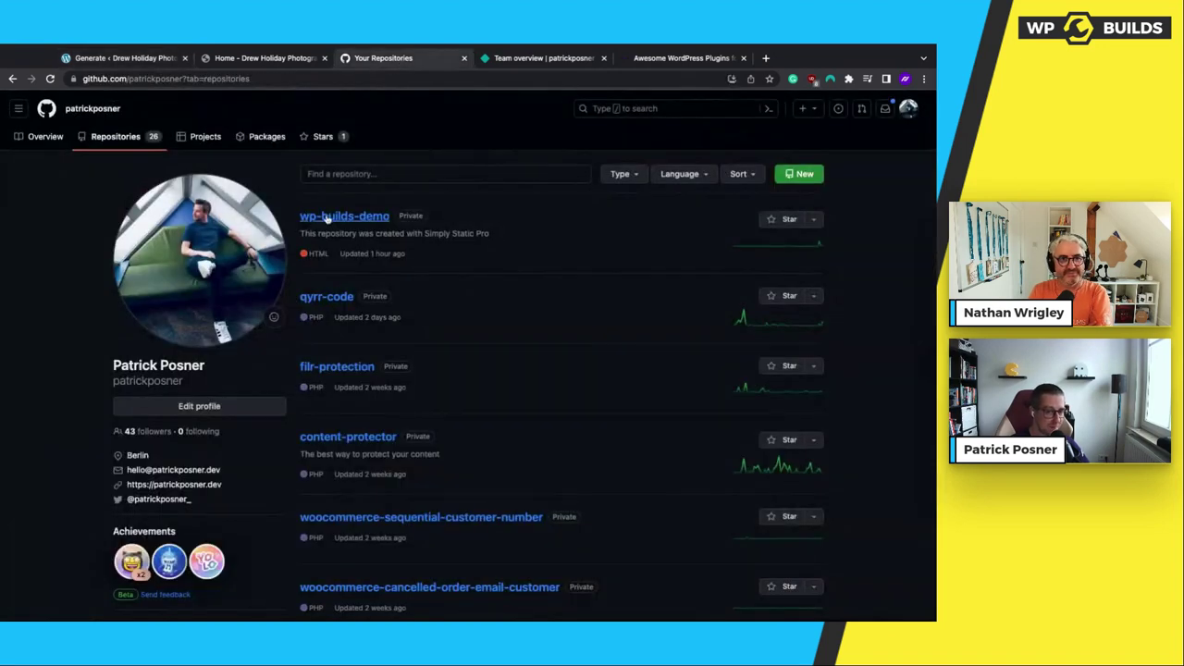
pyautogui.tripleClick(106, 388)
pyautogui.click(144, 382)
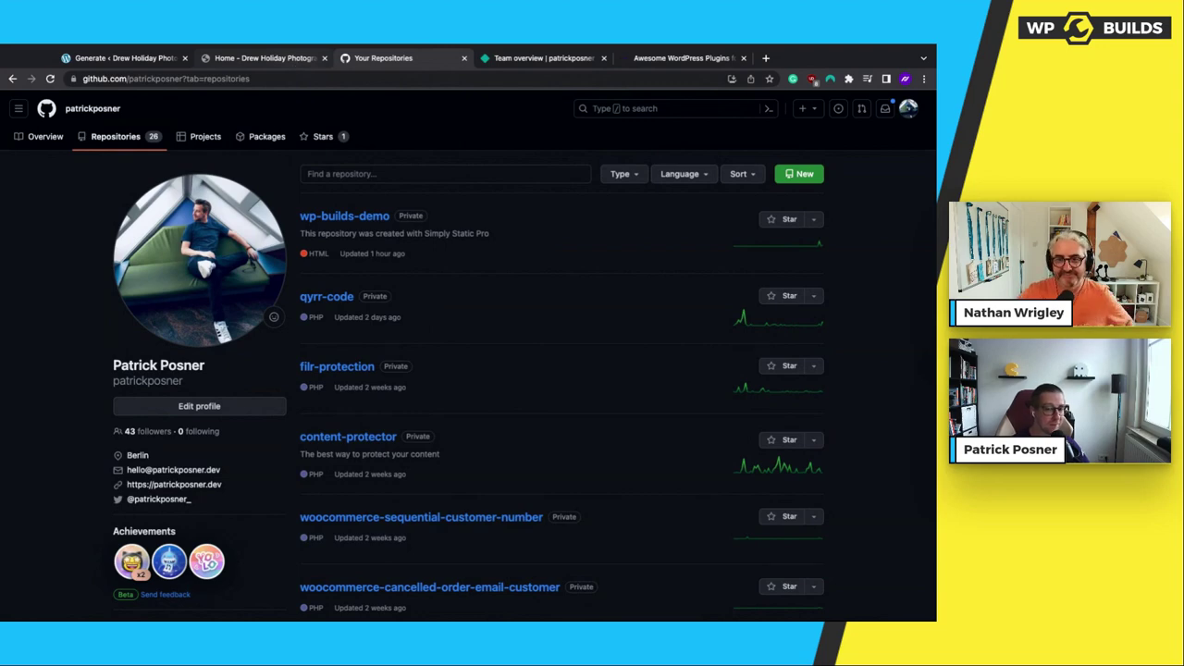
# Close the WordPress site's front-end home page and return to Simply Static's Deployment settings
pyautogui.click(280, 58)
pyautogui.click(129, 59)
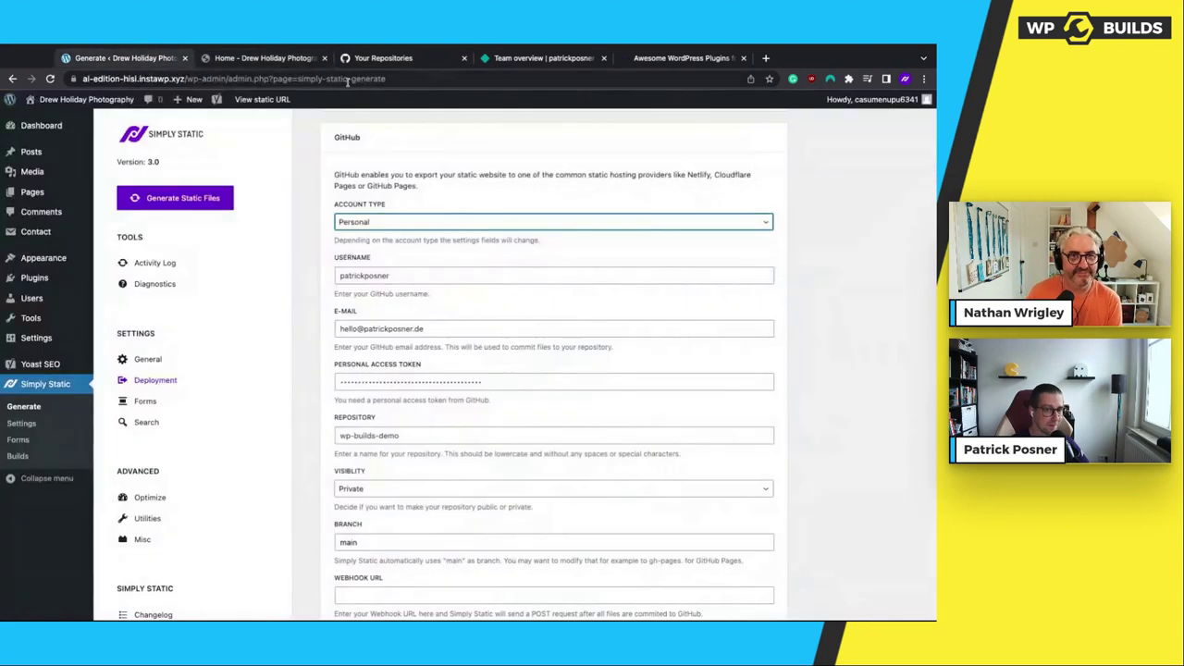
pyautogui.click(324, 59)
# Examine the Personal Access Token and Repository fields in the GitHub deployment settings
pyautogui.scroll(-1, 451, 291)
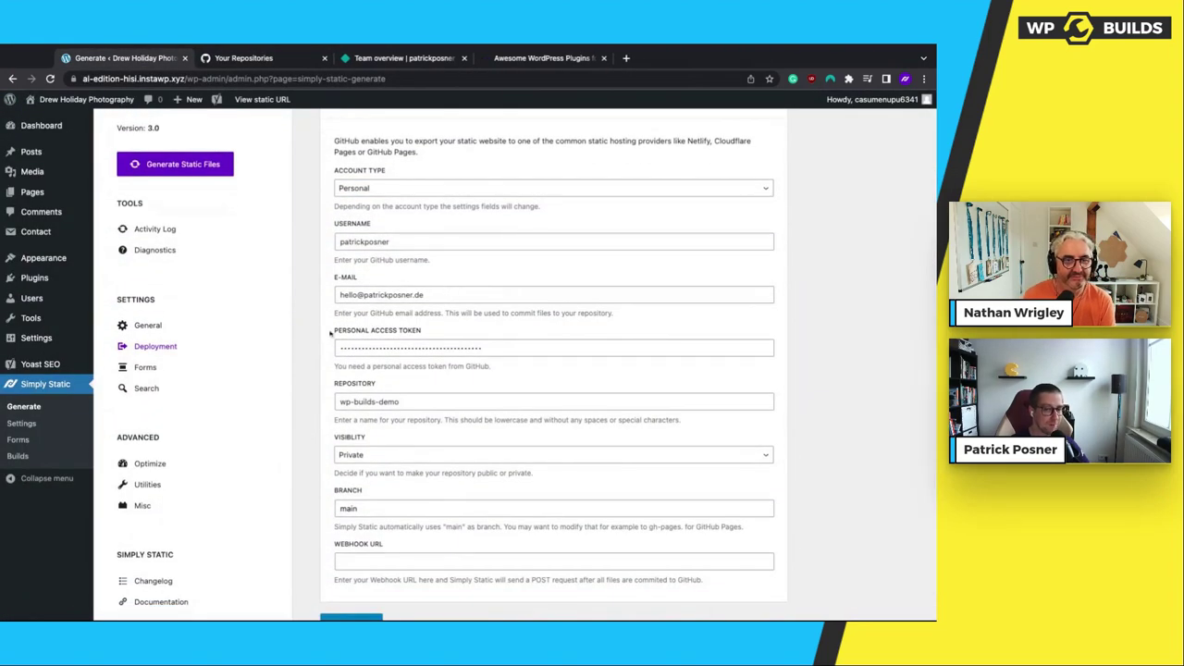
pyautogui.scroll(-1, 330, 334)
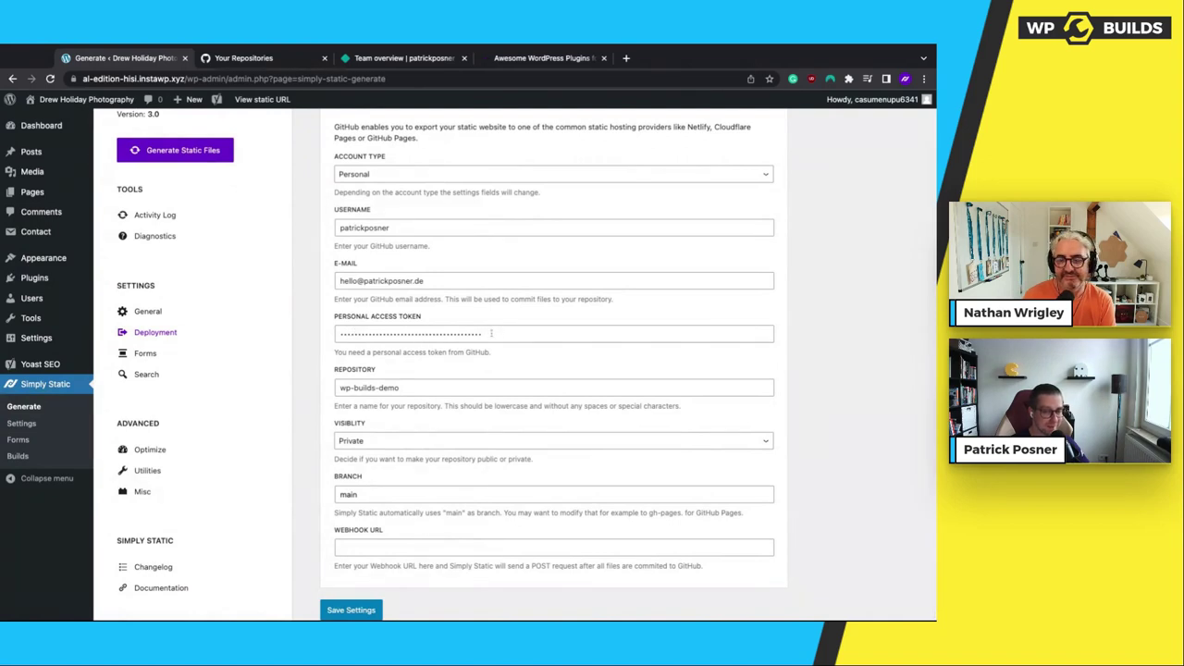
pyautogui.moveTo(429, 388); pyautogui.dragTo(333, 389)
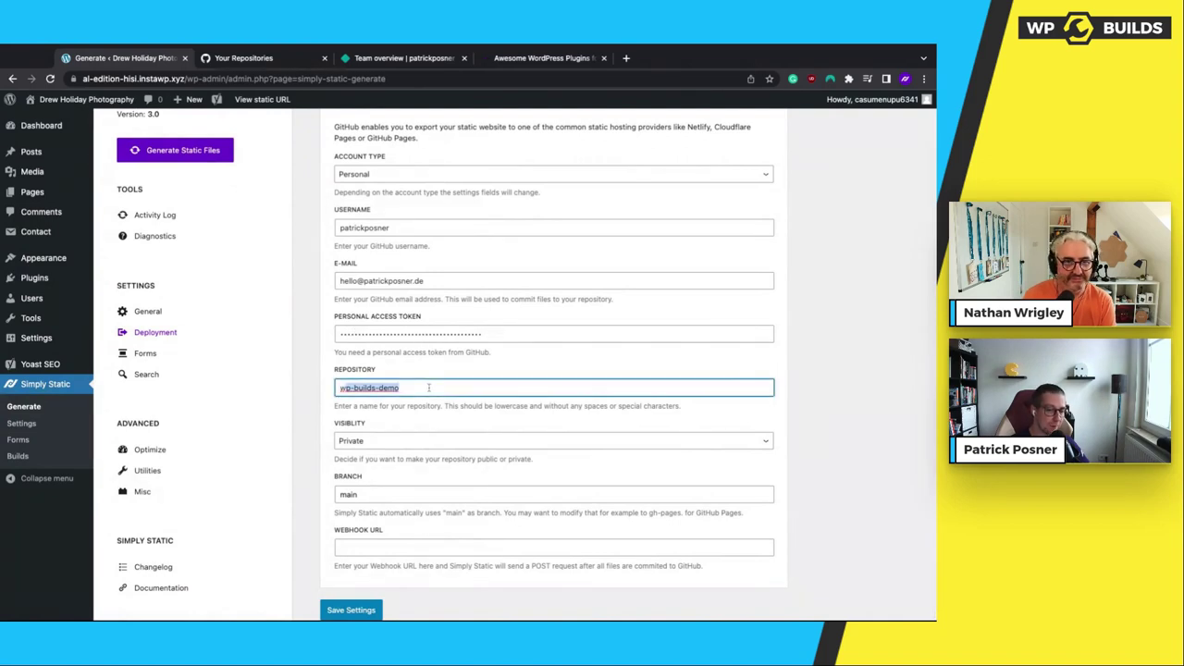
pyautogui.click(310, 388)
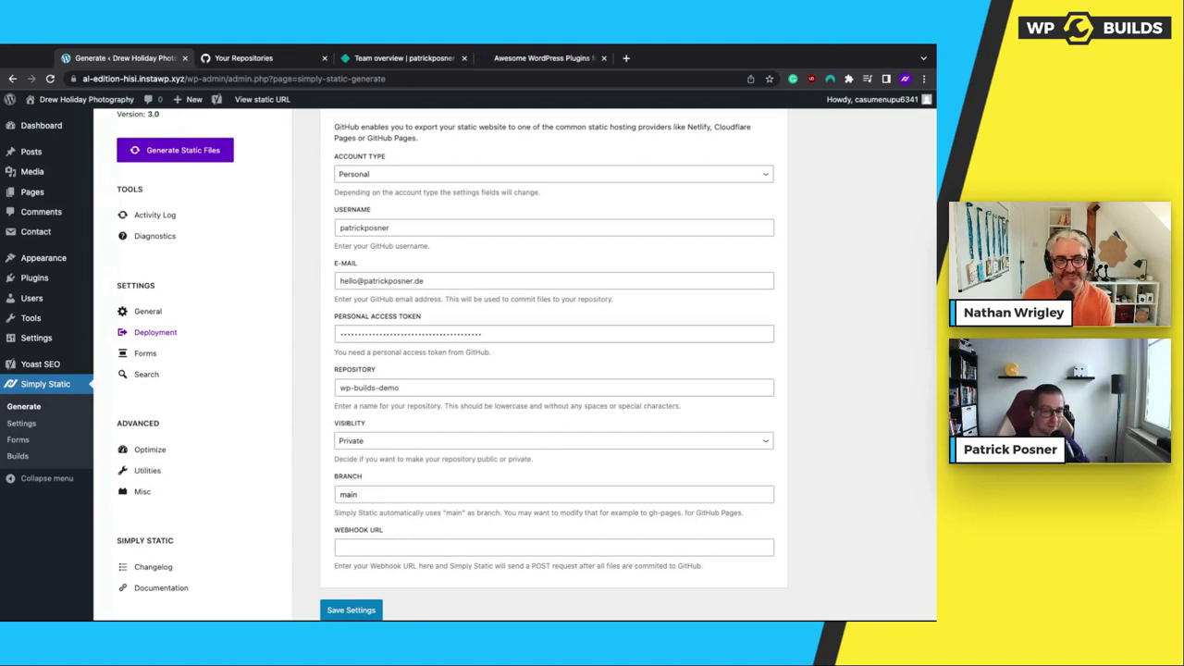
pyautogui.moveTo(423, 388); pyautogui.dragTo(312, 401)
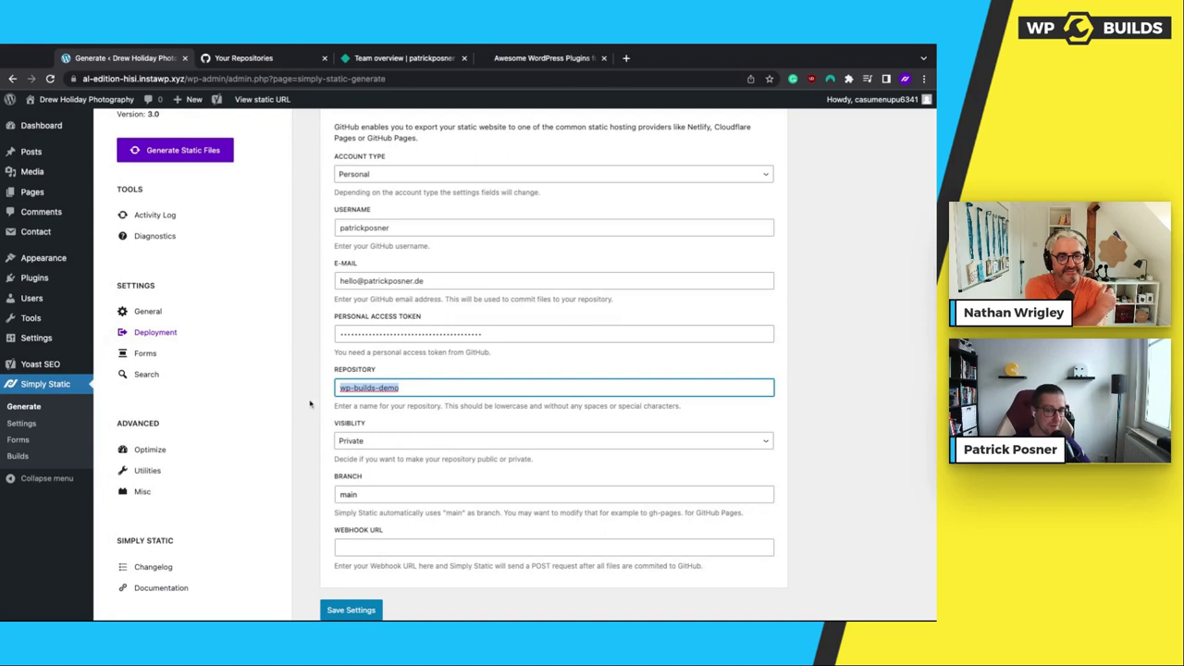
pyautogui.click(312, 407)
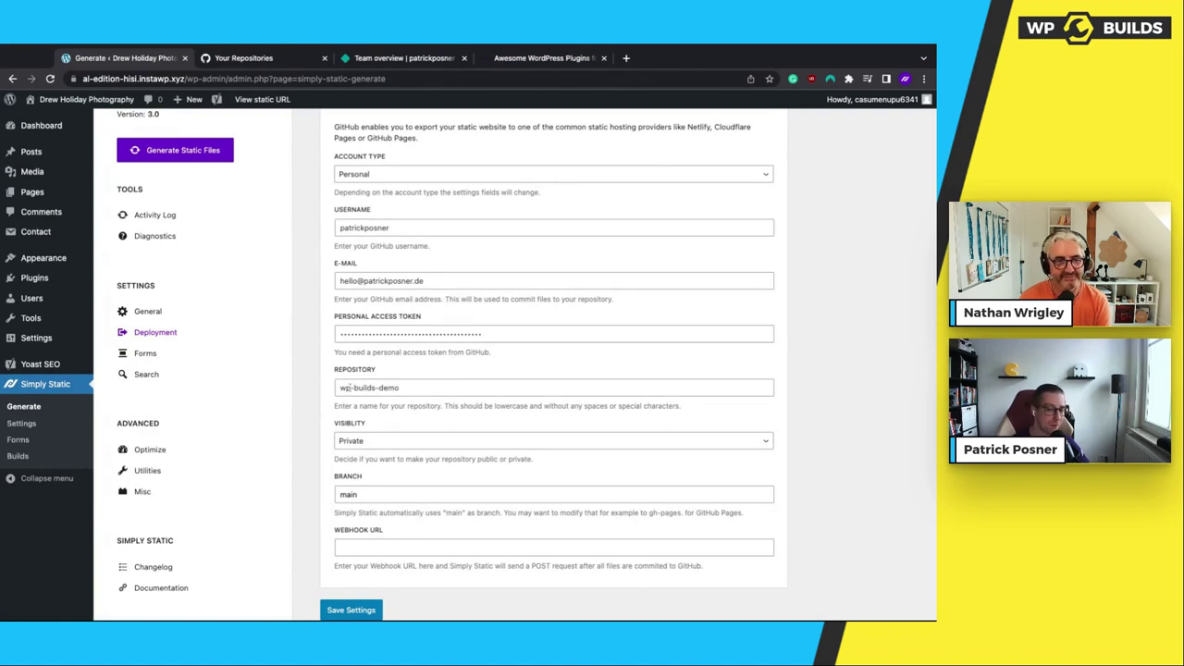
pyautogui.moveTo(396, 387); pyautogui.dragTo(317, 393)
pyautogui.click(305, 403)
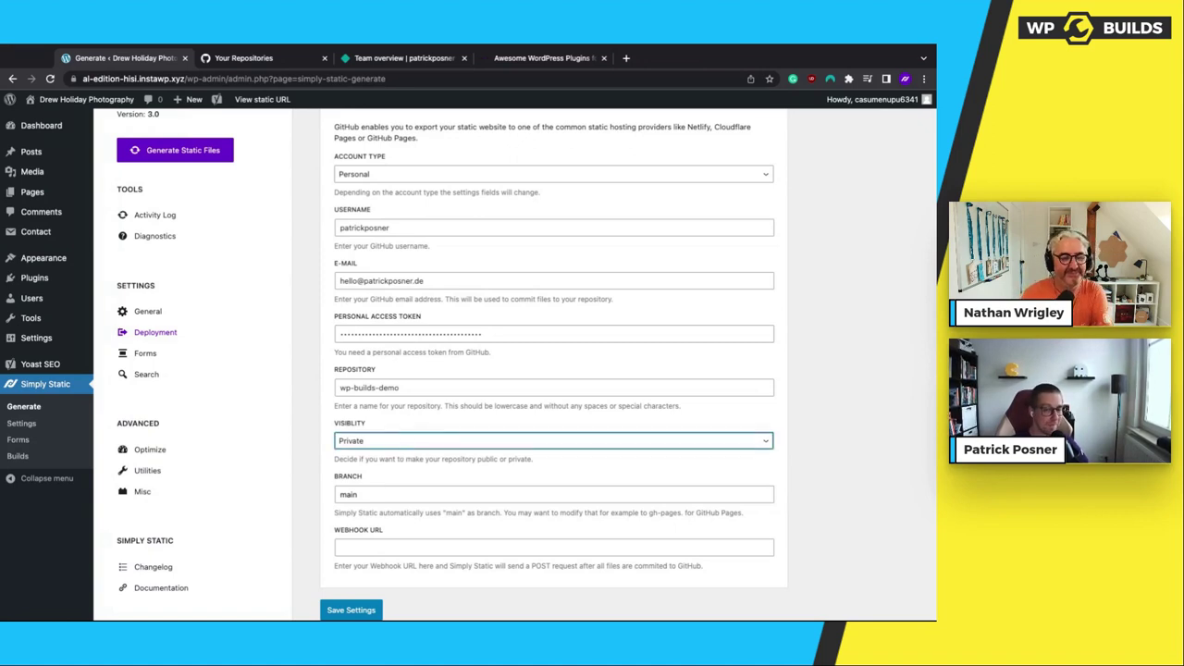
# Examine the Visibility, Branch and Webhook URL fields, and review the GitHub deployment settings once more
pyautogui.scroll(-1, 351, 486)
pyautogui.doubleClick(352, 490)
pyautogui.click(306, 495)
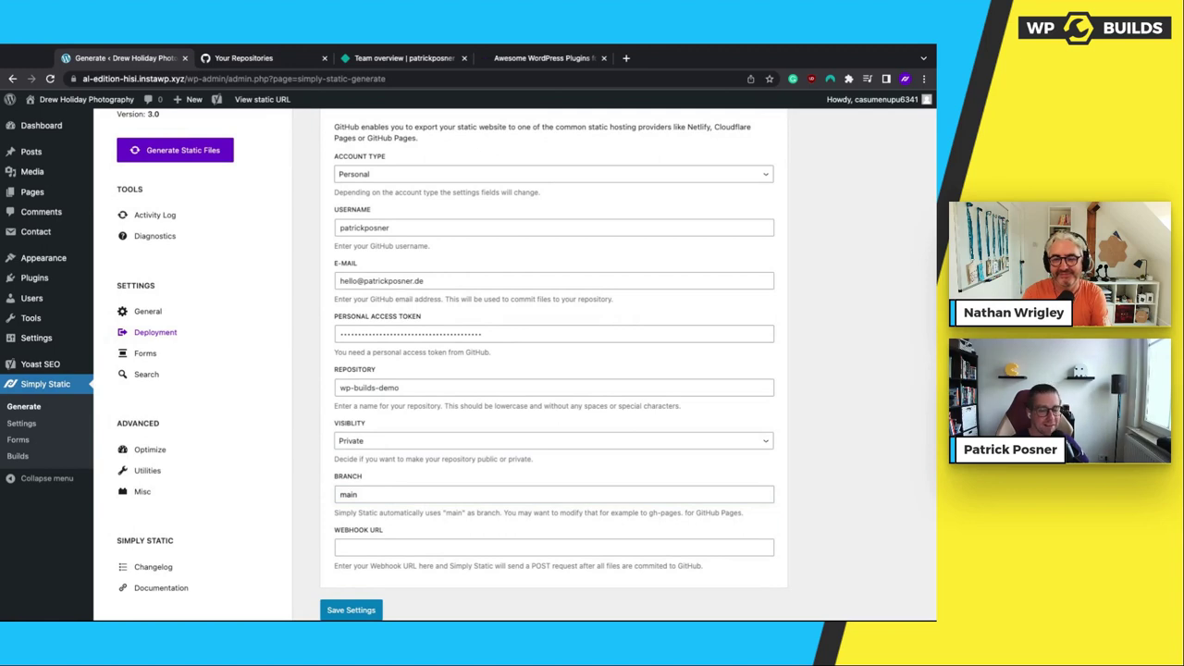
pyautogui.click(380, 496)
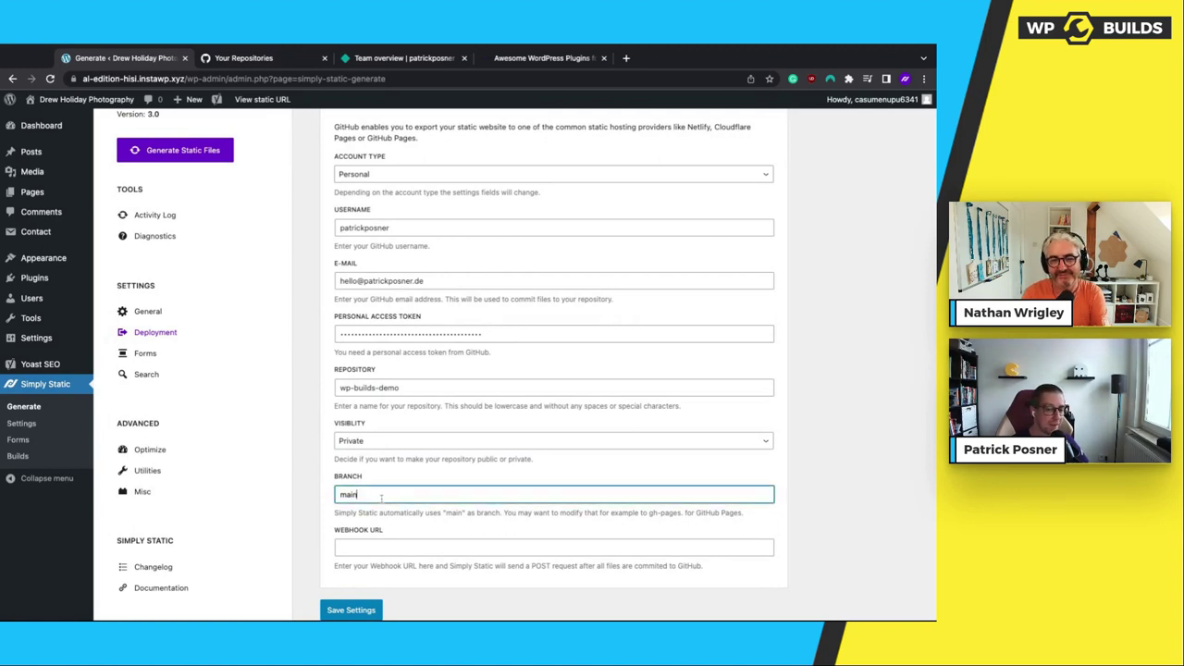
pyautogui.click(312, 493)
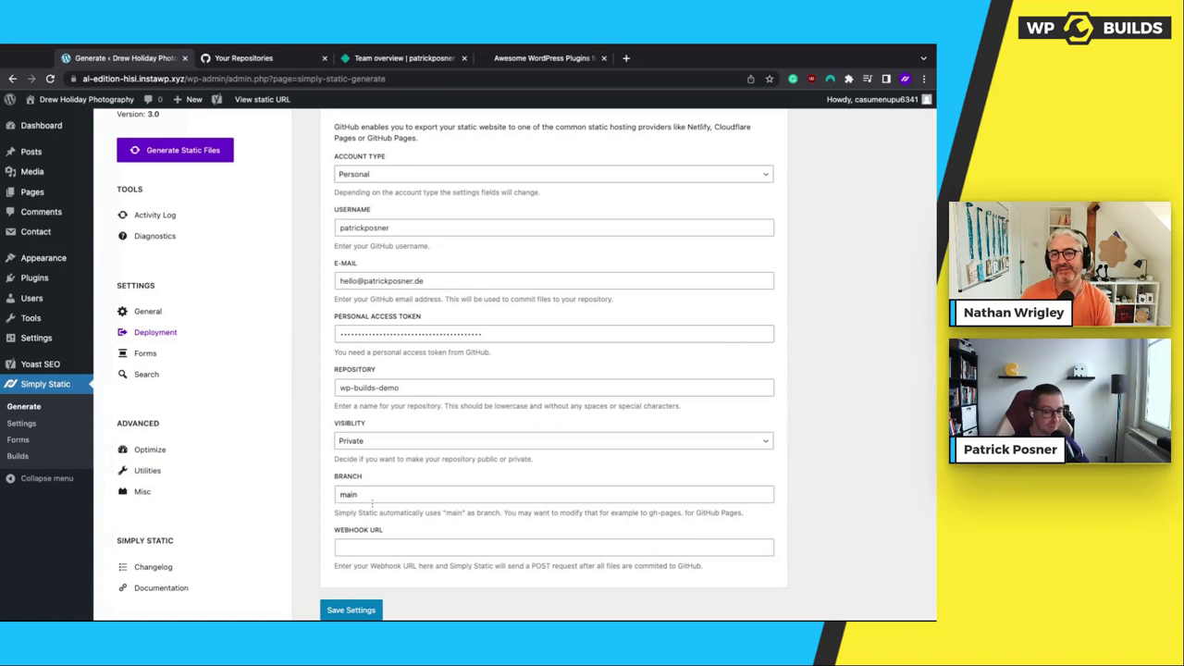
pyautogui.click(405, 548)
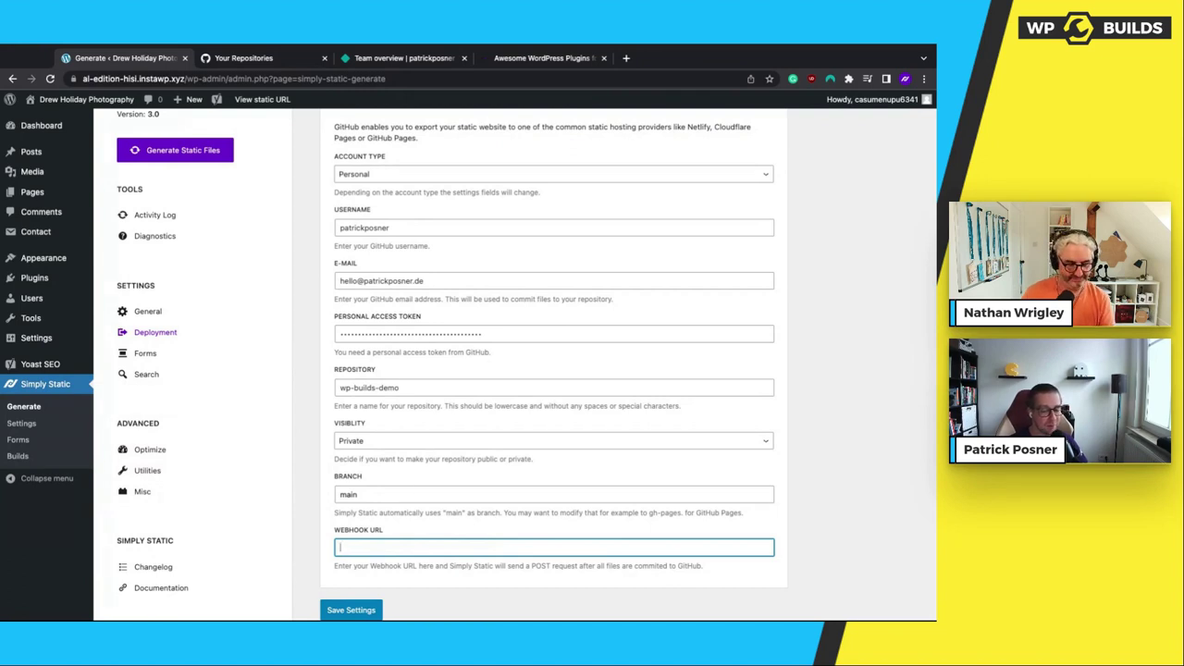
pyautogui.scroll(3, 474, 446)
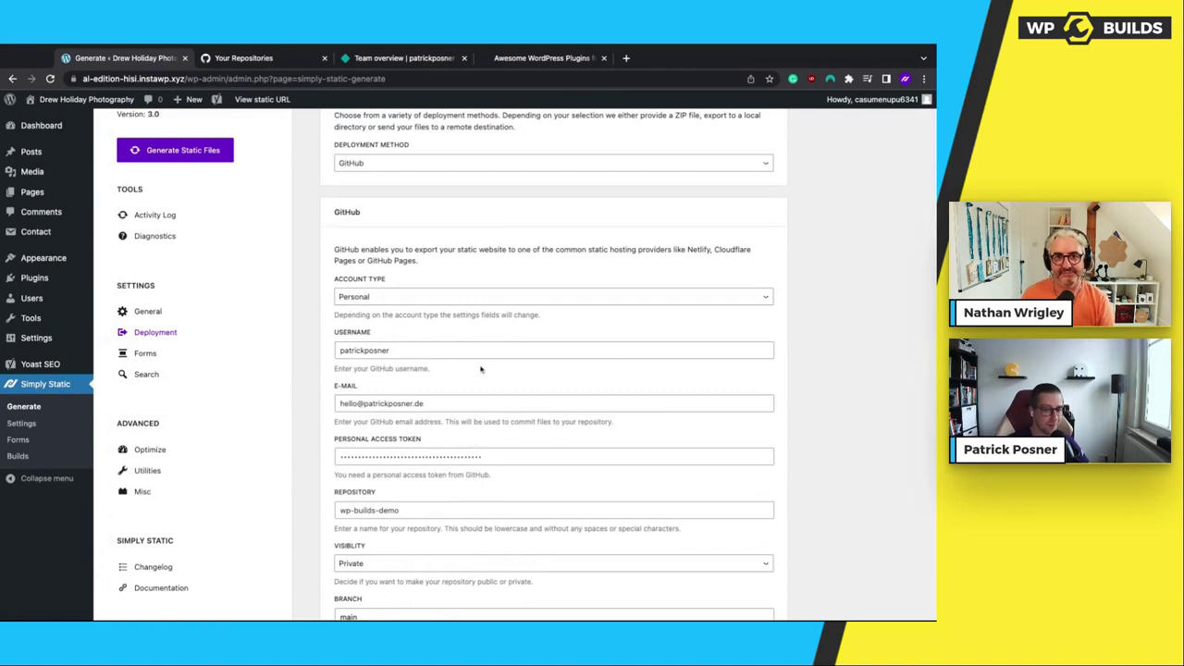
pyautogui.scroll(-1, 473, 398)
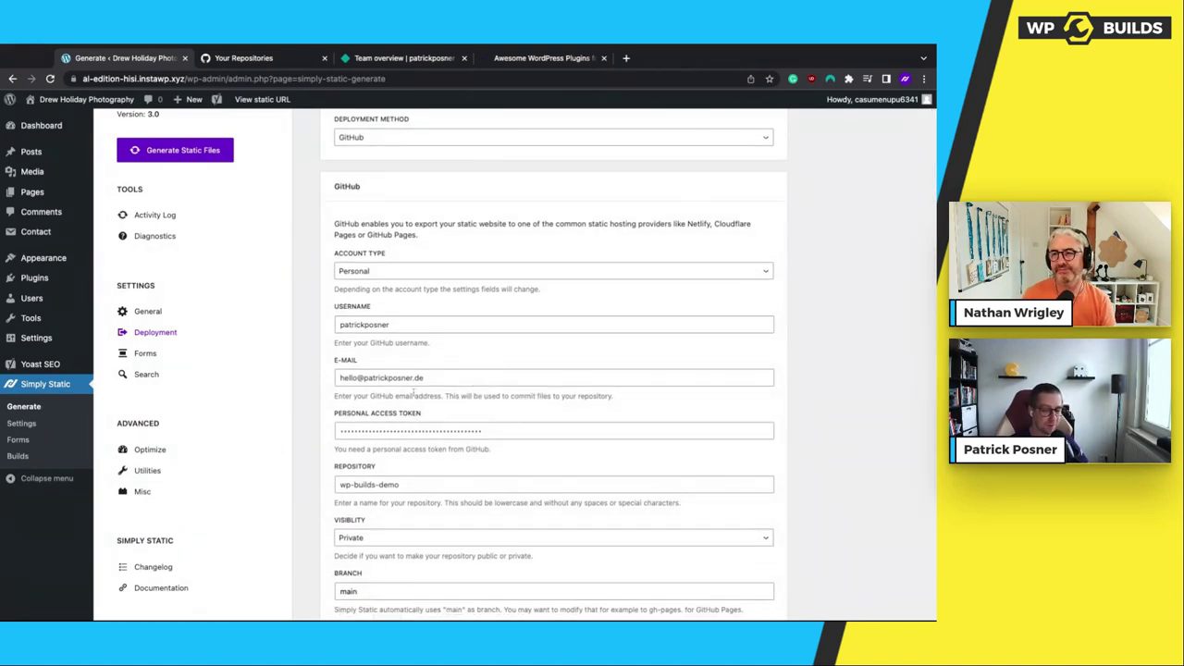
pyautogui.scroll(1, 426, 387)
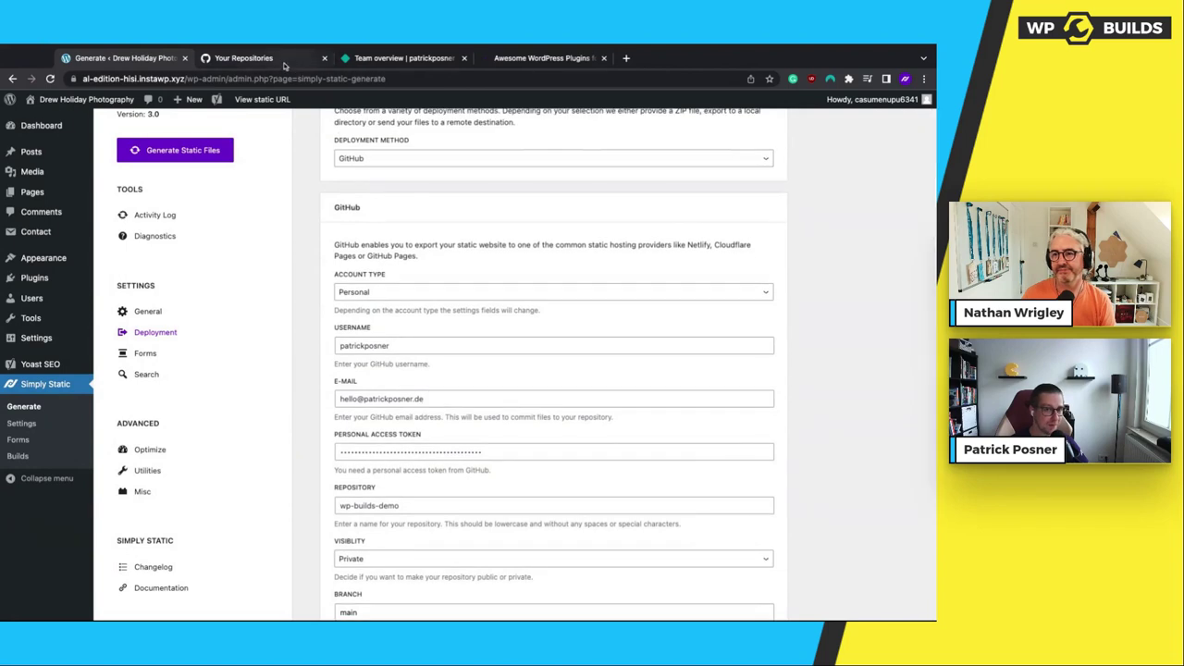
# Switch to GitHub and open the Developer settings of the account
pyautogui.click(274, 61)
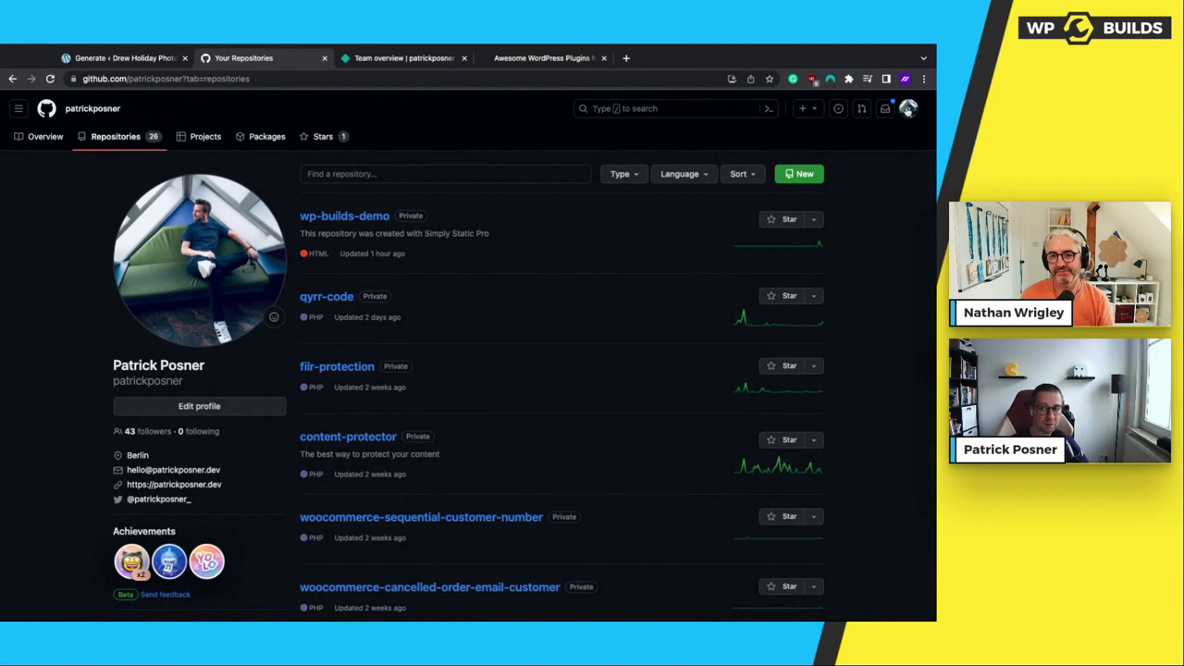
pyautogui.click(907, 109)
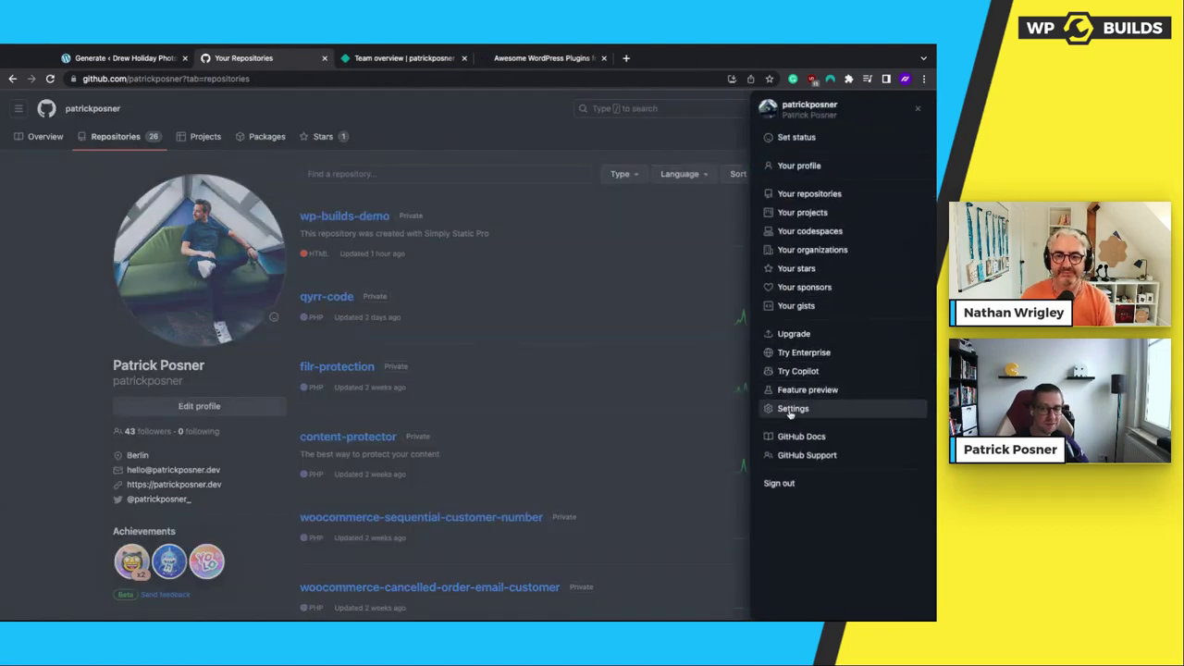
pyautogui.click(790, 411)
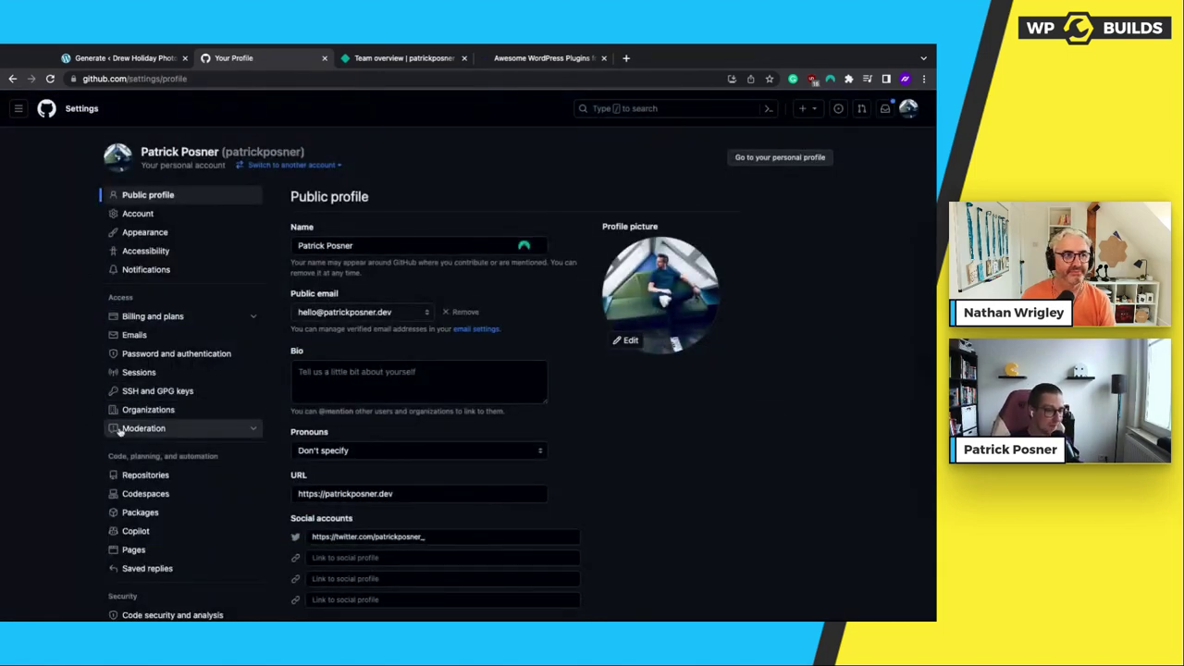
pyautogui.scroll(-5, 120, 432)
pyautogui.scroll(-5, 120, 432)
pyautogui.scroll(8, 119, 430)
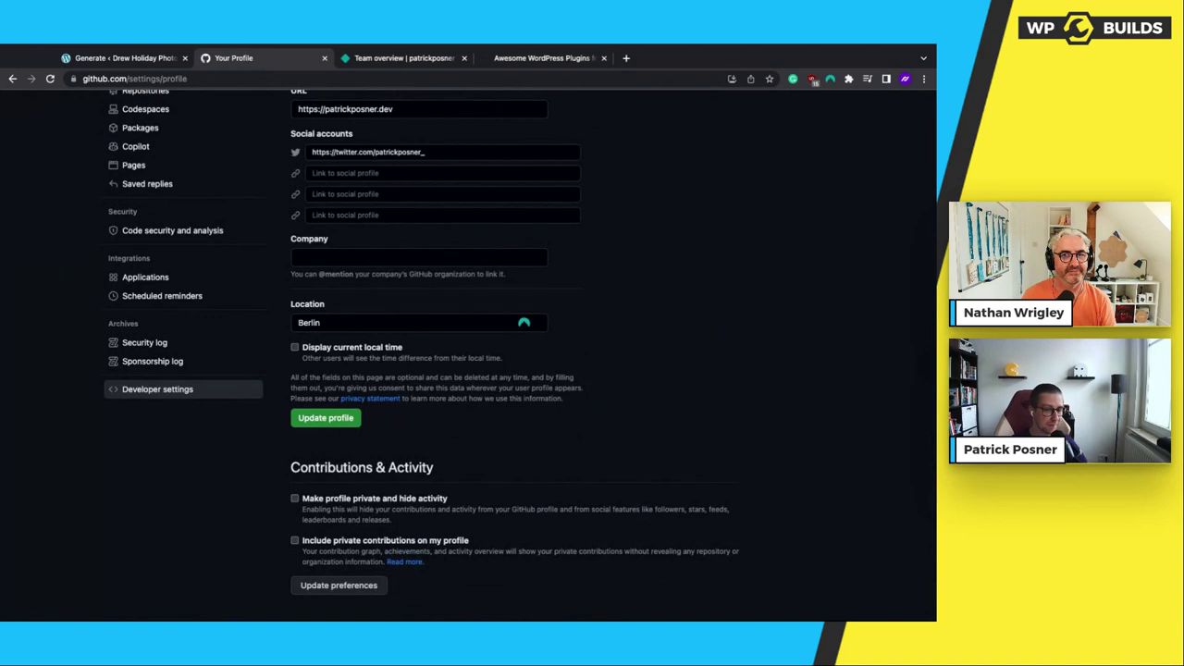
pyautogui.click(157, 389)
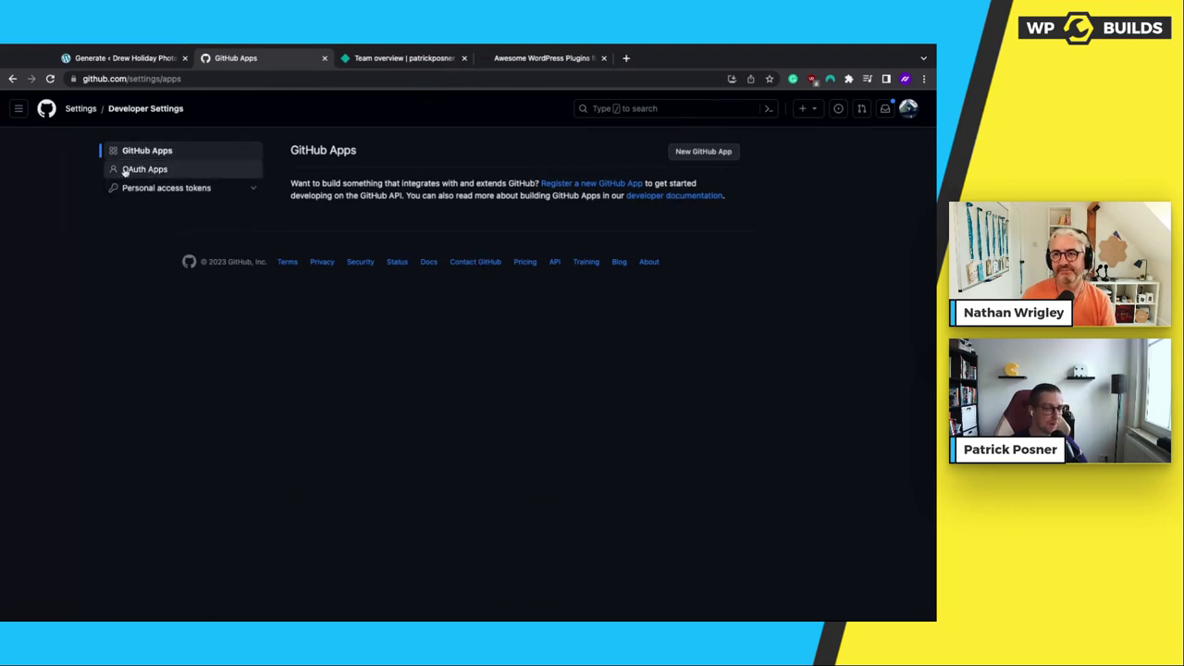
# Start a new classic personal access token with the note "WP Builds Test"
pyautogui.click(173, 190)
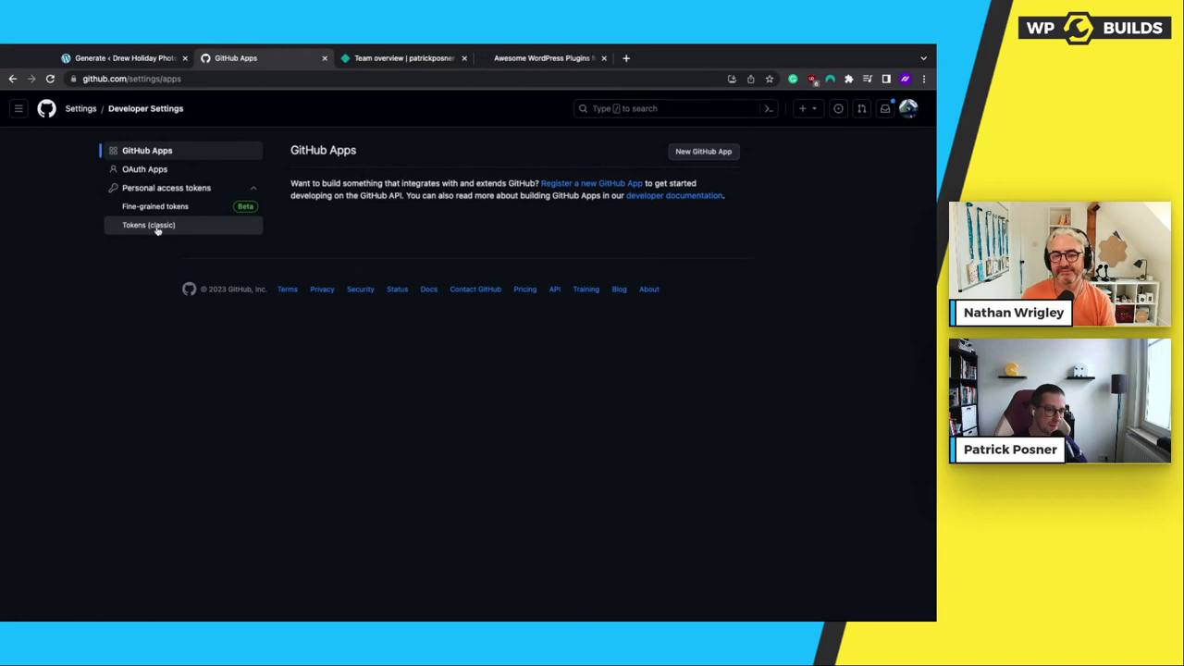
pyautogui.click(155, 230)
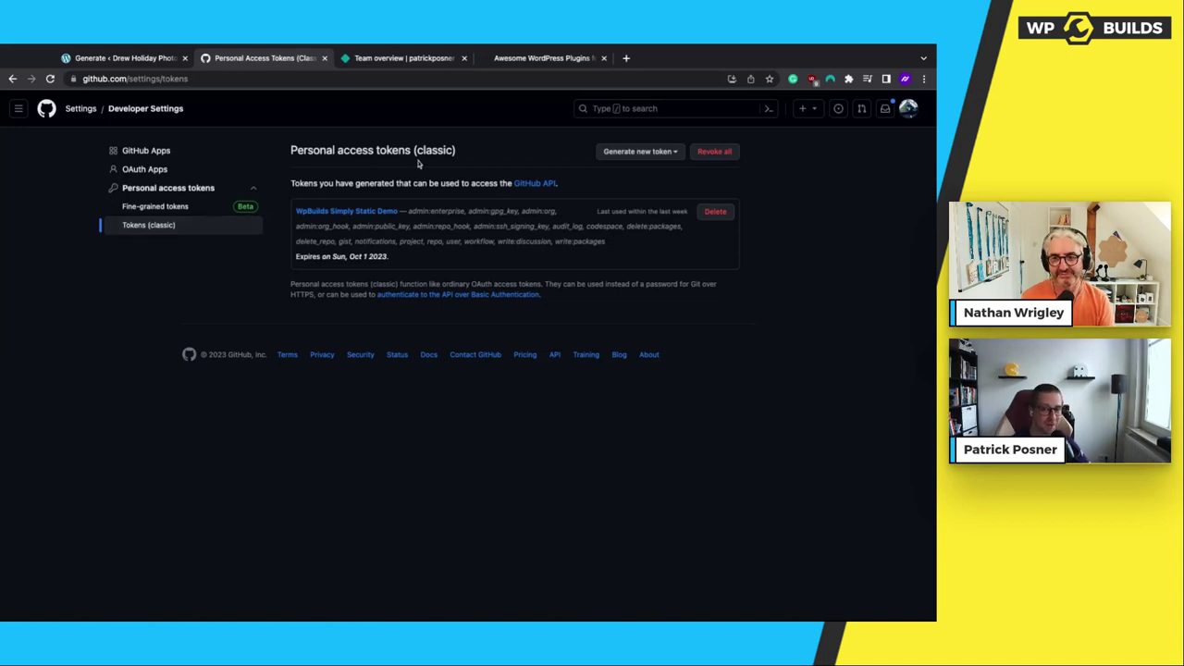
pyautogui.click(636, 153)
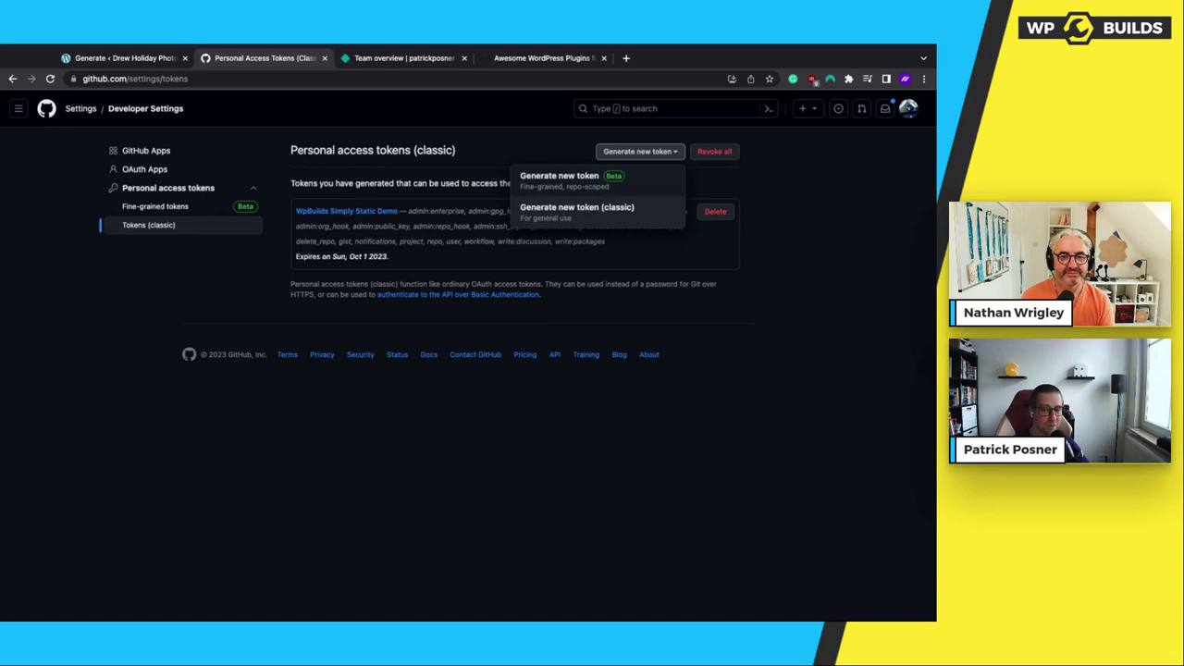
pyautogui.click(603, 215)
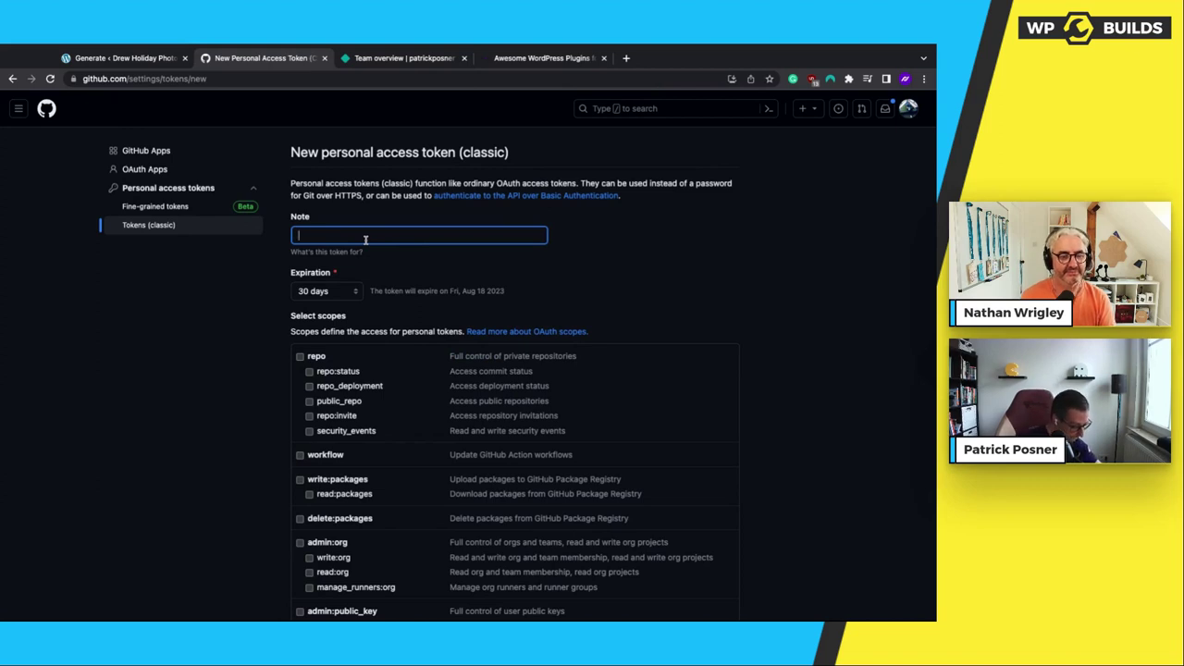
pyautogui.write('WP Builds Test')
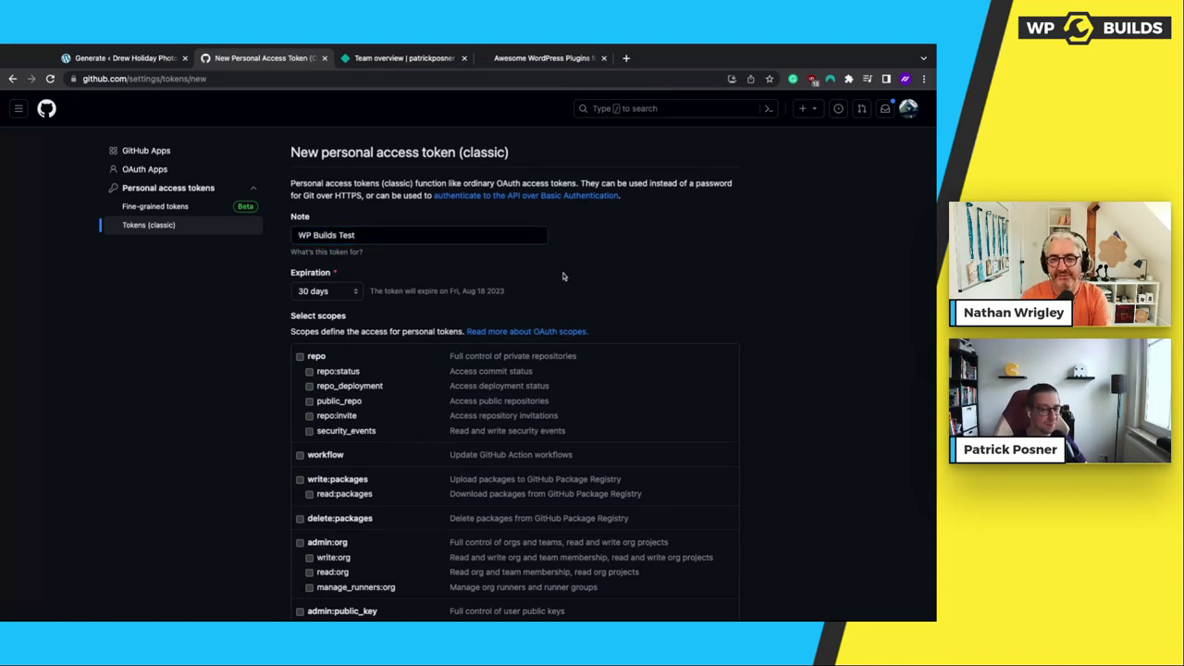
pyautogui.moveTo(399, 235); pyautogui.dragTo(315, 235)
pyautogui.click(211, 355)
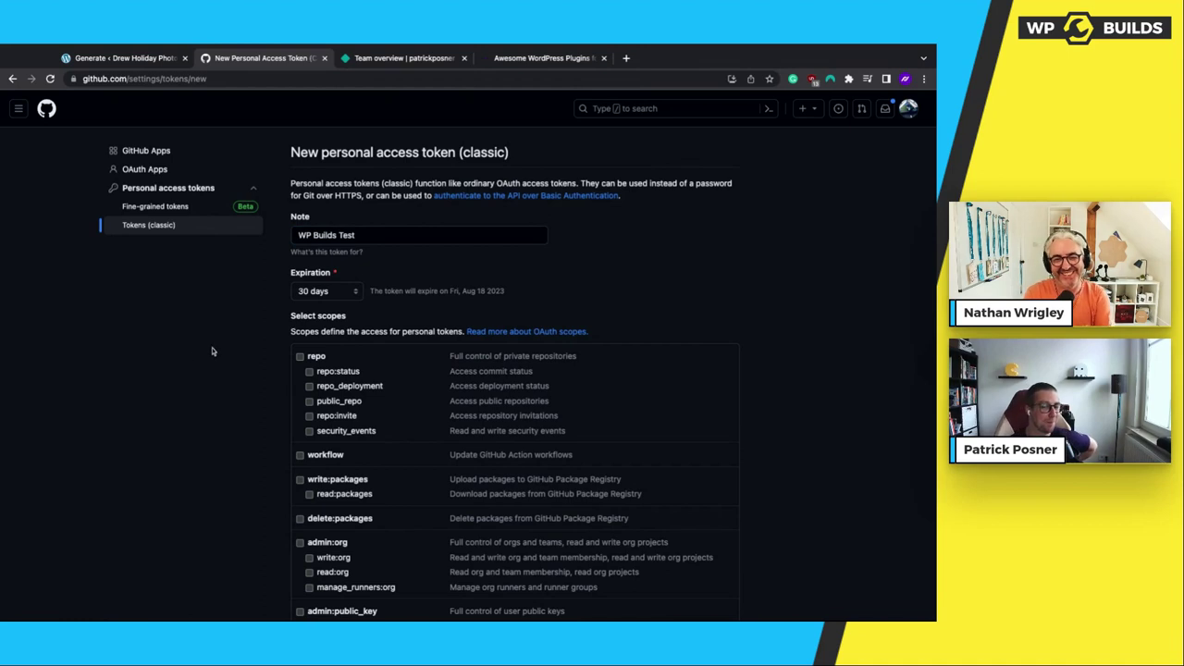
# Set the new token's expiration to No expiration and read GitHub's recommendation about expiration dates
pyautogui.scroll(-1, 211, 354)
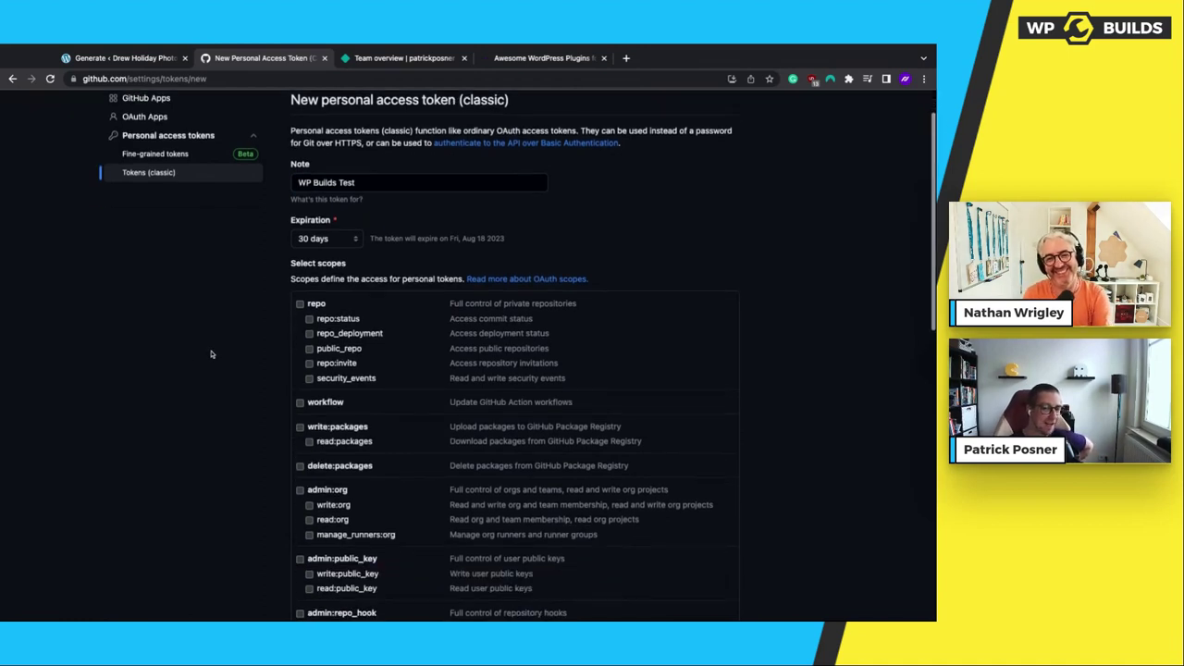
pyautogui.click(329, 238)
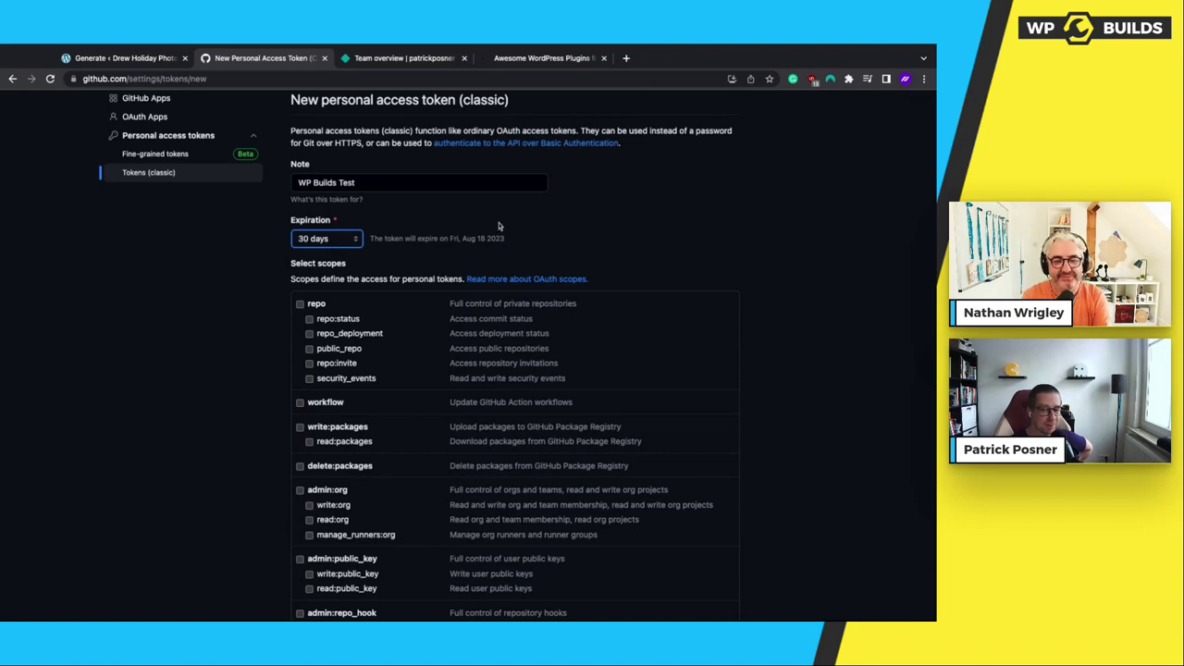
pyautogui.scroll(1, 498, 225)
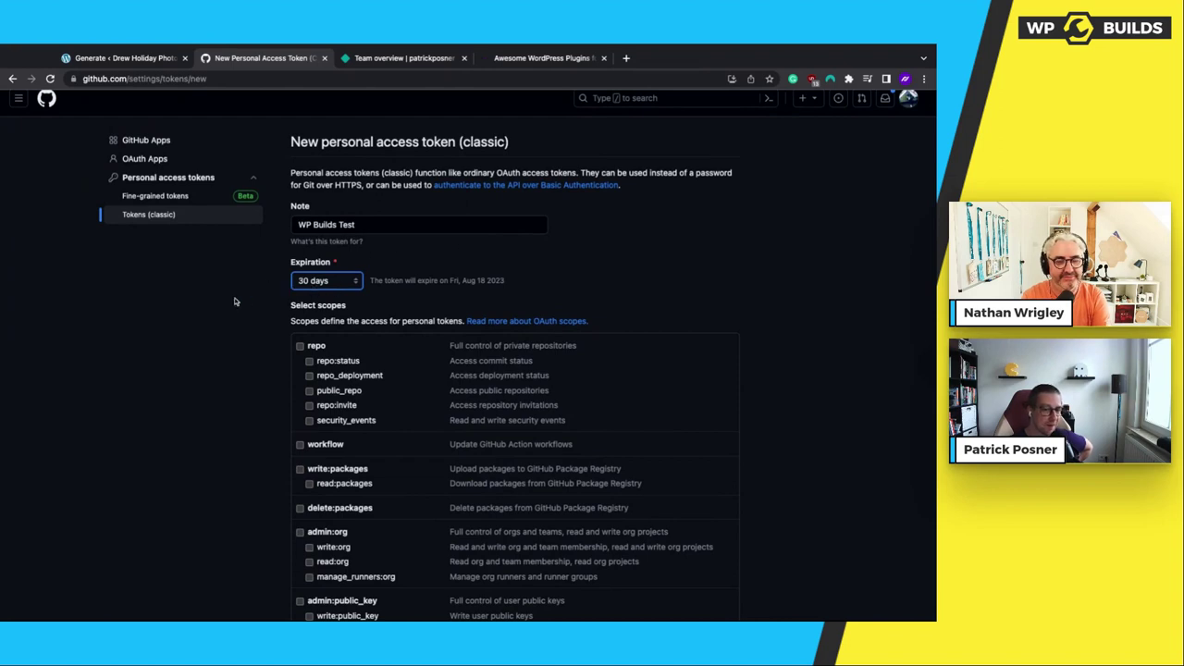
pyautogui.scroll(1, 402, 282)
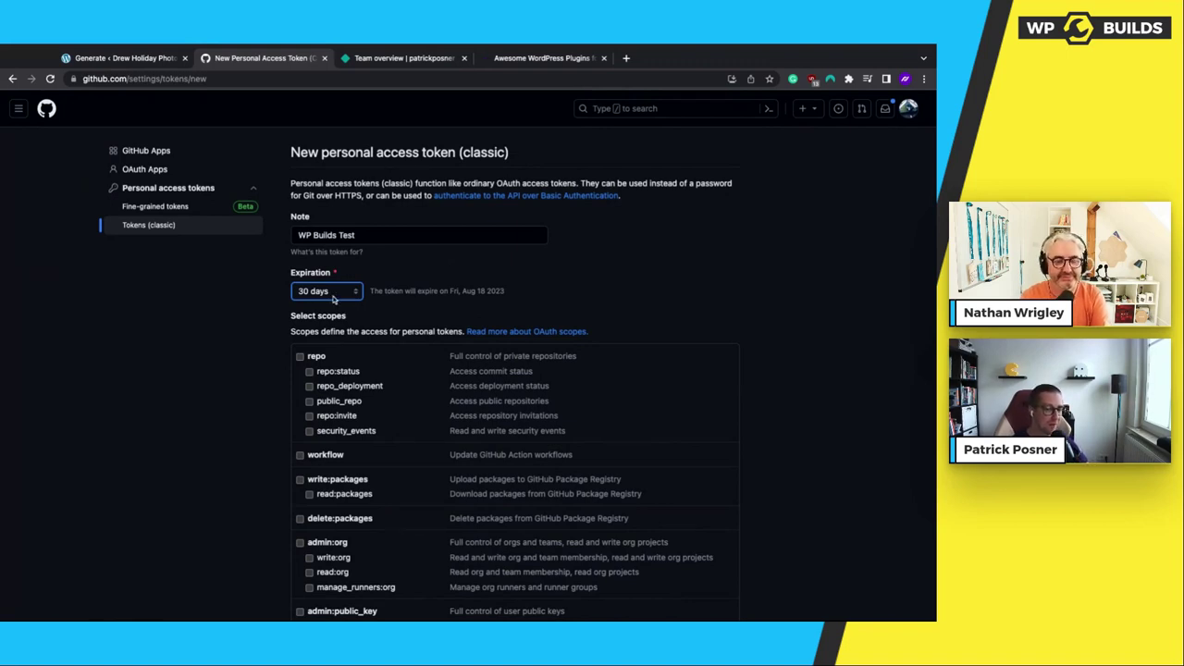
pyautogui.click(353, 279)
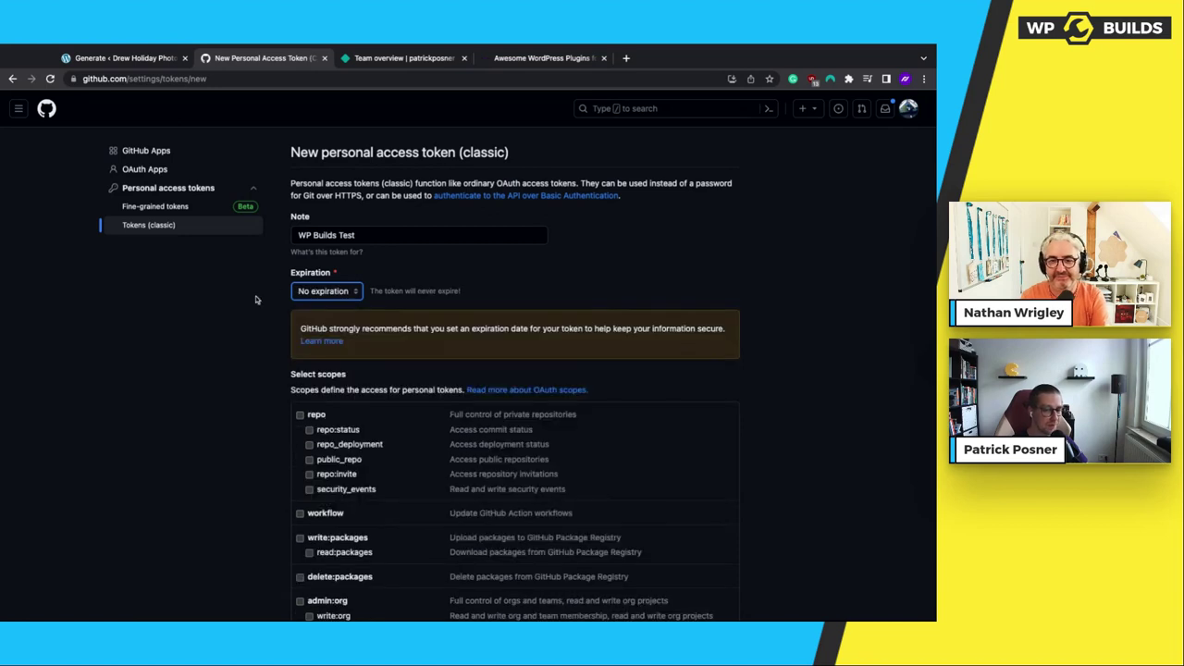
pyautogui.moveTo(300, 329); pyautogui.dragTo(471, 331)
pyautogui.click(470, 343)
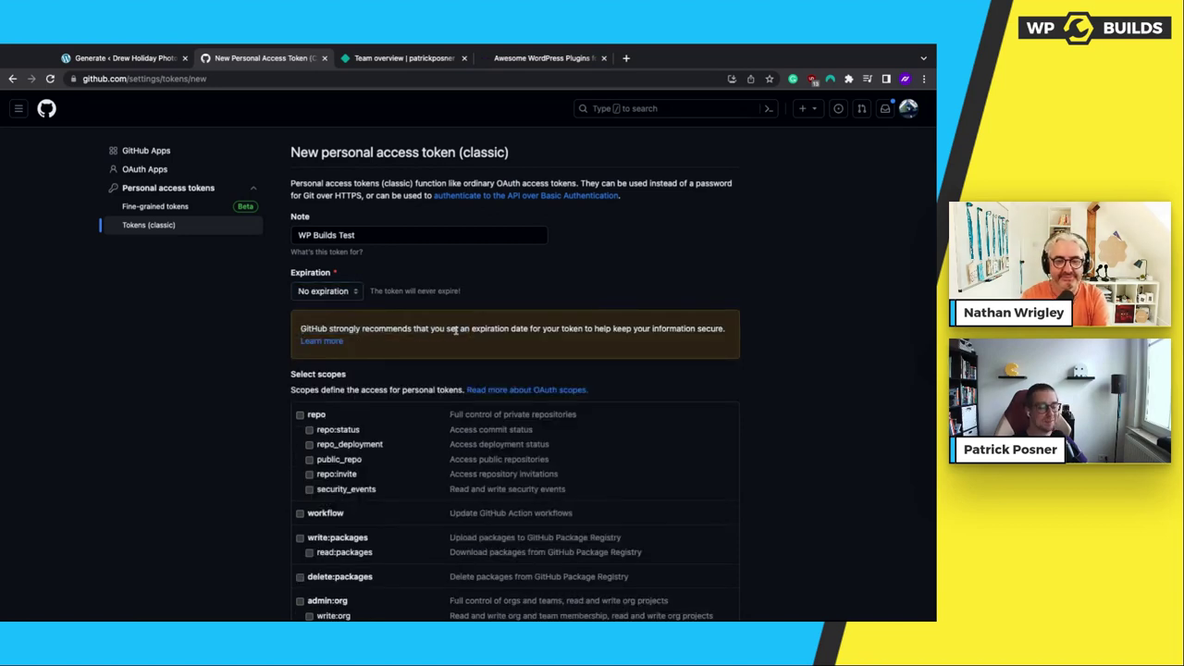
# Set the new token's expiration to 30 days
pyautogui.moveTo(397, 329); pyautogui.dragTo(561, 349)
pyautogui.click(560, 349)
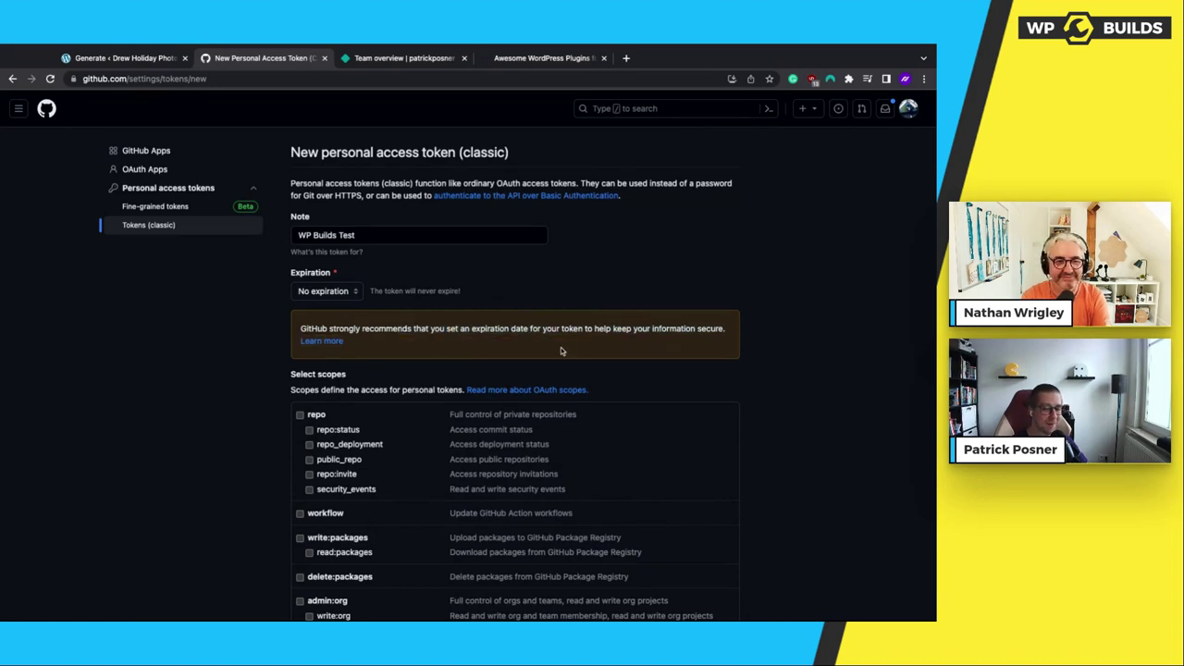
pyautogui.moveTo(483, 328); pyautogui.dragTo(561, 350)
pyautogui.click(561, 349)
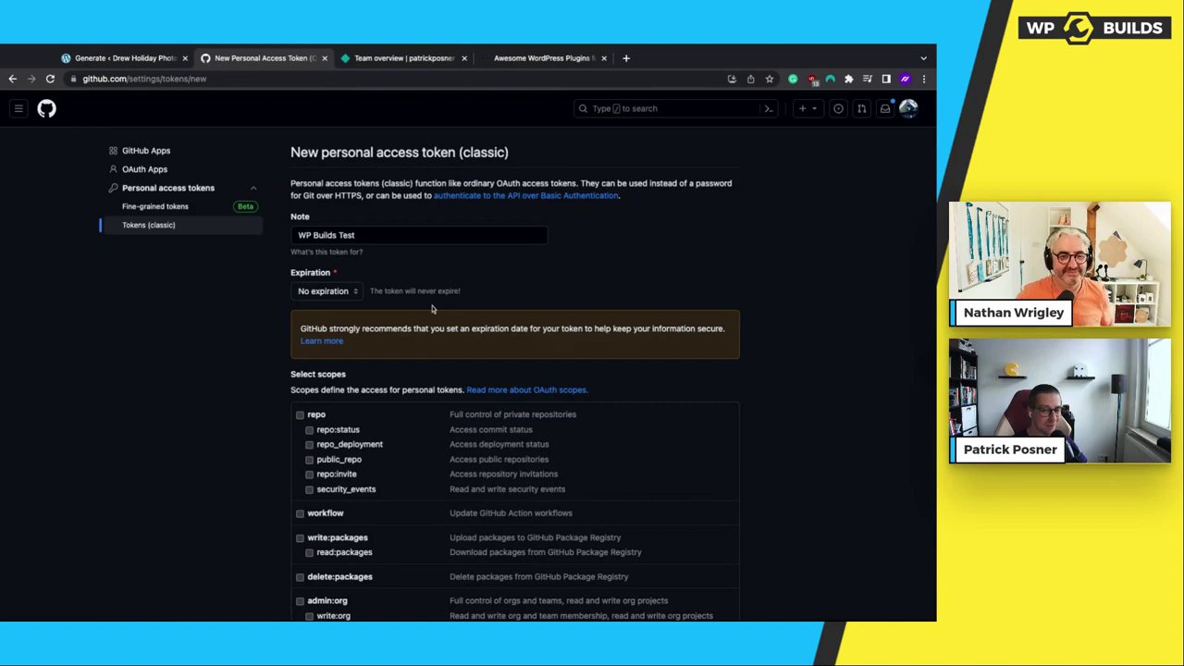
pyautogui.click(342, 291)
pyautogui.click(329, 243)
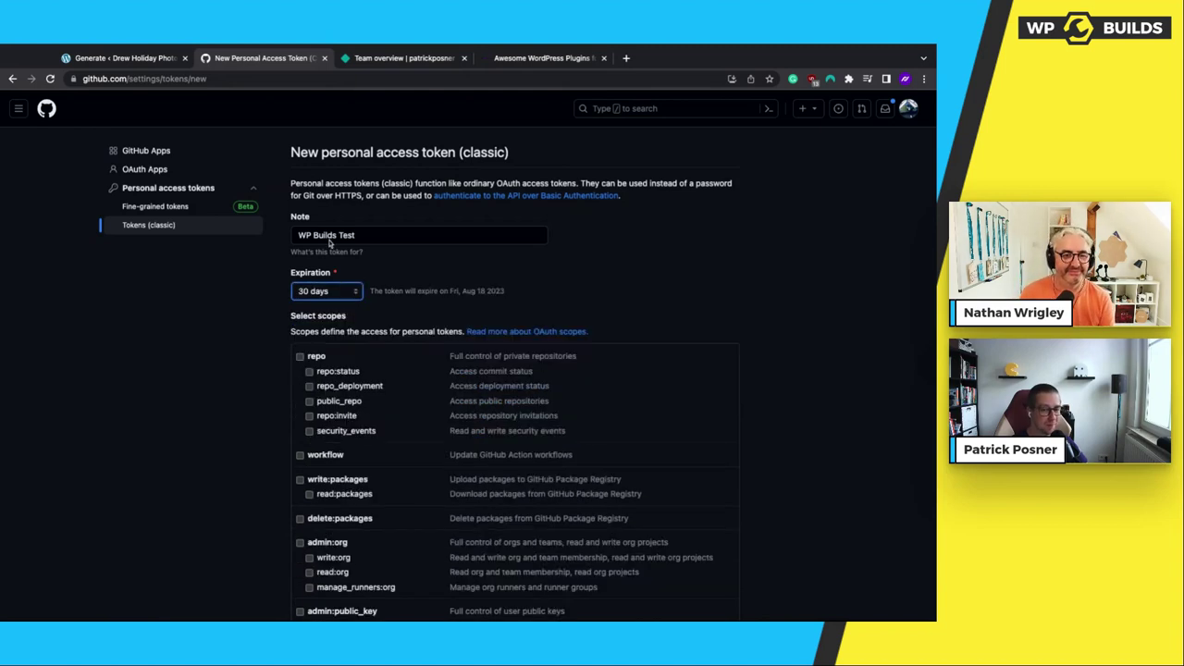
# Look through the available scopes and grant the token the full repo scope and the workflow scope
pyautogui.scroll(-1, 245, 388)
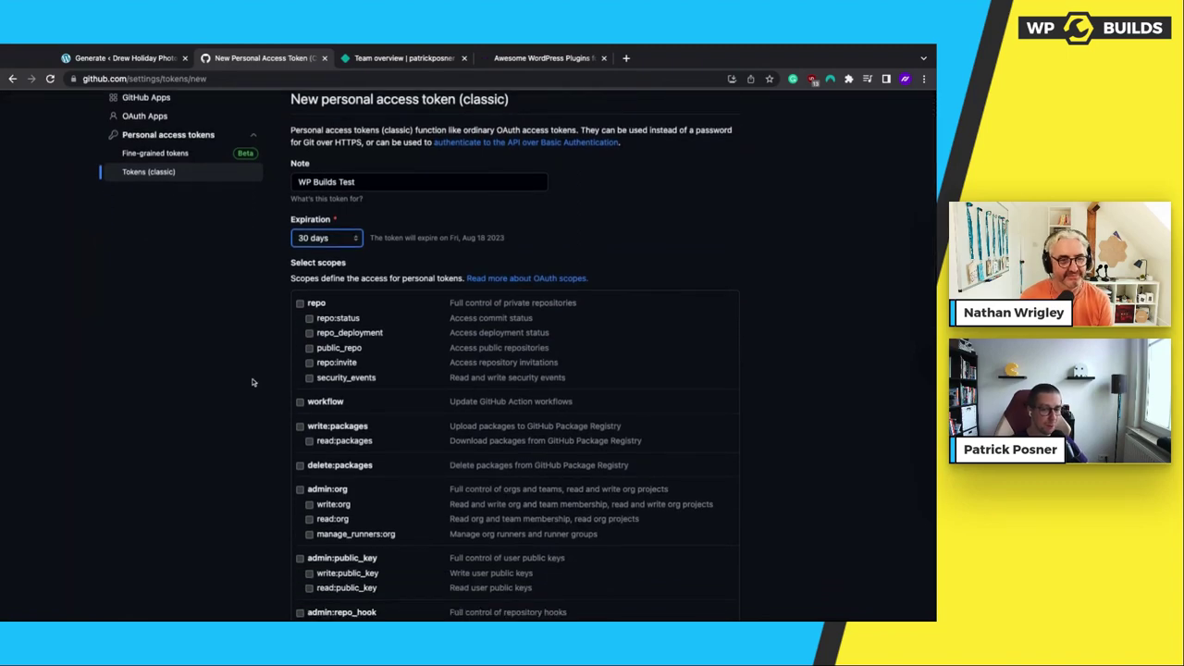
pyautogui.scroll(-5, 265, 416)
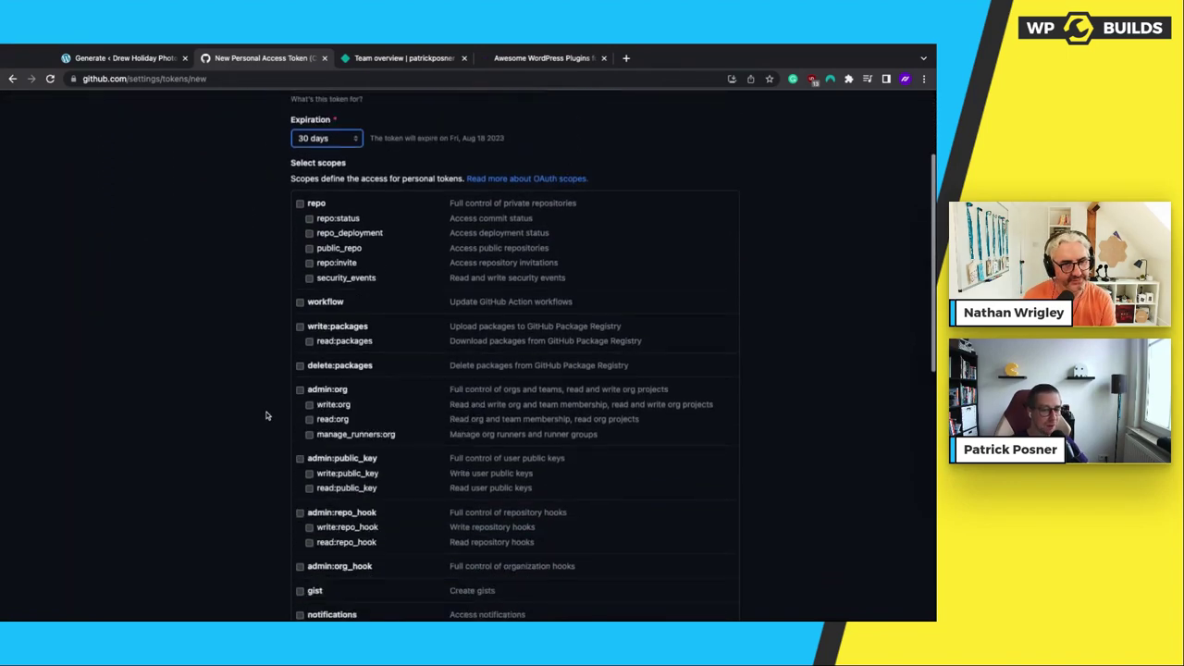
pyautogui.scroll(-5, 266, 414)
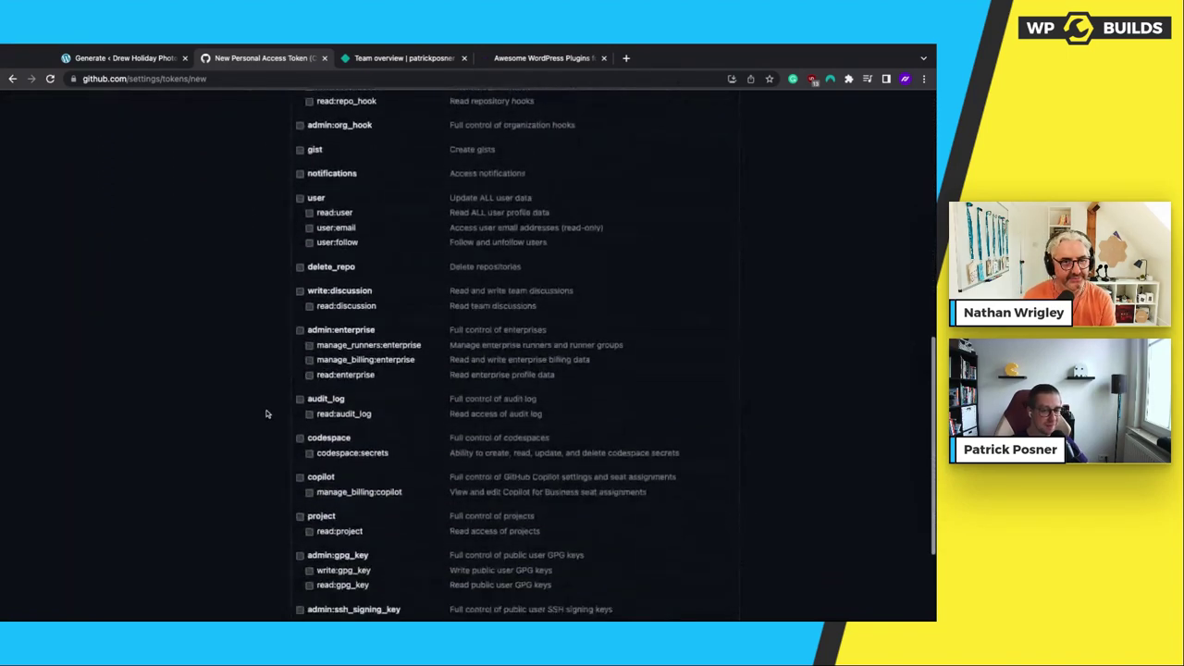
pyautogui.scroll(10, 265, 412)
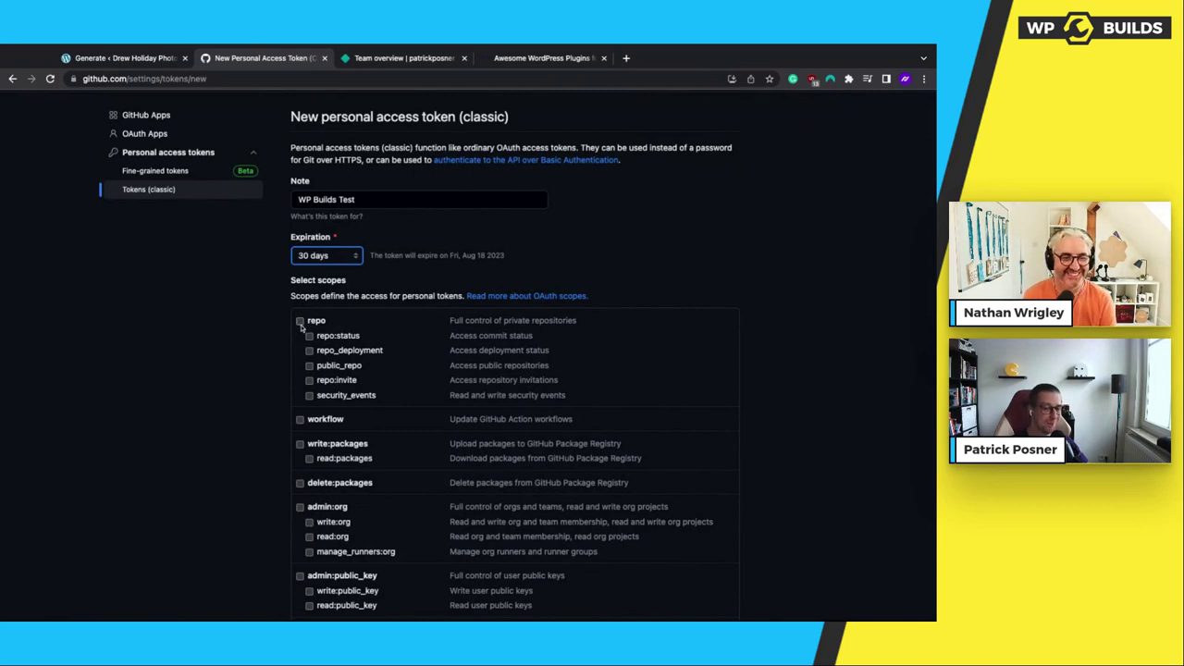
pyautogui.click(300, 321)
pyautogui.scroll(-3, 367, 242)
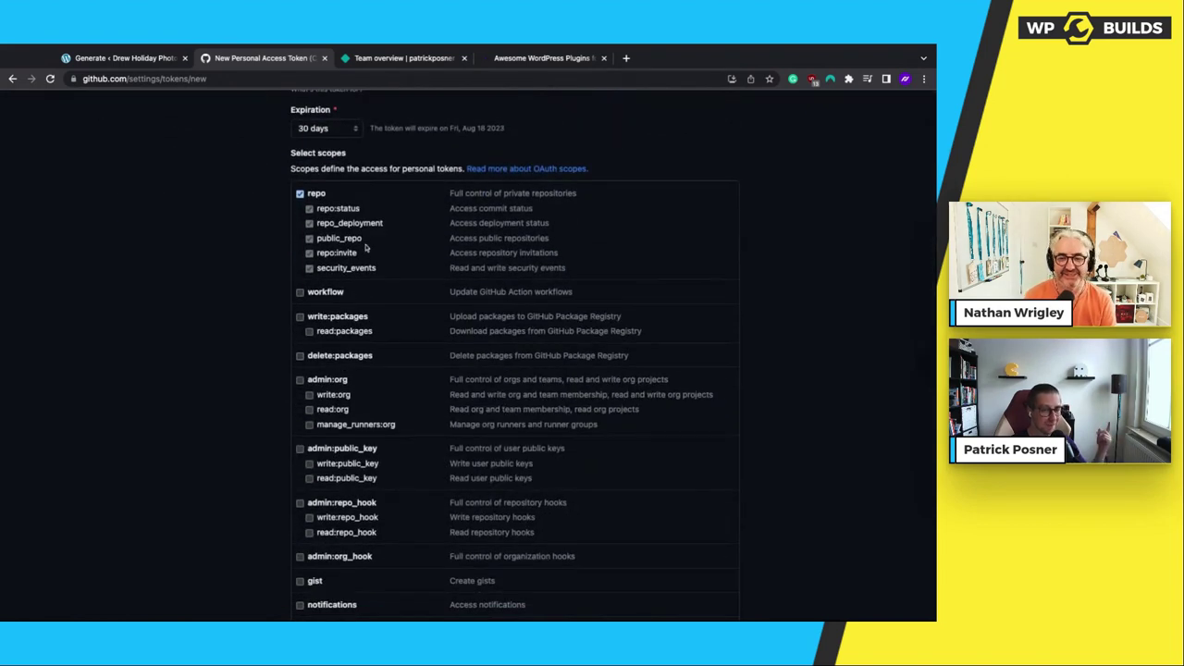
pyautogui.scroll(-1, 314, 290)
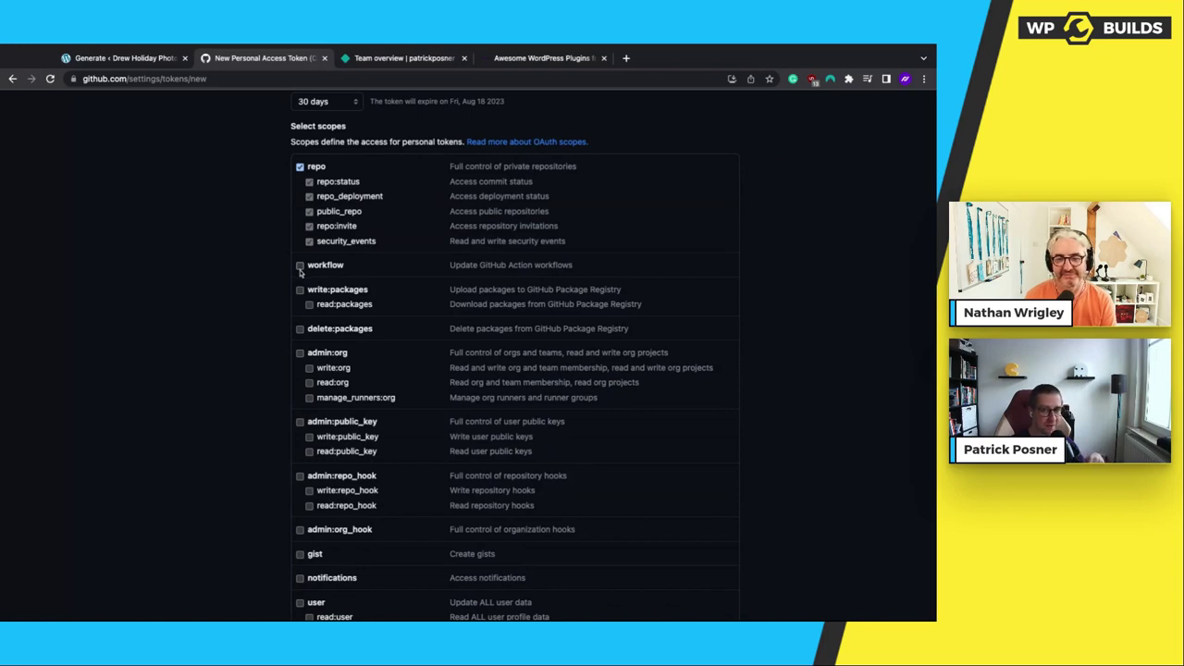
pyautogui.click(300, 265)
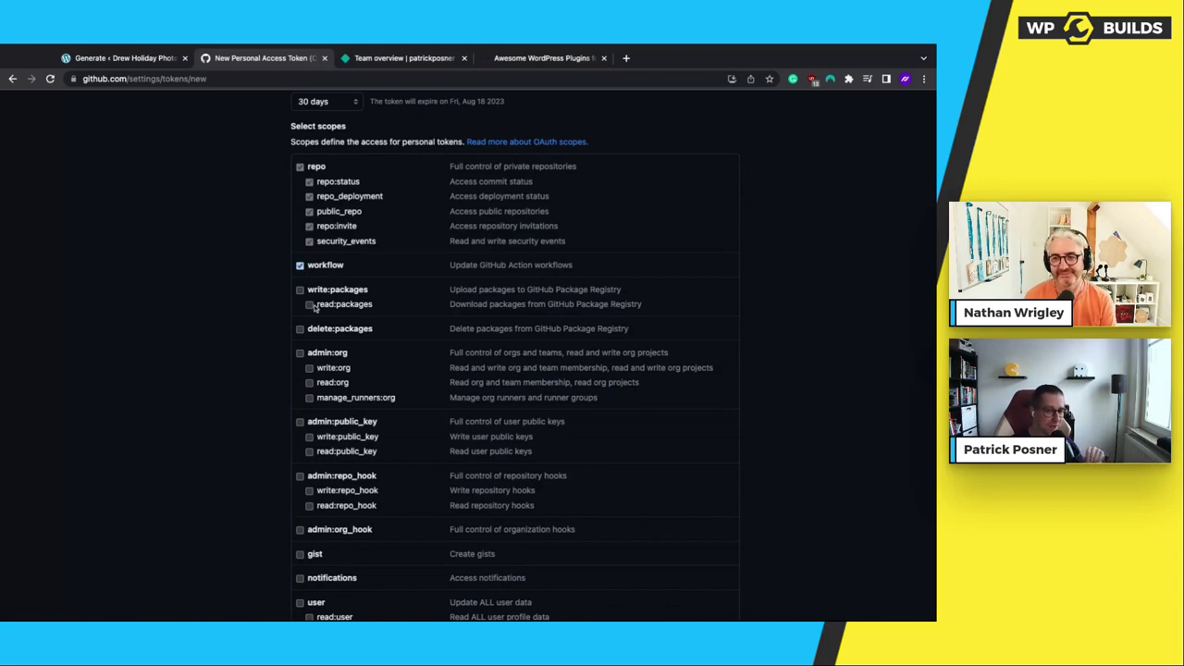
# Grant the token the admin:public_key and admin:repo_hook scopes, including their read and write permissions
pyautogui.scroll(-1, 295, 331)
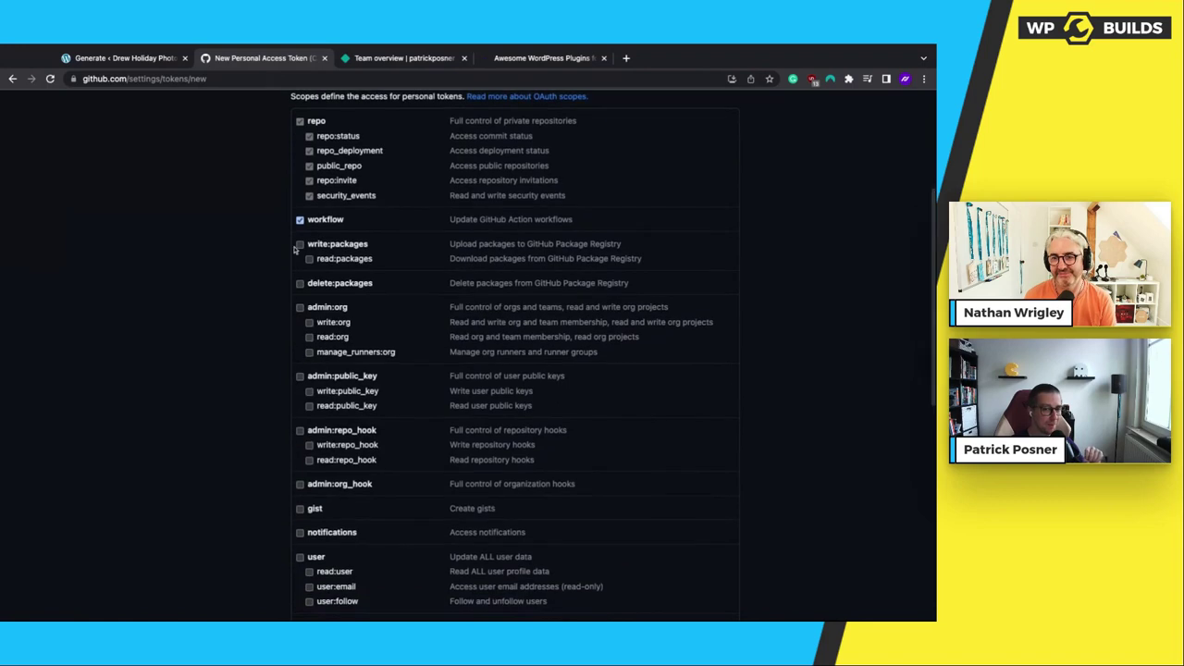
pyautogui.scroll(-1, 294, 258)
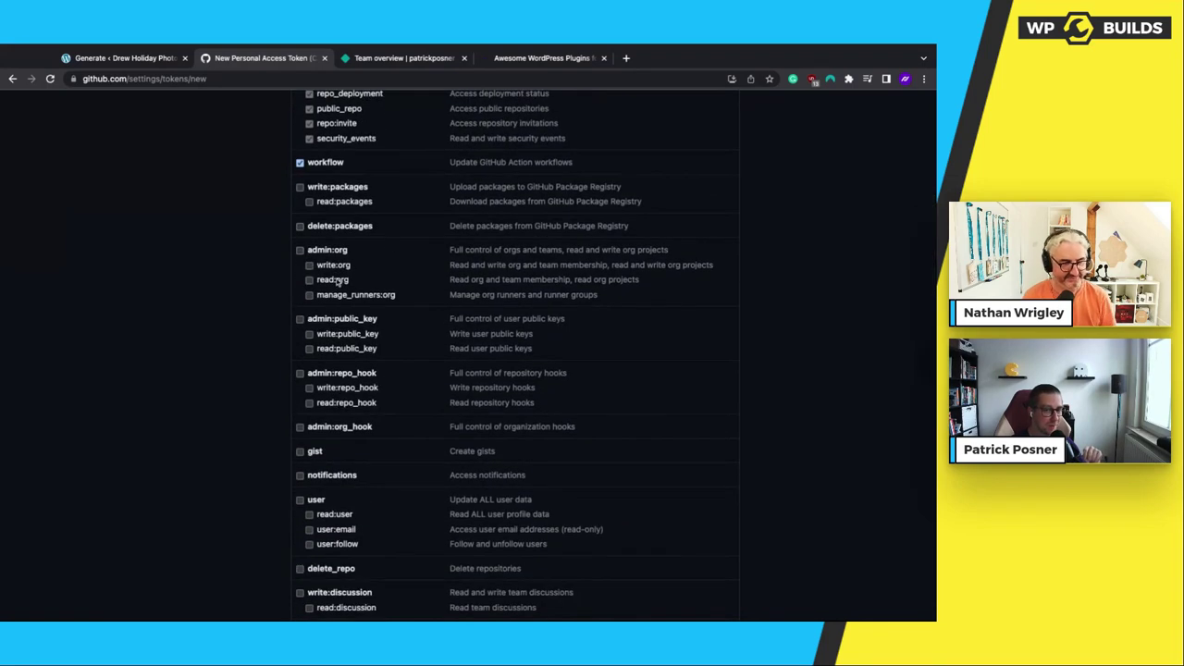
pyautogui.scroll(-1, 330, 231)
pyautogui.scroll(-1, 330, 254)
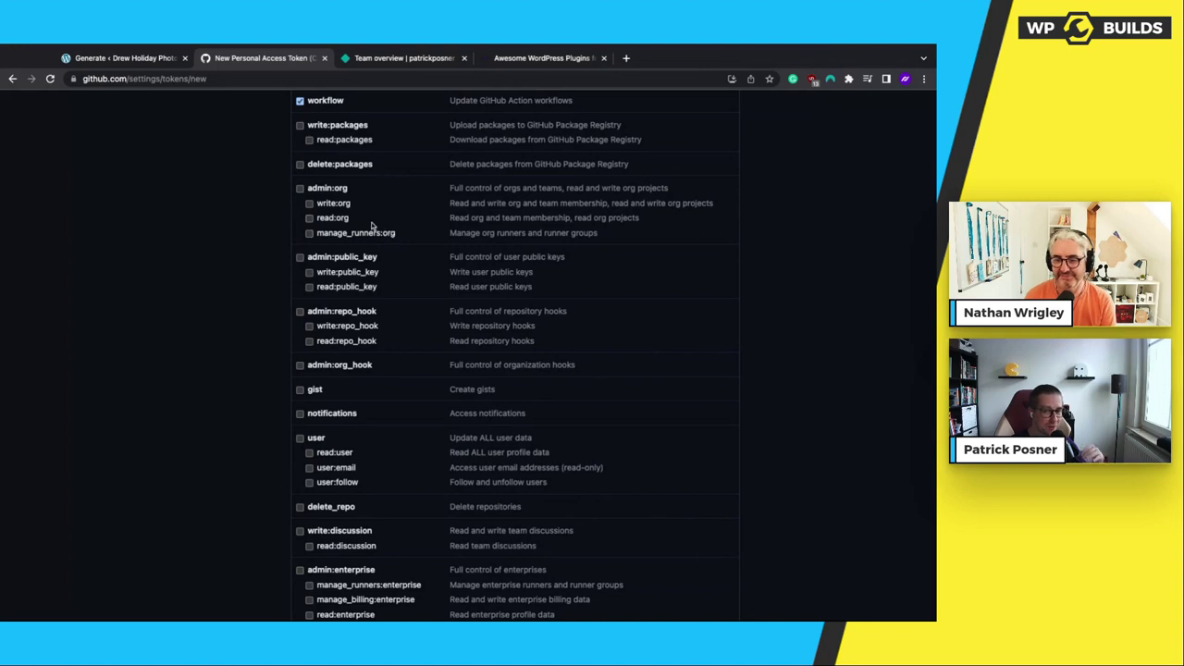
pyautogui.scroll(-2, 370, 240)
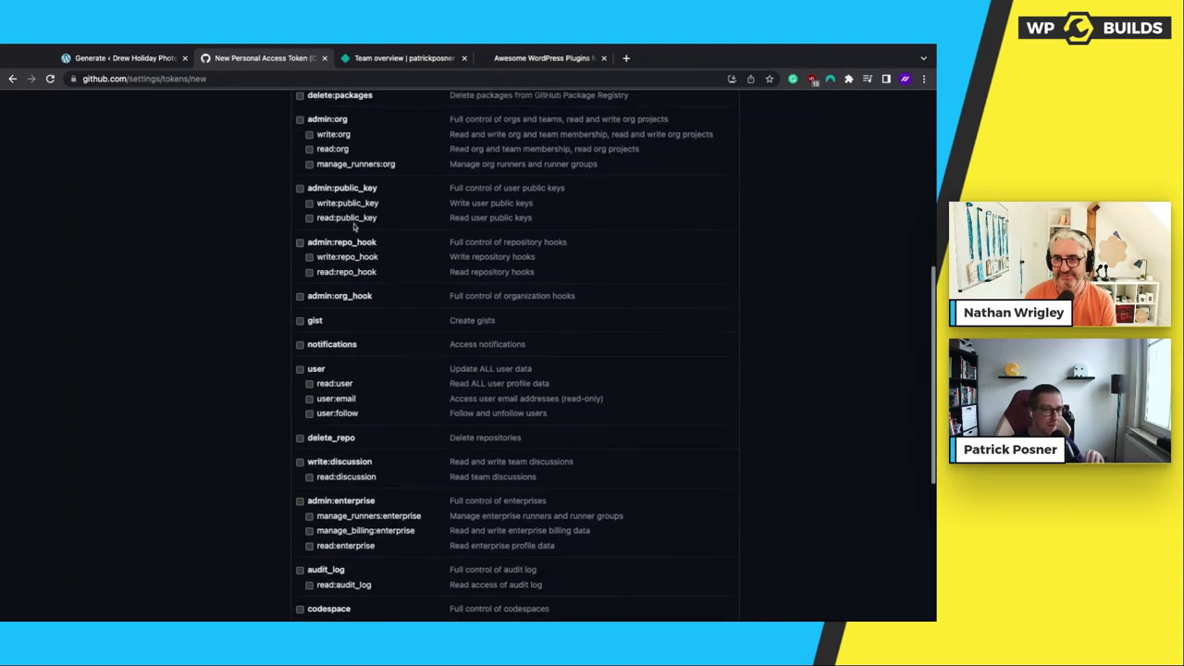
pyautogui.click(299, 189)
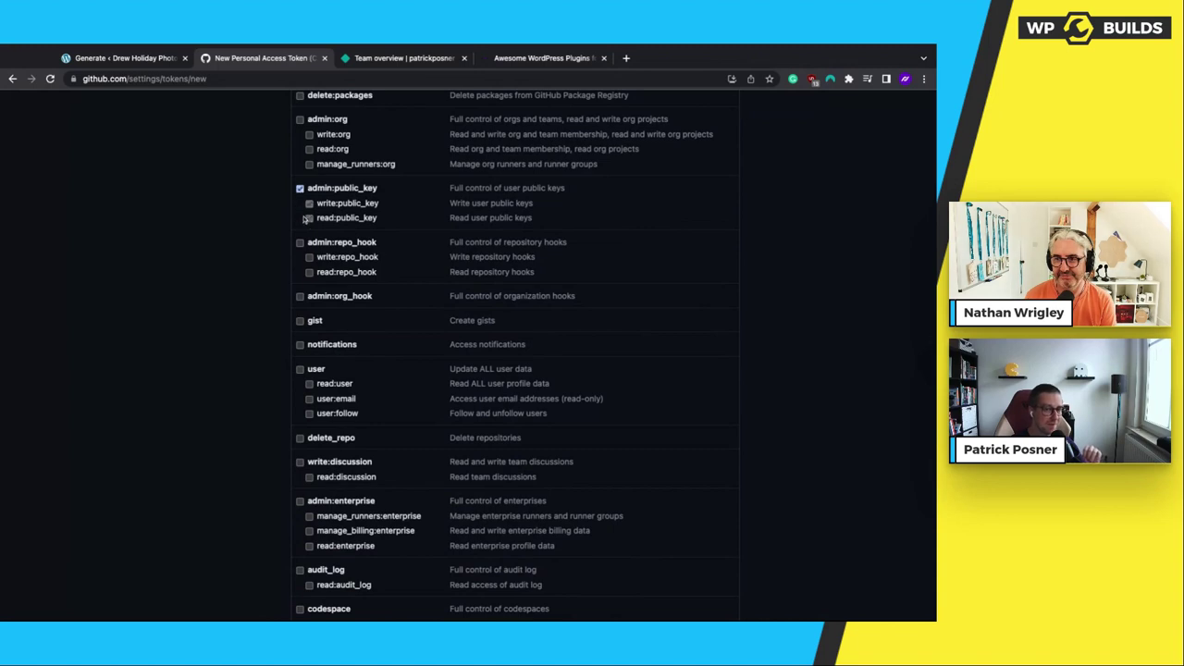
pyautogui.click(299, 245)
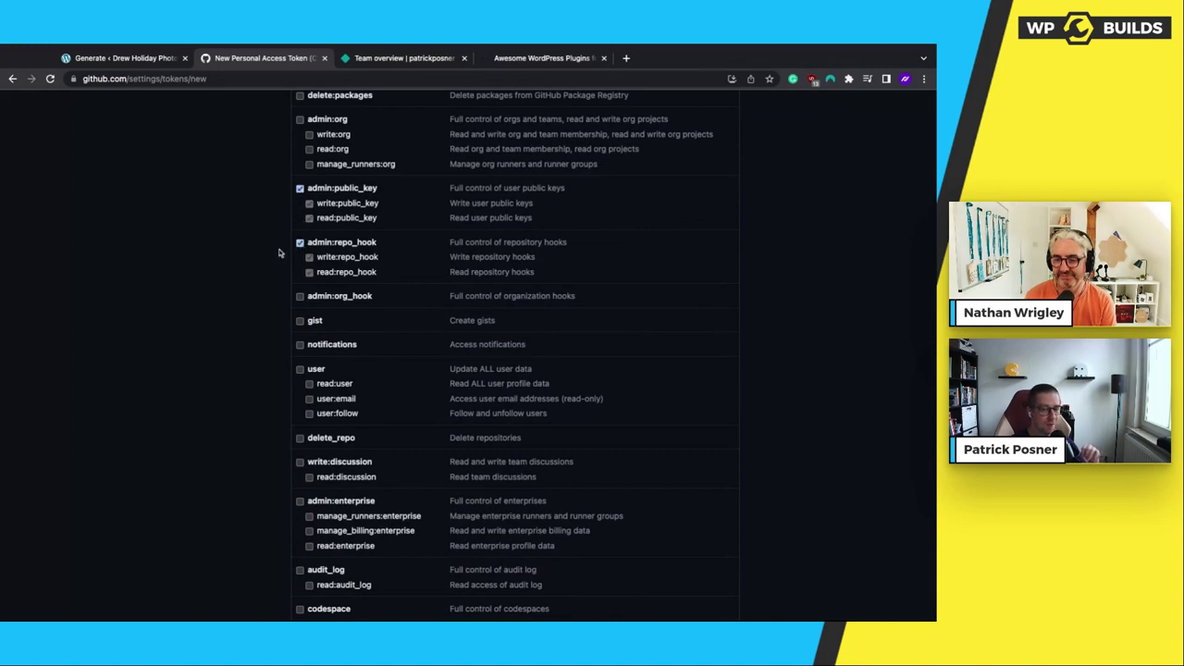
pyautogui.scroll(1, 247, 258)
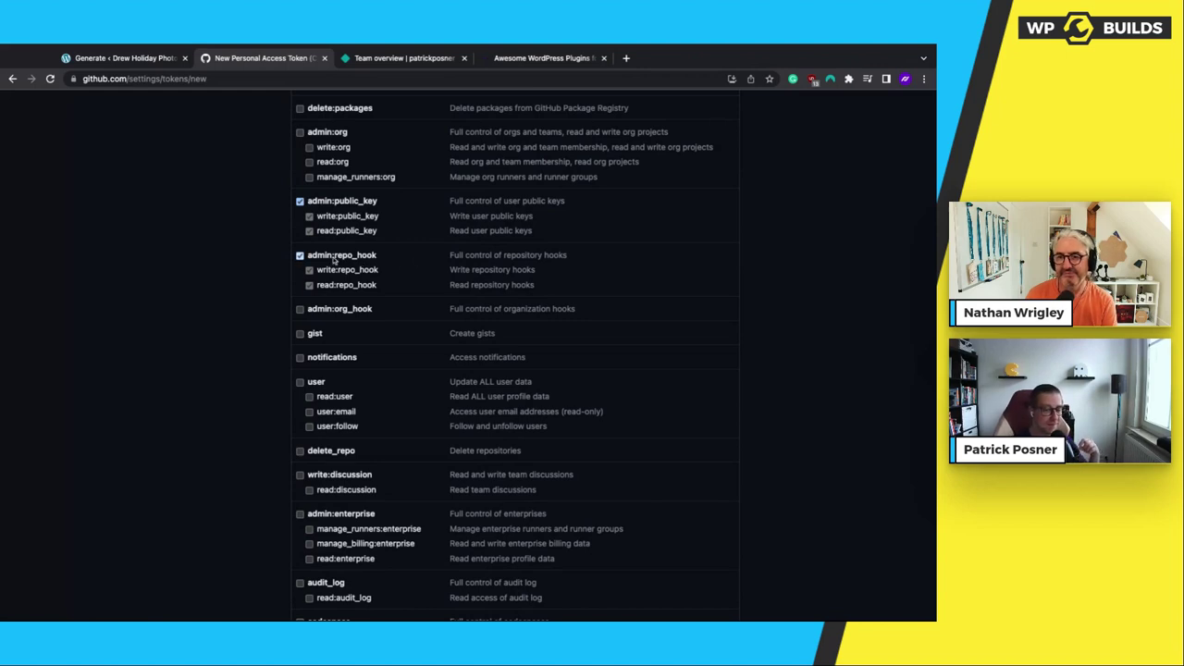
# Grant the token the full user scope and the delete_repo scope
pyautogui.scroll(-2, 332, 286)
pyautogui.scroll(-1, 319, 273)
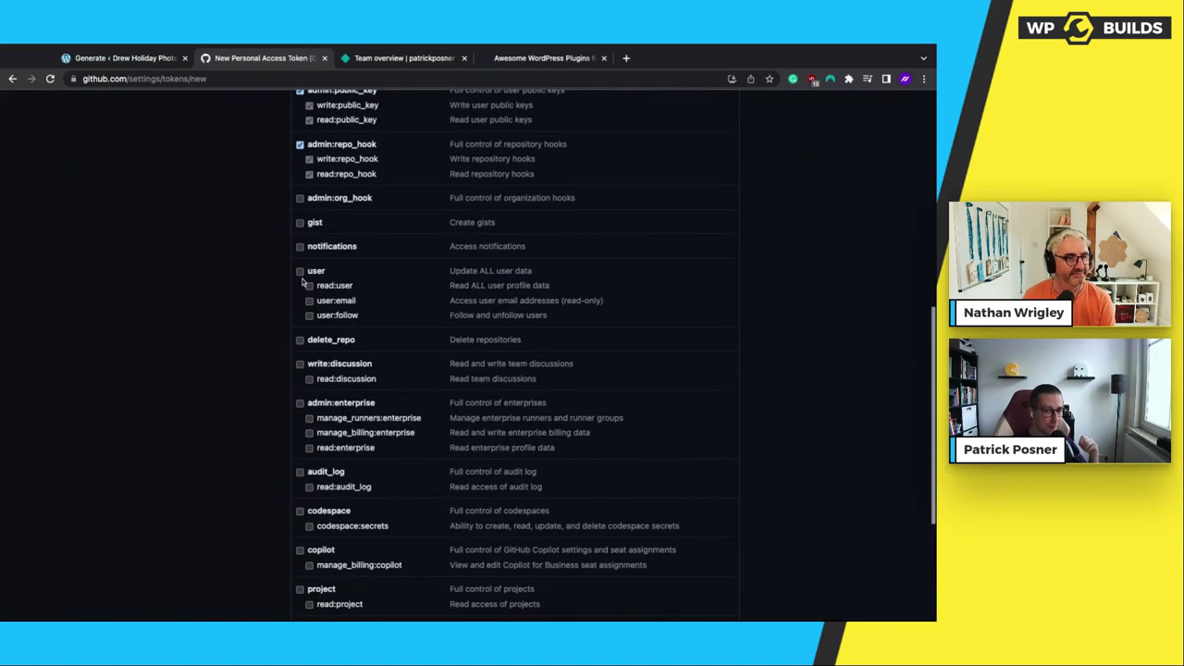
pyautogui.scroll(-1, 309, 255)
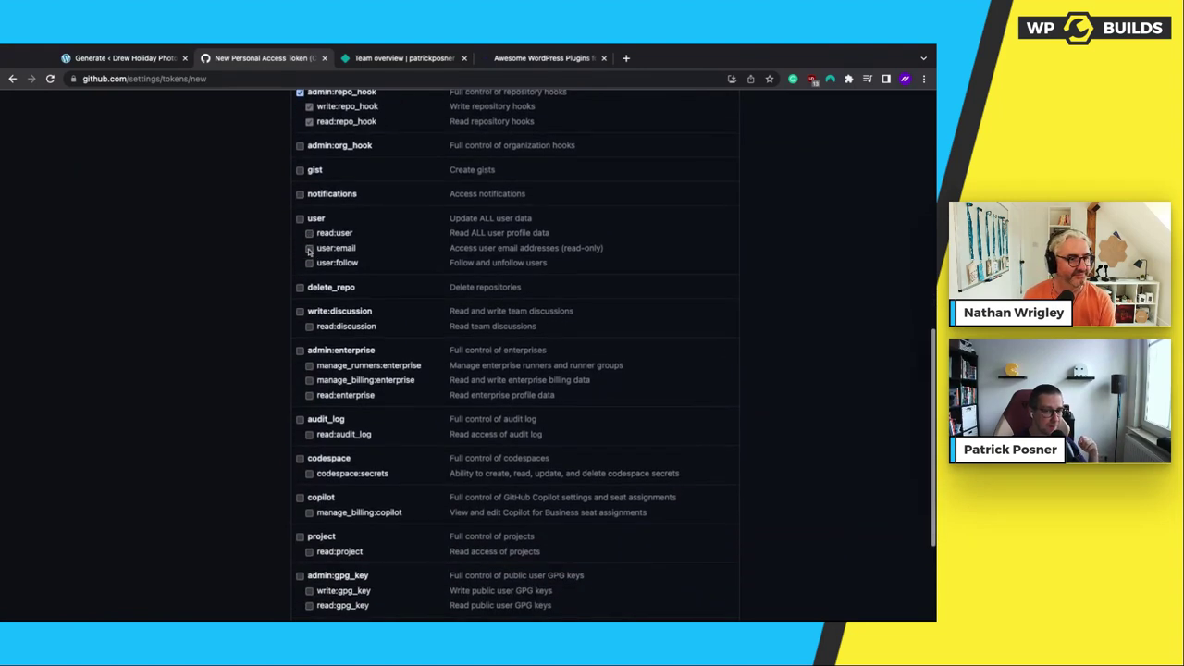
pyautogui.click(300, 219)
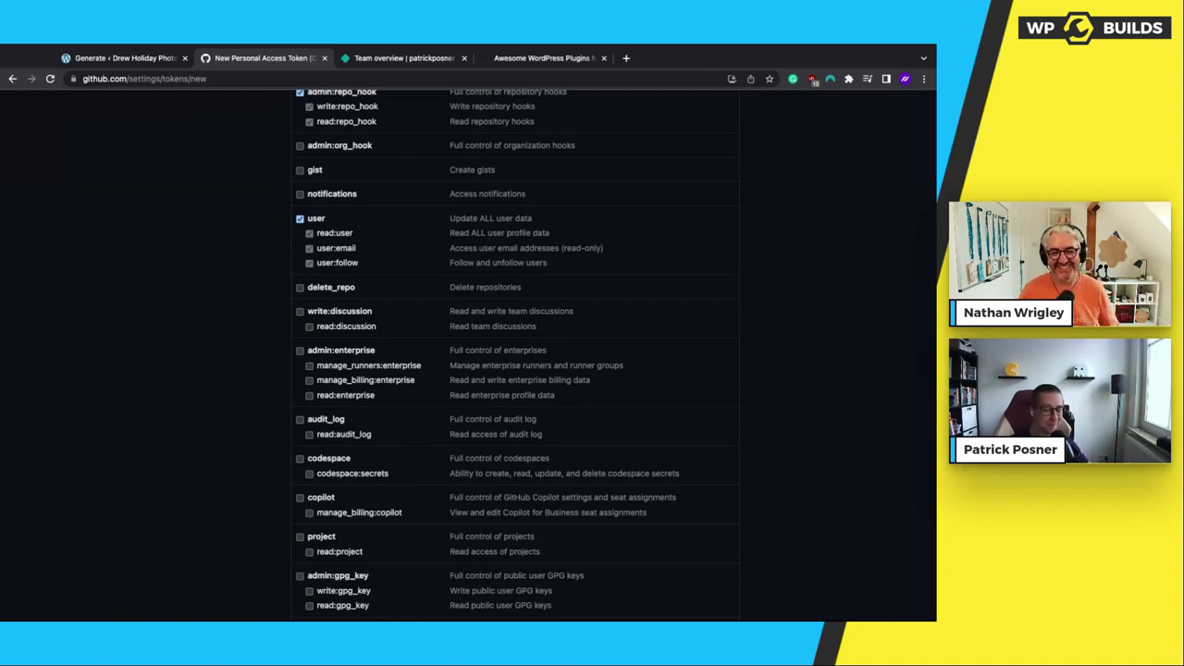
pyautogui.scroll(-2, 514, 352)
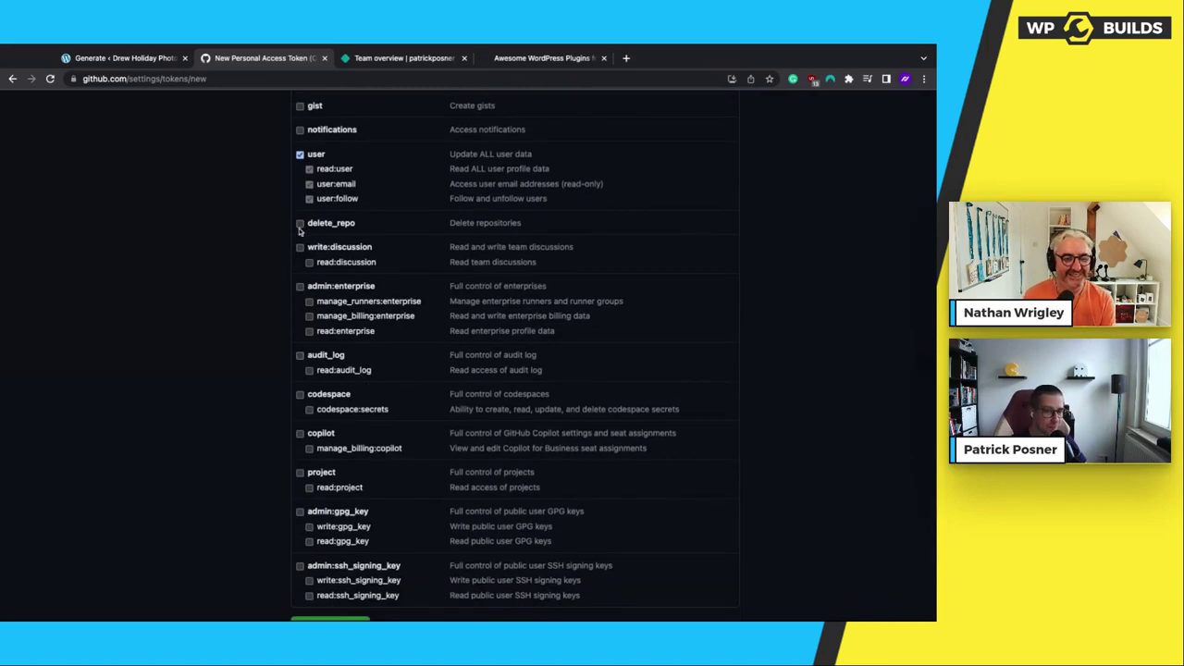
pyautogui.click(300, 224)
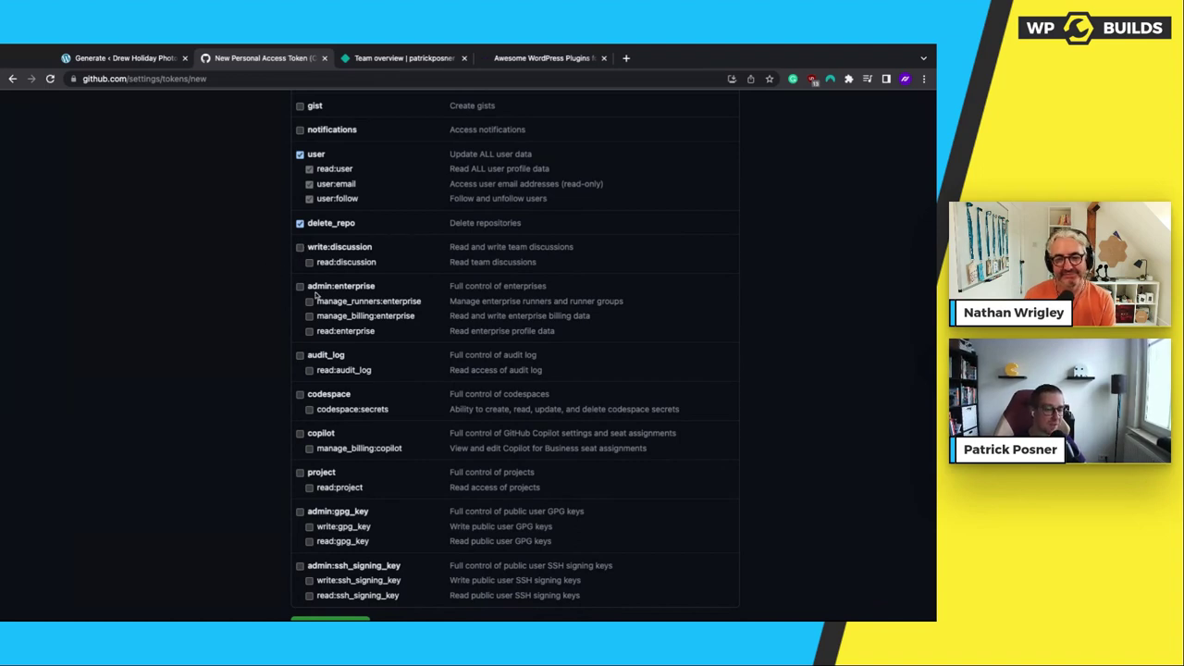
# Check the remaining and selected scopes once more, and generate the personal access token
pyautogui.scroll(-1, 314, 294)
pyautogui.scroll(-1, 315, 294)
pyautogui.scroll(-2, 333, 261)
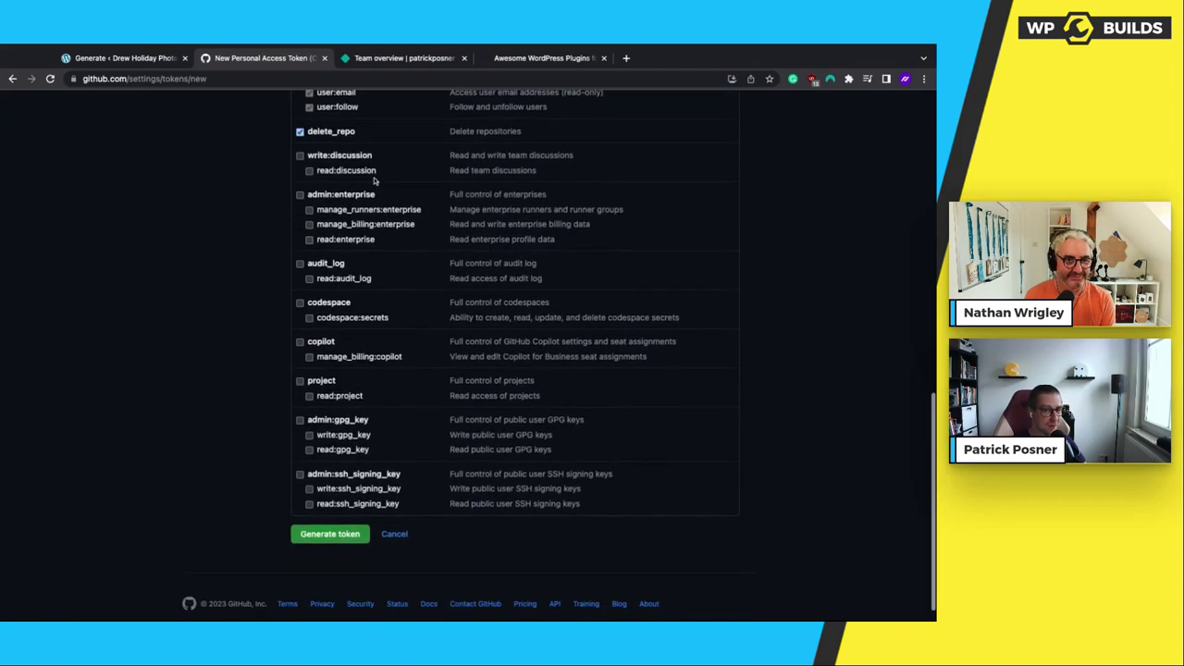
pyautogui.scroll(-1, 309, 276)
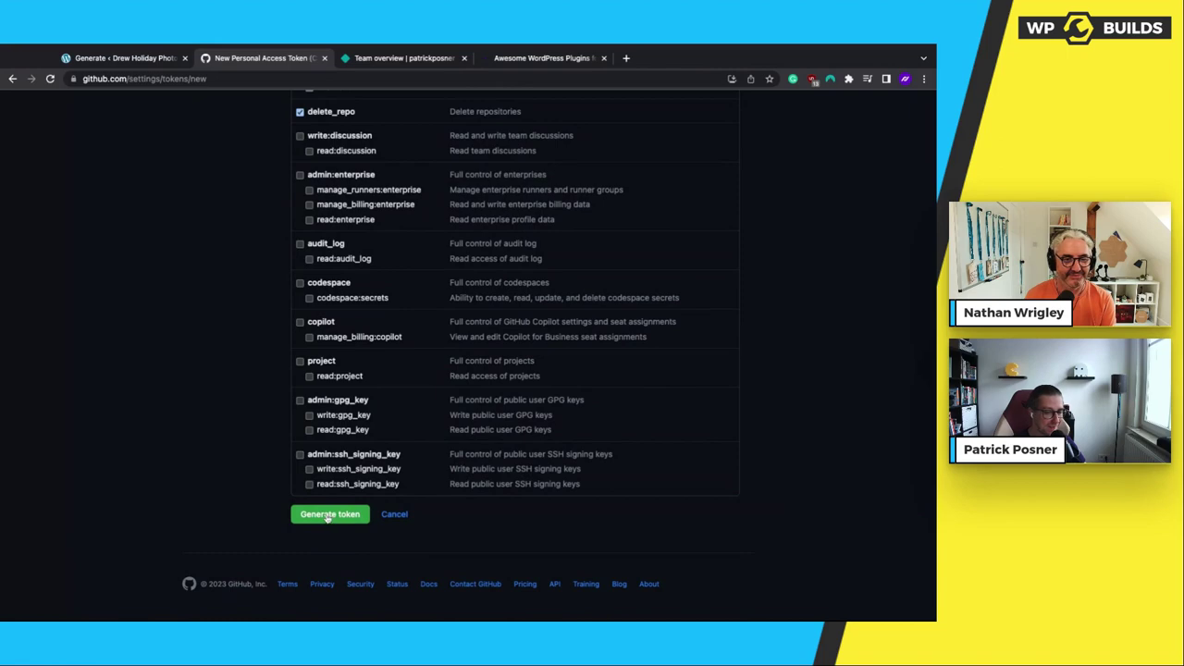
pyautogui.scroll(5, 260, 476)
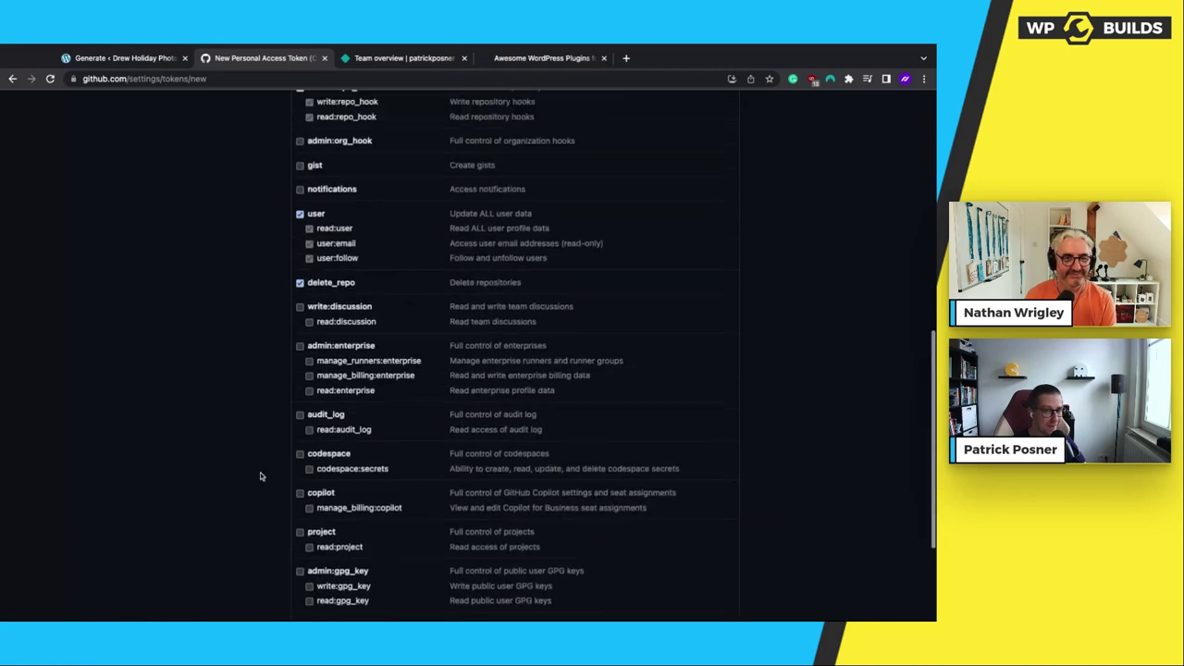
pyautogui.scroll(5, 260, 476)
pyautogui.scroll(-3, 259, 477)
pyautogui.scroll(-7, 325, 519)
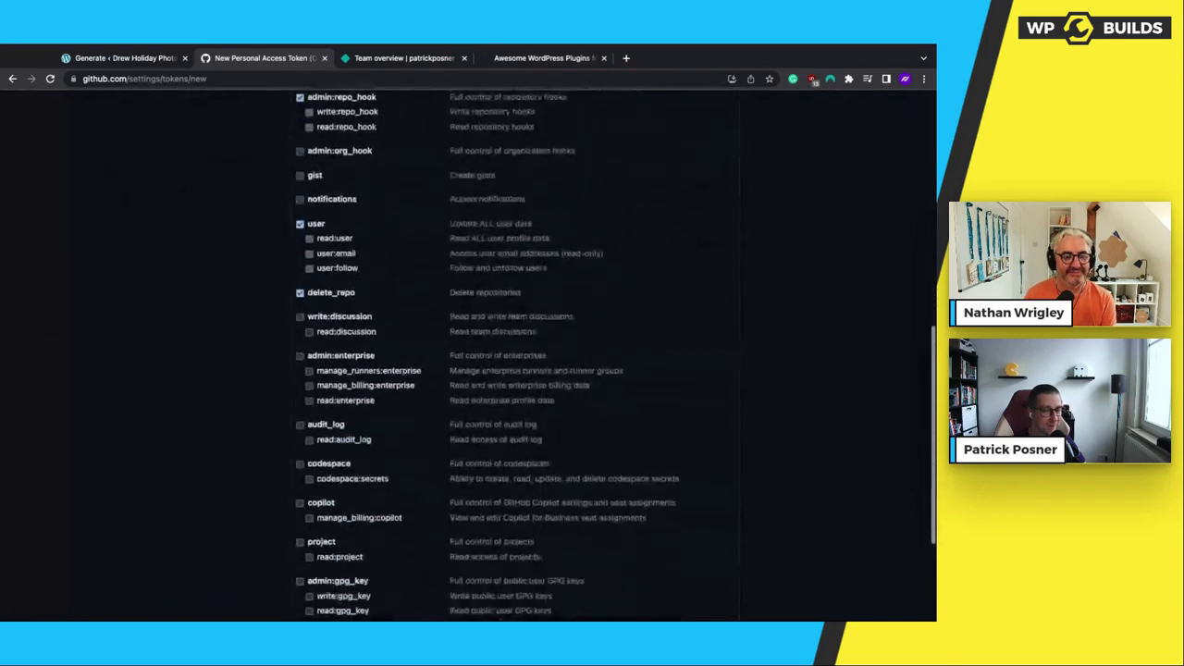
pyautogui.click(328, 515)
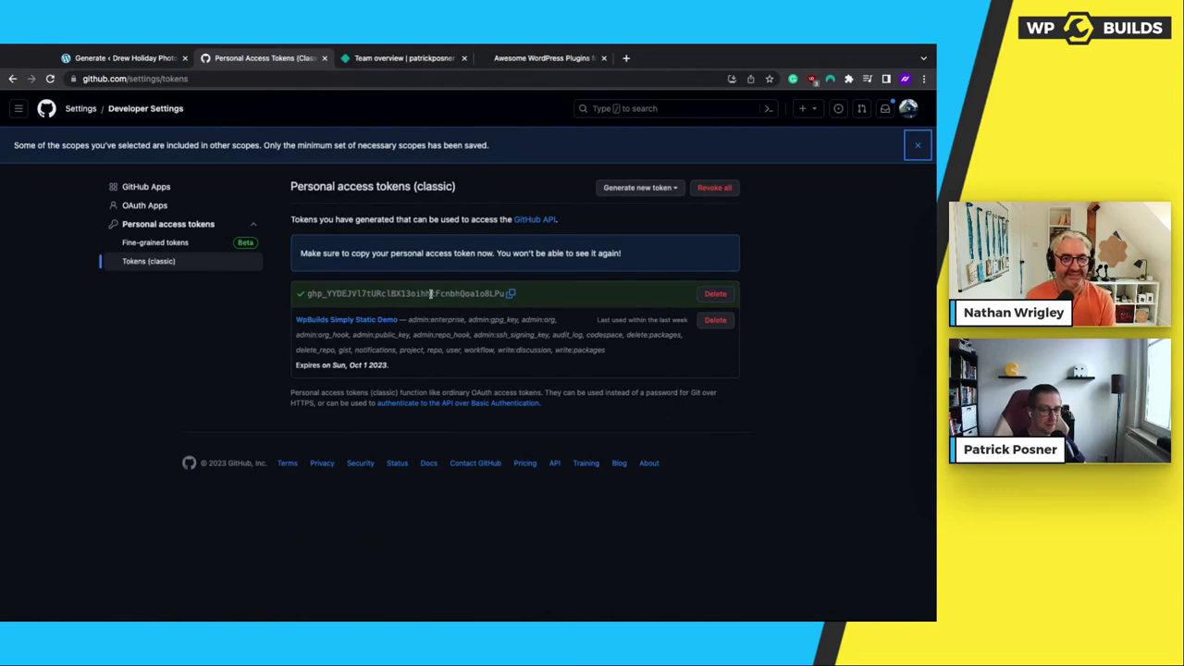
# Copy the generated token and replace the Personal Access Token value in Simply Static's GitHub deployment settings in WordPress with it
pyautogui.click(511, 294)
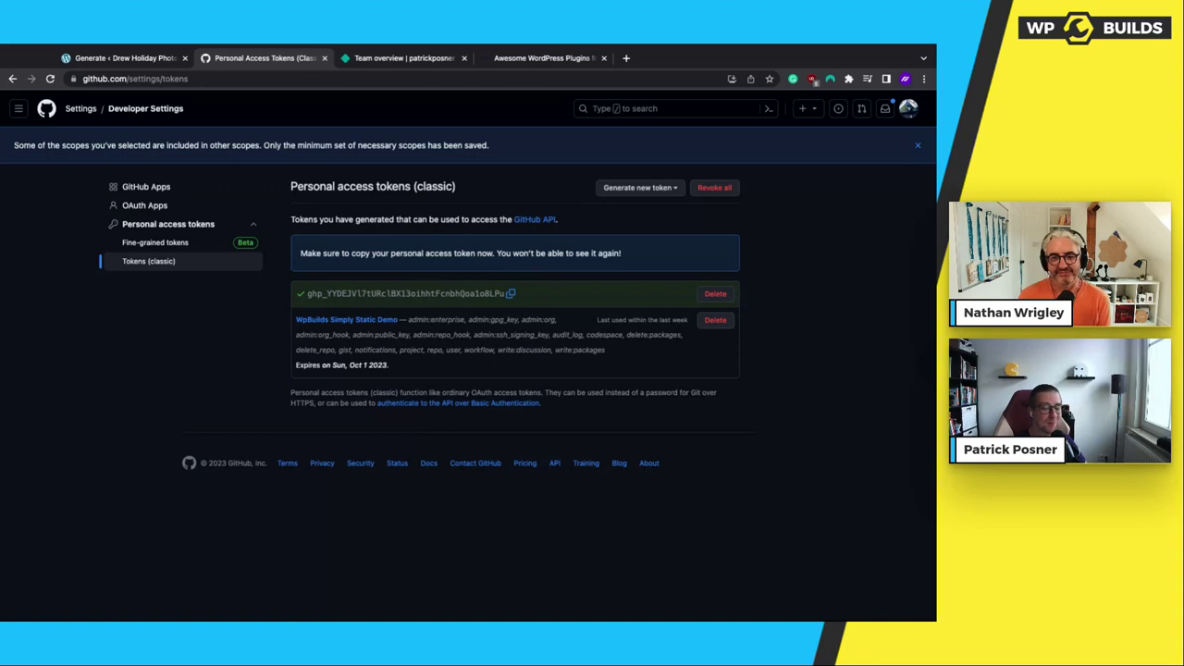
pyautogui.click(130, 58)
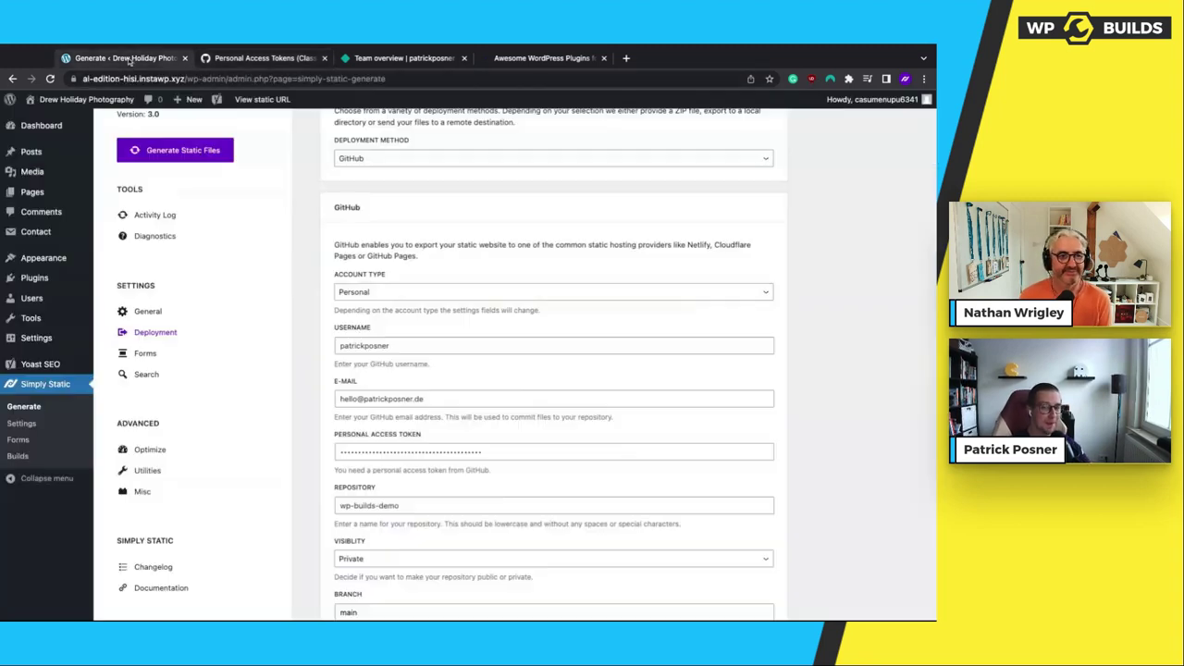
pyautogui.scroll(-2, 311, 349)
pyautogui.moveTo(347, 370); pyautogui.dragTo(519, 372)
pyautogui.hotkey('ctrl', 'a')
pyautogui.press('BackSpace')
pyautogui.hotkey('ctrl', 'v')
pyautogui.click(306, 358)
pyautogui.scroll(-2, 308, 379)
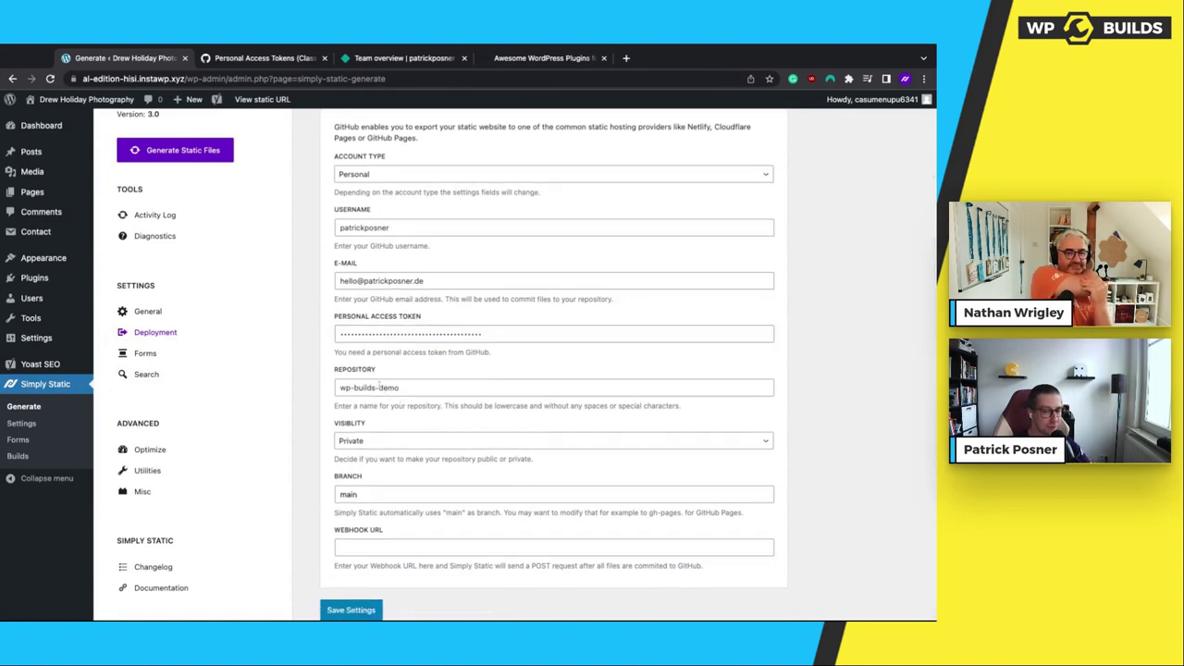
# Change the repository name in the GitHub deployment settings to wp-builds-test
pyautogui.click(421, 390)
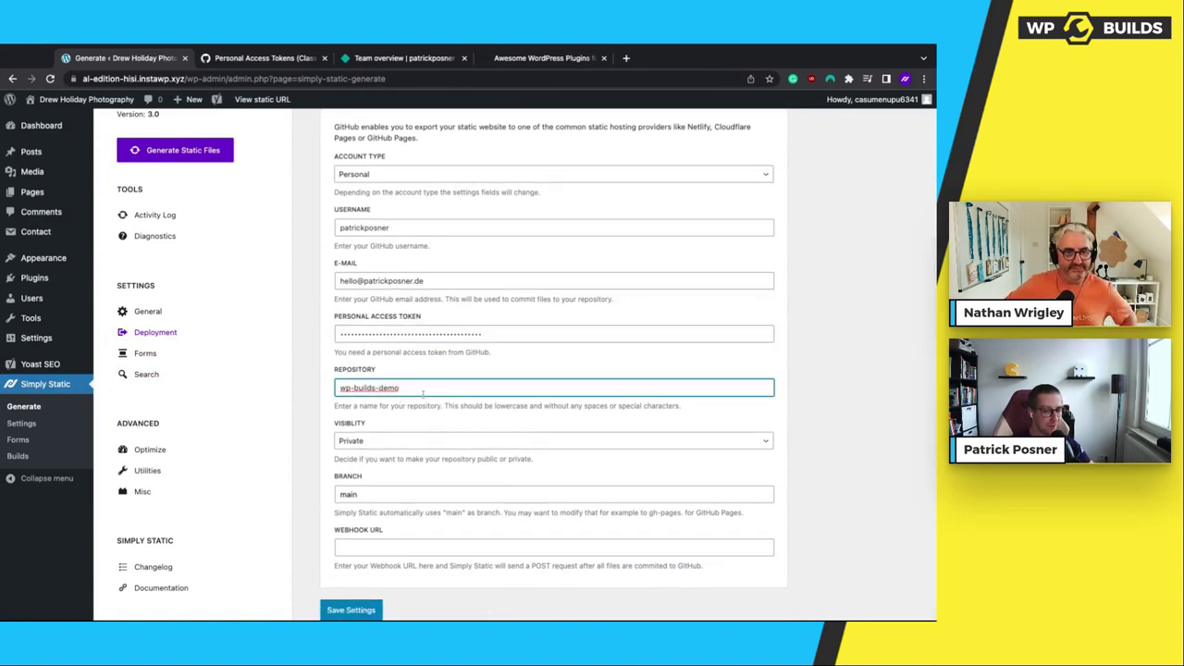
pyautogui.press('BackSpace')
pyautogui.press('BackSpace')
pyautogui.press('BackSpace')
pyautogui.press('BackSpace')
pyautogui.write('test')
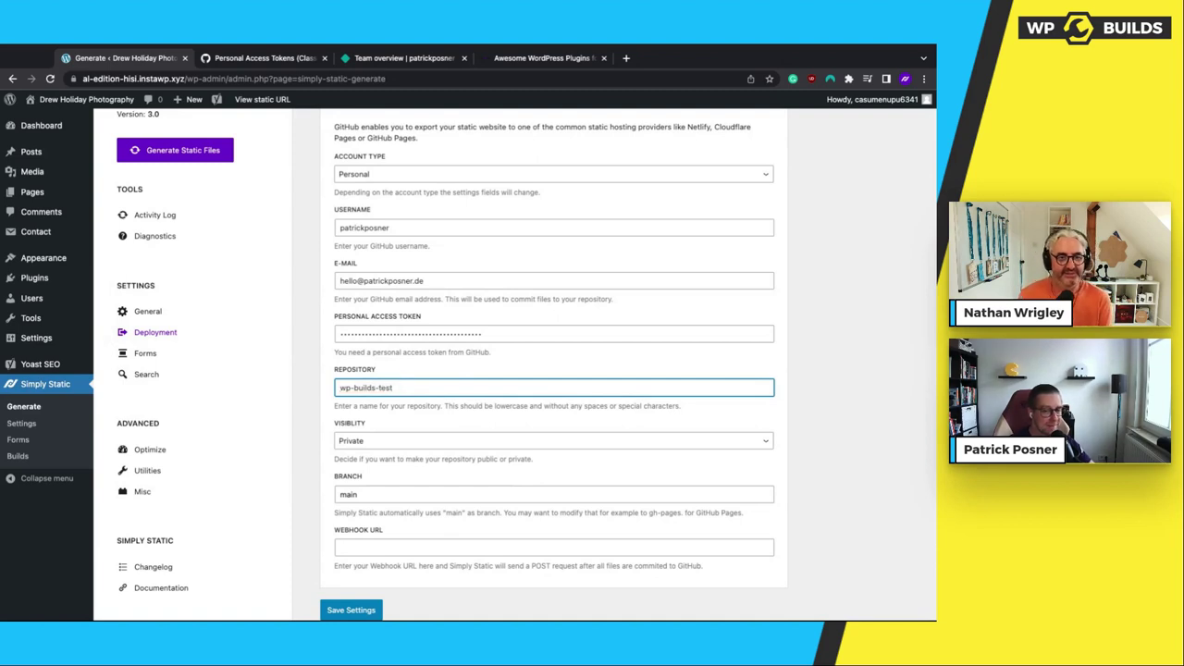
pyautogui.scroll(1, 332, 393)
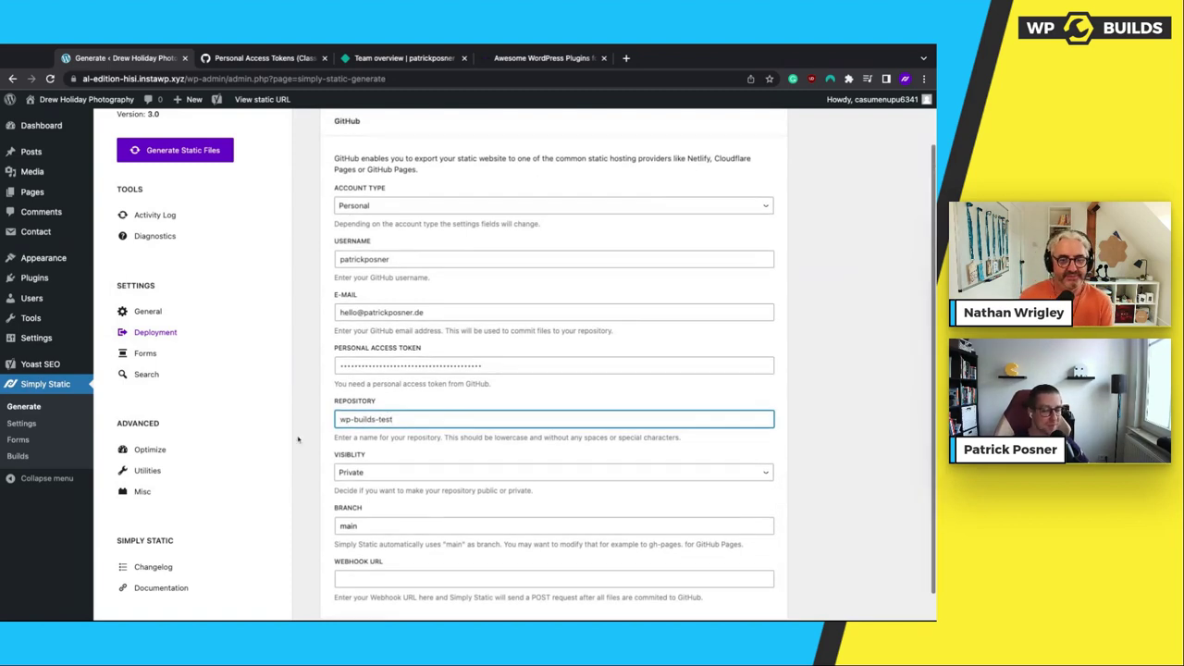
pyautogui.scroll(-1, 338, 396)
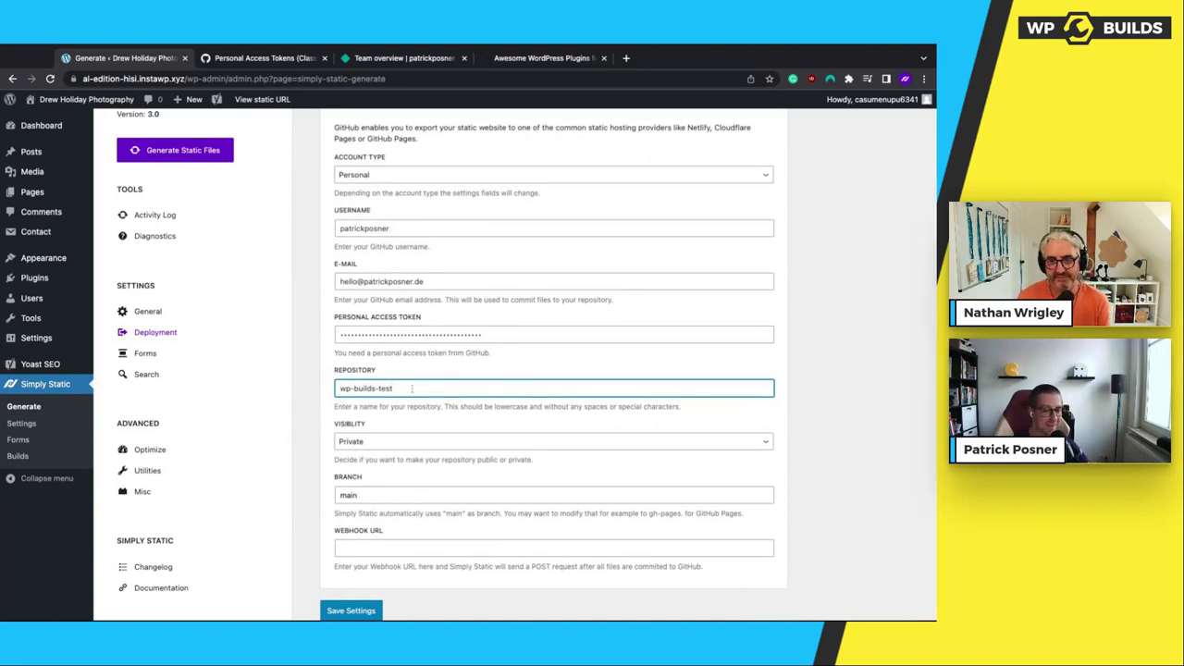
pyautogui.scroll(-1, 412, 388)
pyautogui.scroll(3, 412, 388)
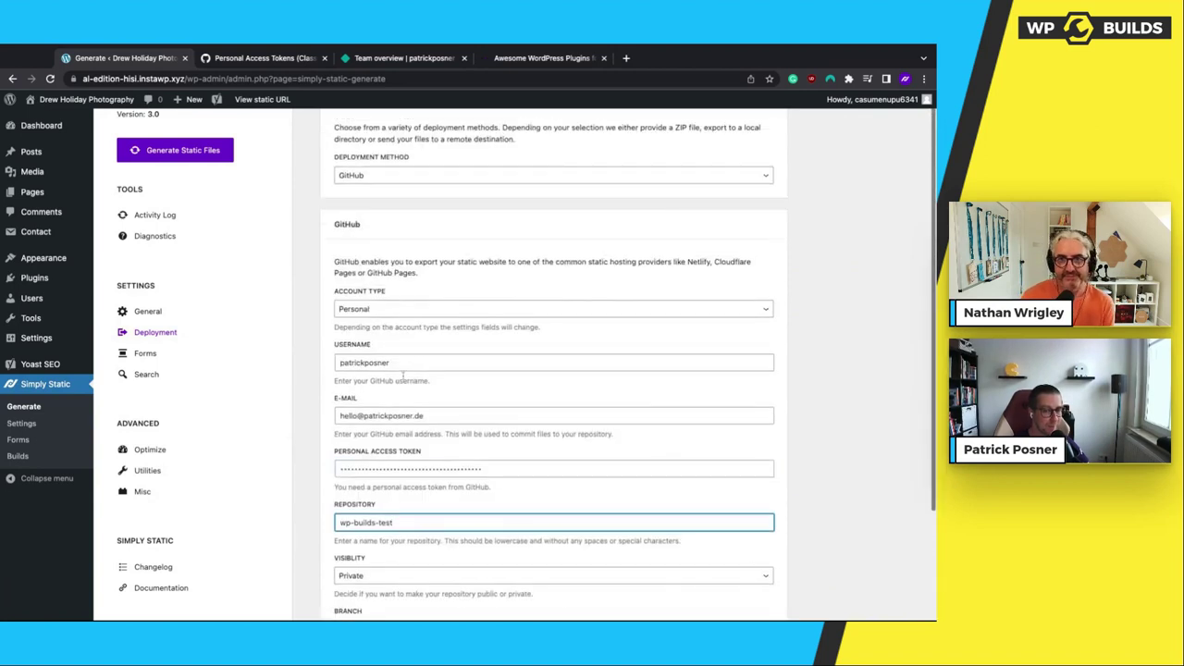
# Save the GitHub deployment settings, keeping private visibility, the main branch and an empty webhook URL
pyautogui.scroll(-1, 377, 419)
pyautogui.scroll(-2, 377, 419)
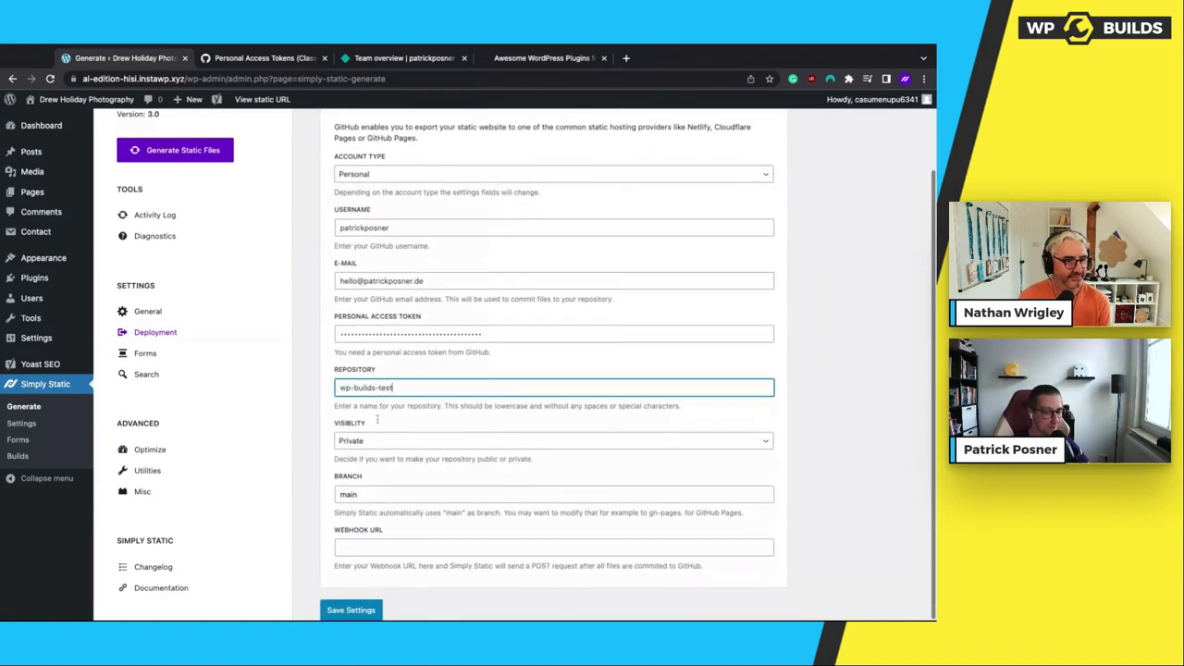
pyautogui.scroll(-1, 393, 530)
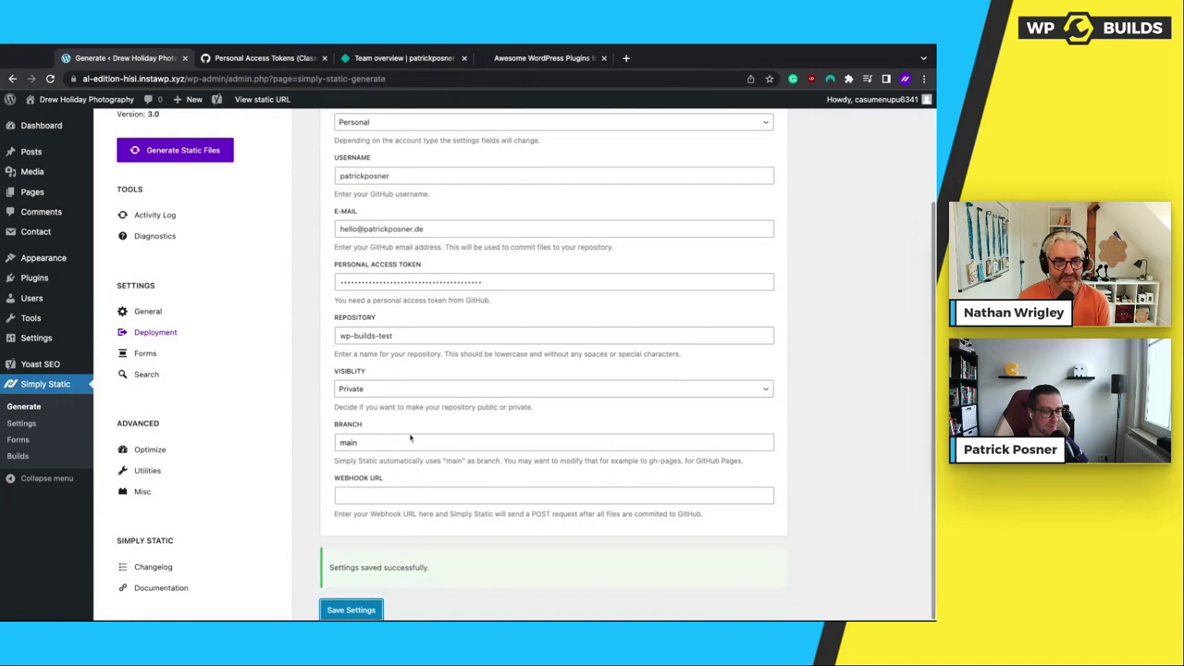
pyautogui.scroll(4, 410, 438)
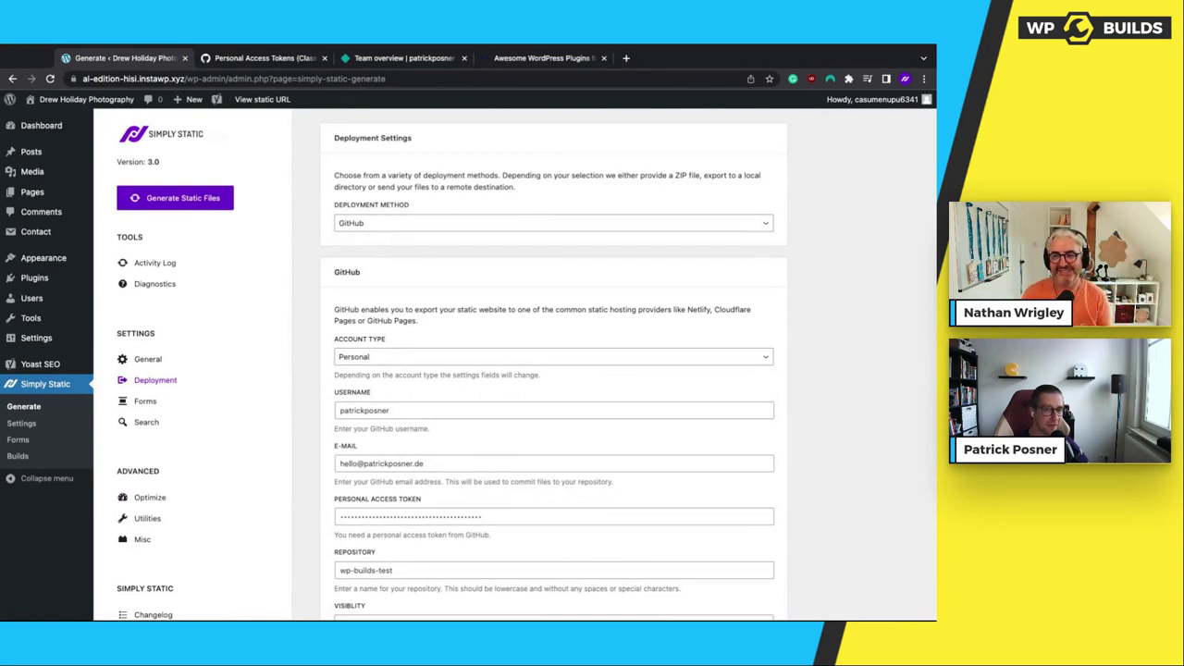
# Examine the previous export's Activity Log and the URLs listed in the Export Log
pyautogui.click(154, 264)
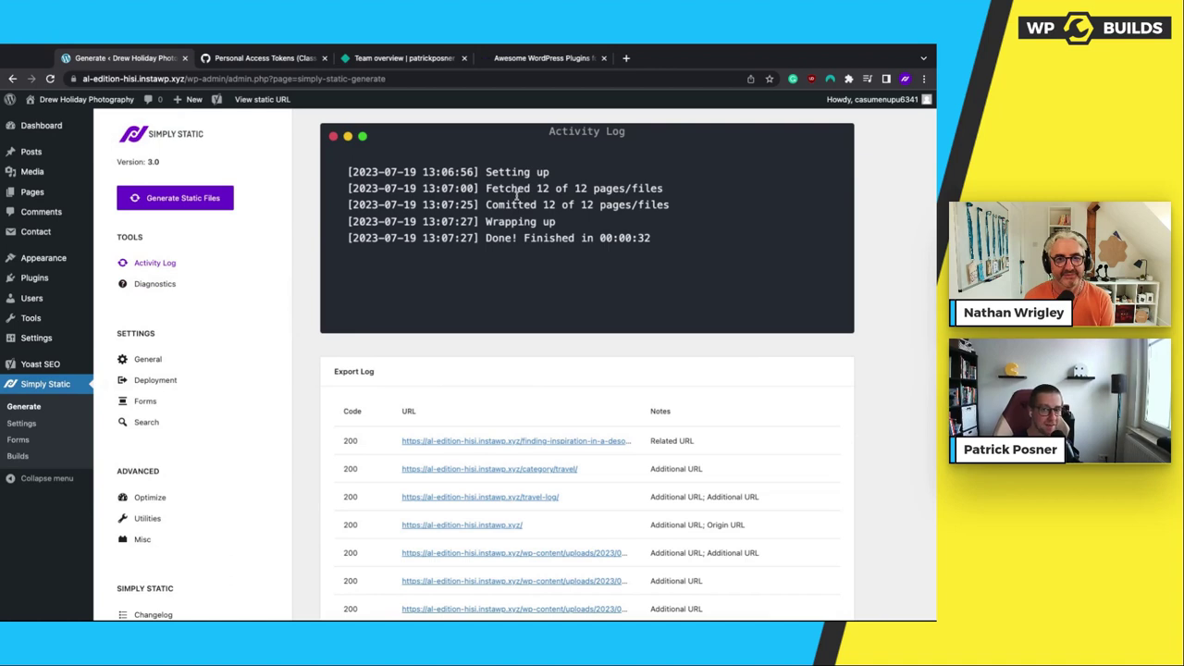
pyautogui.scroll(-1, 532, 263)
pyautogui.scroll(-1, 531, 258)
pyautogui.moveTo(486, 230); pyautogui.dragTo(632, 229)
pyautogui.click(616, 250)
pyautogui.scroll(-2, 566, 259)
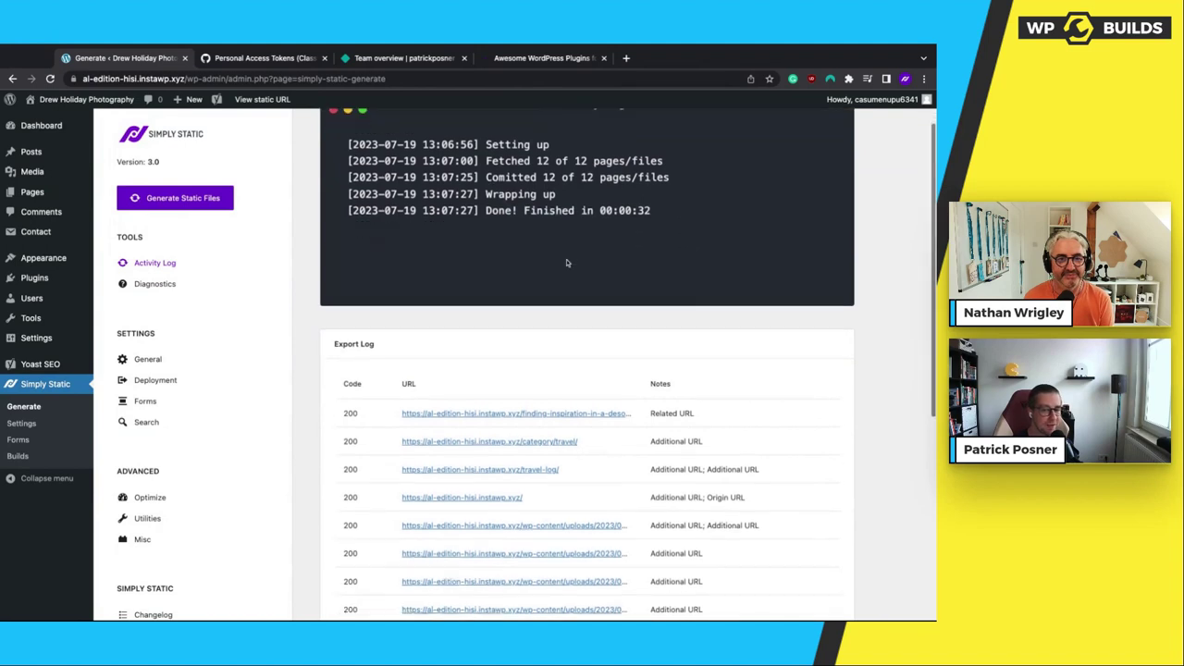
pyautogui.scroll(-2, 567, 263)
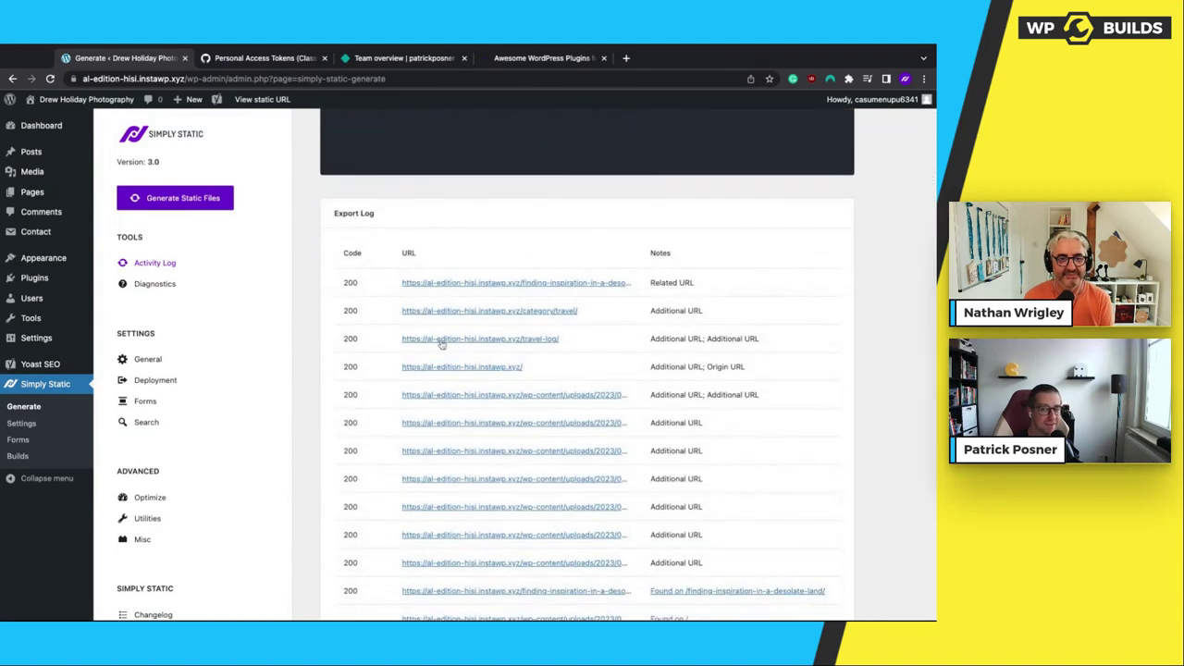
pyautogui.scroll(-3, 435, 416)
pyautogui.scroll(7, 352, 324)
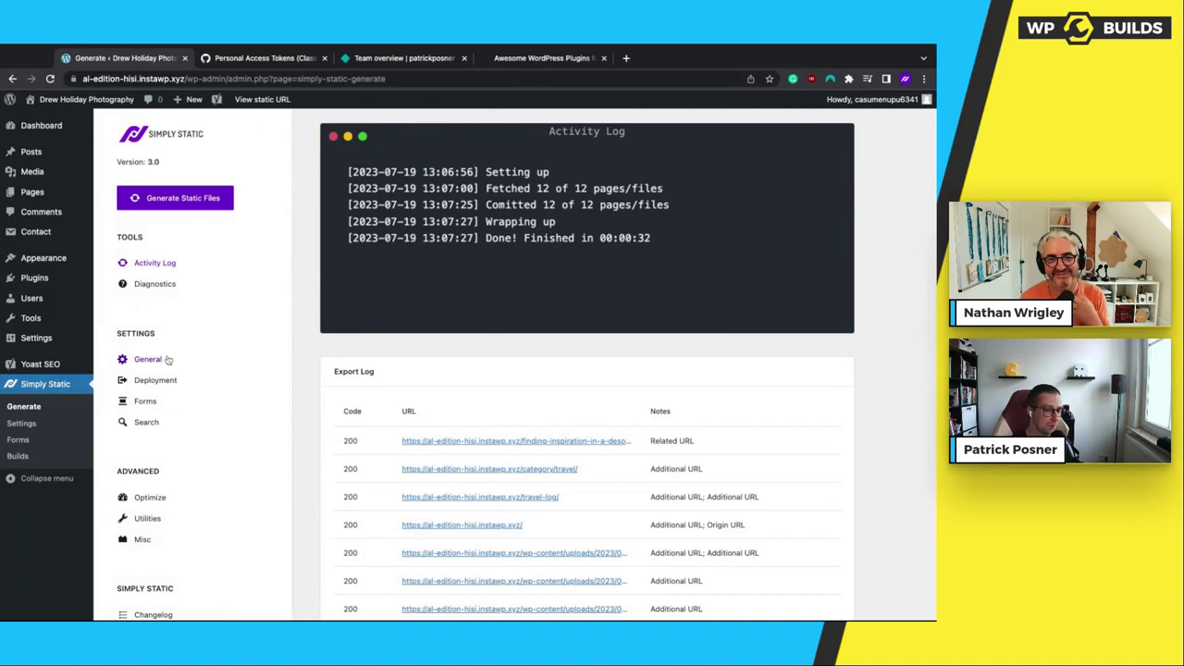
# Generate the static files and follow the fetching, indexing and committing progress in the Activity Log
pyautogui.click(185, 201)
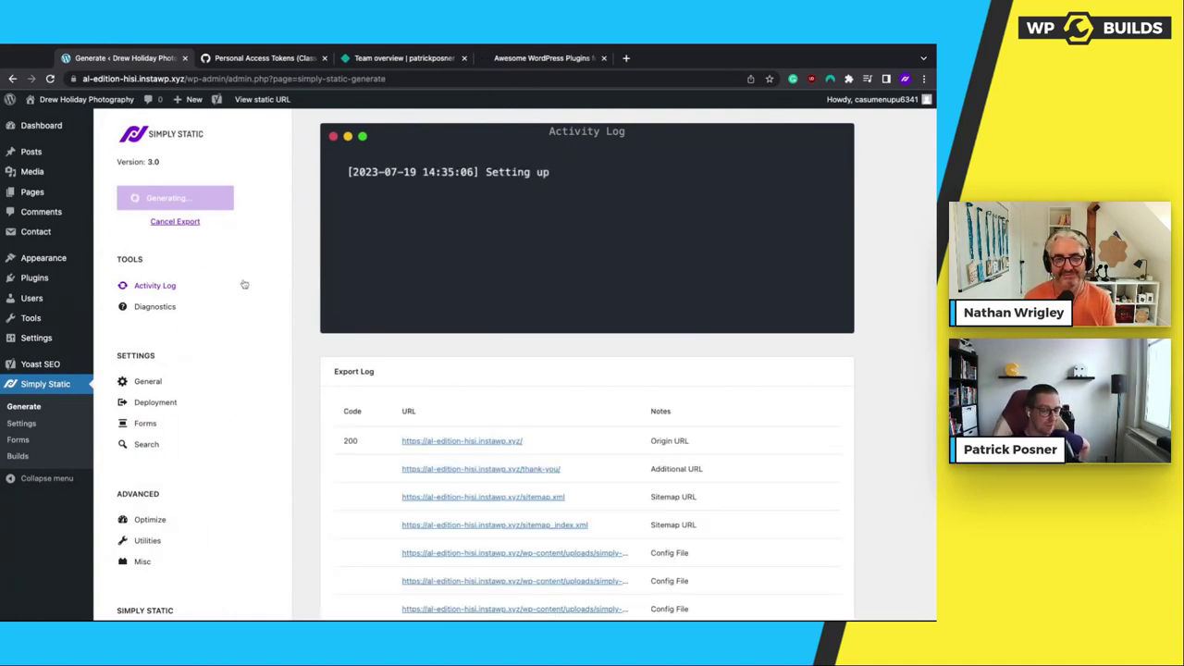
pyautogui.moveTo(47, 174)
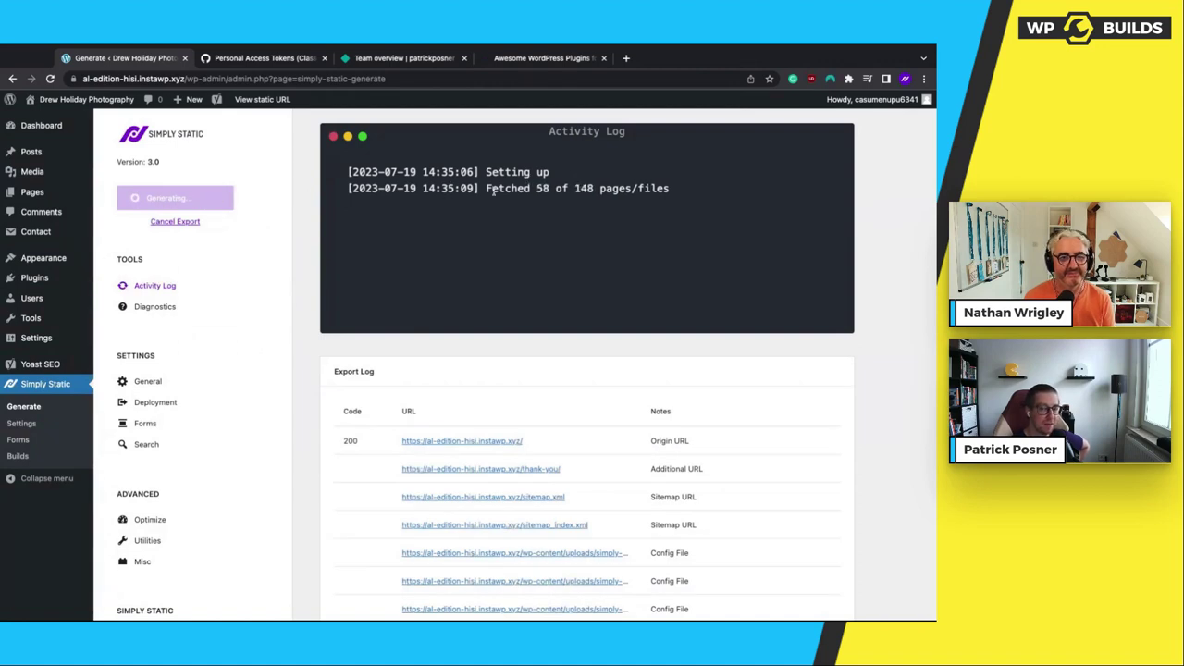
pyautogui.moveTo(484, 188); pyautogui.dragTo(674, 189)
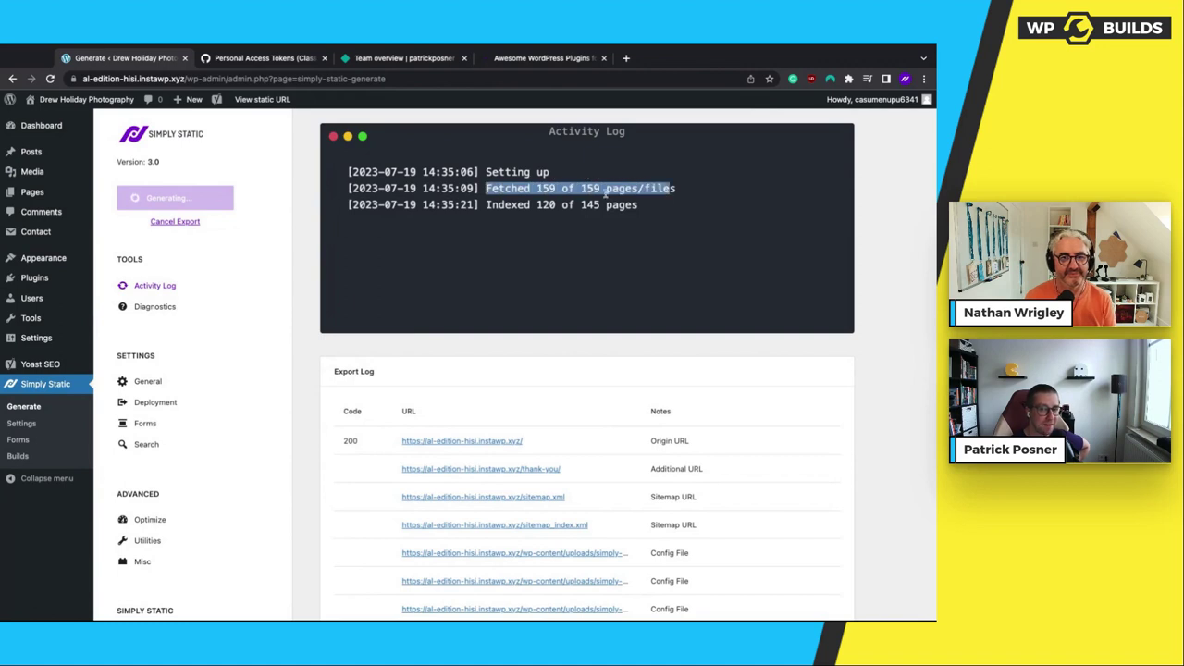
pyautogui.moveTo(495, 209); pyautogui.dragTo(608, 205)
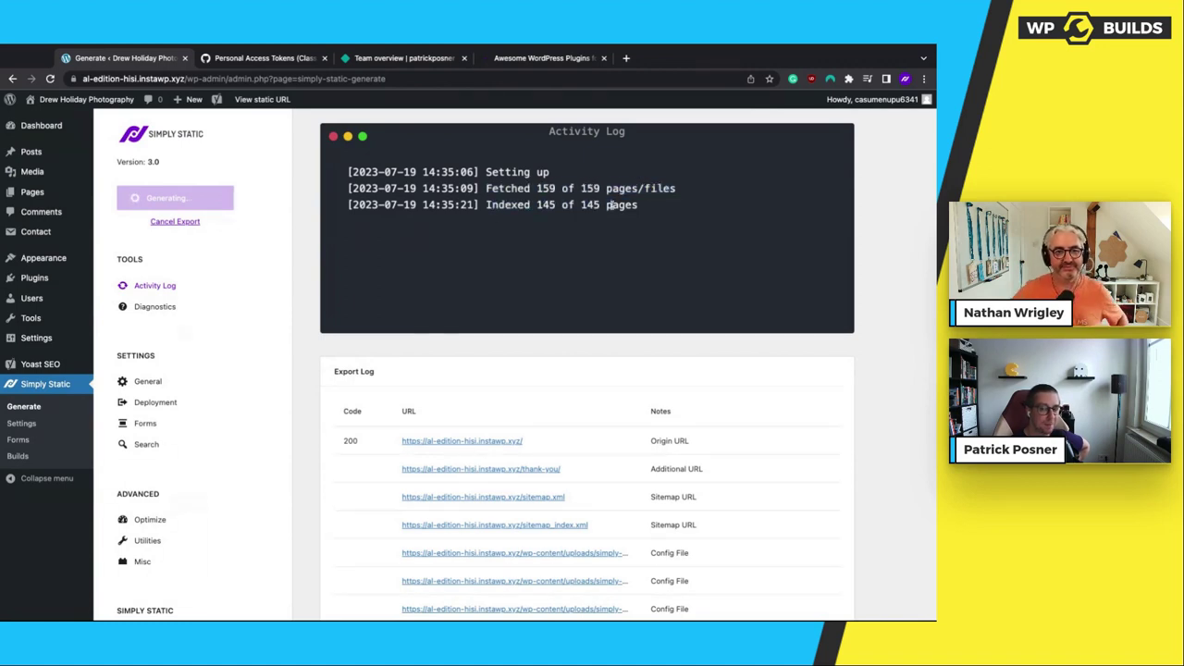
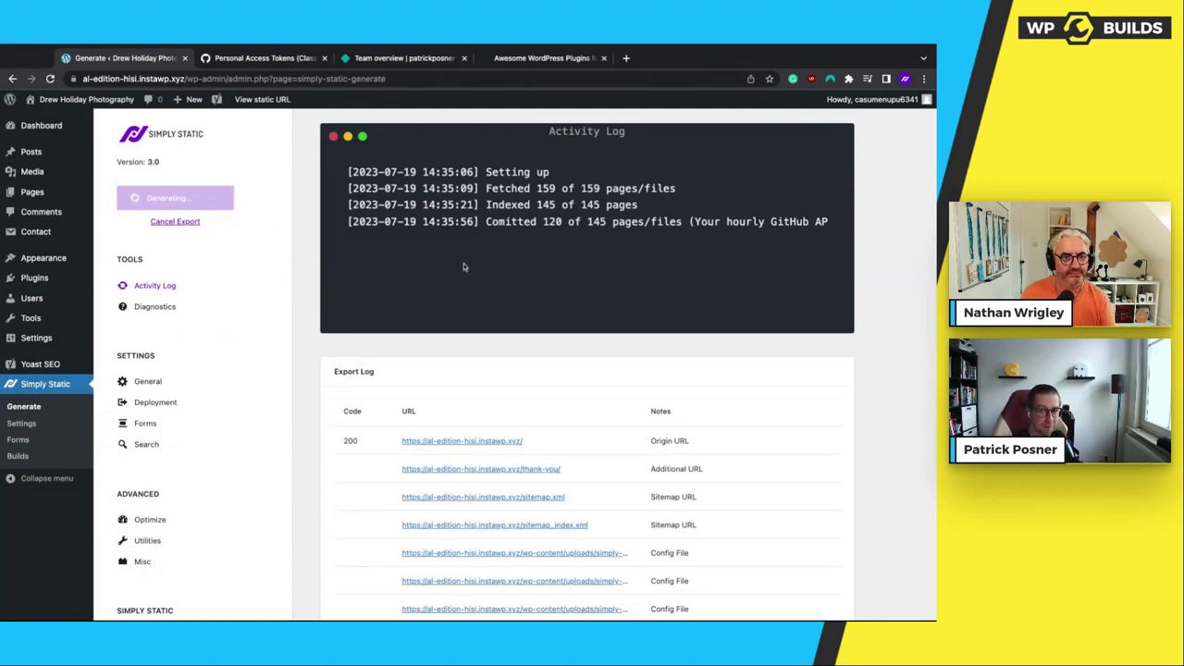
pyautogui.click(21, 424)
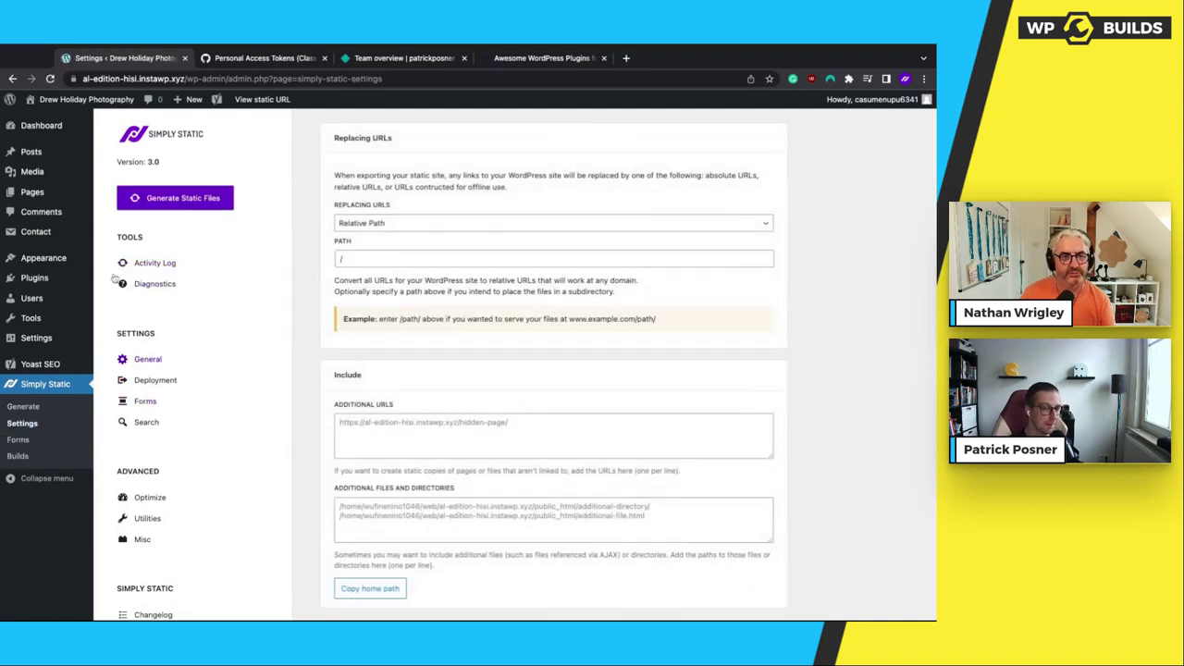
pyautogui.click(152, 265)
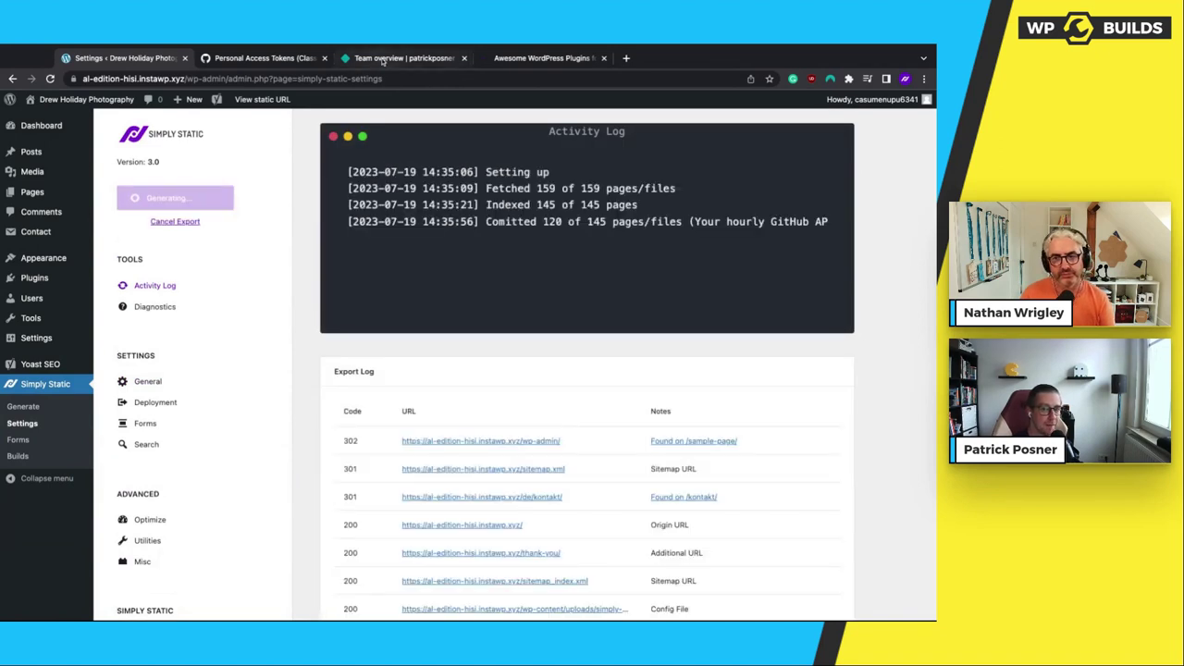
# Open netlify.com in a new browser tab
pyautogui.click(625, 58)
pyautogui.write('netl')
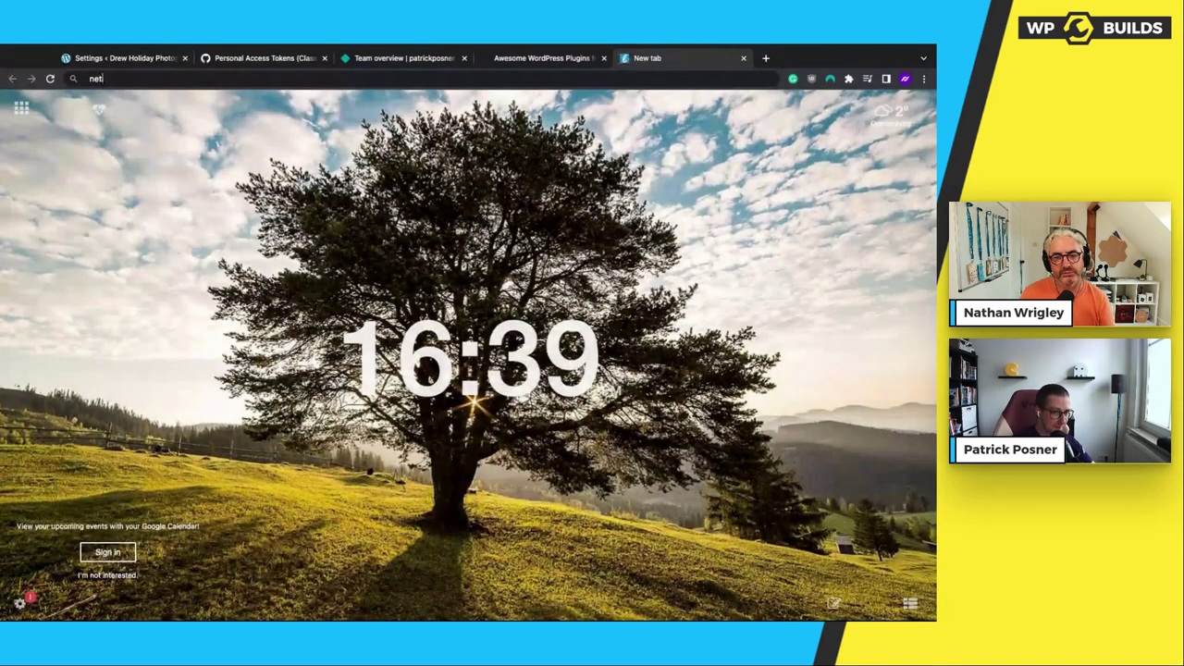
pyautogui.write('ify.com')
pyautogui.press('Return')
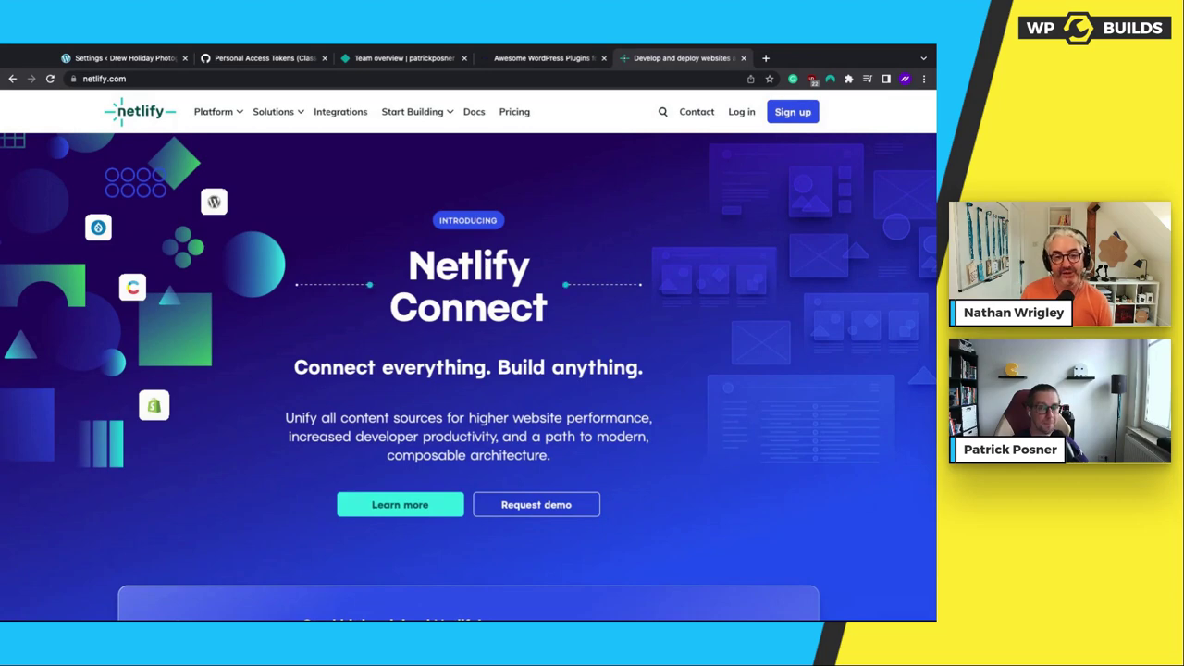
# Open Netlify's pricing page and examine the Starter plan's bandwidth and build minute allowances
pyautogui.click(514, 112)
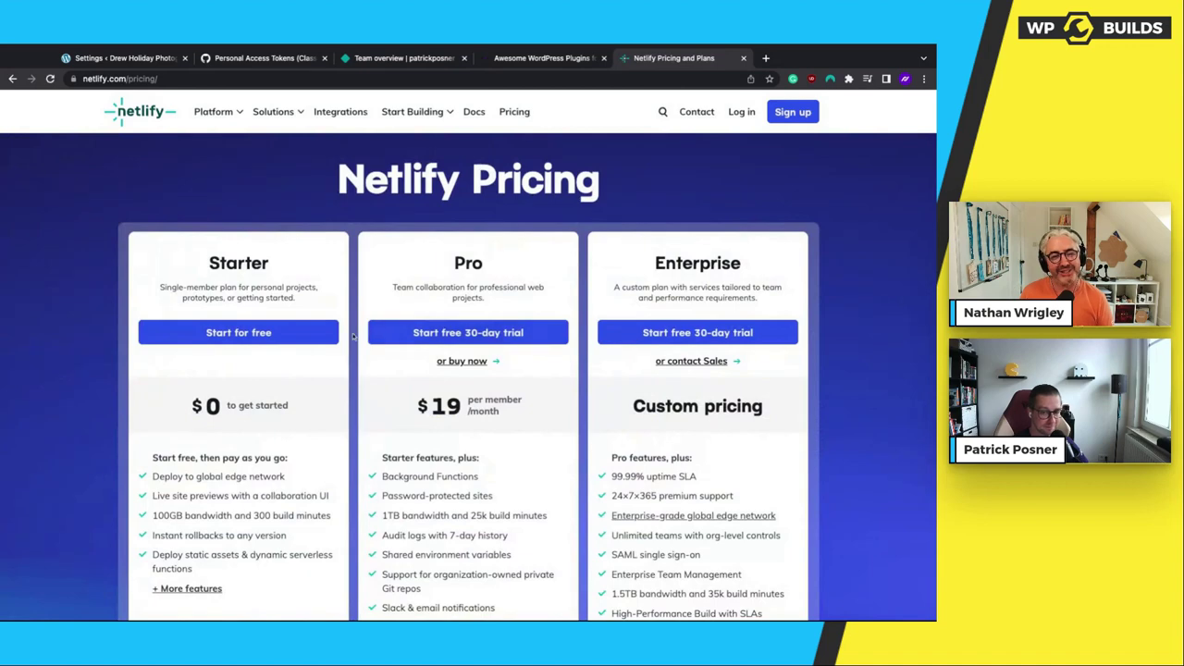
pyautogui.scroll(-1, 235, 396)
pyautogui.scroll(-1, 235, 395)
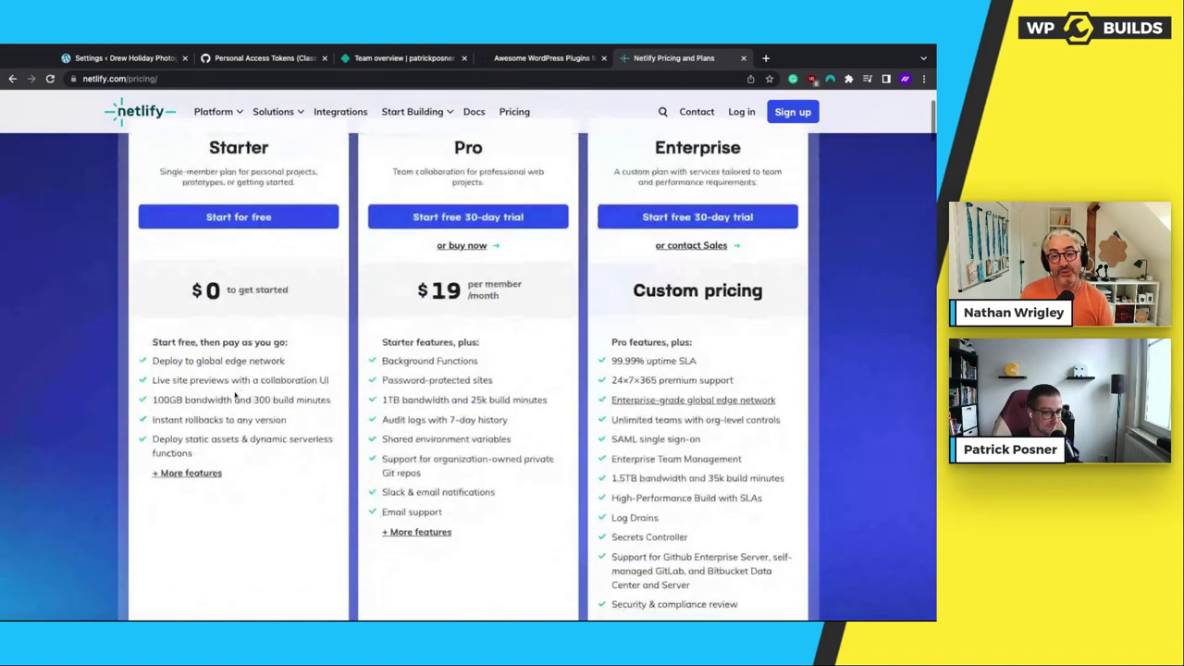
pyautogui.moveTo(157, 400); pyautogui.dragTo(272, 399)
pyautogui.click(299, 423)
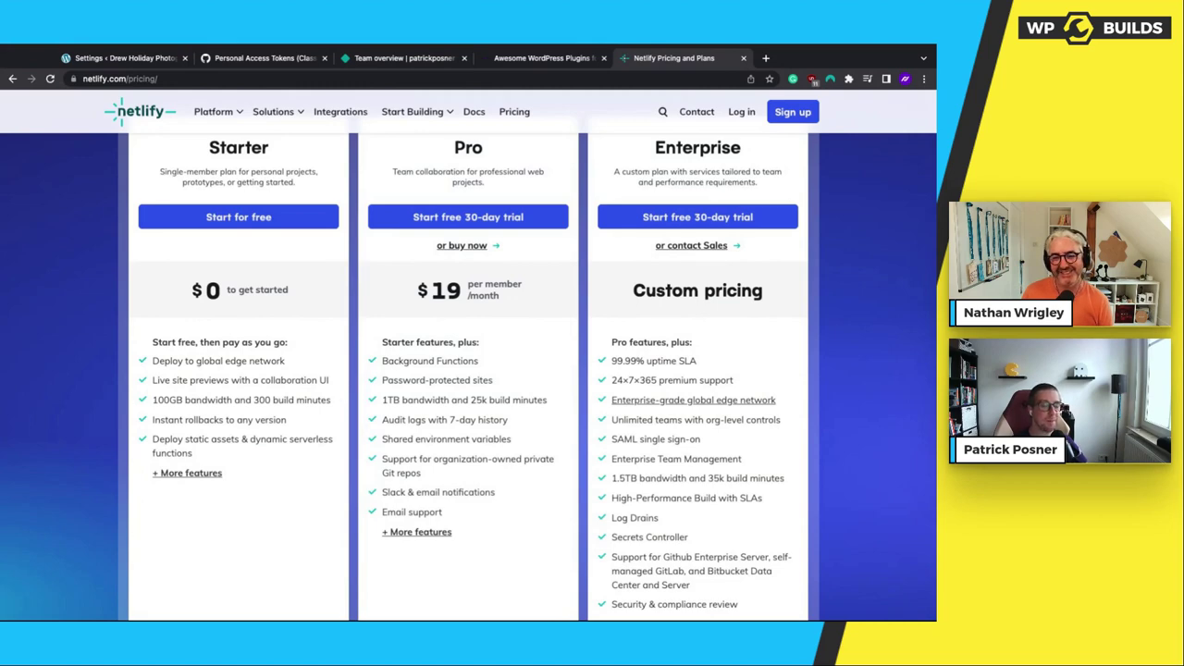
pyautogui.scroll(1, 468, 370)
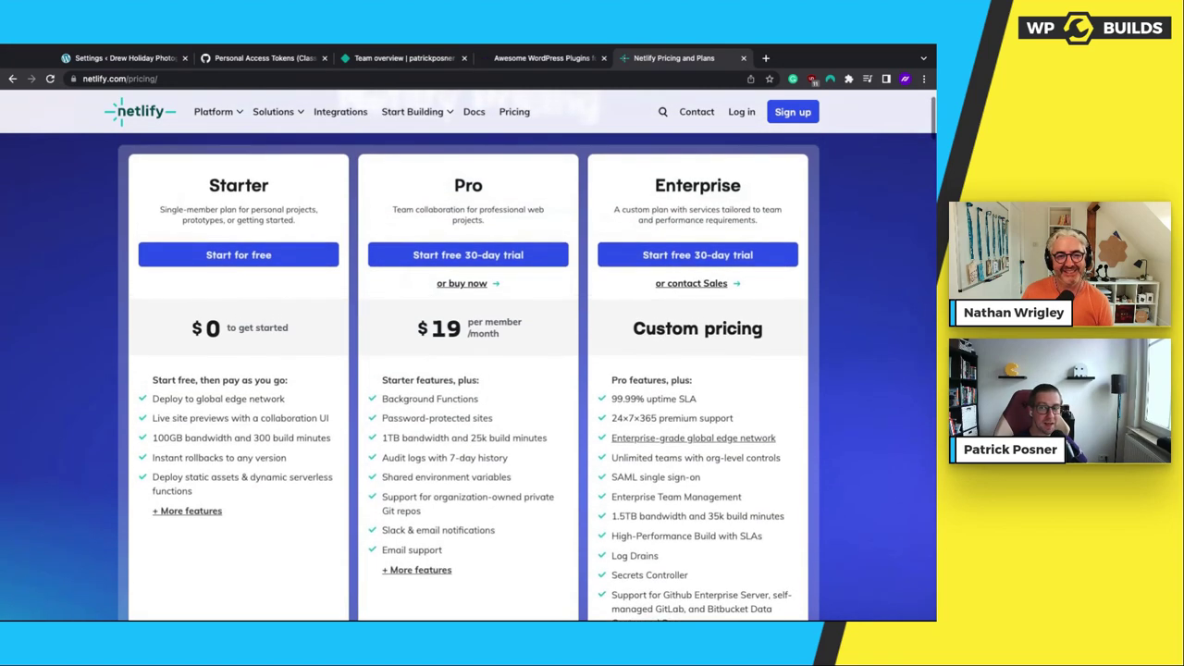
# Search for "cloudflare pages" in a new browser tab, open the Cloudflare Pages site and accept all cookies
pyautogui.click(764, 58)
pyautogui.write('cloudflare pages')
pyautogui.press('Return')
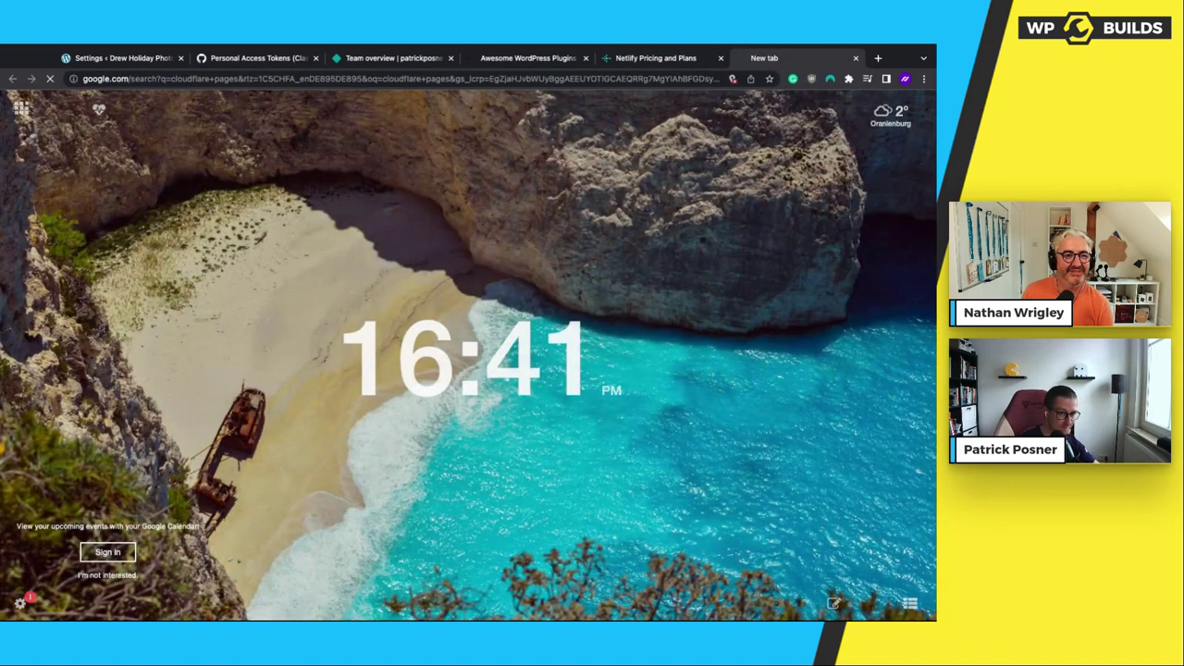
pyautogui.click(168, 230)
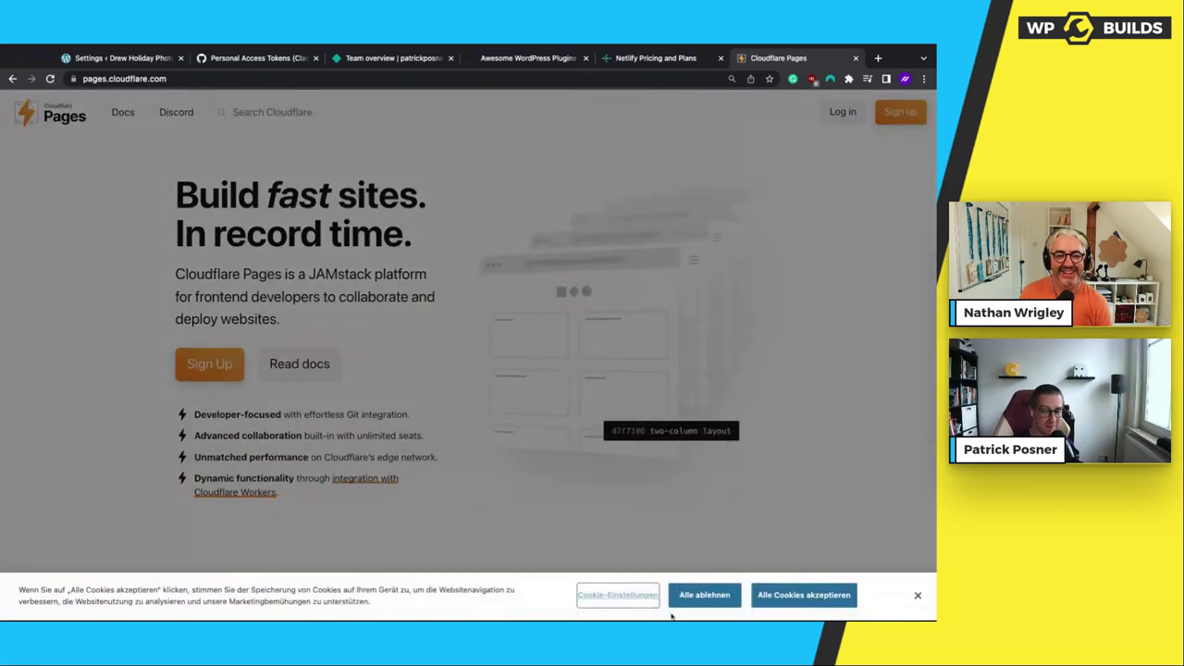
pyautogui.click(790, 600)
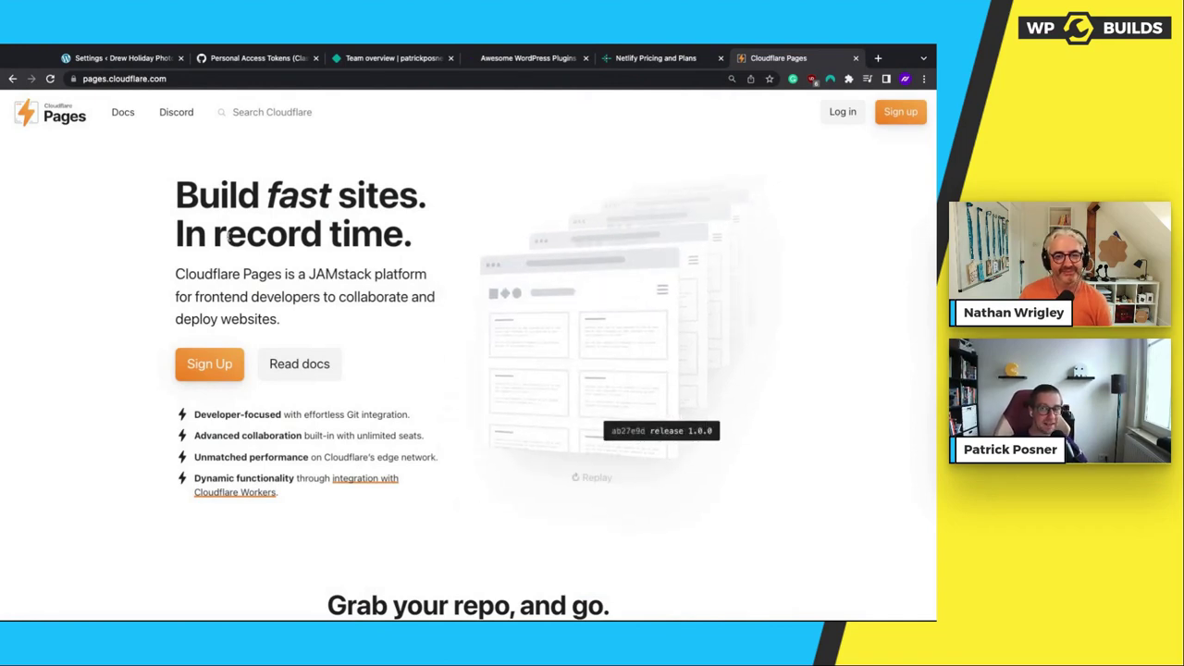
# Find the Cloudflare Pages pricing plans and examine what the Free plan includes
pyautogui.scroll(-20, 430, 400)
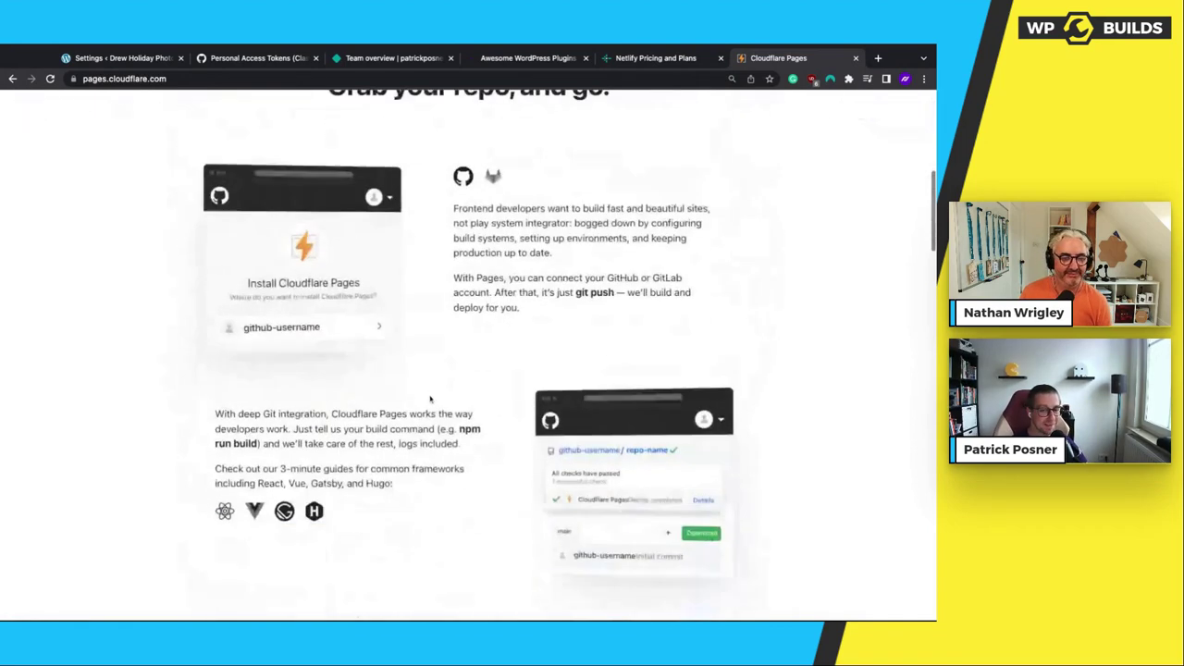
pyautogui.scroll(-5, 172, 166)
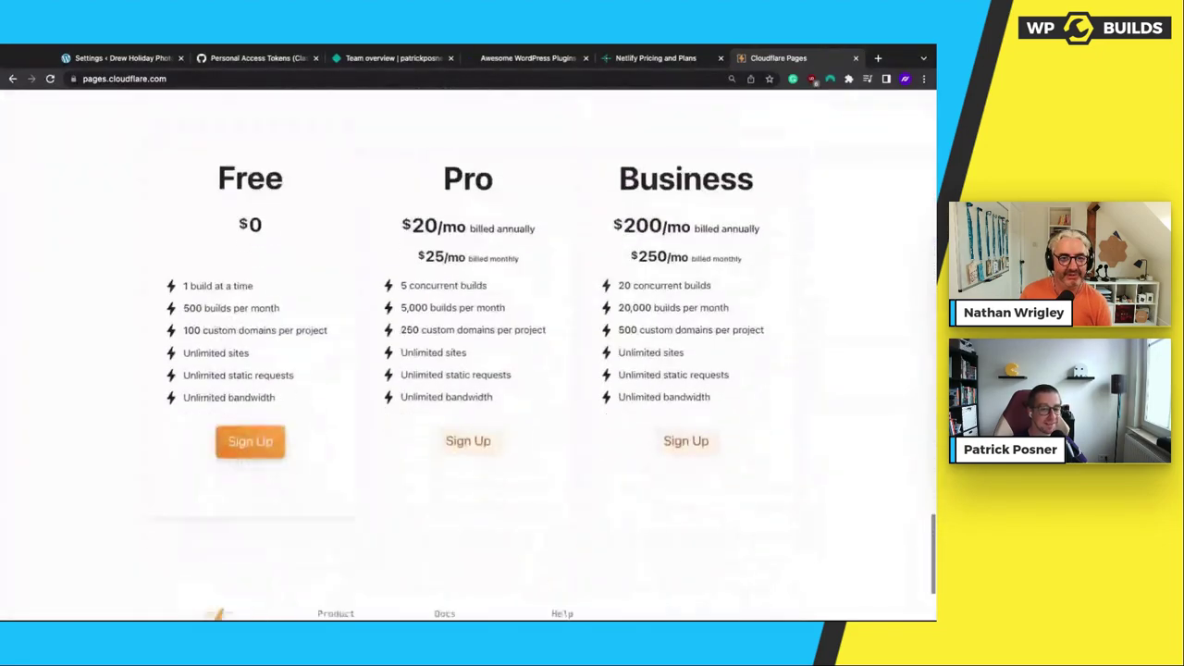
pyautogui.tripleClick(172, 166)
pyautogui.click(289, 358)
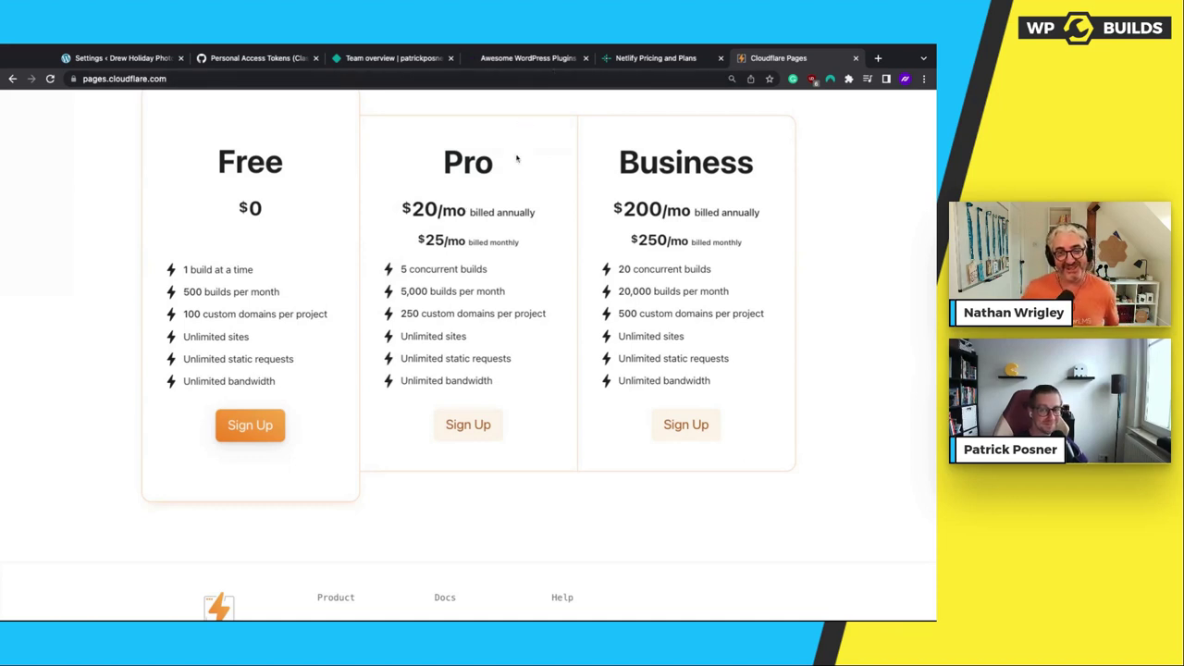
# Examine the Pro plan's site, static request and bandwidth allowances, and return to the start of the Cloudflare Pages site
pyautogui.scroll(1, 493, 165)
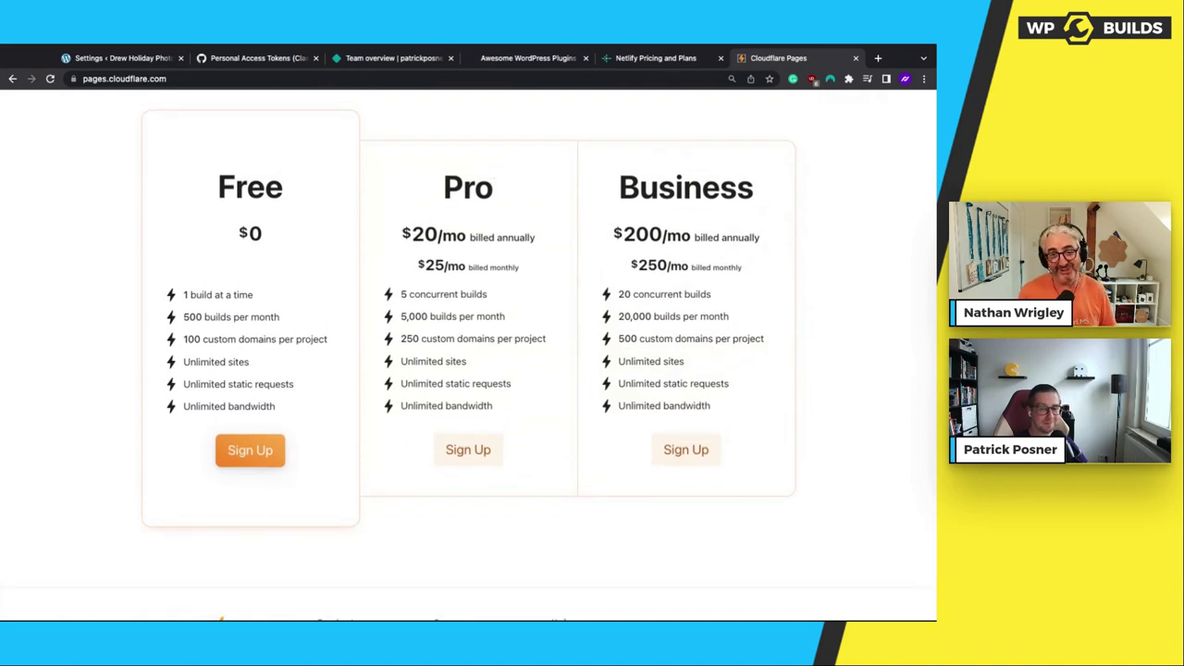
pyautogui.moveTo(400, 357); pyautogui.dragTo(510, 394)
pyautogui.click(509, 398)
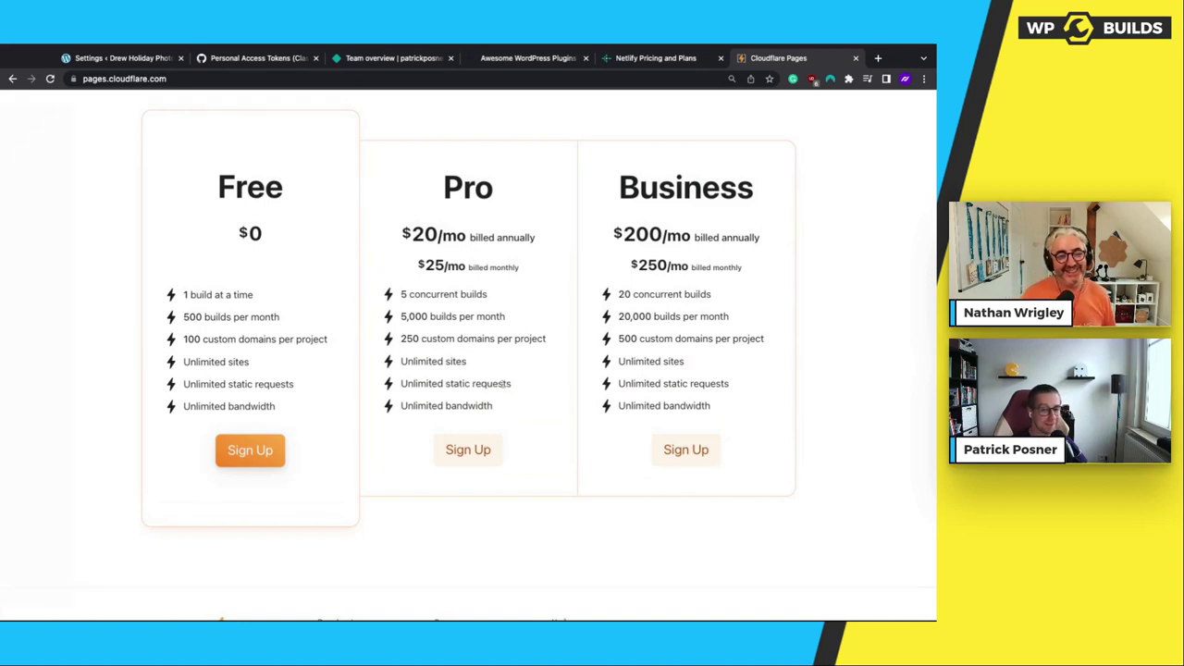
pyautogui.moveTo(436, 360); pyautogui.dragTo(508, 385)
pyautogui.click(422, 375)
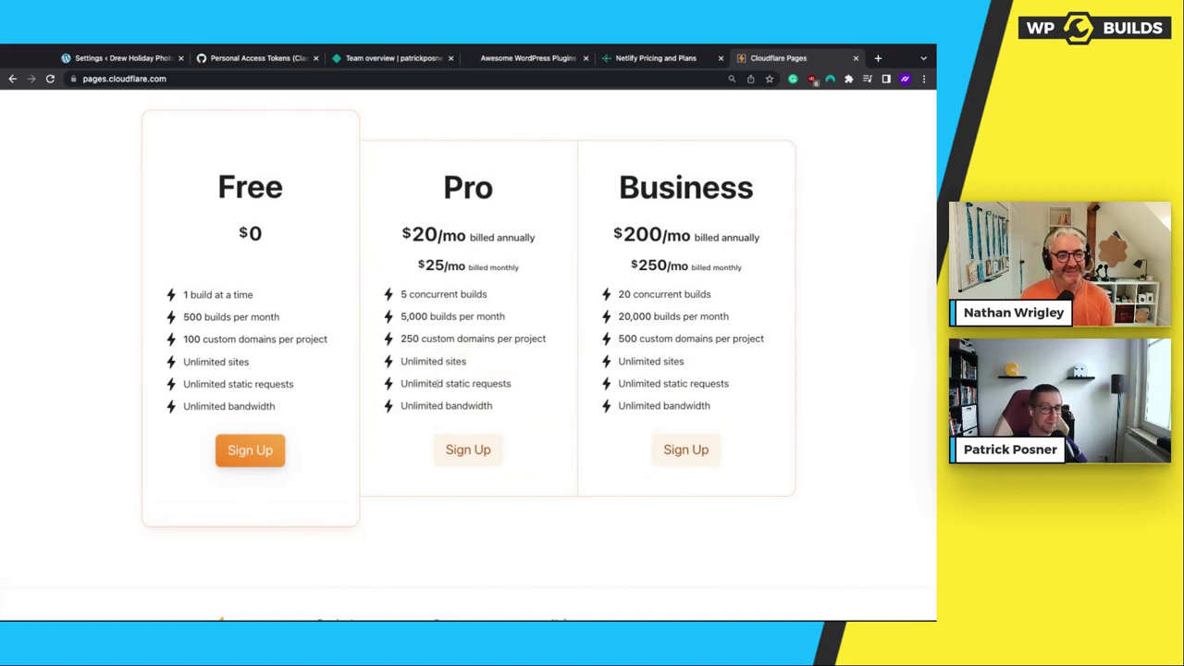
pyautogui.moveTo(409, 398); pyautogui.dragTo(504, 407)
pyautogui.click(514, 356)
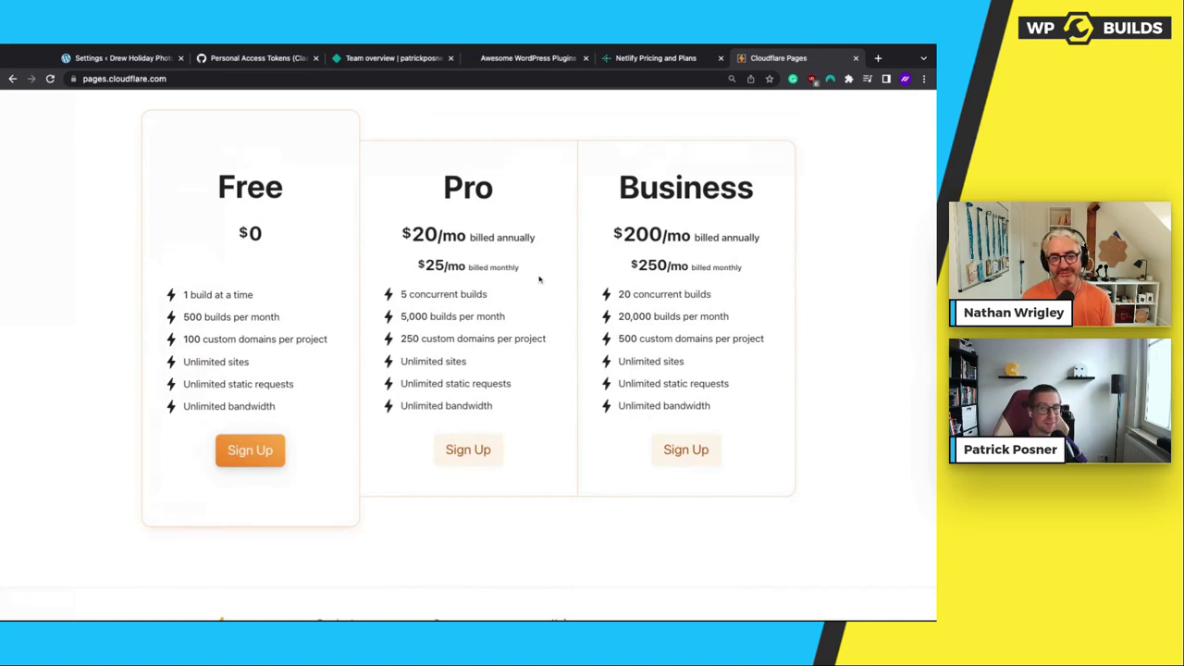
pyautogui.scroll(1, 539, 278)
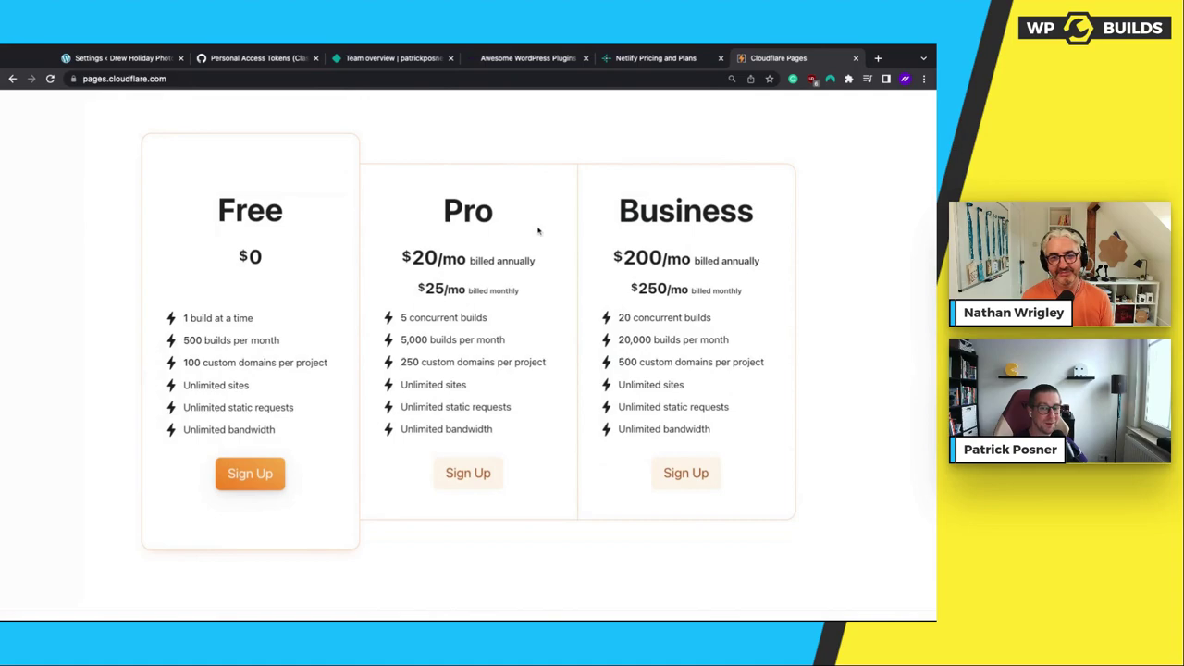
pyautogui.scroll(8, 537, 231)
pyautogui.scroll(10, 538, 231)
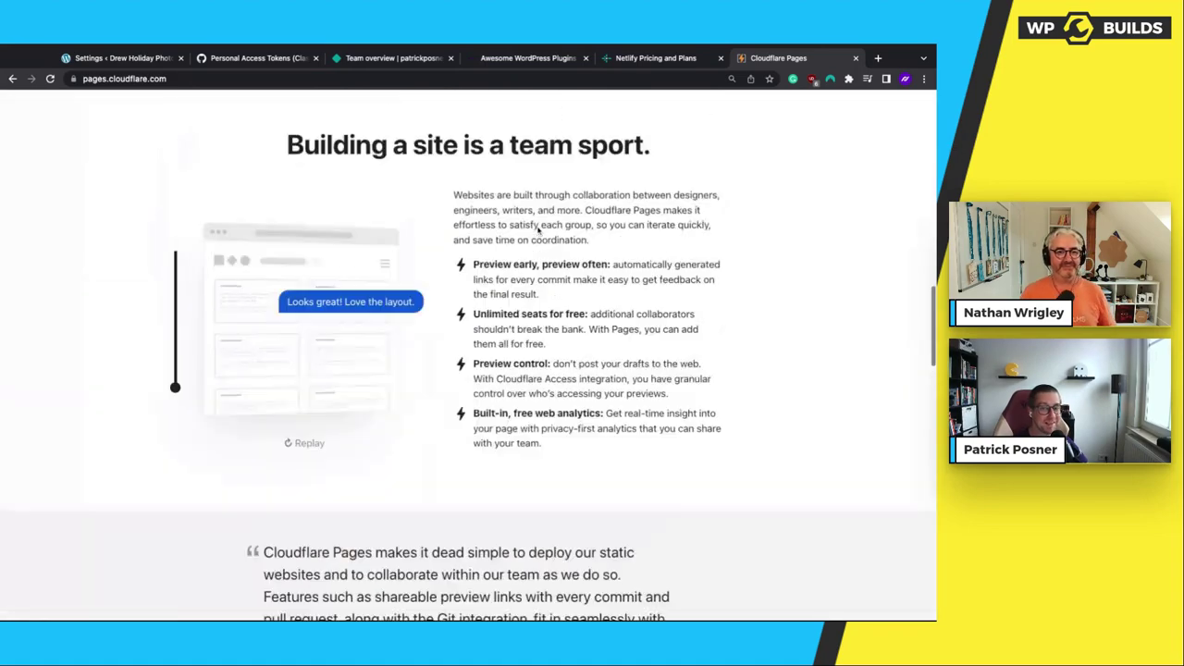
pyautogui.scroll(10, 537, 231)
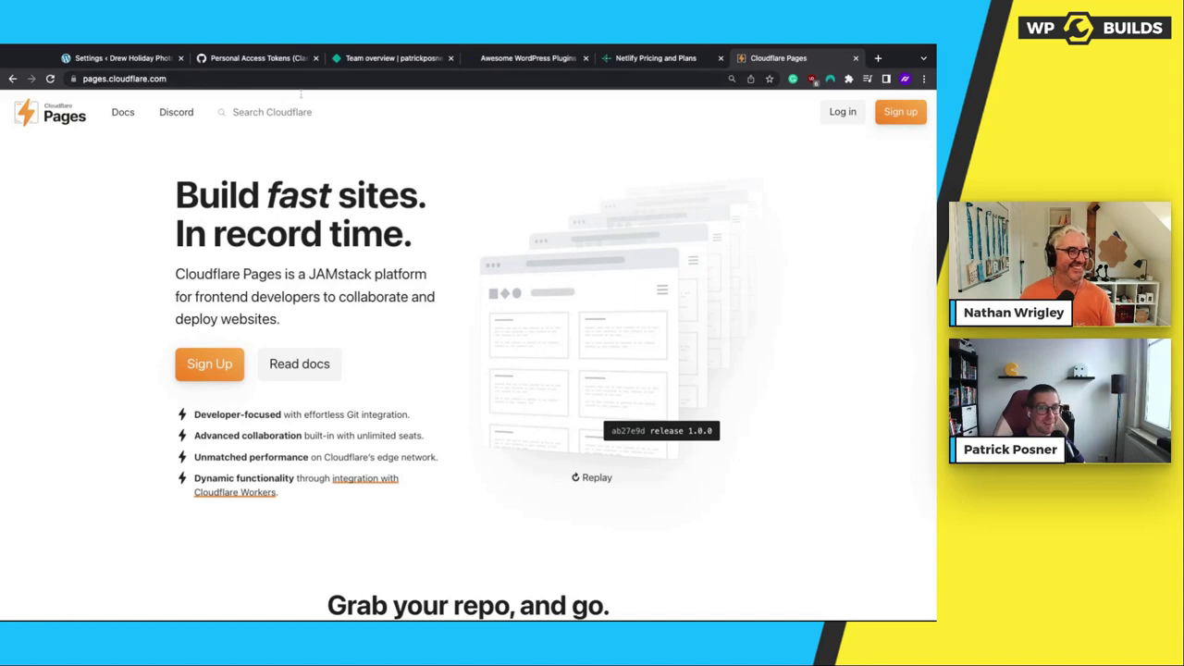
# Switch back to the Simply Static page in WordPress and check the running export's Activity Log and Export Log
pyautogui.click(111, 58)
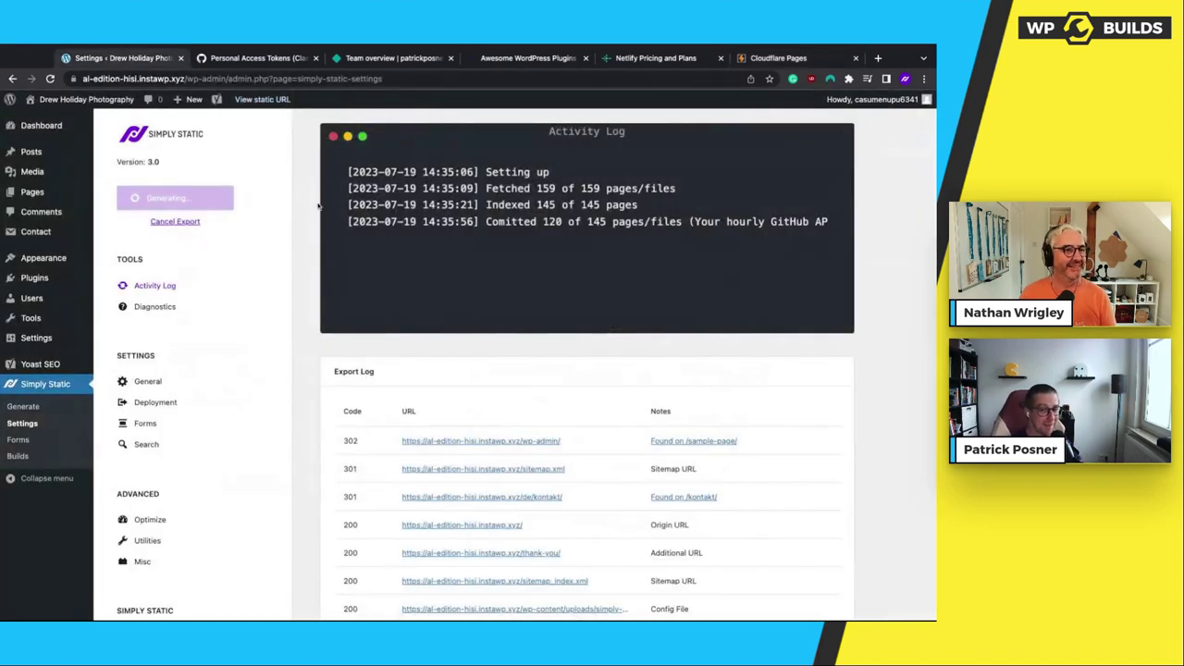
pyautogui.scroll(-1, 300, 349)
pyautogui.scroll(-1, 299, 348)
pyautogui.scroll(1, 300, 349)
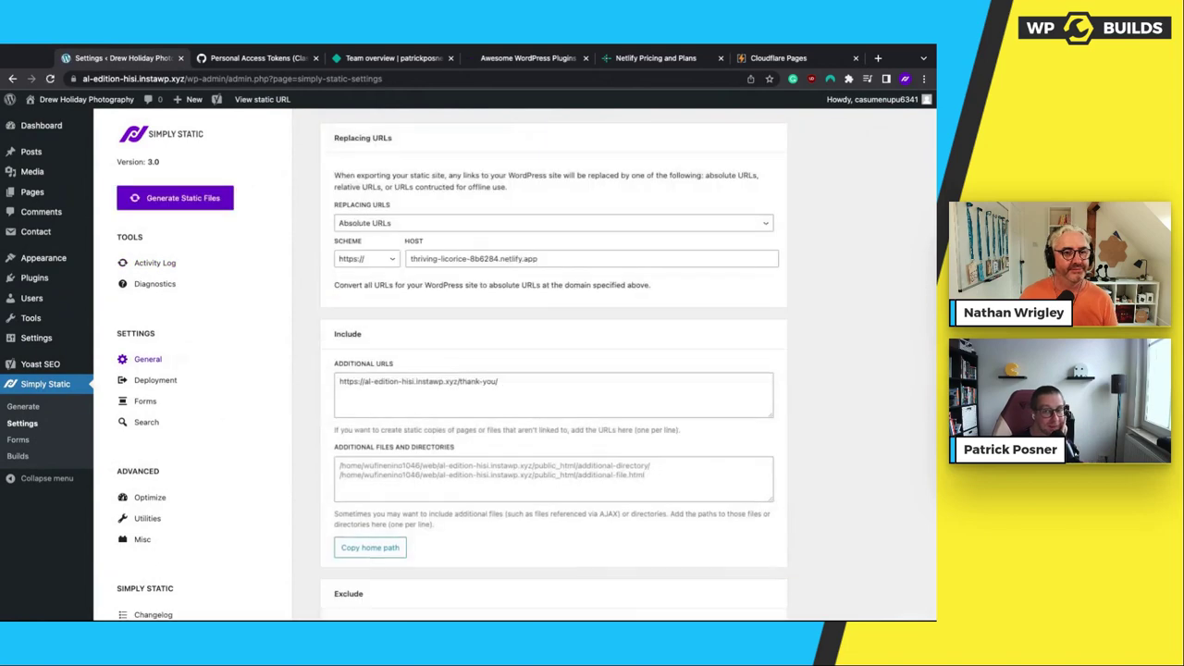
# Start generating the static files and examine the export's commit progress and hourly GitHub API rate limit in the Activity Log
pyautogui.click(175, 198)
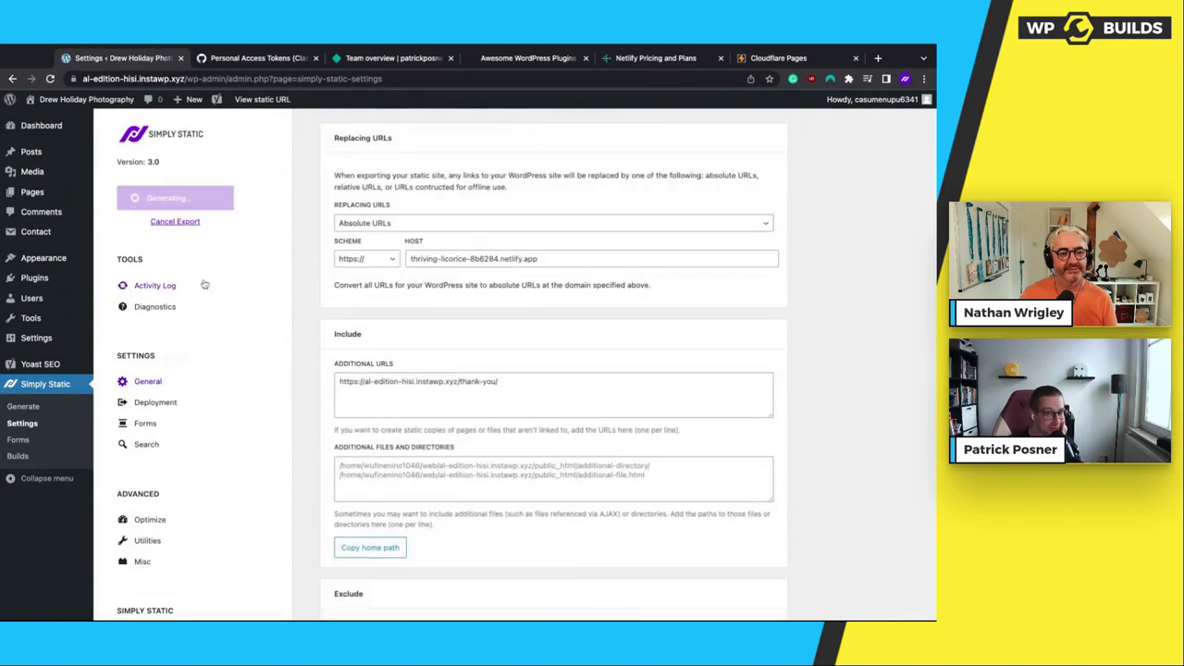
pyautogui.click(163, 286)
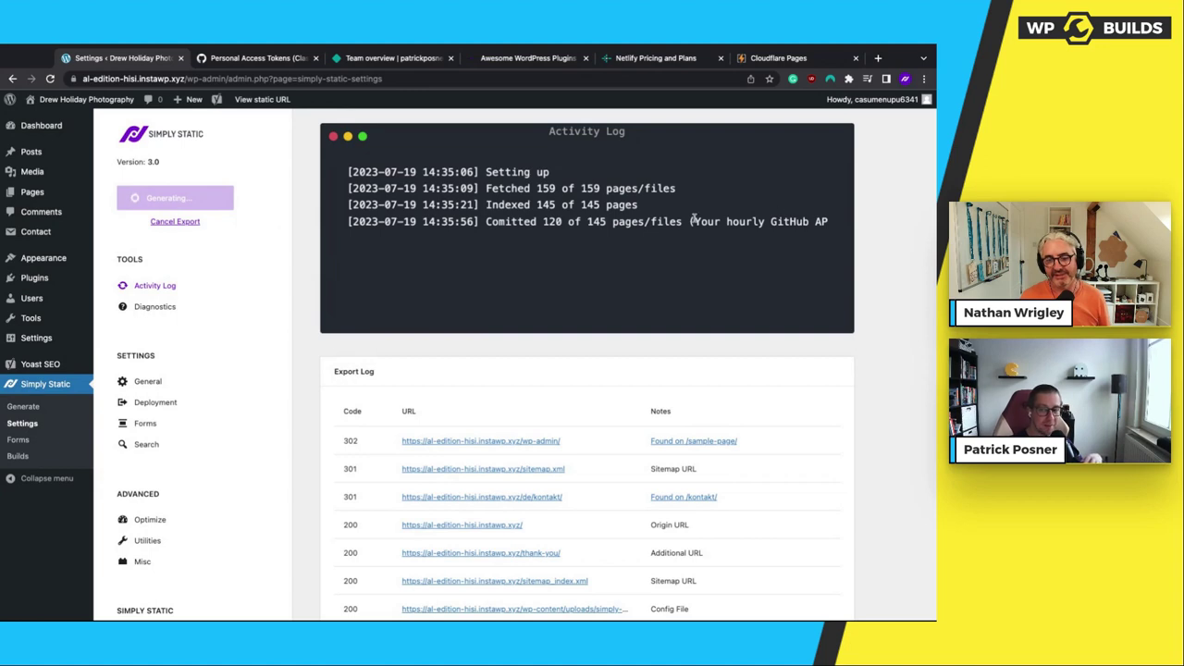
pyautogui.hscroll(5, 701, 218)
pyautogui.moveTo(704, 221); pyautogui.dragTo(764, 225)
pyautogui.click(747, 241)
pyautogui.hscroll(-5, 727, 222)
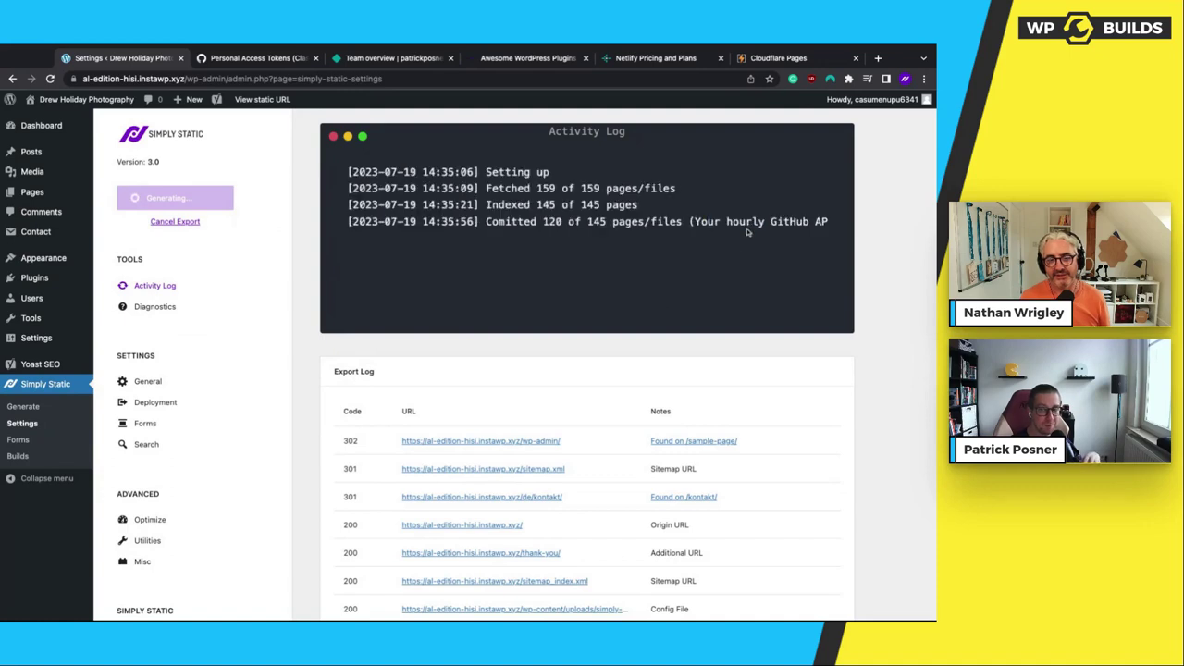
pyautogui.hscroll(5, 746, 228)
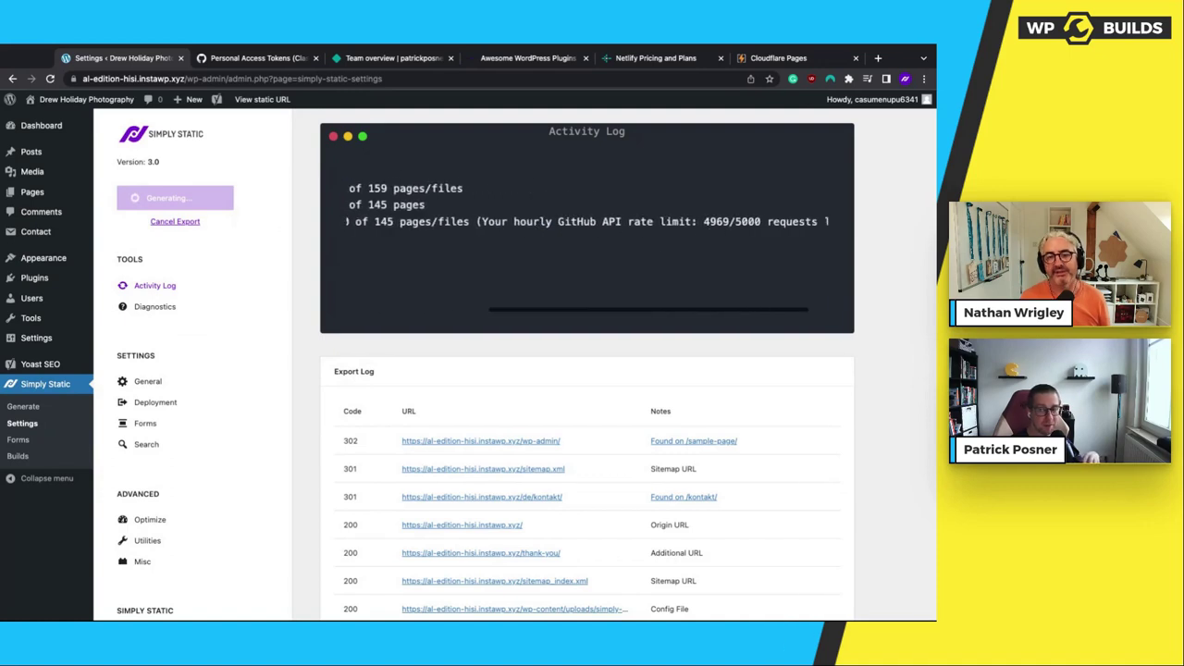
pyautogui.hscroll(-5, 703, 232)
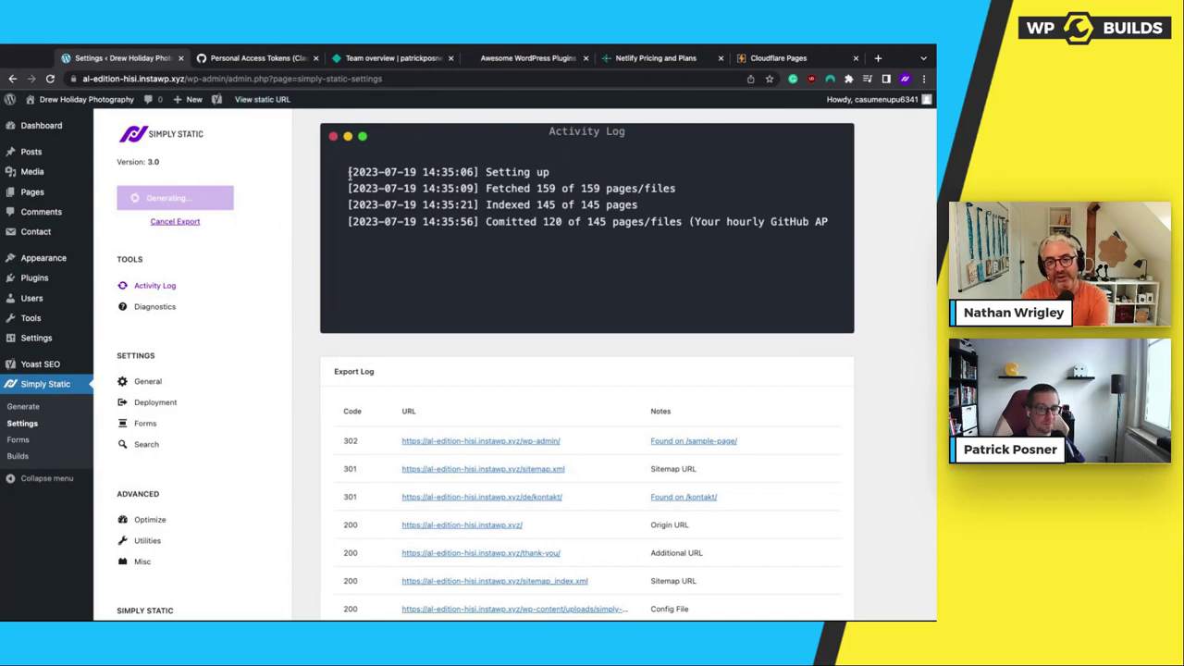
# Switch to GitHub and open the wp-builds-demo repository from the account's own repositories
pyautogui.click(247, 58)
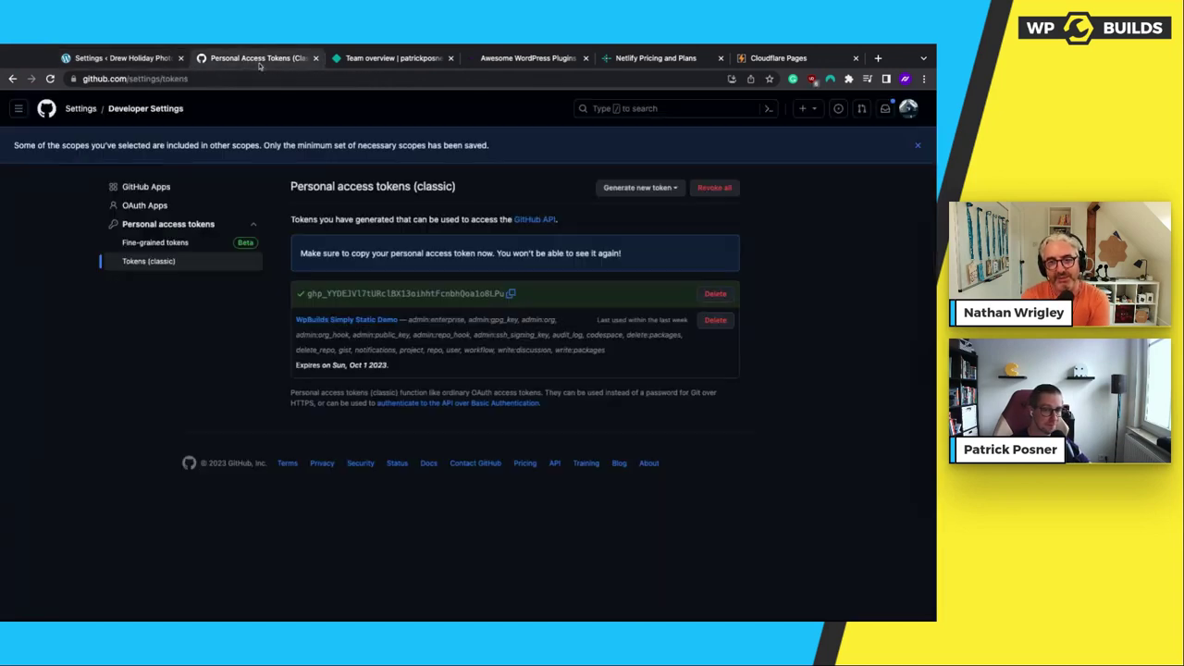
pyautogui.click(908, 109)
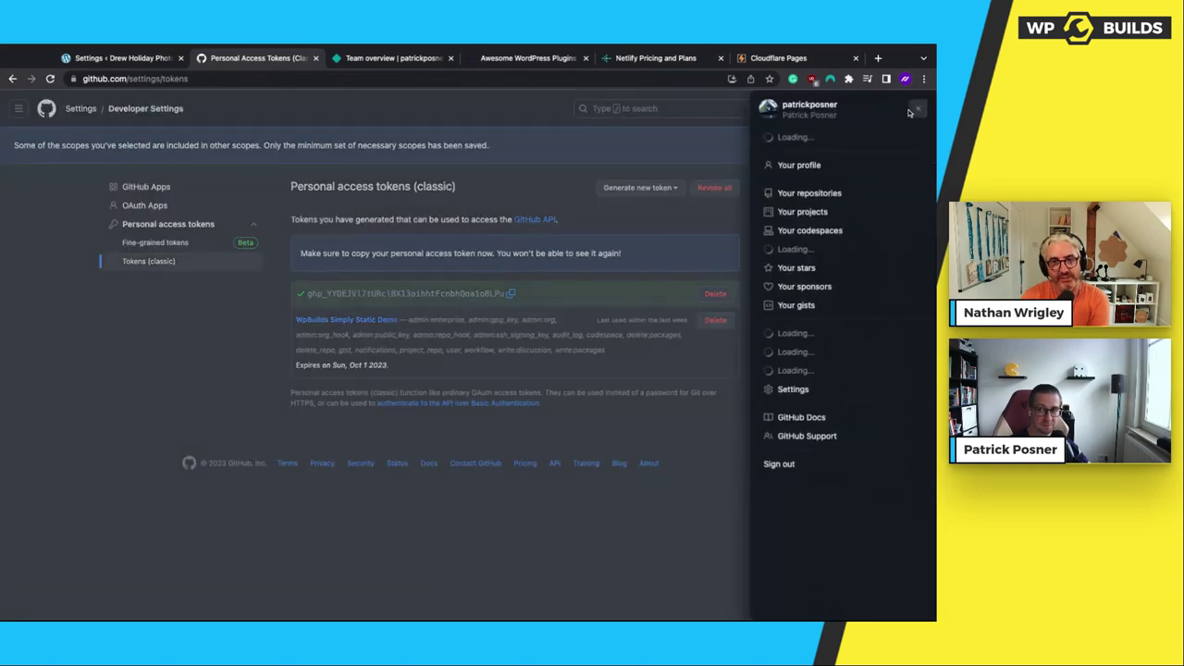
pyautogui.click(803, 195)
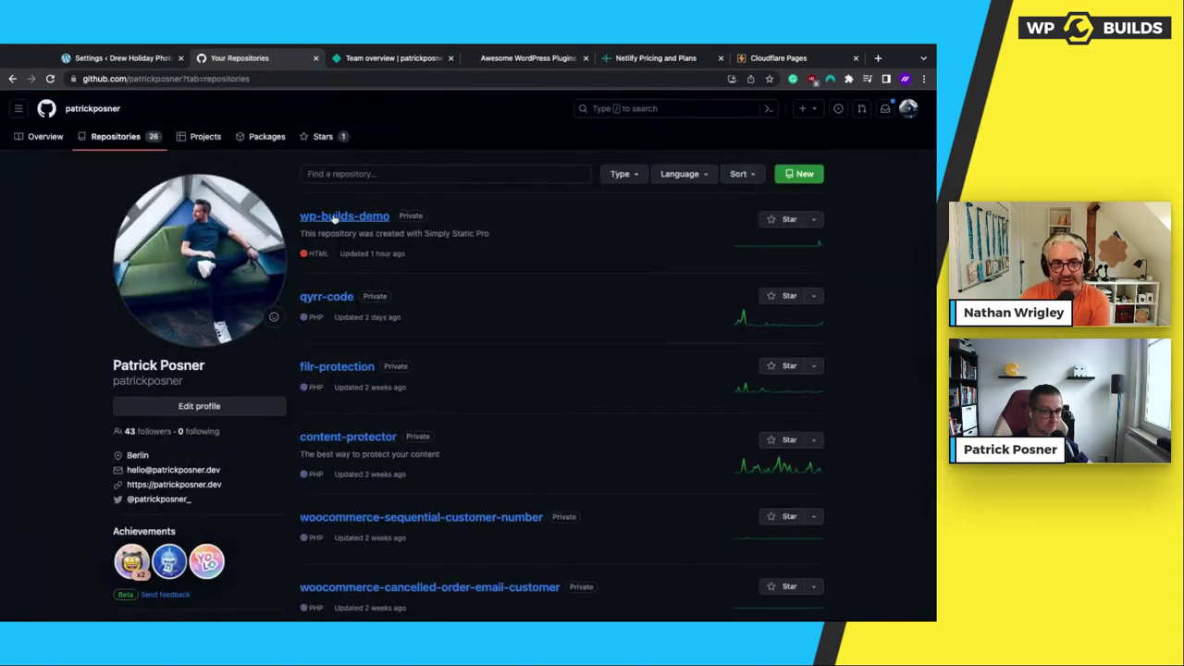
pyautogui.click(336, 217)
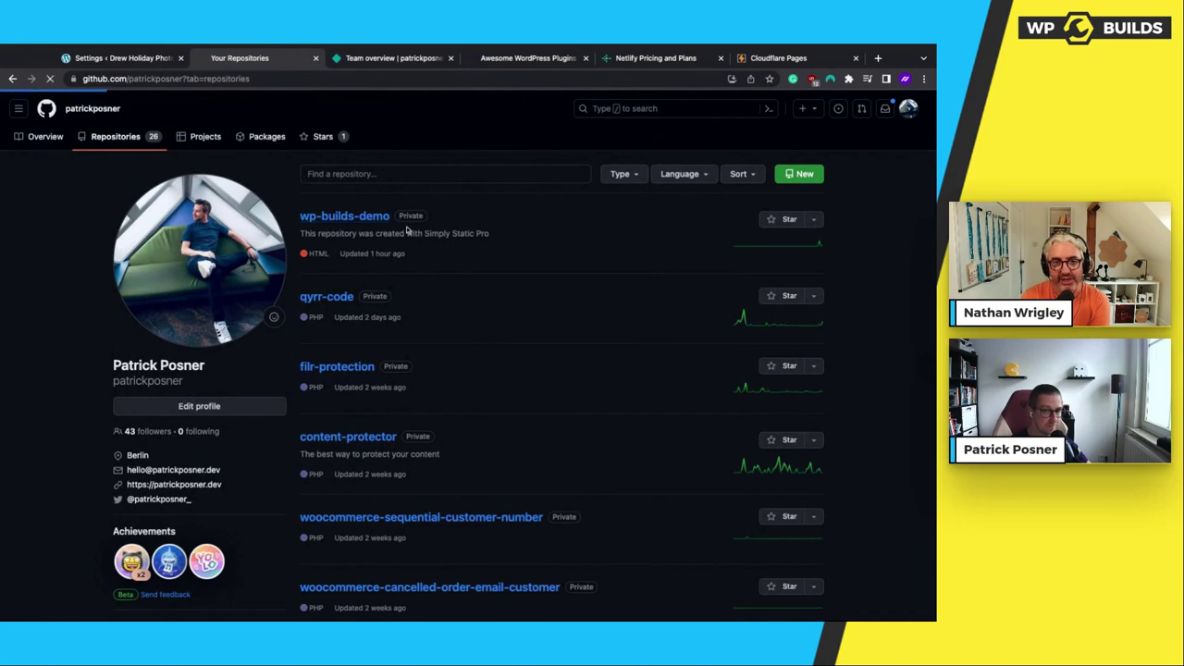
# Return to Simply Static in WordPress and check the commit entry in the Activity Log
pyautogui.click(130, 58)
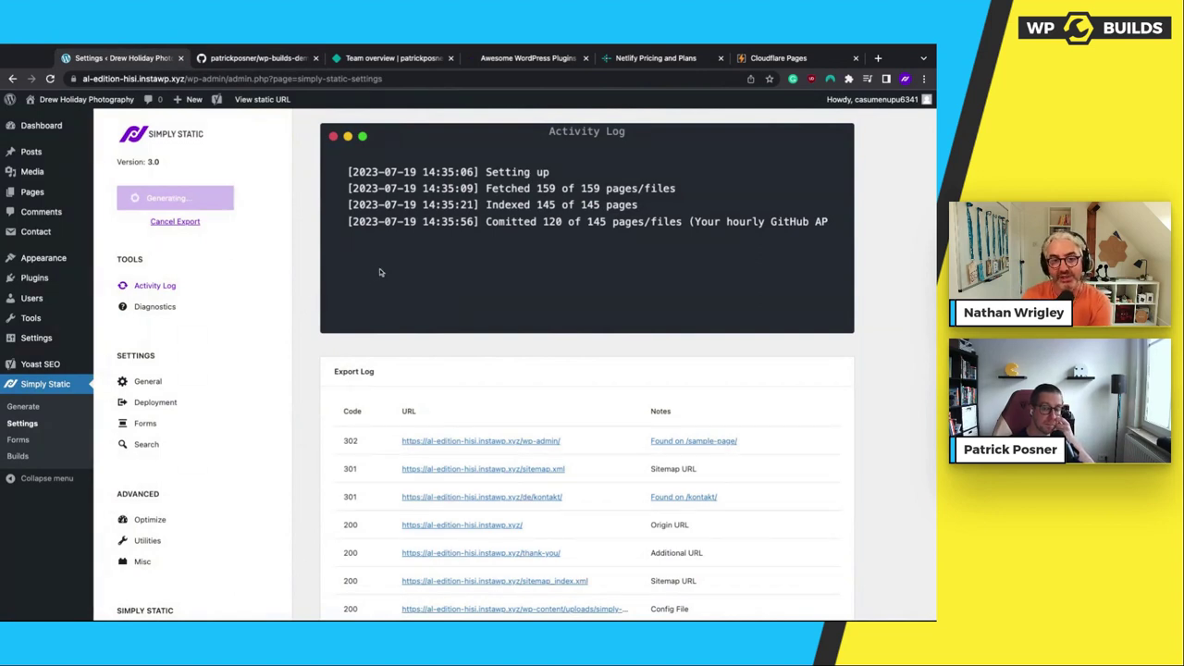
pyautogui.moveTo(483, 221); pyautogui.dragTo(626, 222)
pyautogui.click(484, 221)
pyautogui.doubleClick(551, 222)
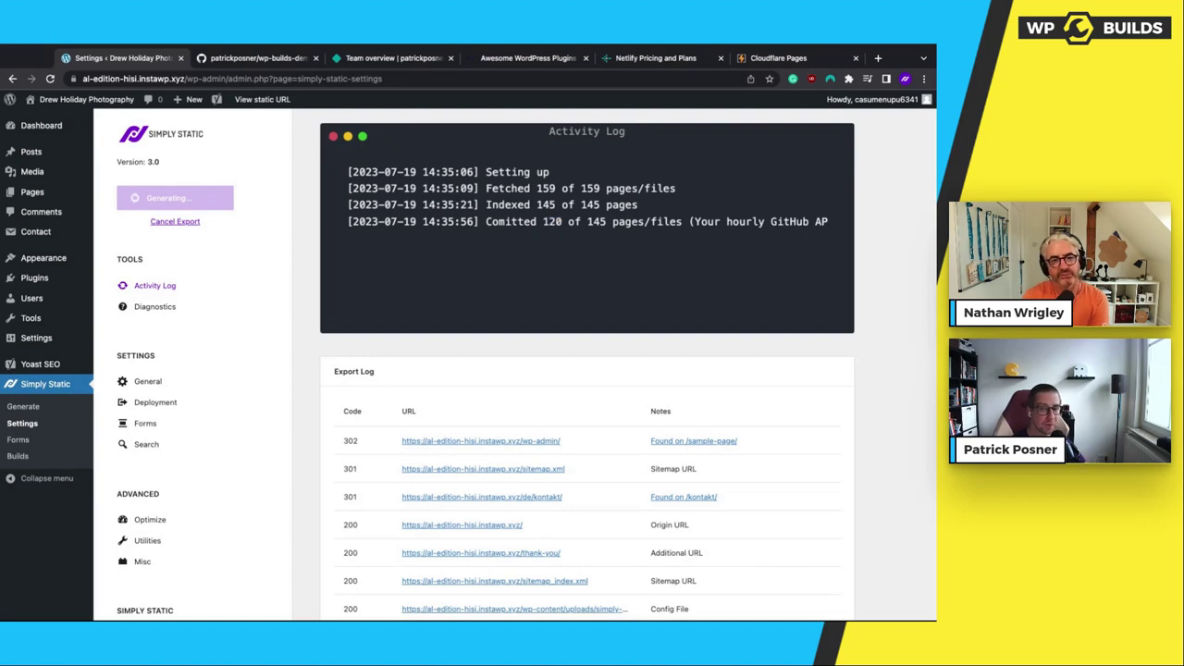
# Enable Debugging Mode in Simply Static's Misc settings and save the settings
pyautogui.scroll(-1, 181, 499)
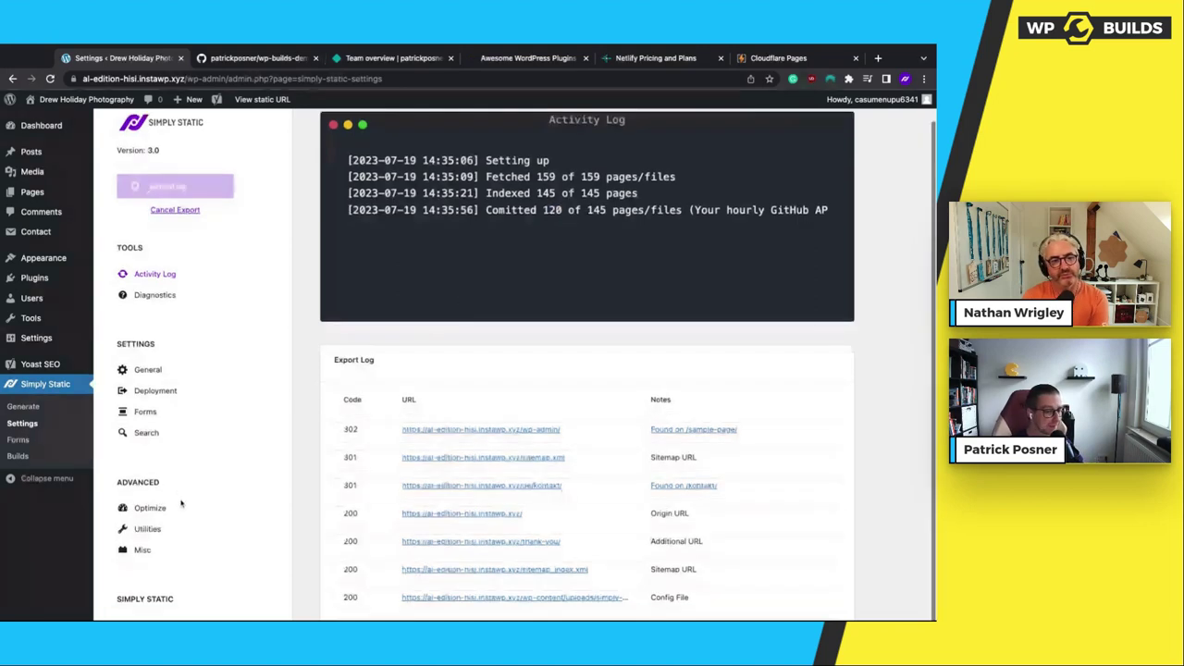
pyautogui.click(142, 549)
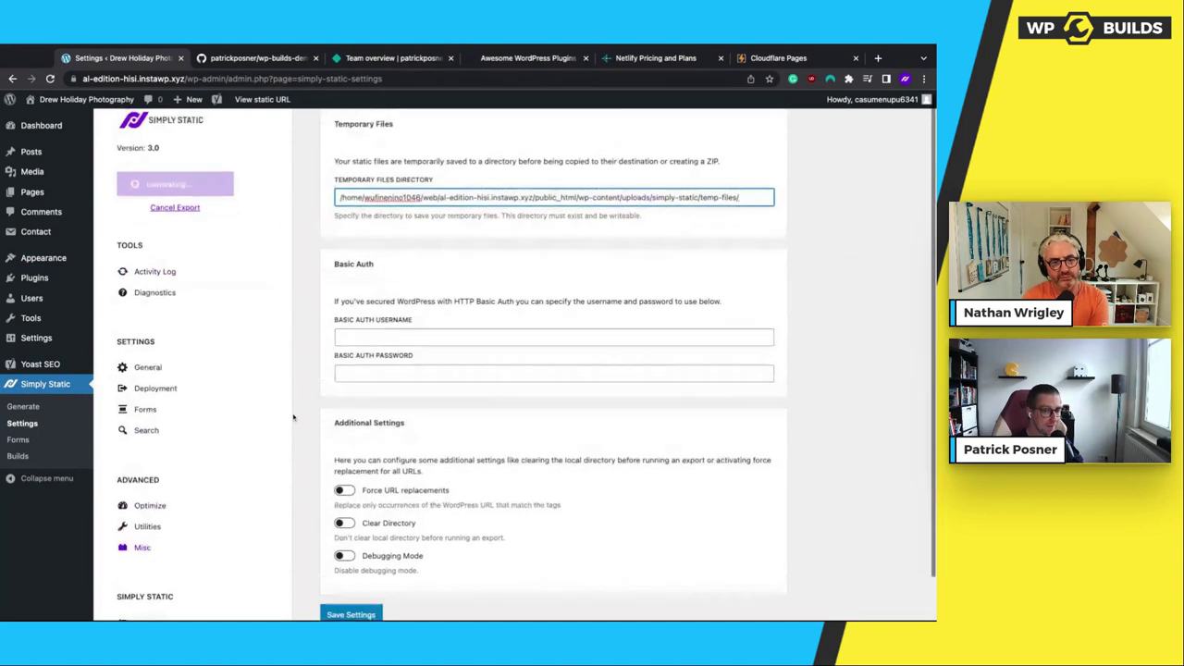
pyautogui.click(146, 529)
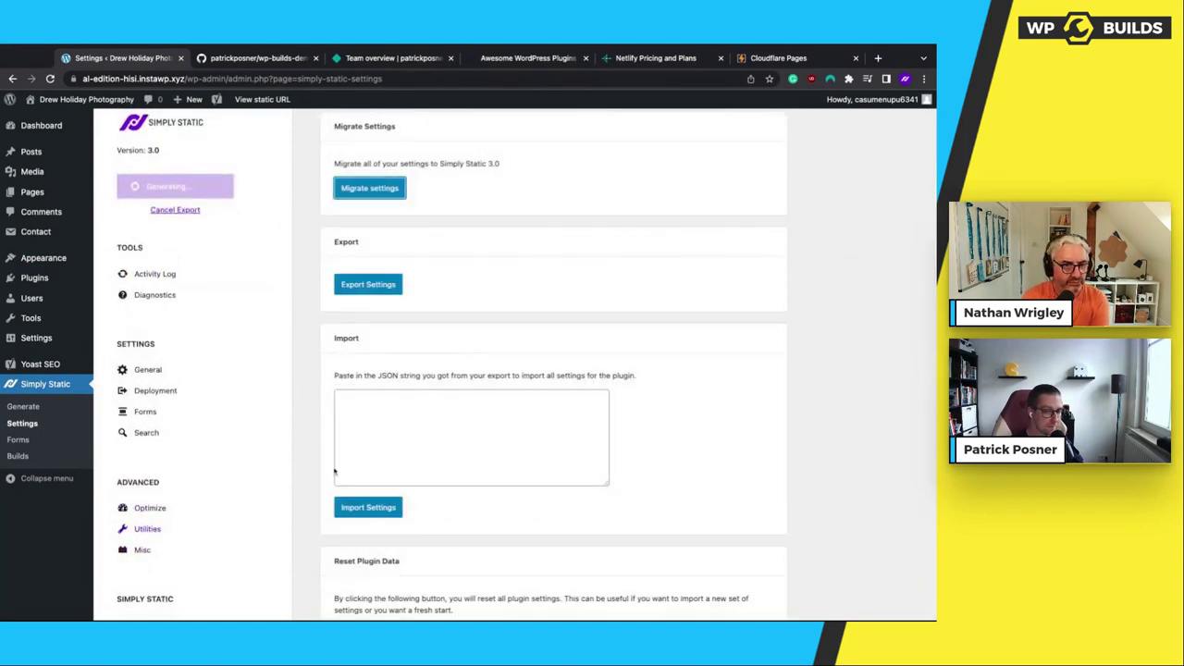
pyautogui.scroll(-3, 328, 479)
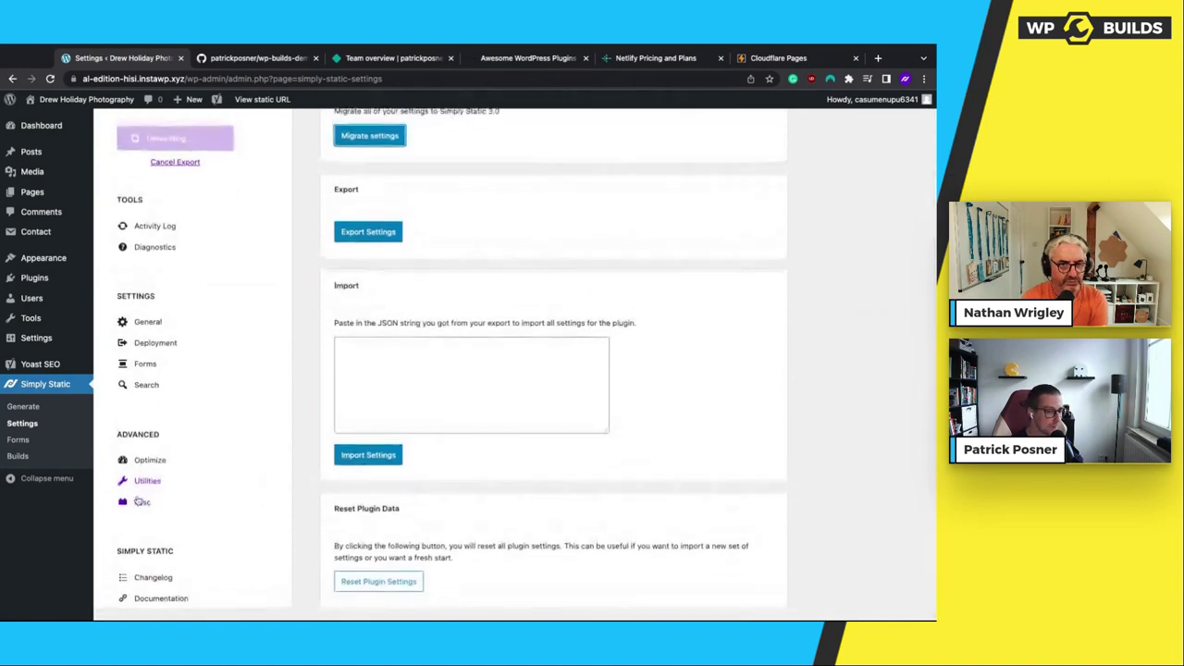
pyautogui.scroll(2, 311, 488)
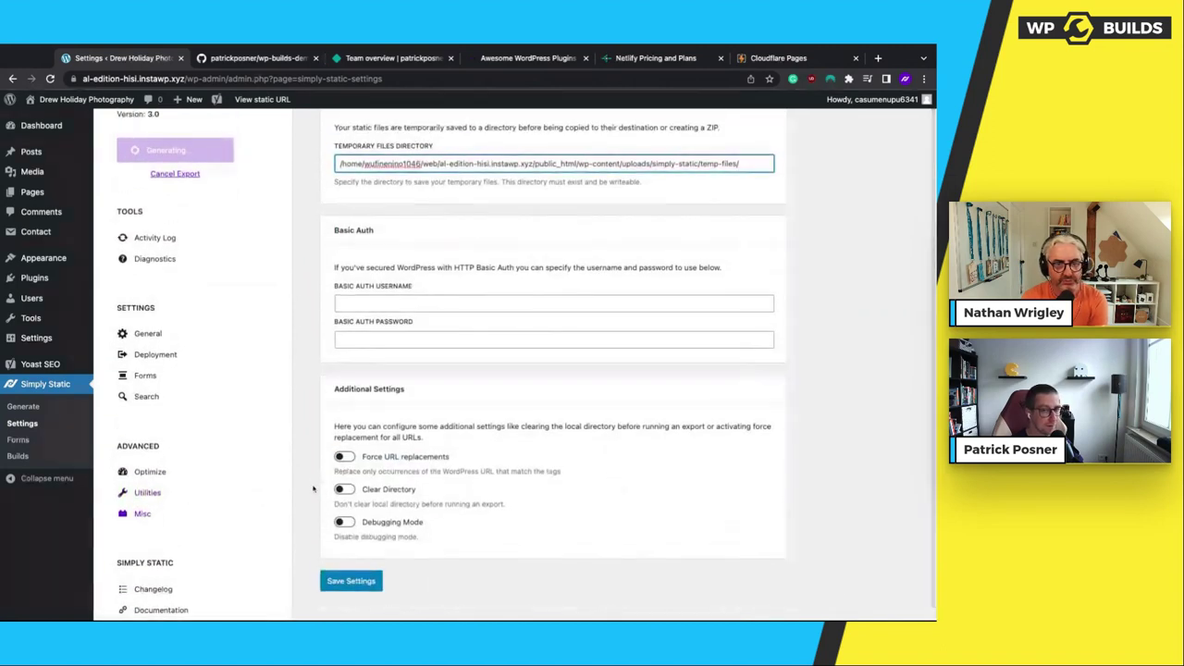
pyautogui.scroll(-3, 313, 488)
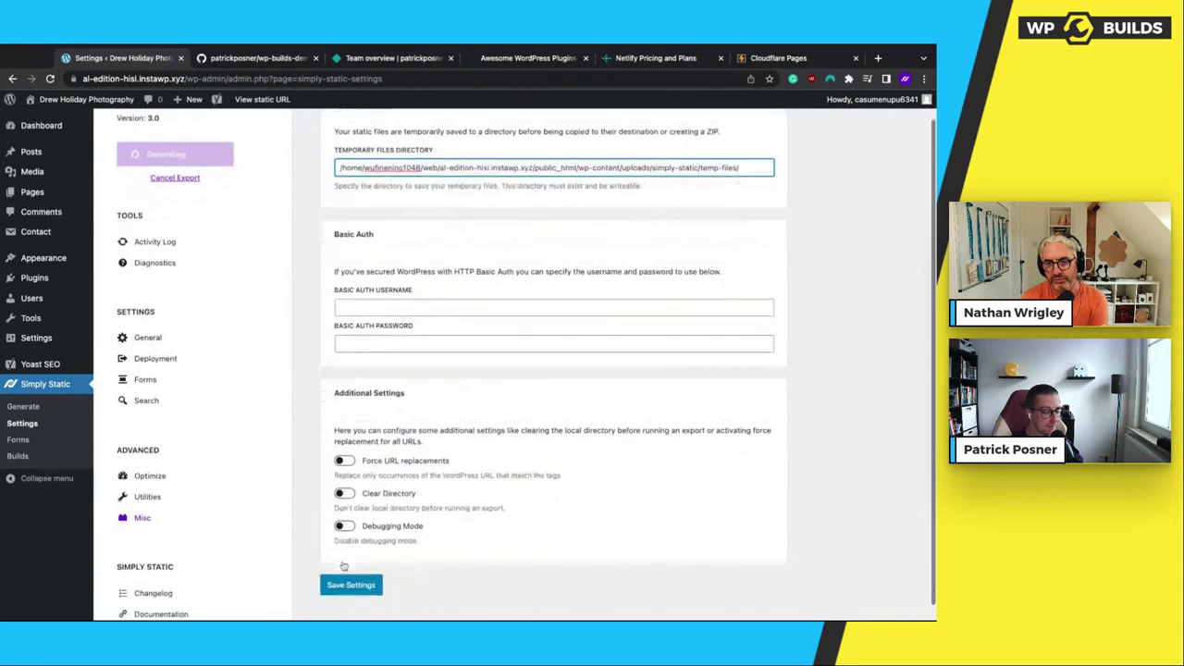
pyautogui.click(343, 510)
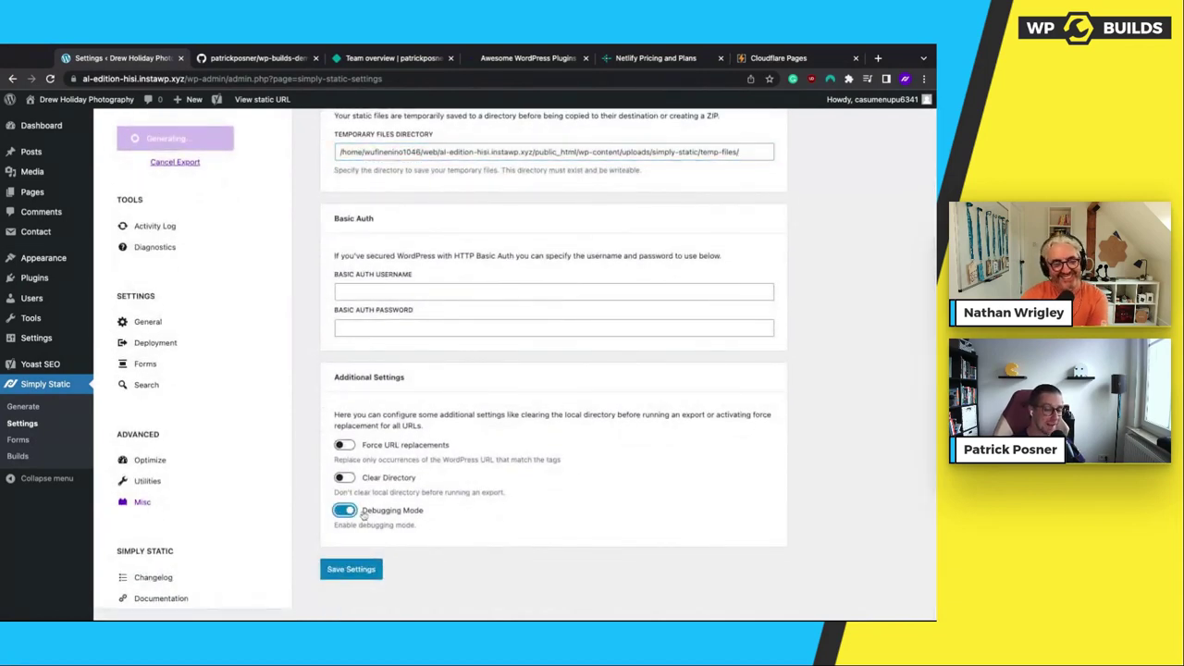
pyautogui.click(350, 568)
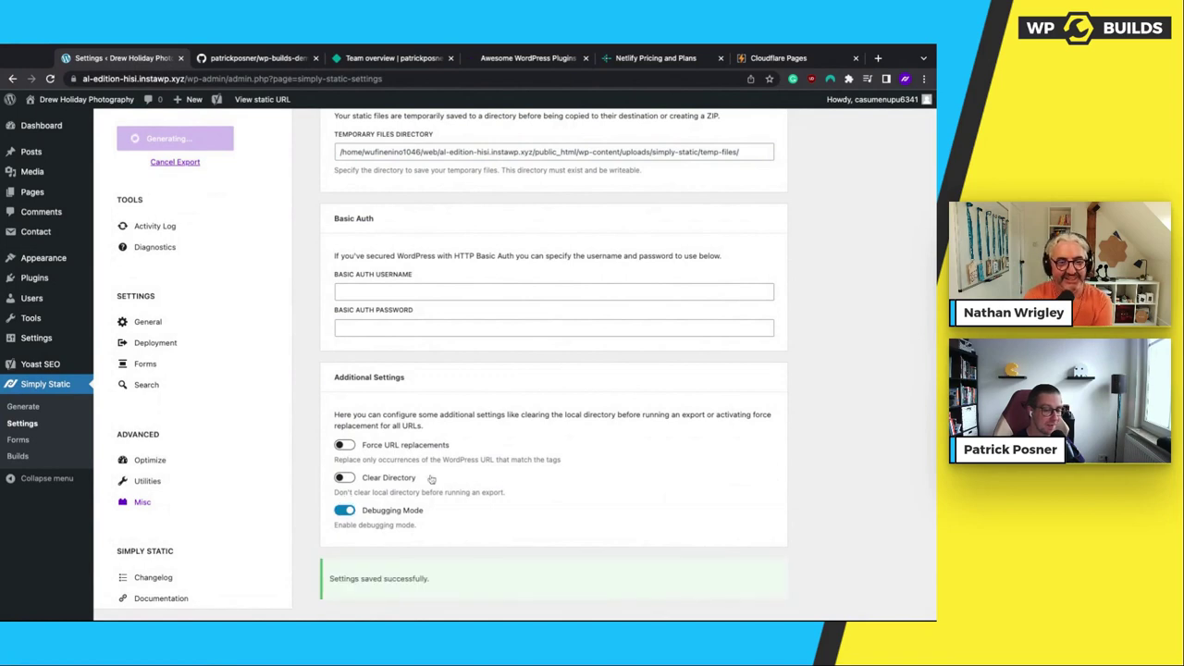
# Check the export's progress in the Activity Log, reload the Simply Static settings page and reopen the log
pyautogui.scroll(1, 232, 296)
pyautogui.click(157, 239)
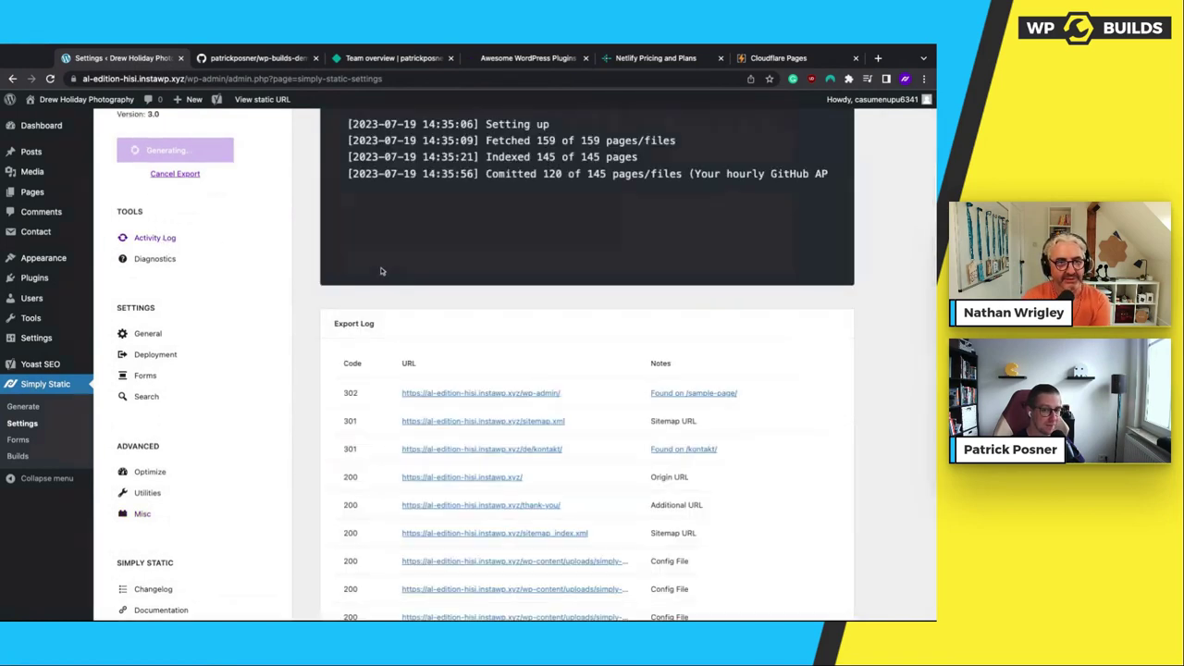
pyautogui.scroll(1, 341, 274)
pyautogui.scroll(-1, 218, 254)
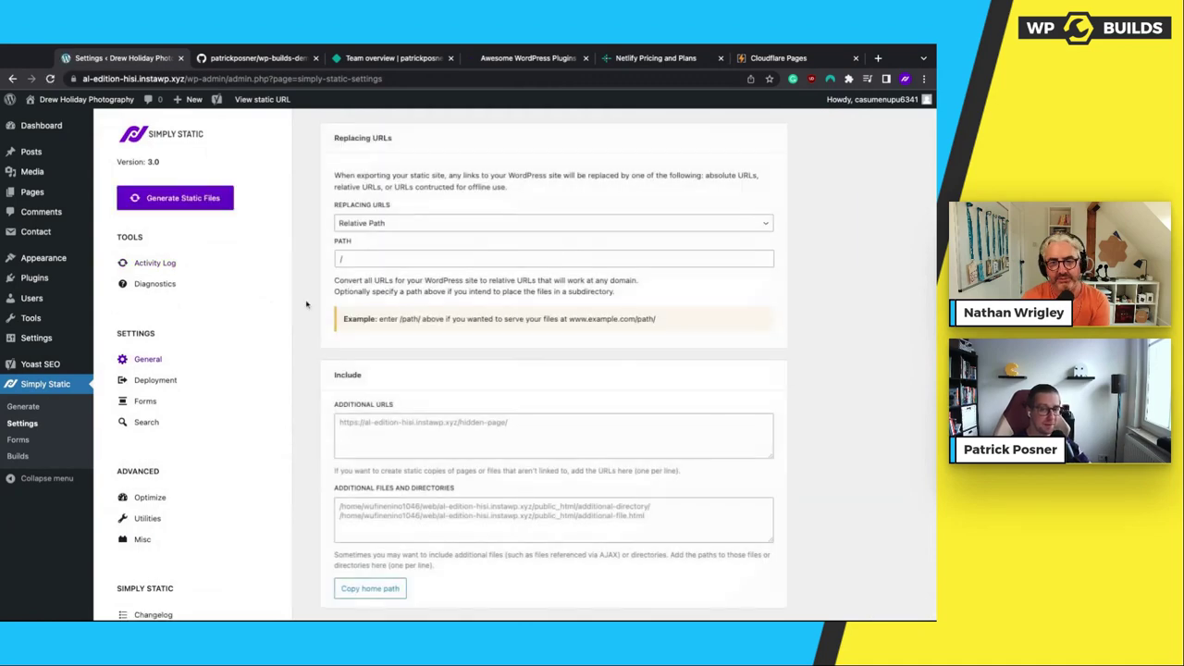
pyautogui.click(154, 262)
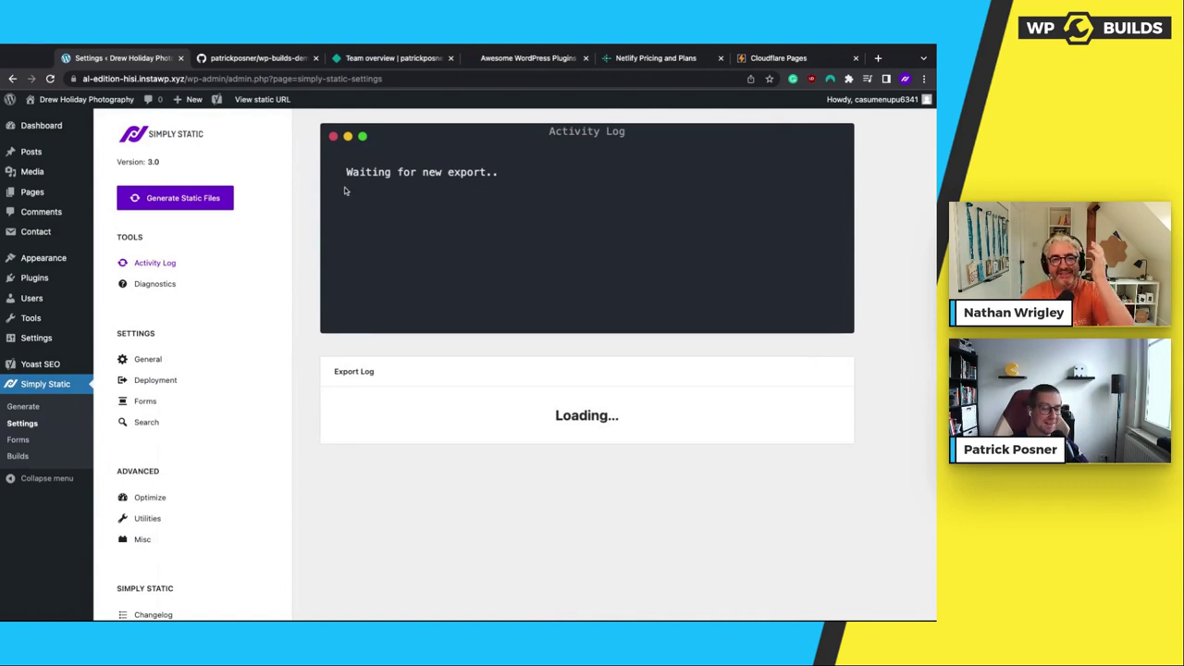
# Examine the exported folders and files in the wp-builds-demo repository on GitHub, rechecking the Simply Static Activity Log in between
pyautogui.click(263, 57)
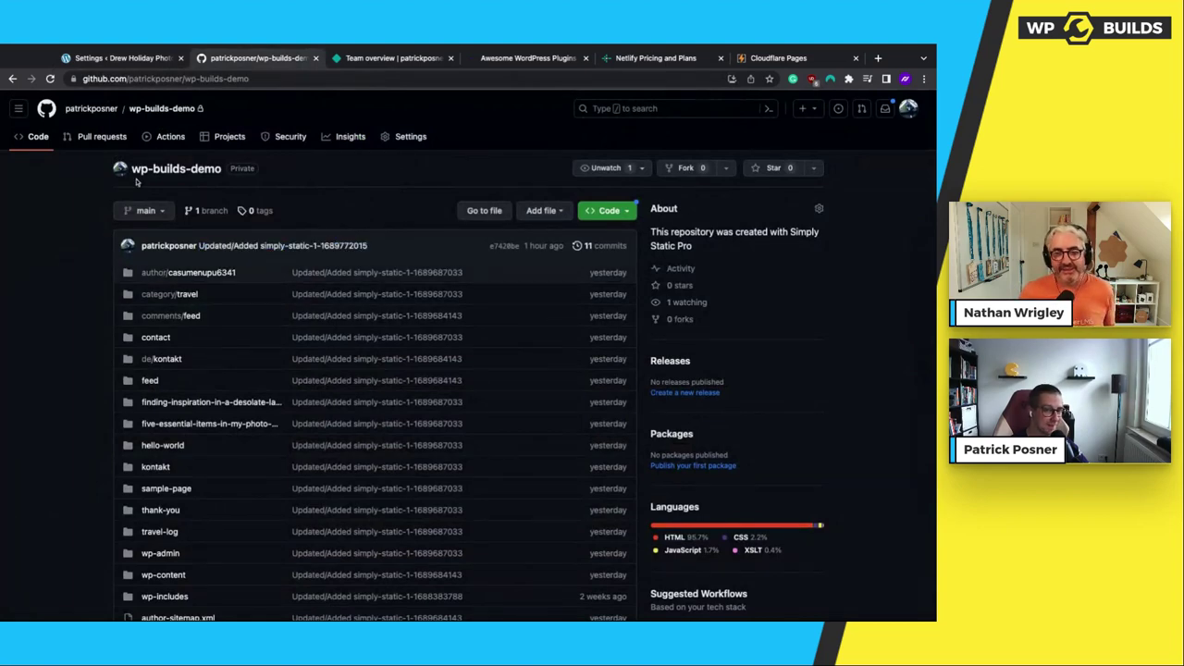
pyautogui.scroll(-3, 99, 330)
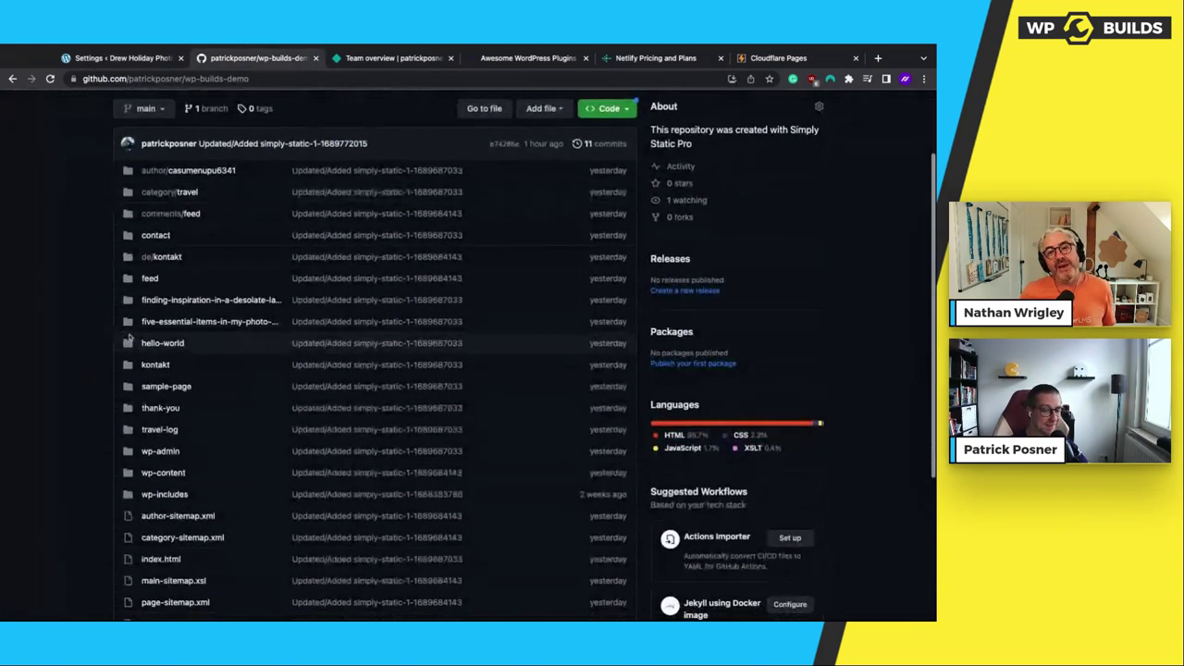
pyautogui.scroll(3, 130, 337)
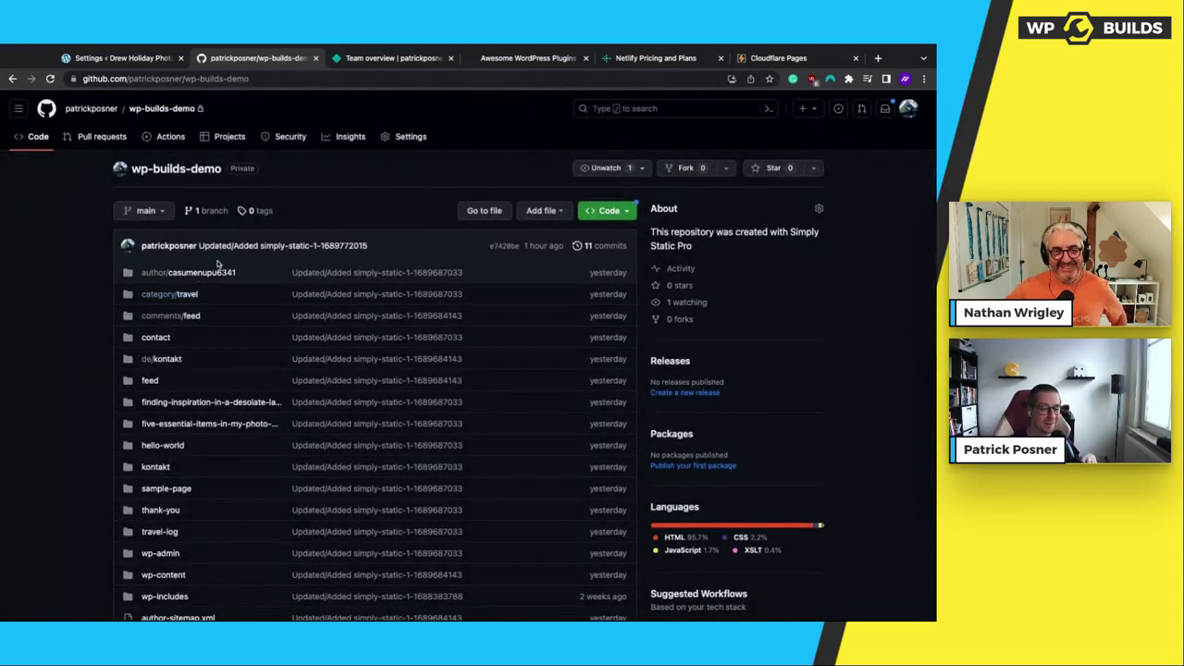
pyautogui.click(116, 58)
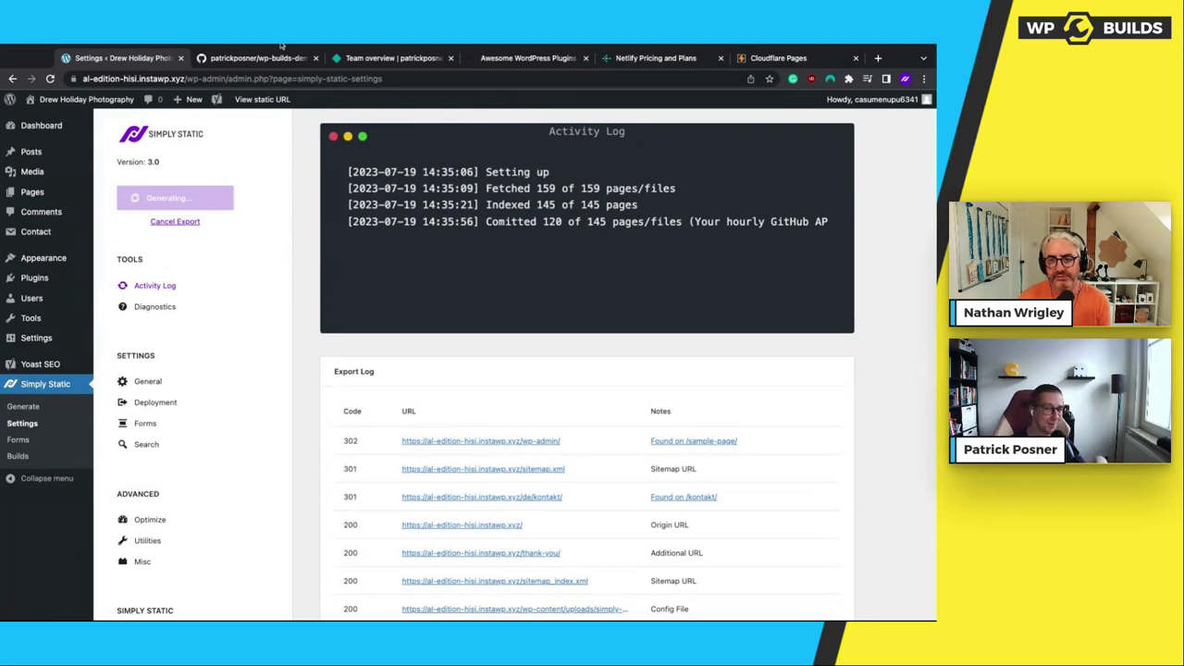
pyautogui.click(254, 58)
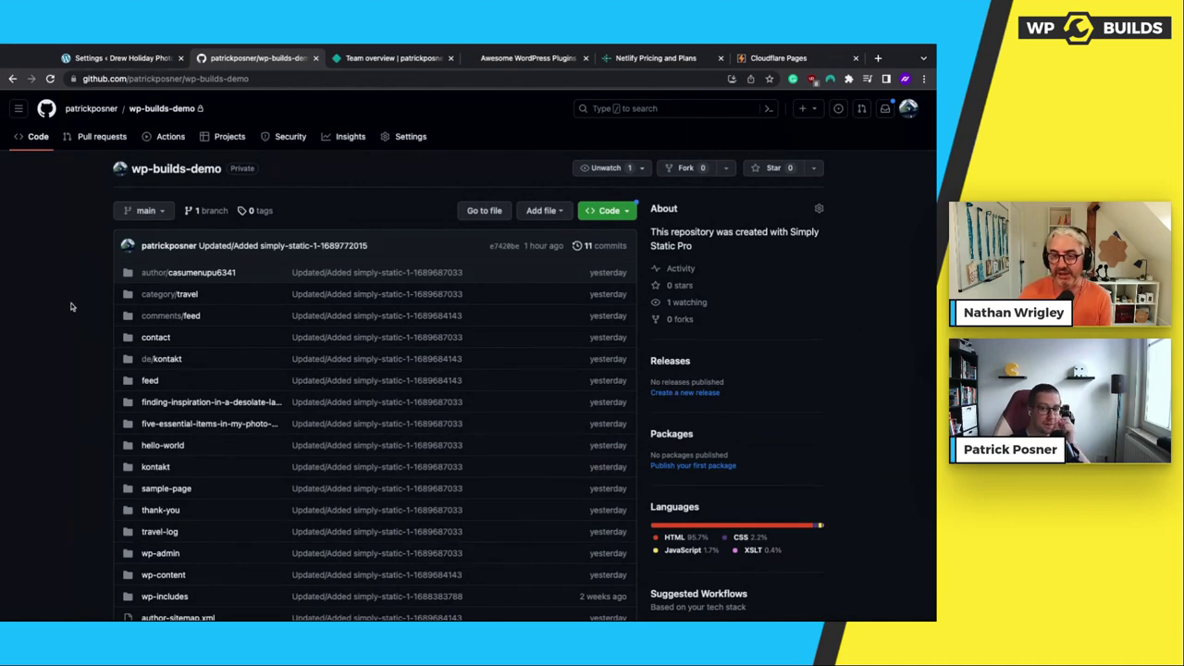
pyautogui.scroll(-3, 70, 324)
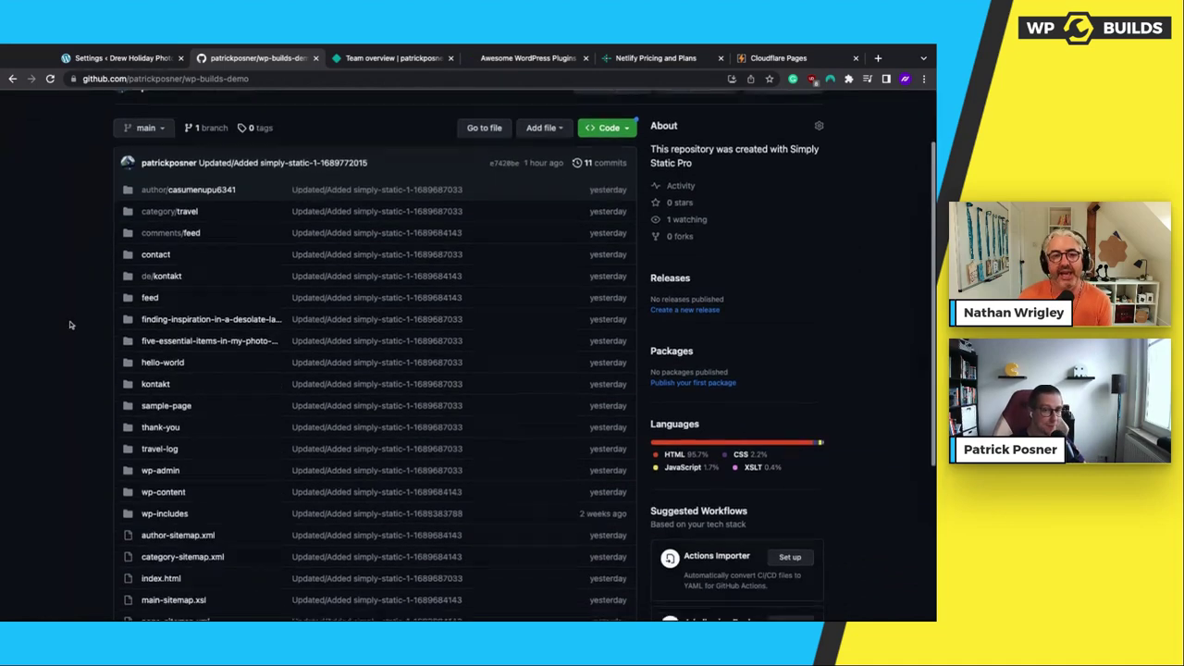
pyautogui.scroll(3, 259, 283)
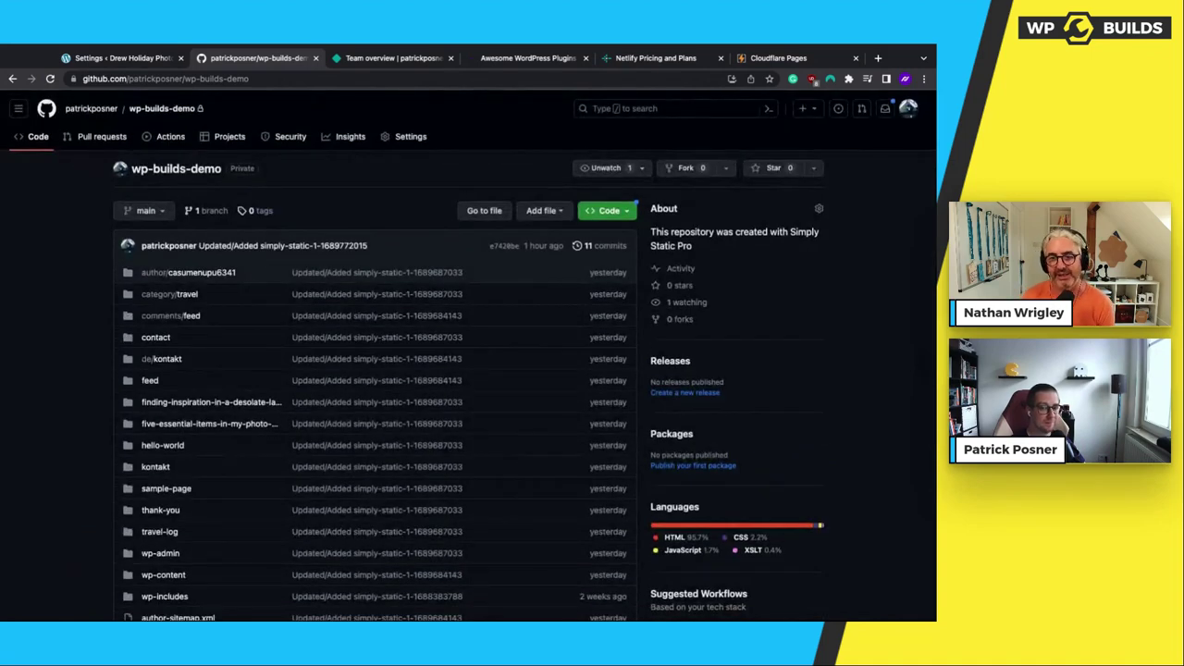
pyautogui.scroll(-2, 84, 393)
pyautogui.scroll(2, 84, 393)
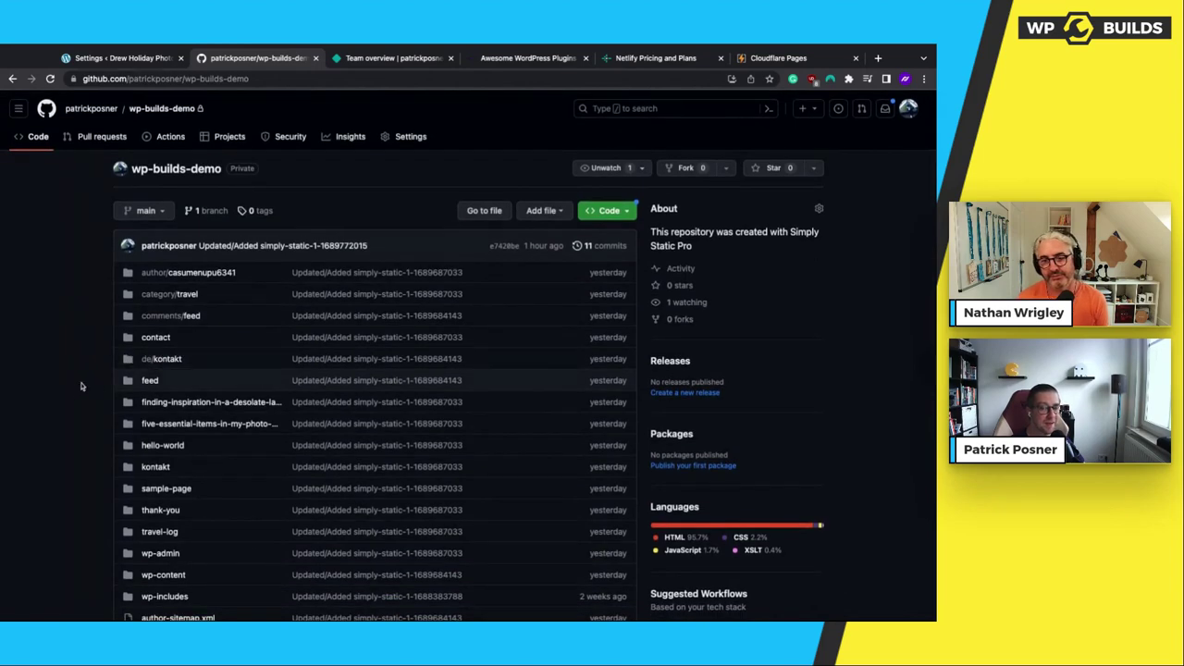
# Switch back to Simply Static, cancel the running export and review the job's closing entries in the Activity Log
pyautogui.click(120, 57)
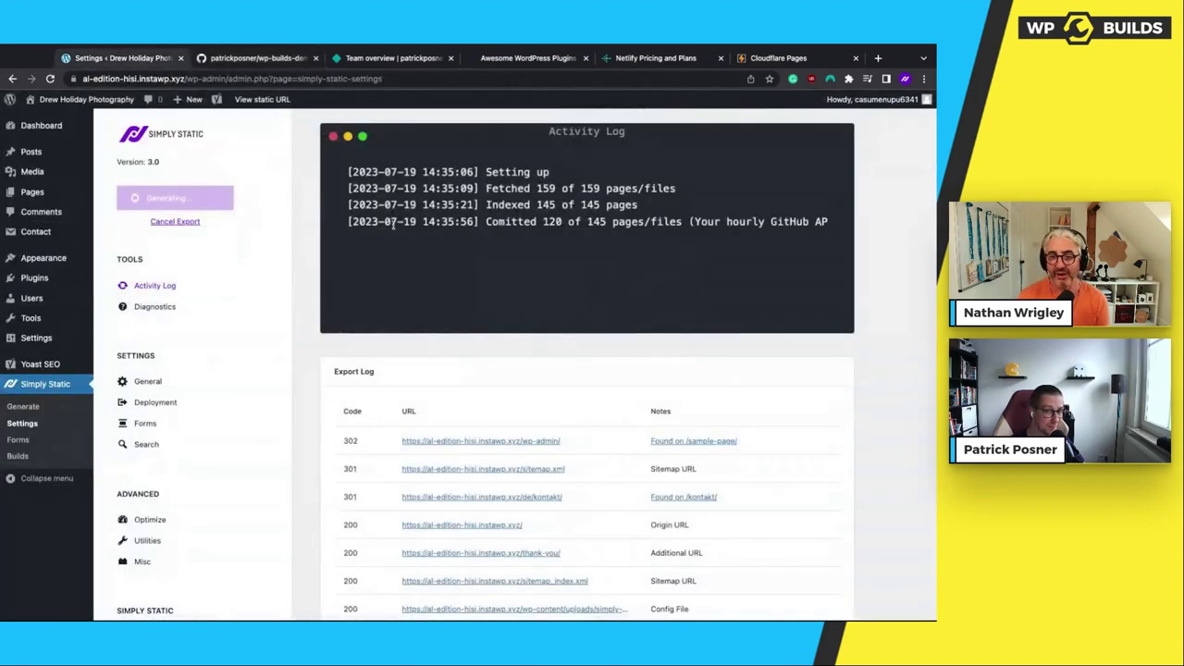
pyautogui.click(169, 224)
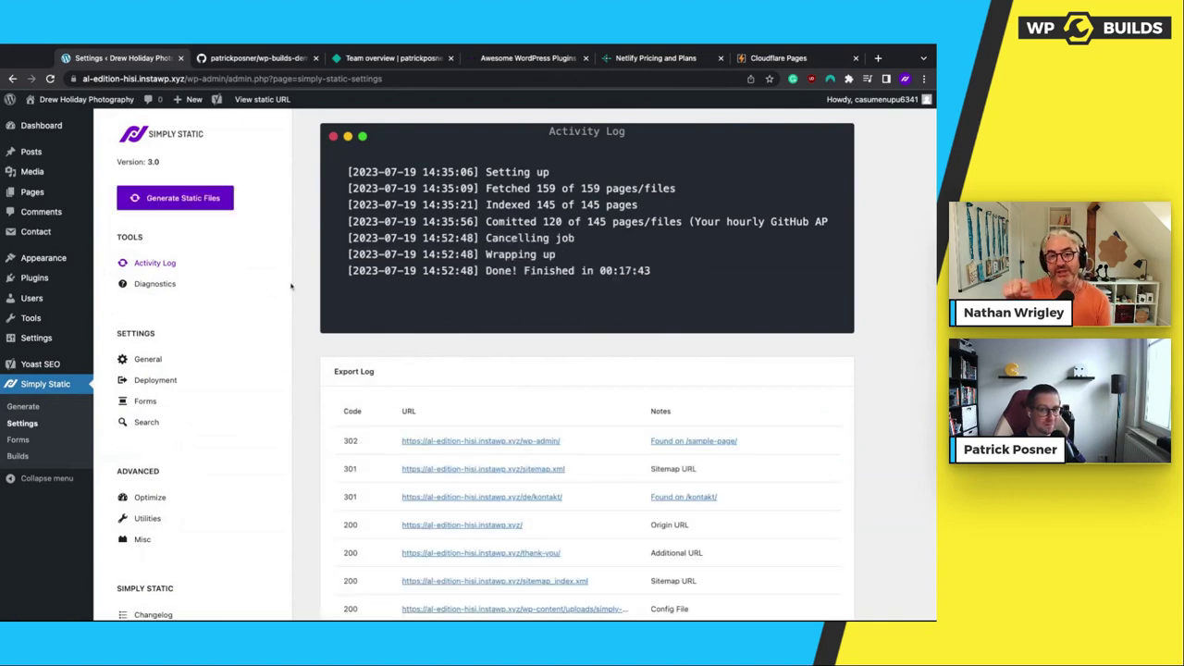
pyautogui.scroll(-1, 291, 287)
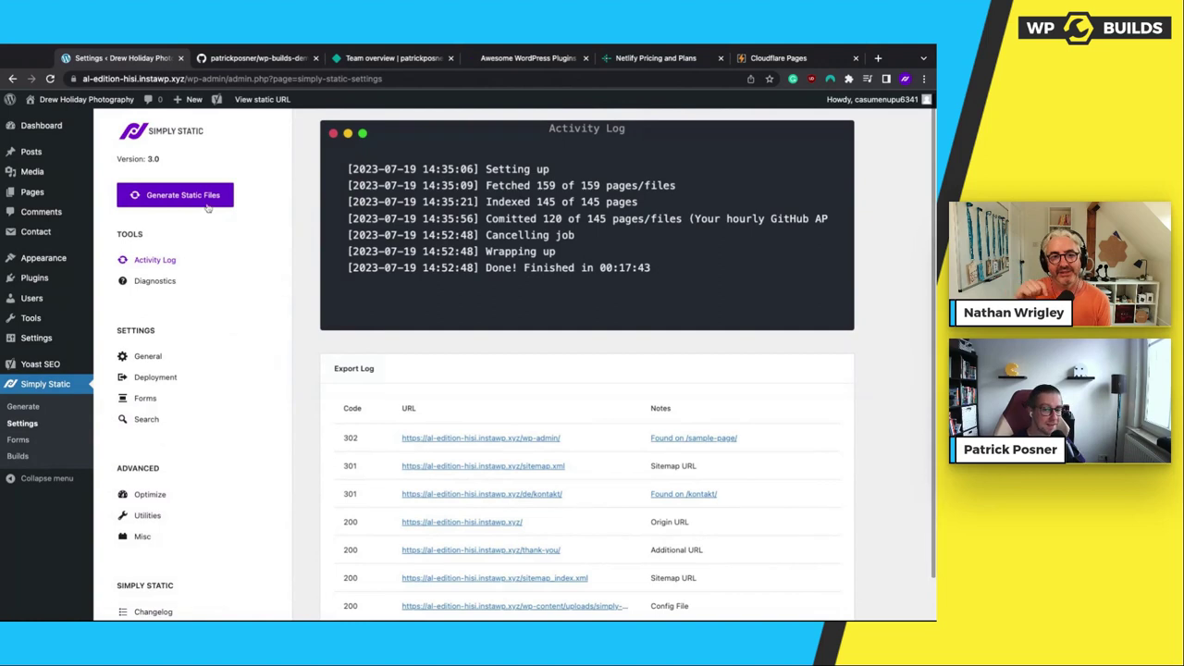
pyautogui.moveTo(478, 200); pyautogui.dragTo(651, 268)
pyautogui.click(574, 292)
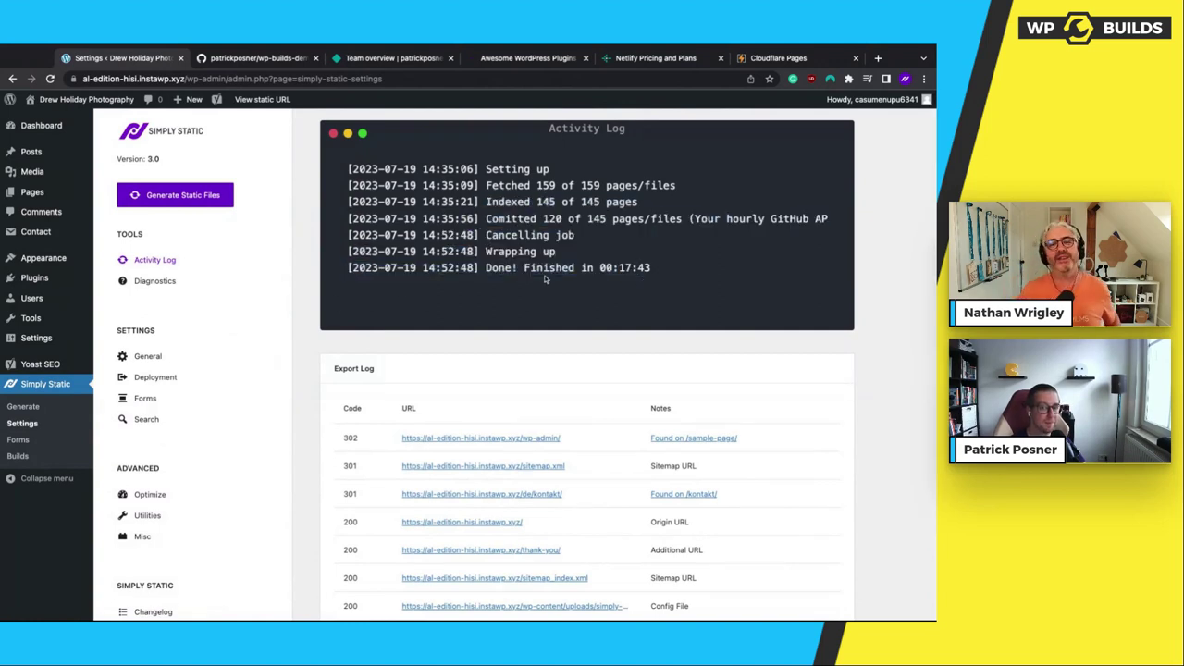
pyautogui.moveTo(480, 235); pyautogui.dragTo(607, 241)
pyautogui.click(607, 241)
pyautogui.moveTo(334, 237); pyautogui.dragTo(559, 252)
pyautogui.click(618, 251)
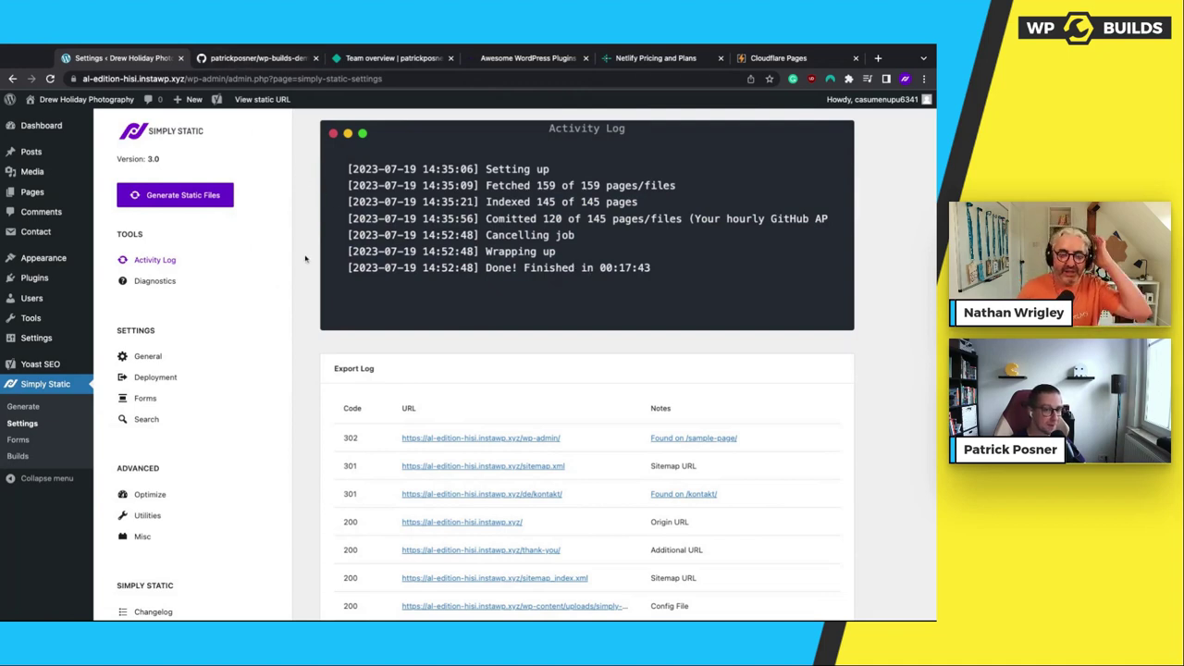
# Start a new static file export in Simply Static and switch to the wp-builds-demo repository on GitHub
pyautogui.click(176, 194)
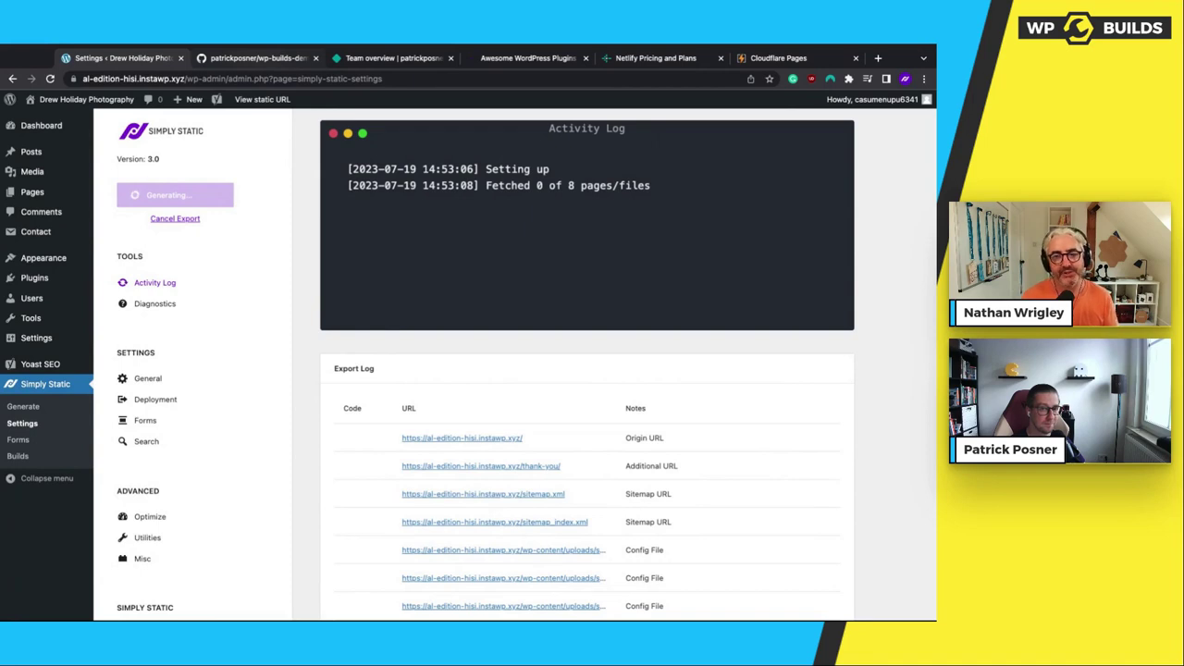
pyautogui.click(250, 57)
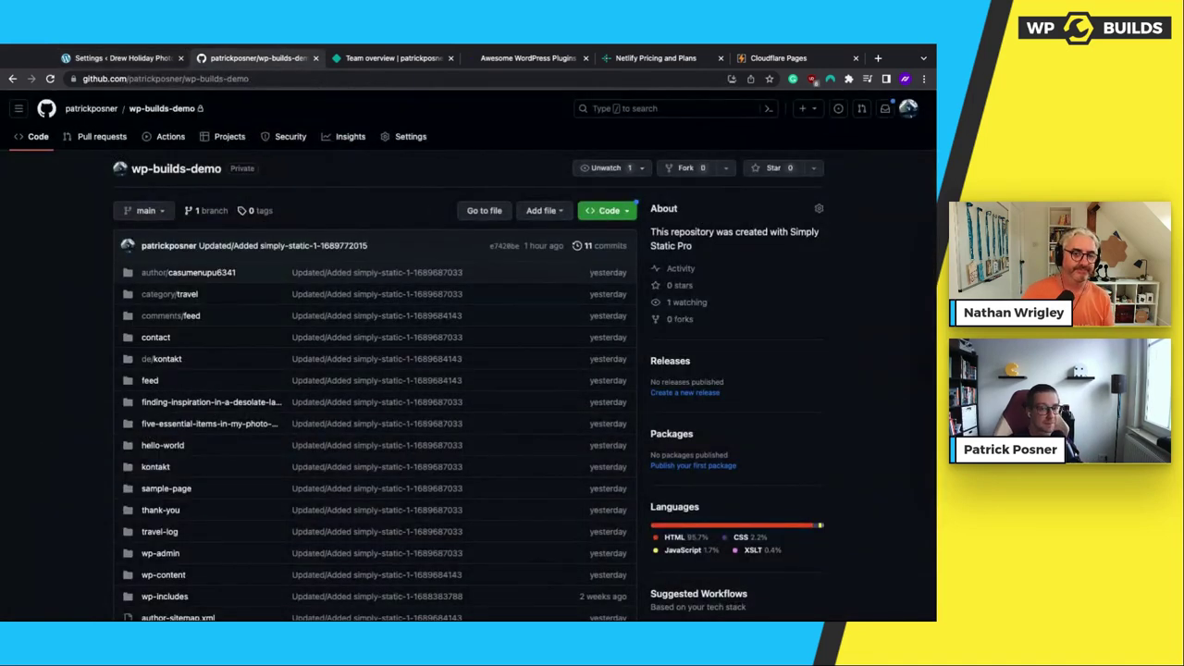
# Open index.html from the wp-builds-demo repository and examine its meta tags, title and style code
pyautogui.scroll(-1, 59, 318)
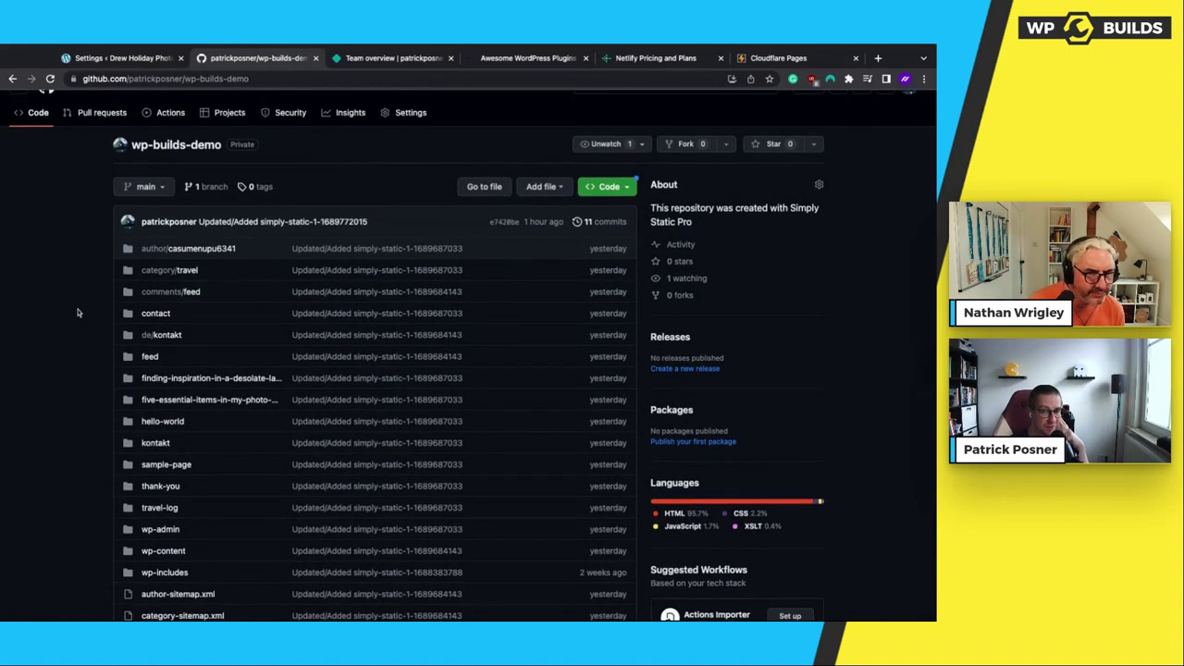
pyautogui.scroll(-2, 83, 319)
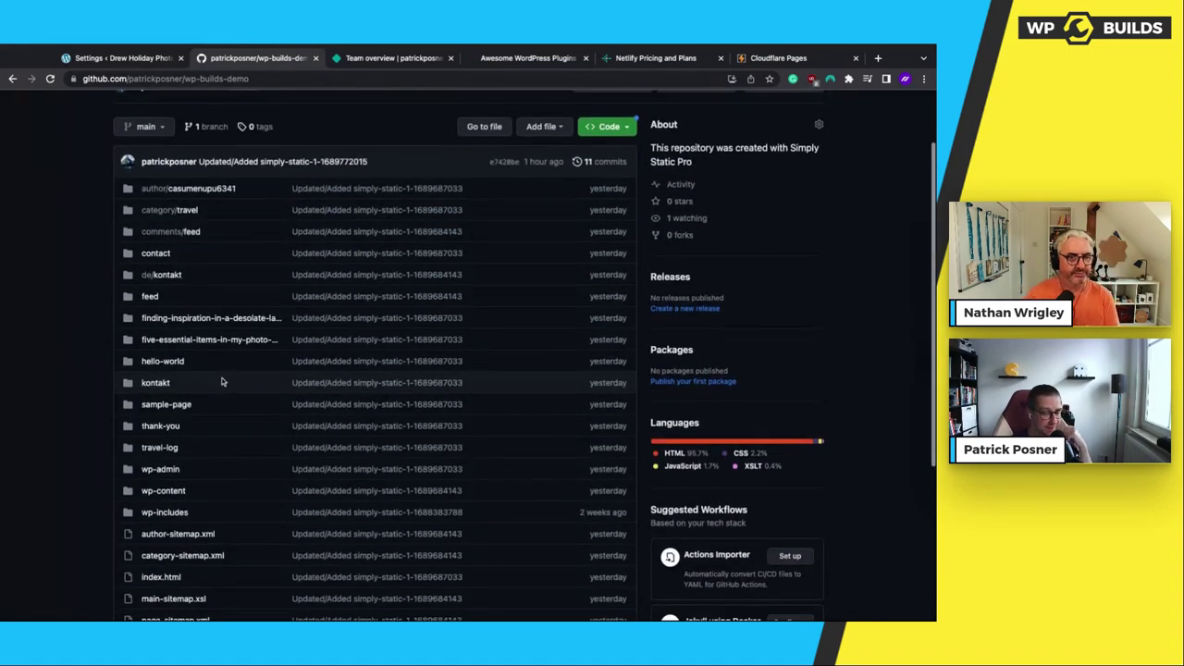
pyautogui.scroll(-1, 199, 251)
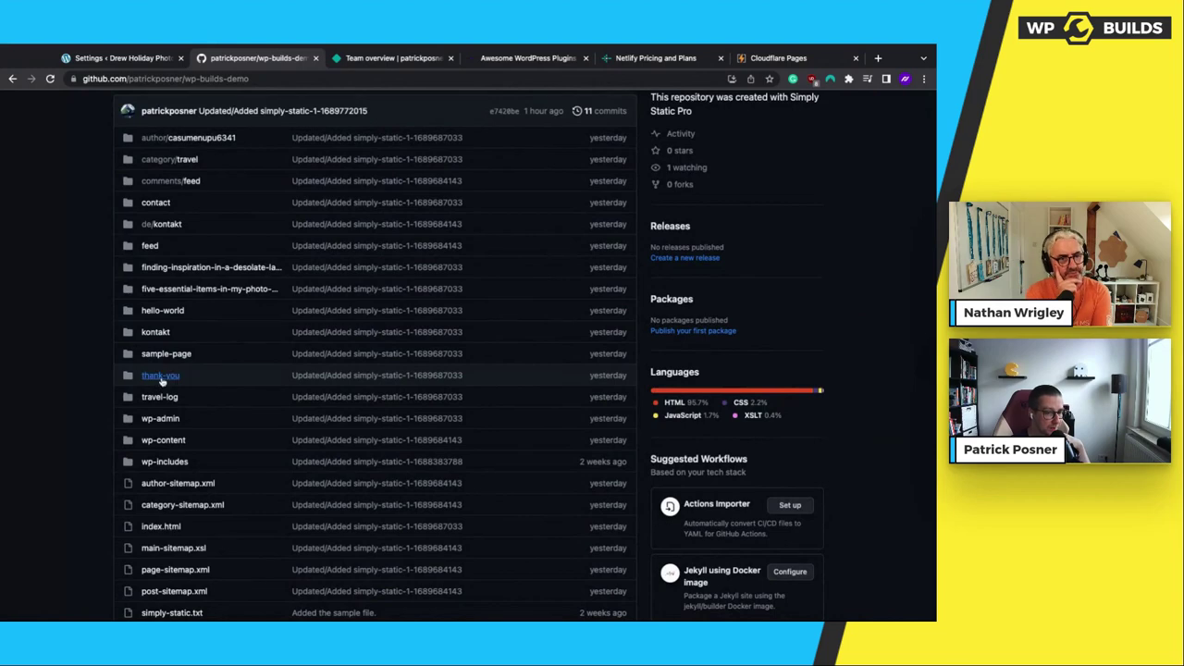
pyautogui.scroll(-2, 171, 398)
pyautogui.click(162, 413)
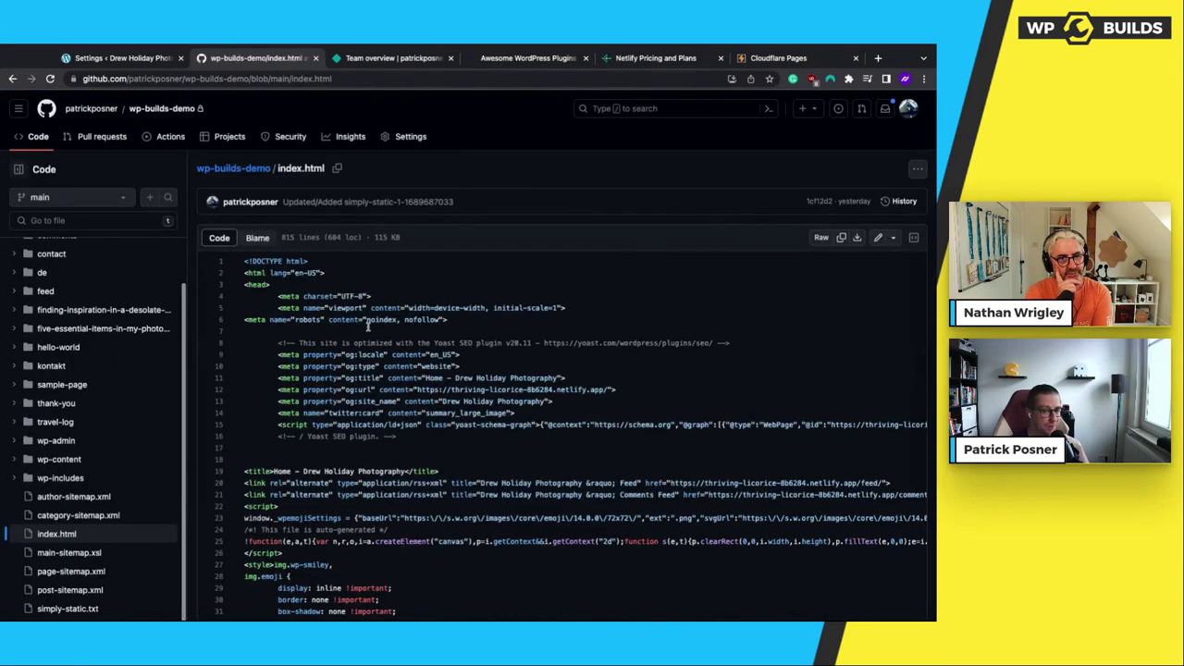
pyautogui.scroll(-2, 368, 367)
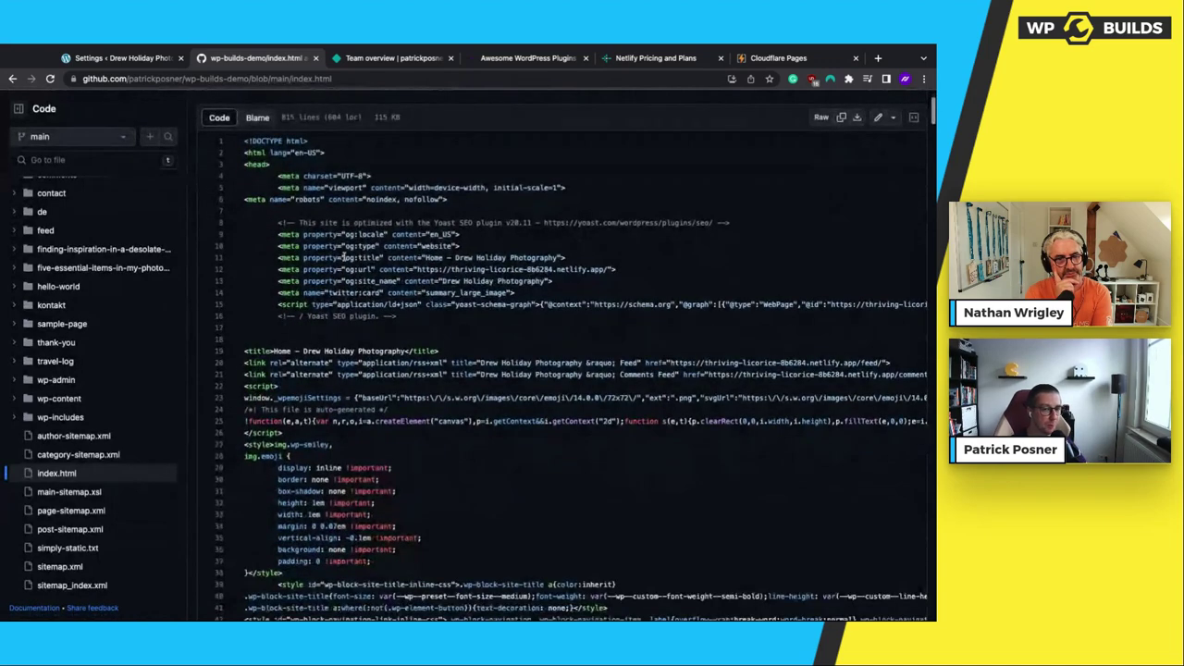
pyautogui.moveTo(270, 165); pyautogui.dragTo(261, 154)
pyautogui.click(419, 339)
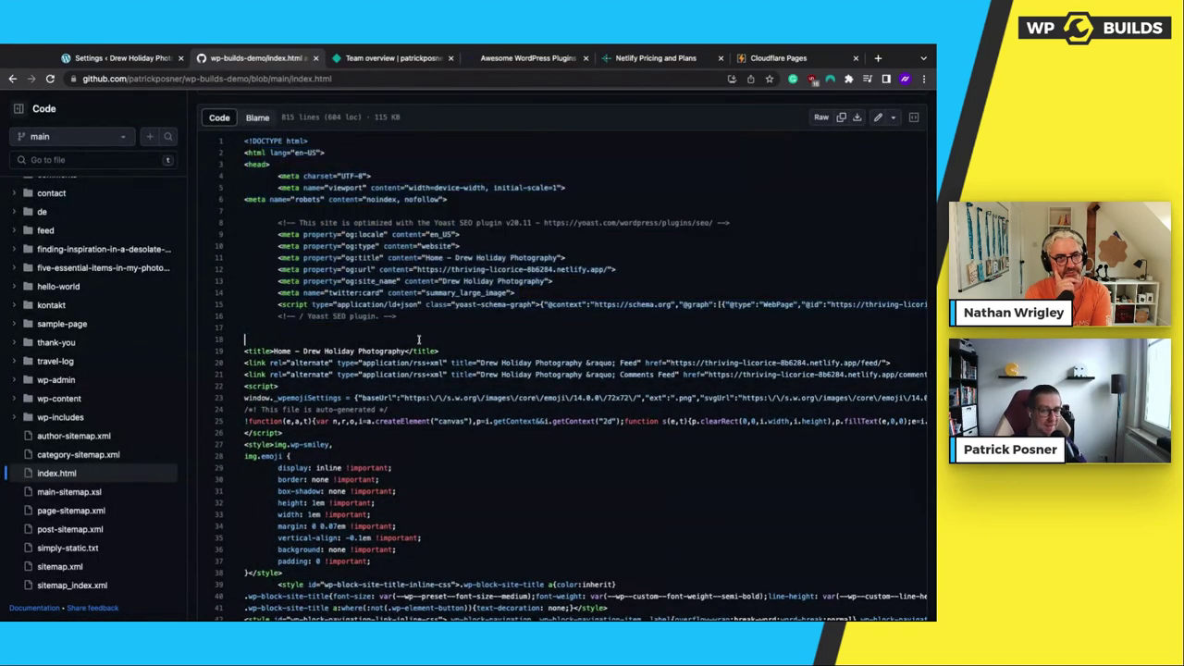
pyautogui.scroll(-1, 451, 396)
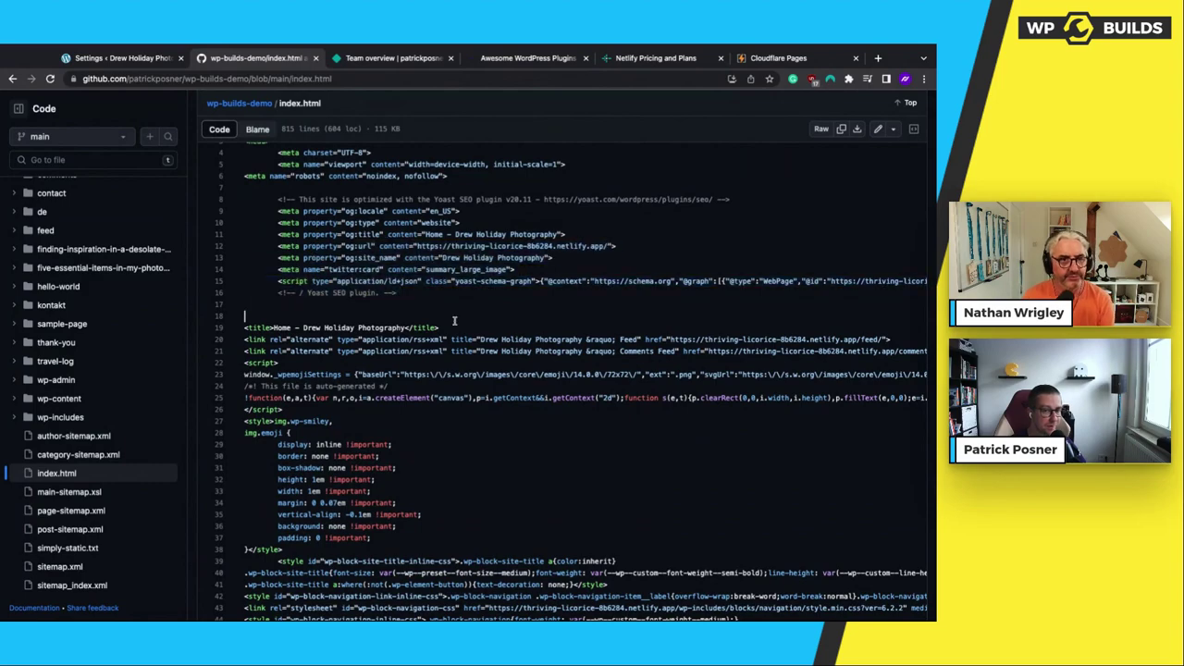
pyautogui.click(318, 289)
pyautogui.scroll(-1, 453, 375)
pyautogui.scroll(-3, 452, 375)
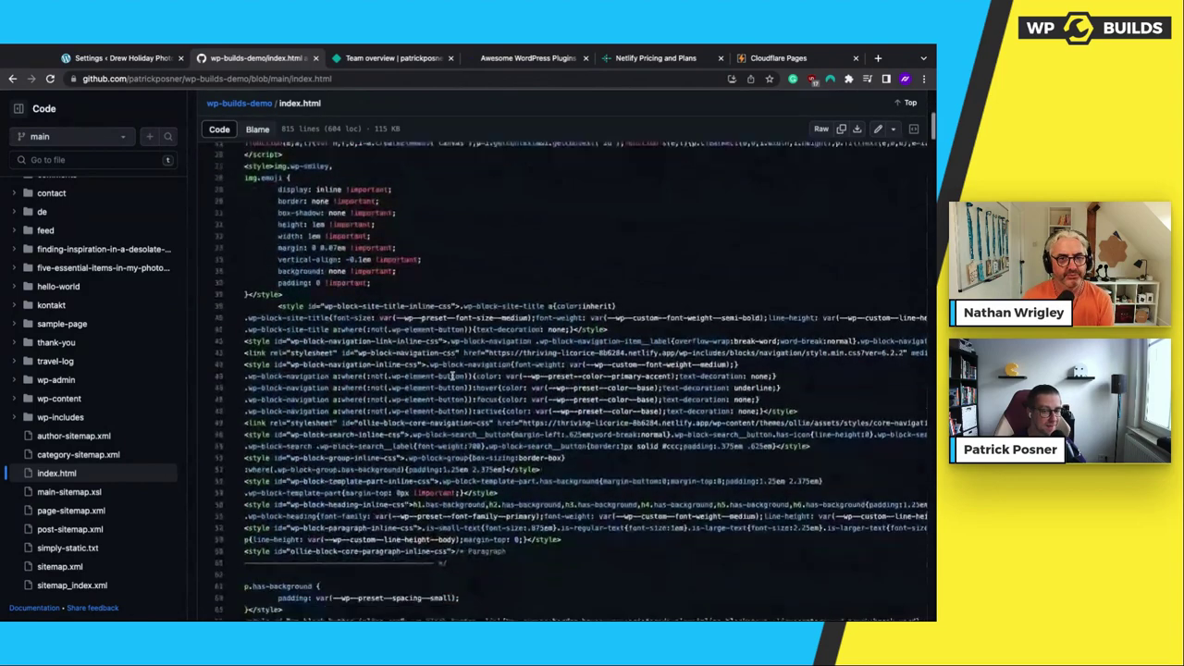
pyautogui.scroll(10, 245, 182)
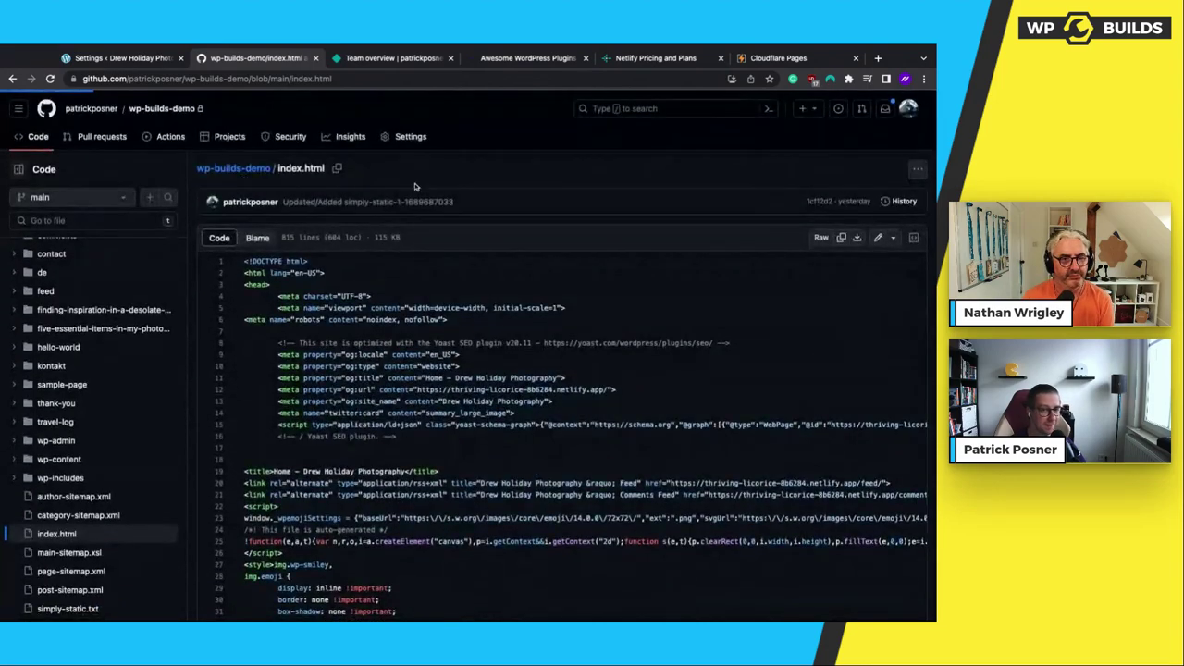
# Return to the repository root, open wp-content/uploads/2023/06 and look through the exported image files
pyautogui.click(233, 168)
pyautogui.scroll(-2, 110, 354)
pyautogui.scroll(-2, 110, 354)
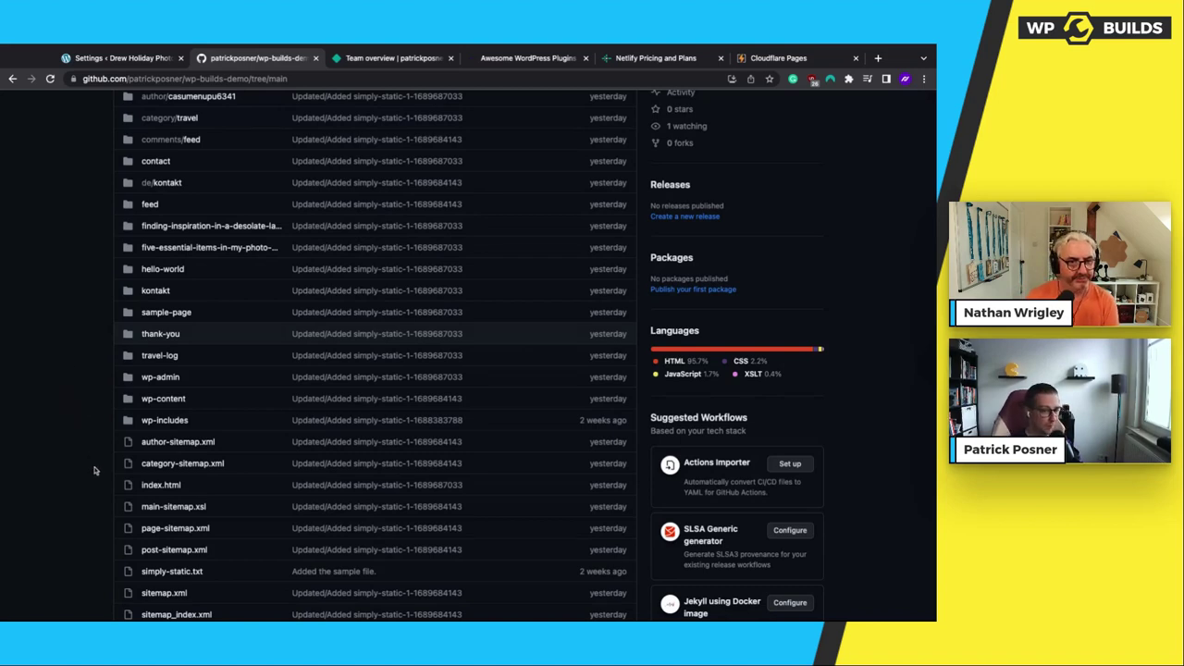
pyautogui.scroll(-2, 93, 471)
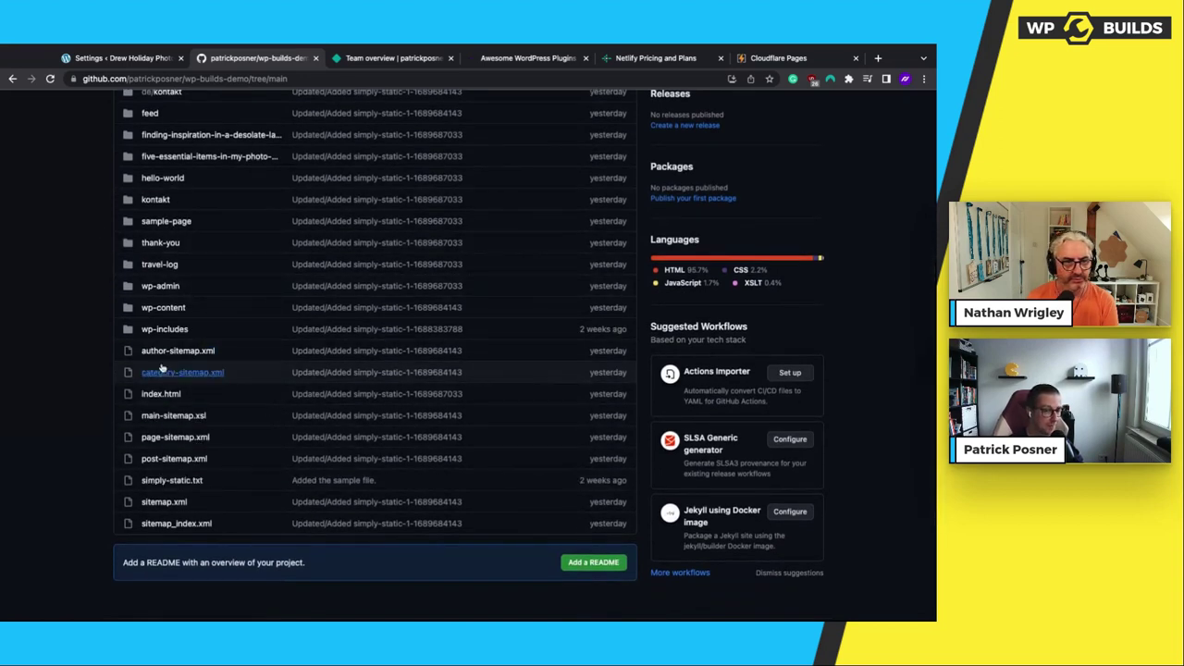
pyautogui.click(157, 307)
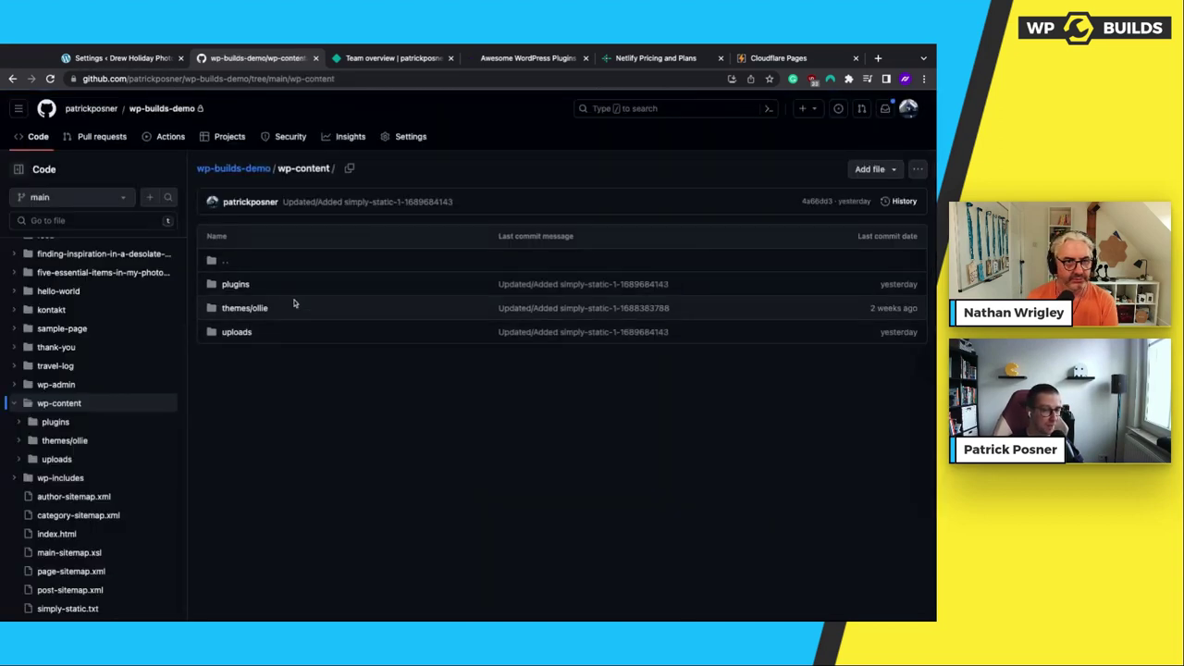
pyautogui.scroll(-1, 294, 304)
pyautogui.click(253, 324)
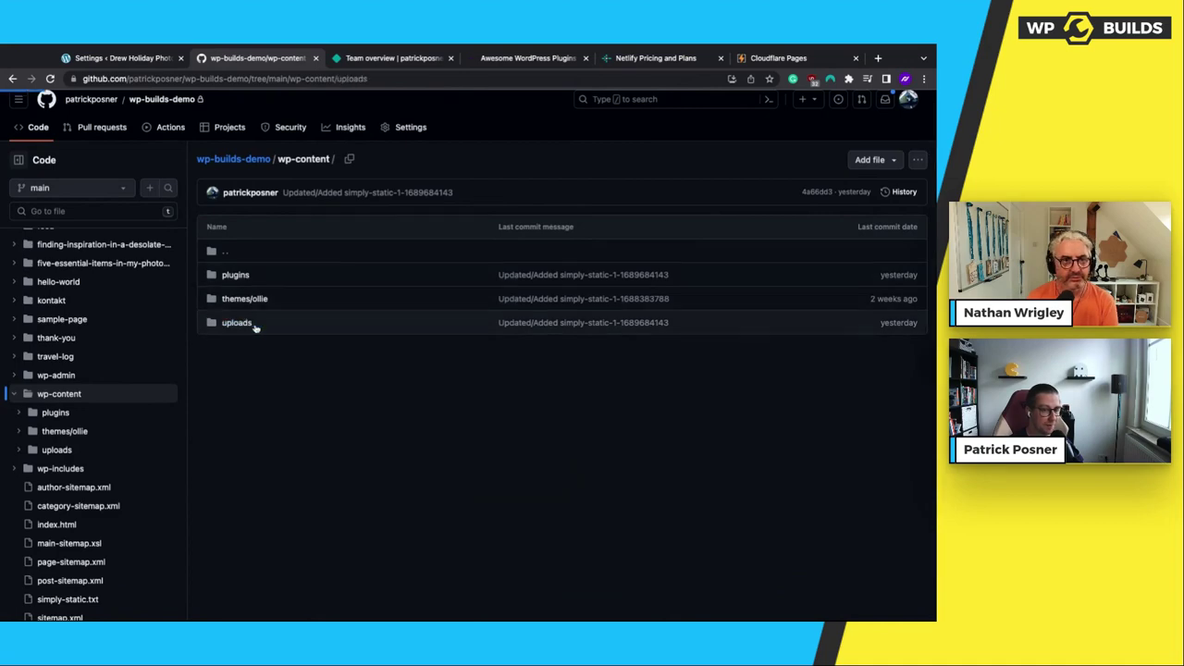
pyautogui.click(236, 224)
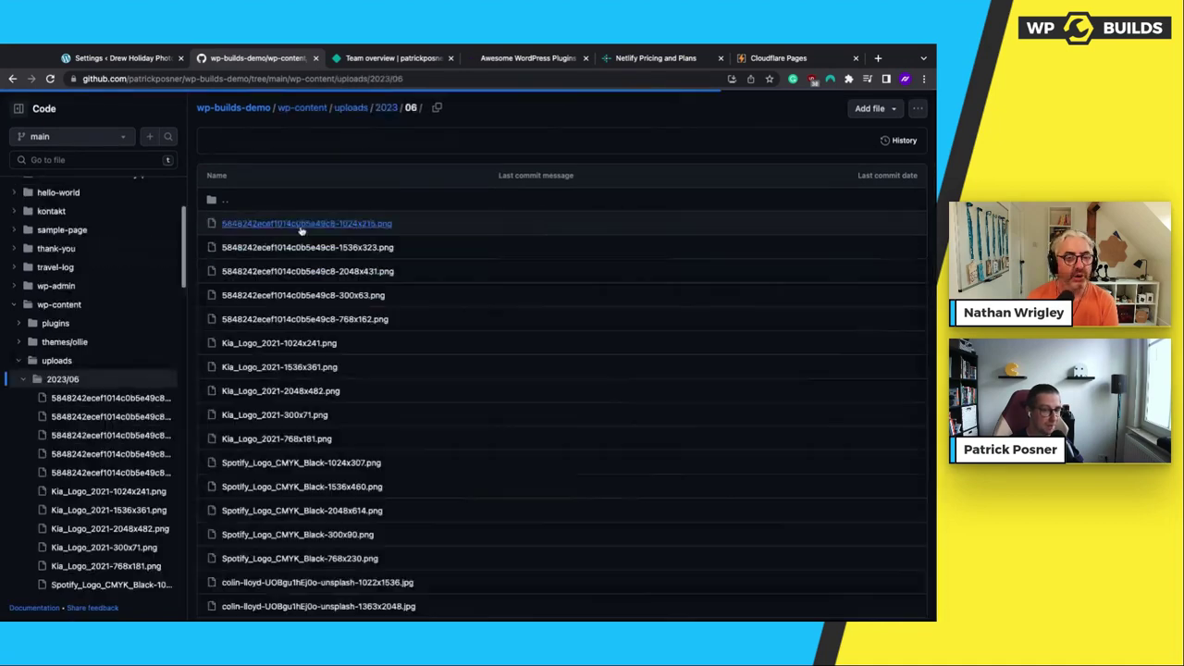
pyautogui.scroll(-2, 281, 399)
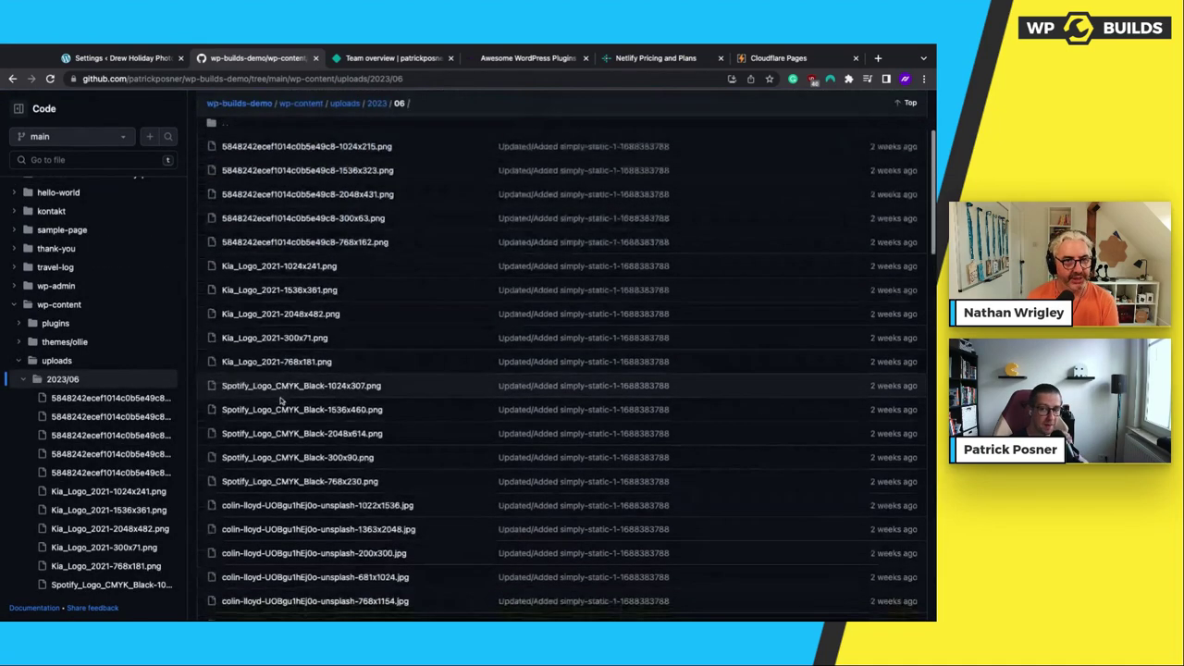
pyautogui.scroll(-5, 281, 399)
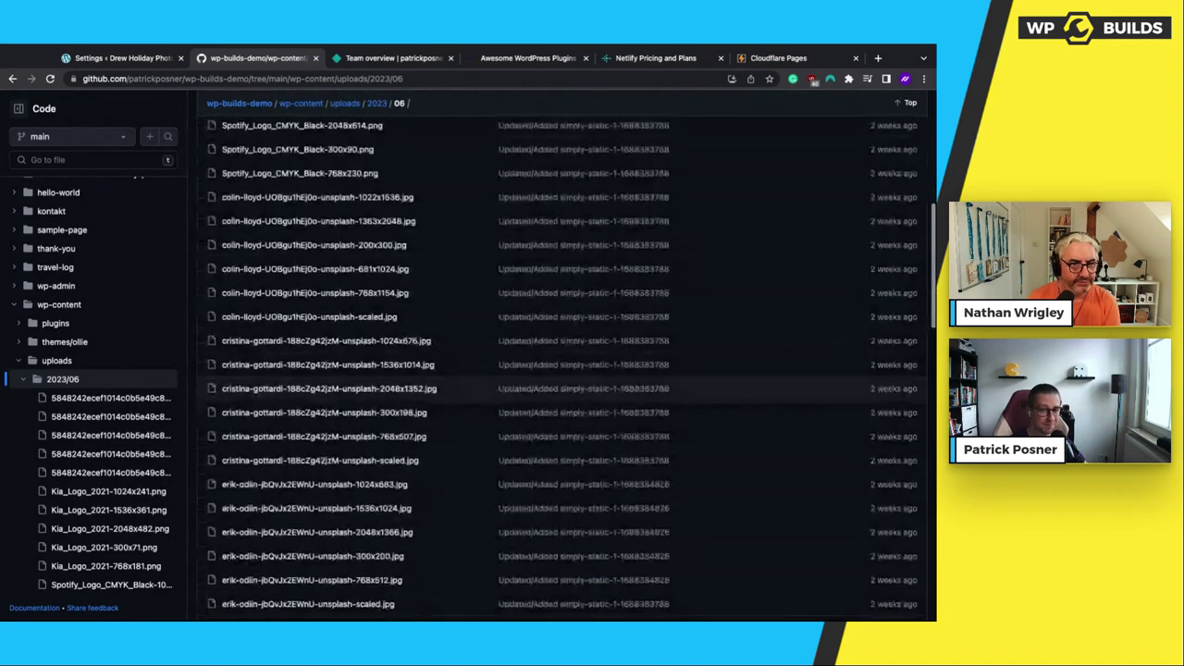
pyautogui.scroll(5, 355, 351)
# Go back to the uploads folder and open simply-static/configs to view its JSON configuration files
pyautogui.click(352, 169)
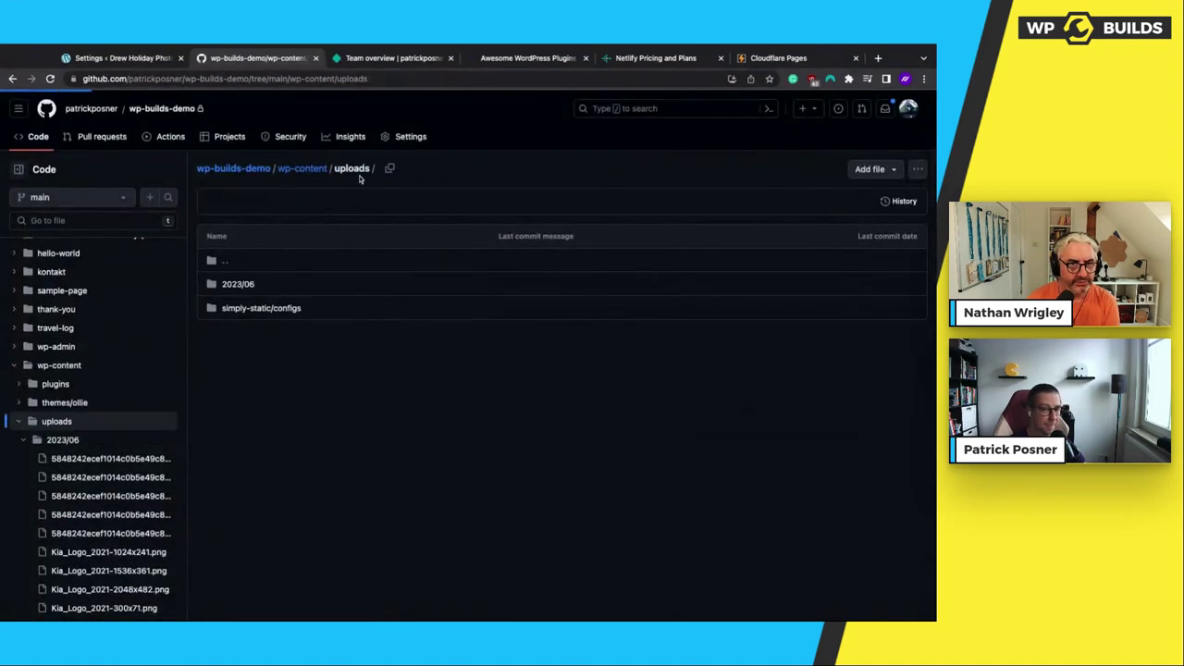
pyautogui.click(266, 313)
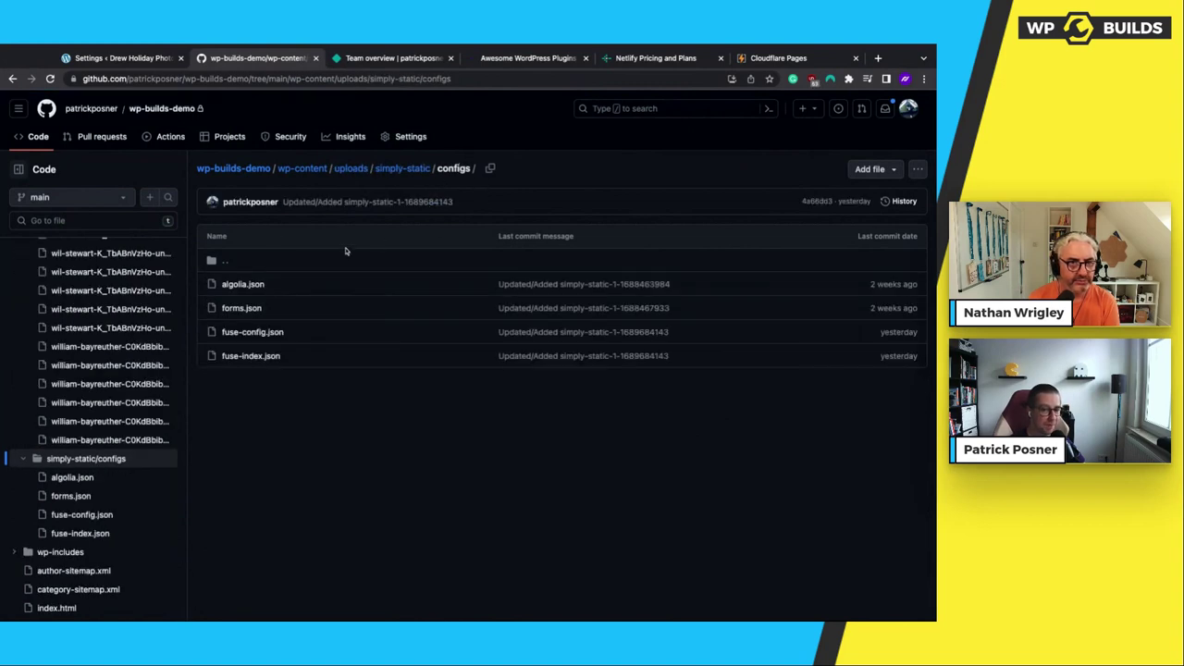
pyautogui.tripleClick(319, 407)
pyautogui.click(319, 407)
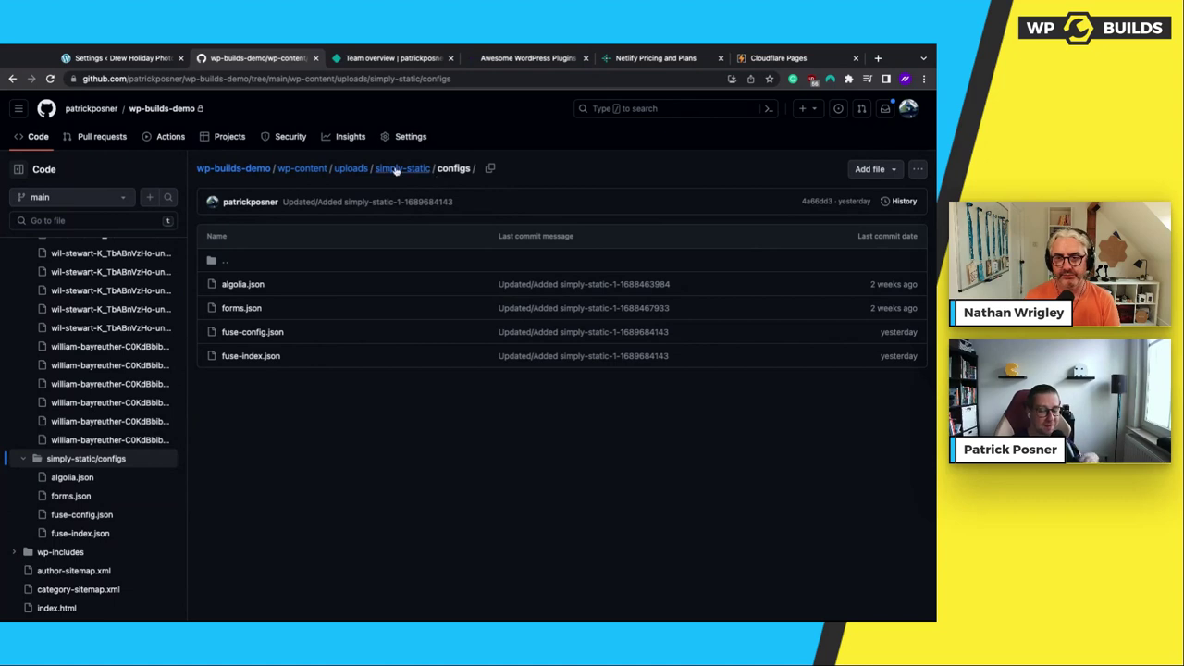
# Return to the root of the wp-builds-demo repository and review its file list and latest commit
pyautogui.click(305, 171)
pyautogui.click(249, 170)
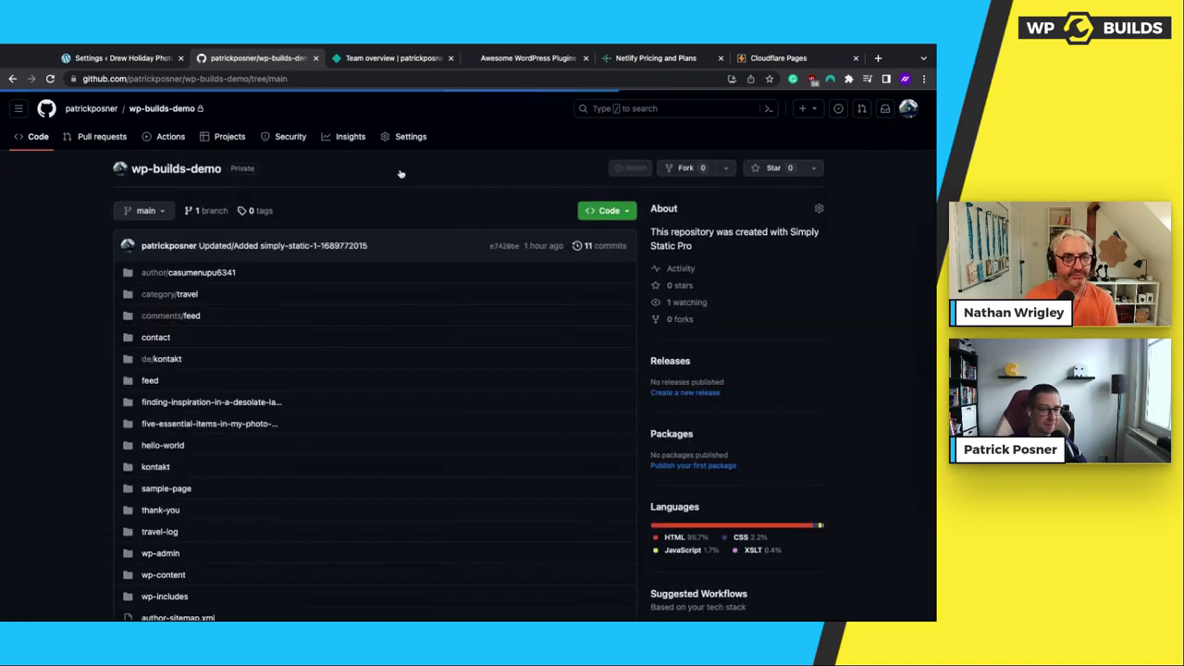
pyautogui.scroll(-1, 287, 321)
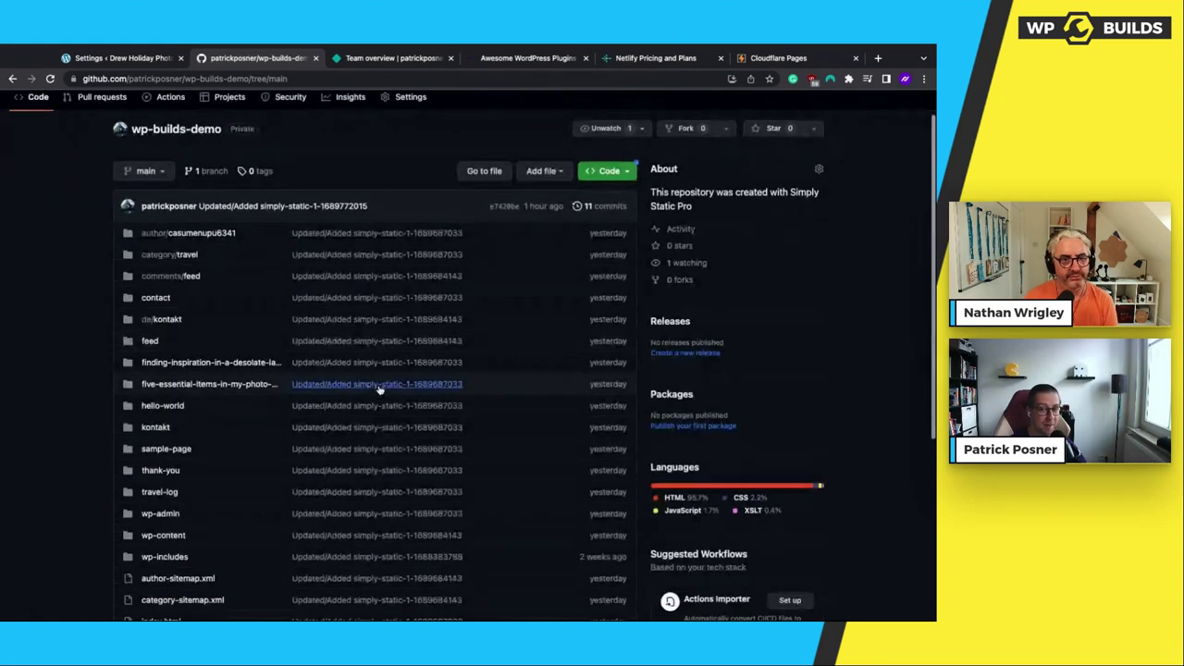
pyautogui.scroll(1, 555, 226)
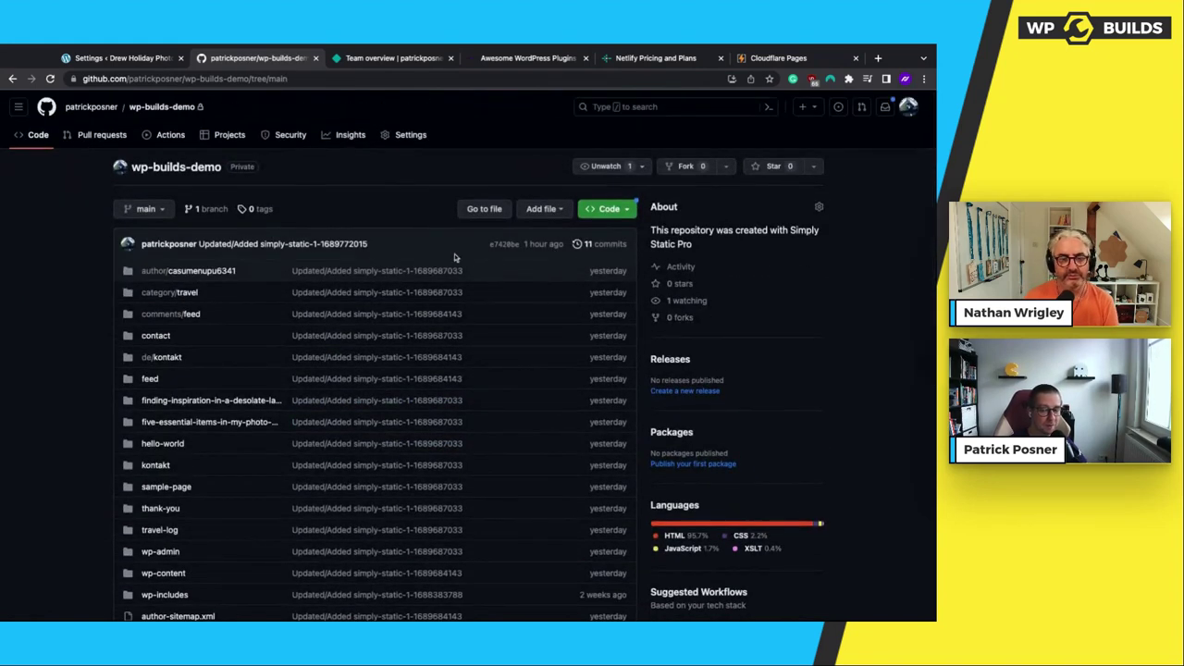
pyautogui.scroll(-1, 544, 284)
pyautogui.scroll(1, 539, 292)
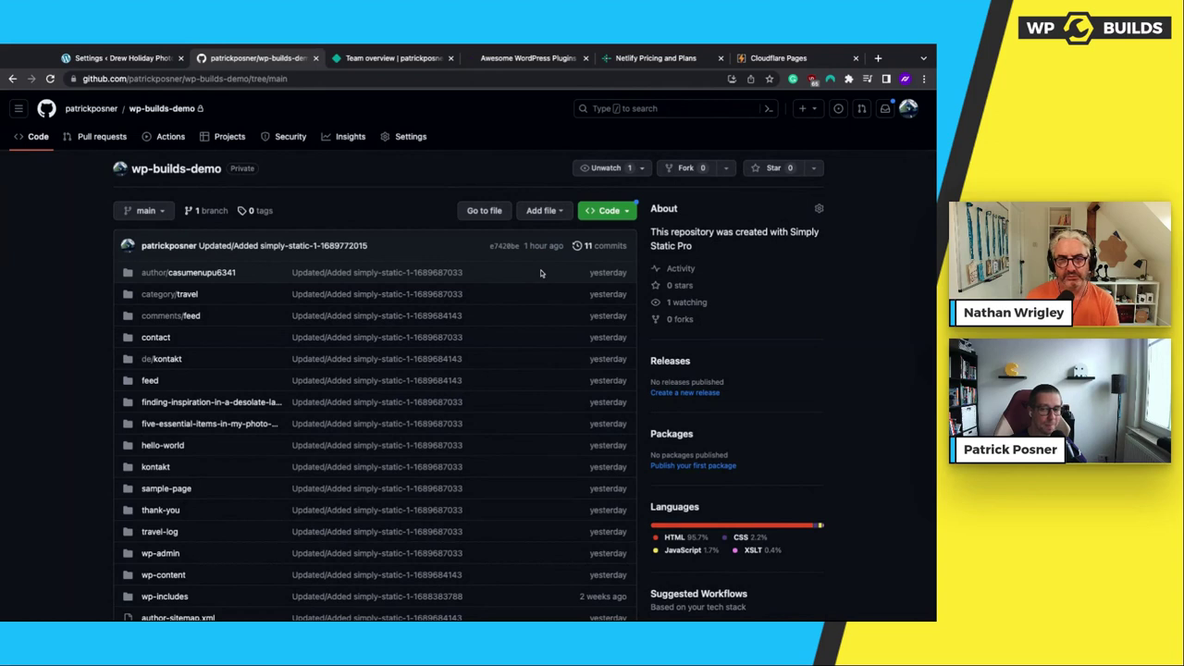
# Open the main branch's commit history and review the dated Simply Static commits
pyautogui.click(599, 246)
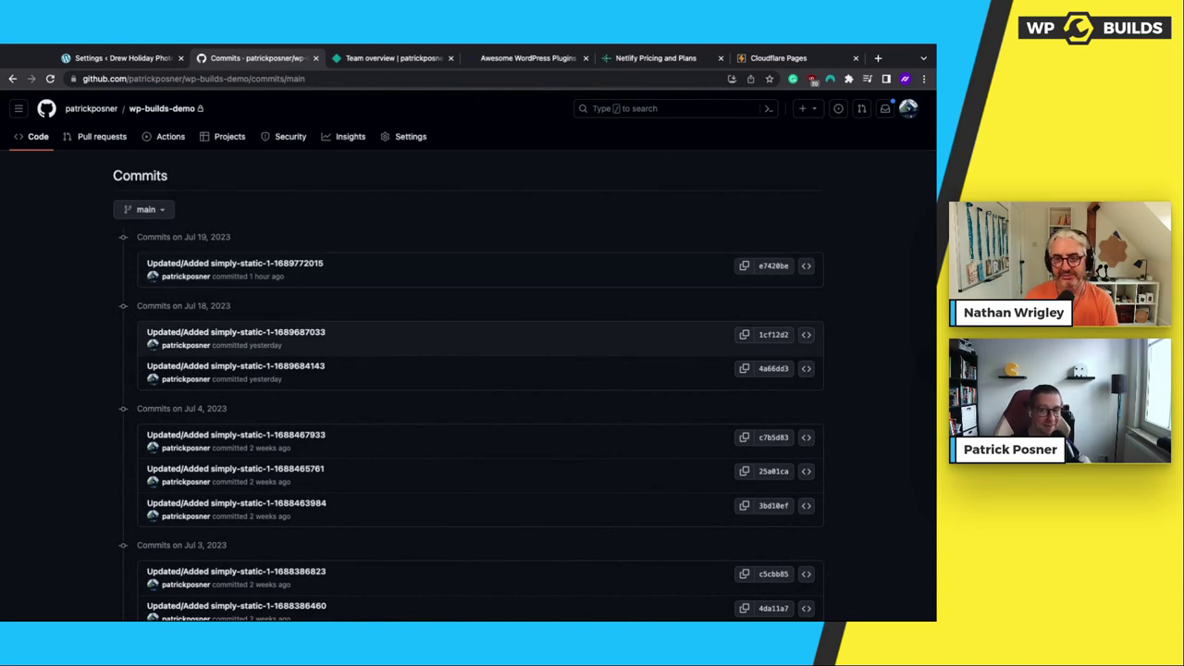
pyautogui.scroll(-1, 256, 275)
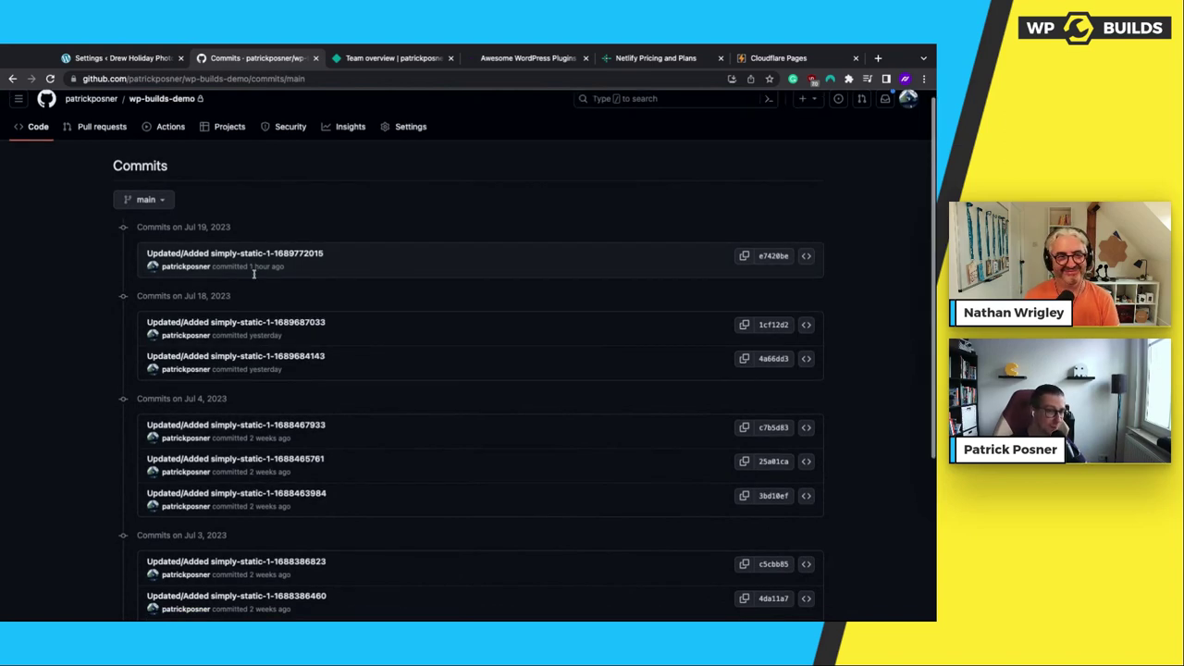
pyautogui.moveTo(168, 198); pyautogui.dragTo(351, 203)
pyautogui.click(228, 198)
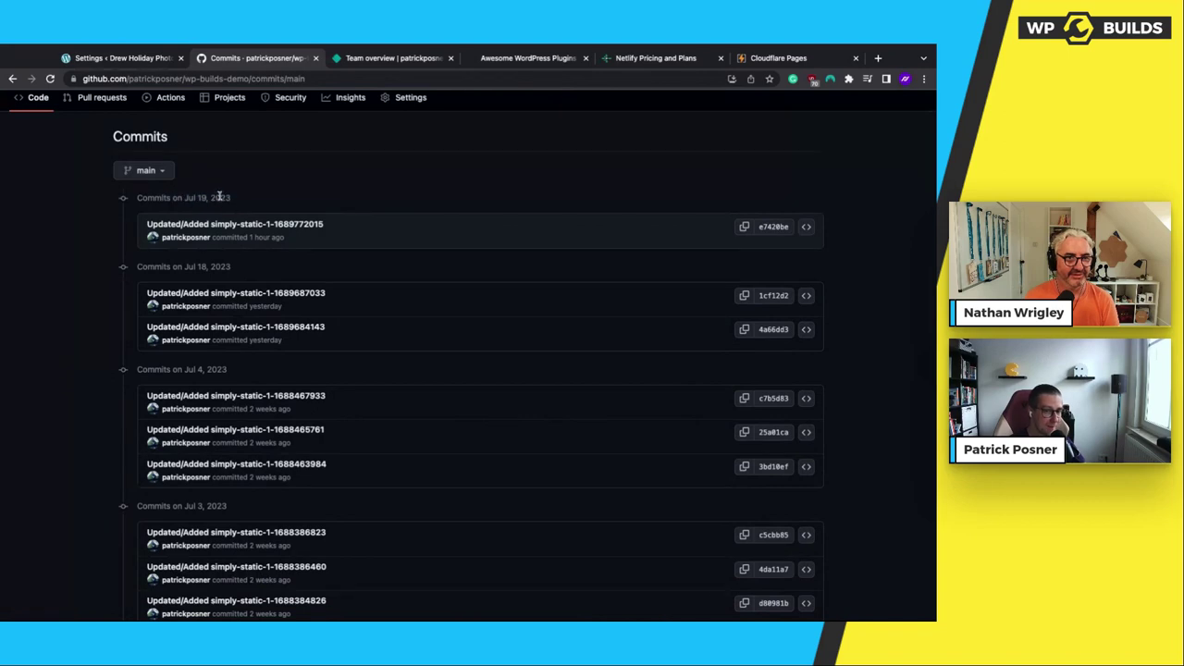
pyautogui.scroll(-1, 72, 319)
pyautogui.scroll(-1, 72, 319)
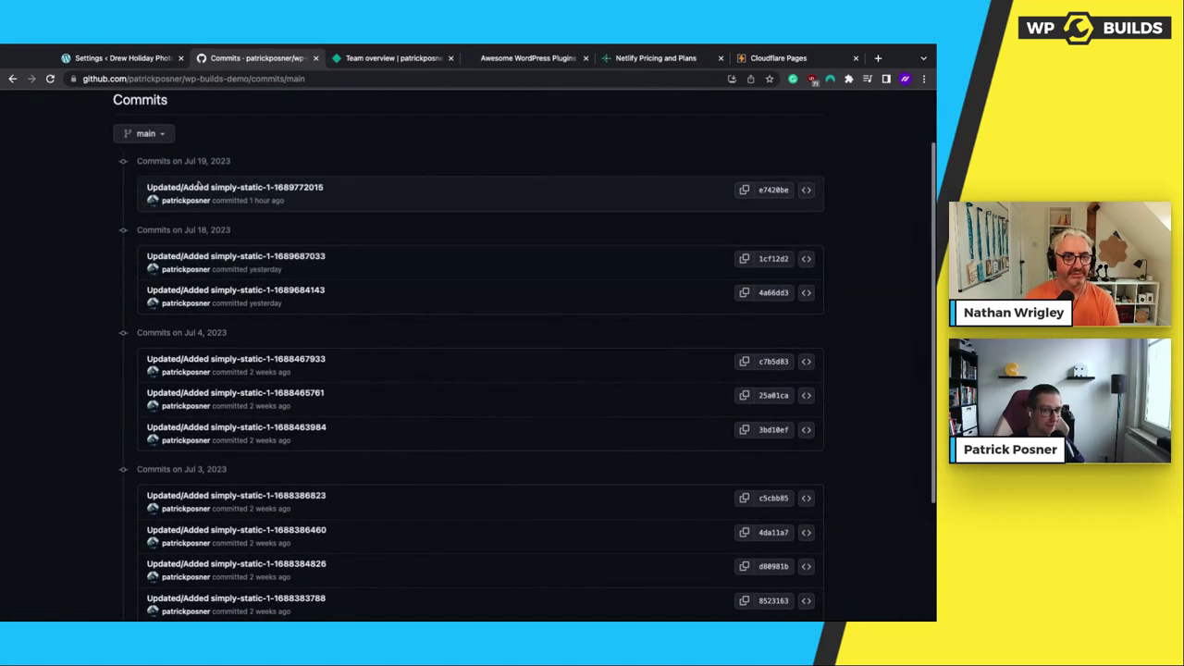
pyautogui.click(289, 259)
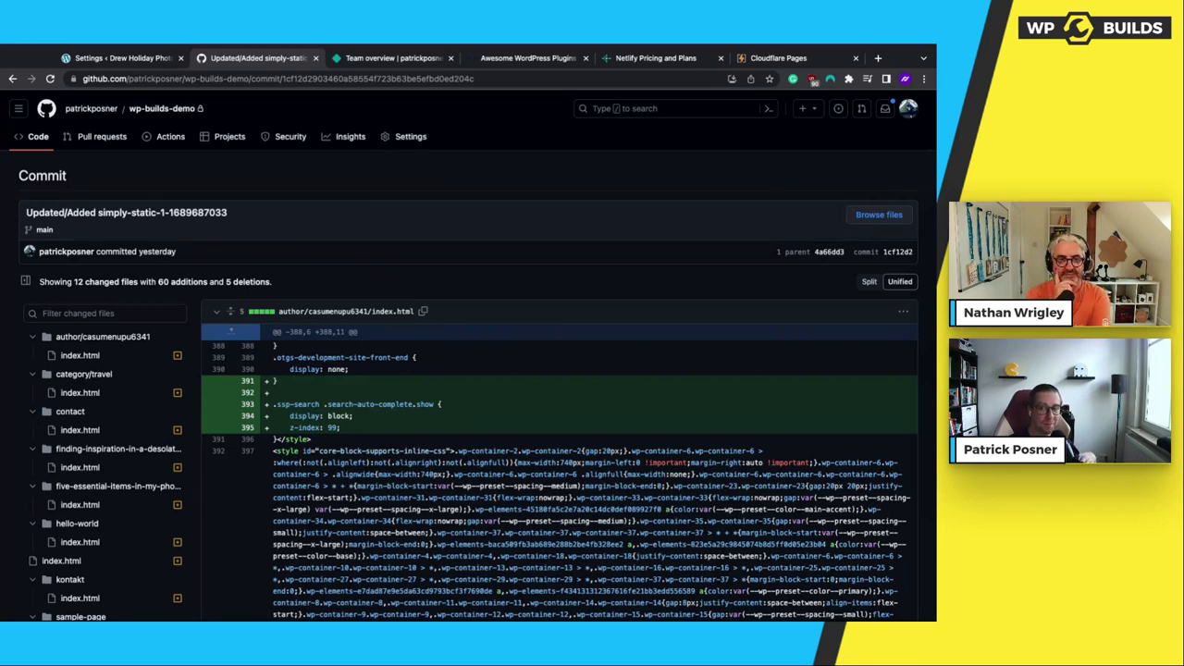
pyautogui.click(878, 215)
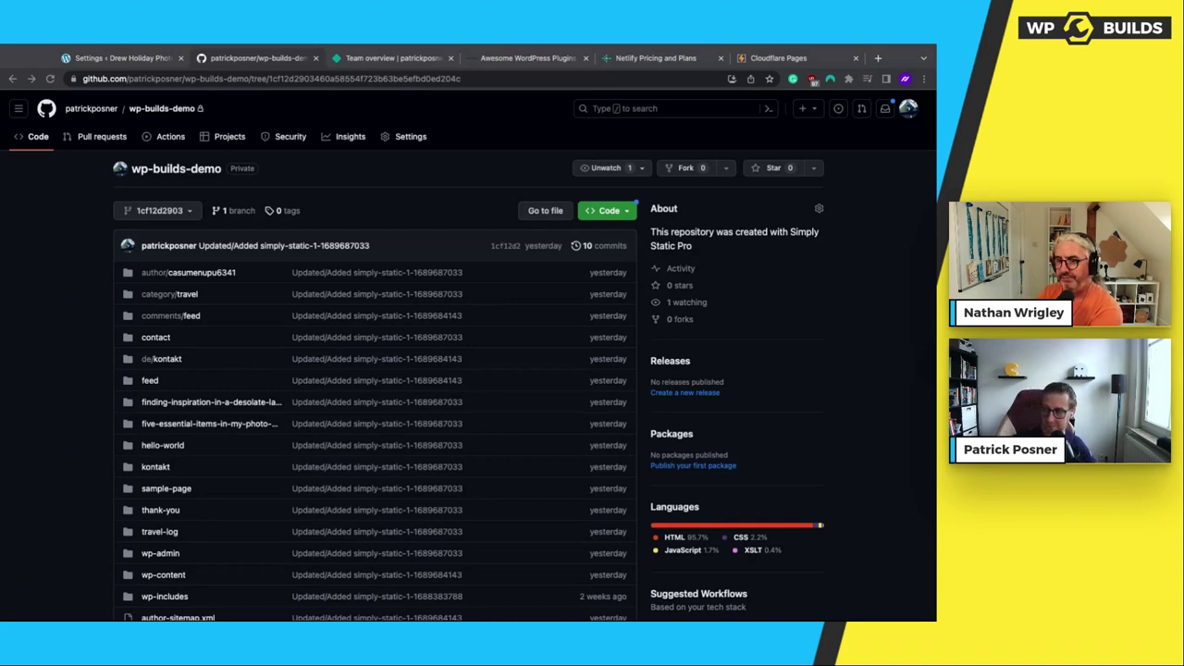
pyautogui.click(846, 330)
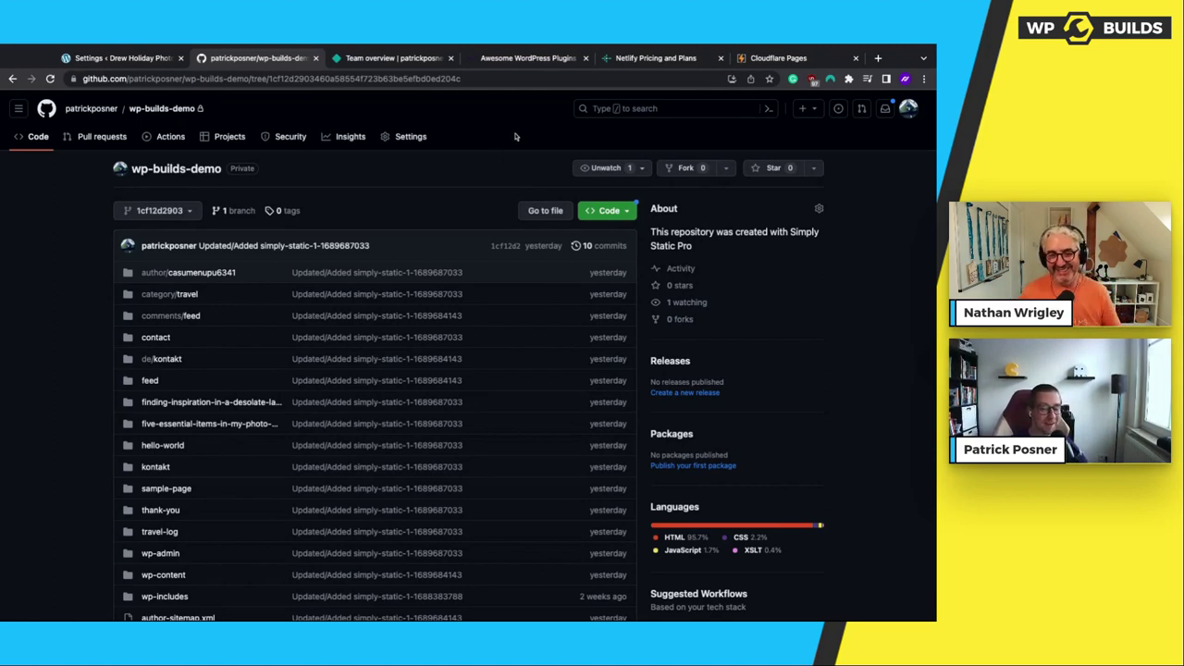
# Check the export's progress in Simply Static, revisit the GitHub repository and bring up the Netlify pricing page
pyautogui.click(120, 58)
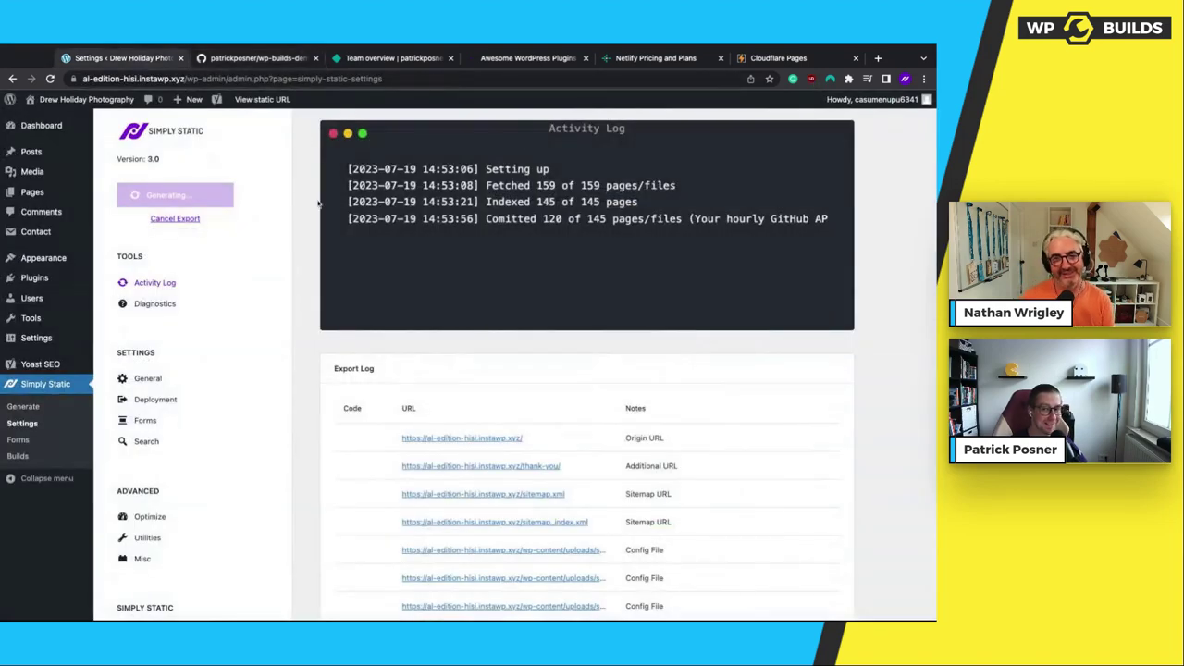
pyautogui.click(282, 60)
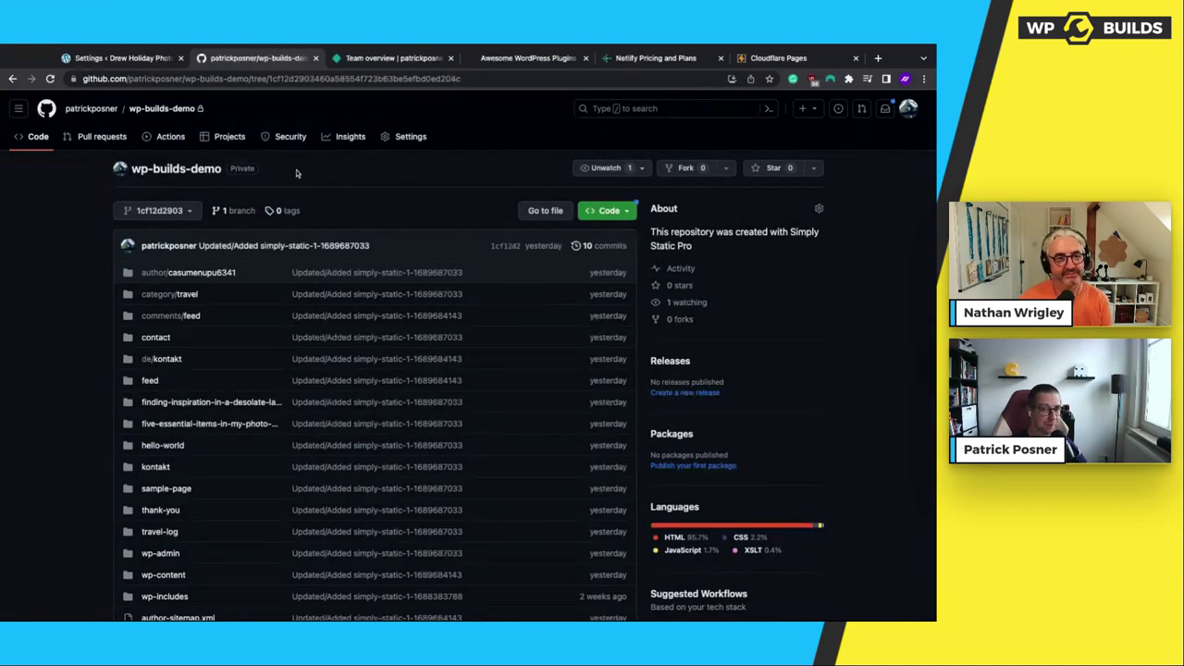
pyautogui.click(638, 58)
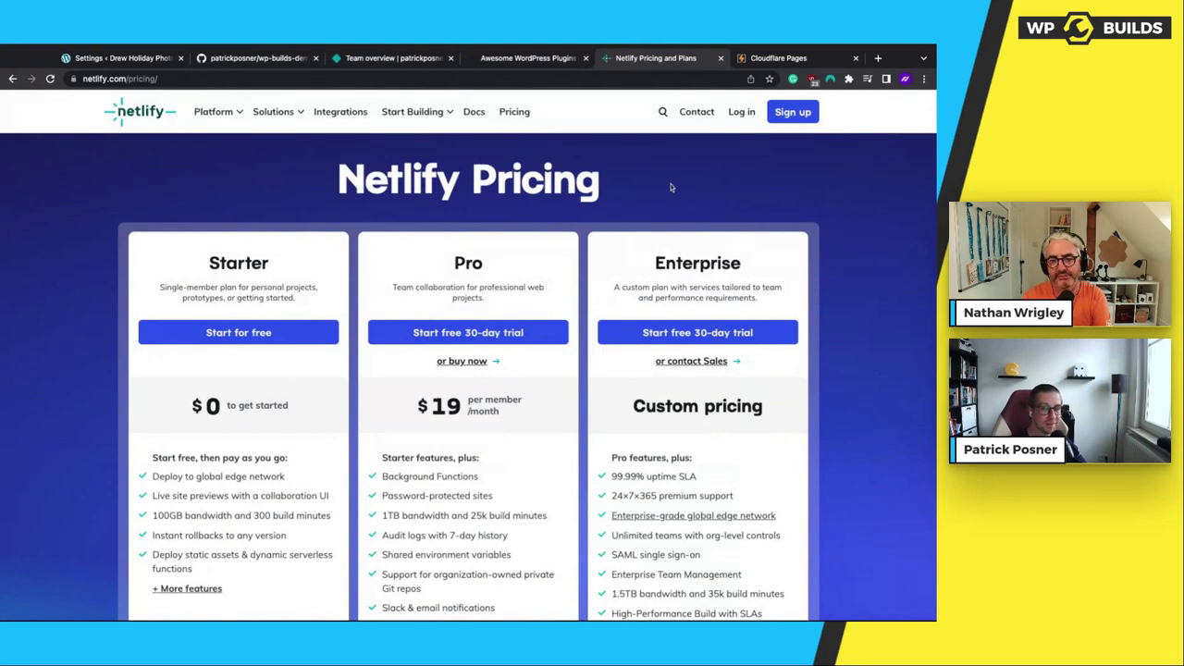
# Switch to the Netlify team overview and start importing an existing project as a new site from GitHub
pyautogui.click(419, 58)
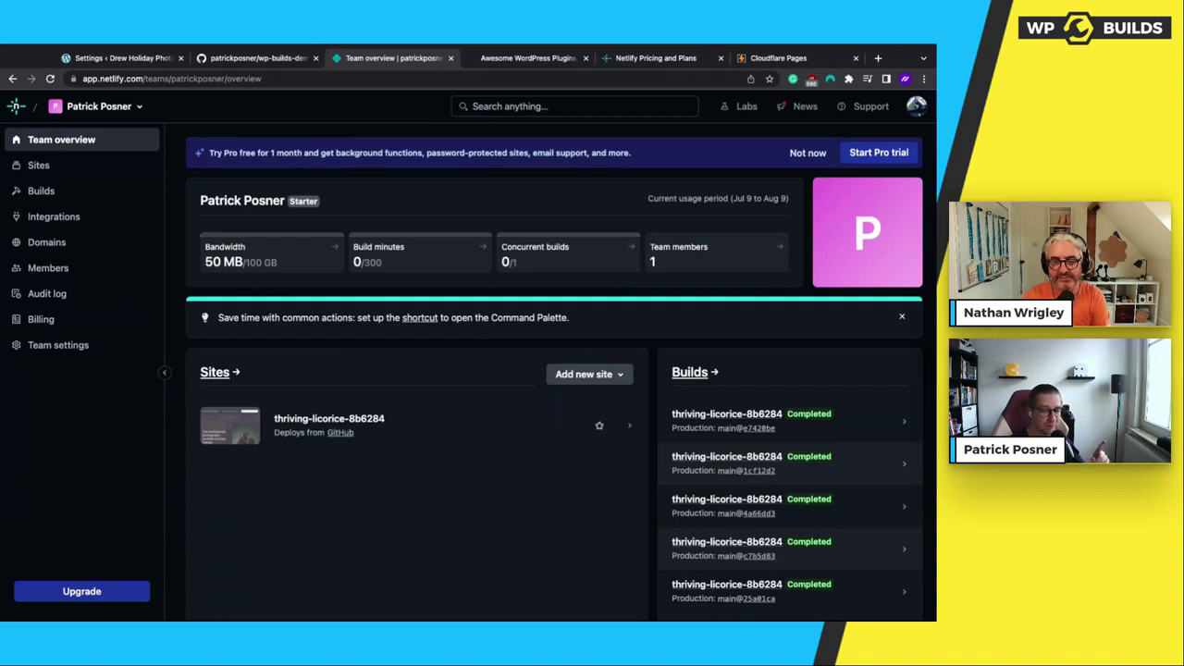
pyautogui.click(582, 373)
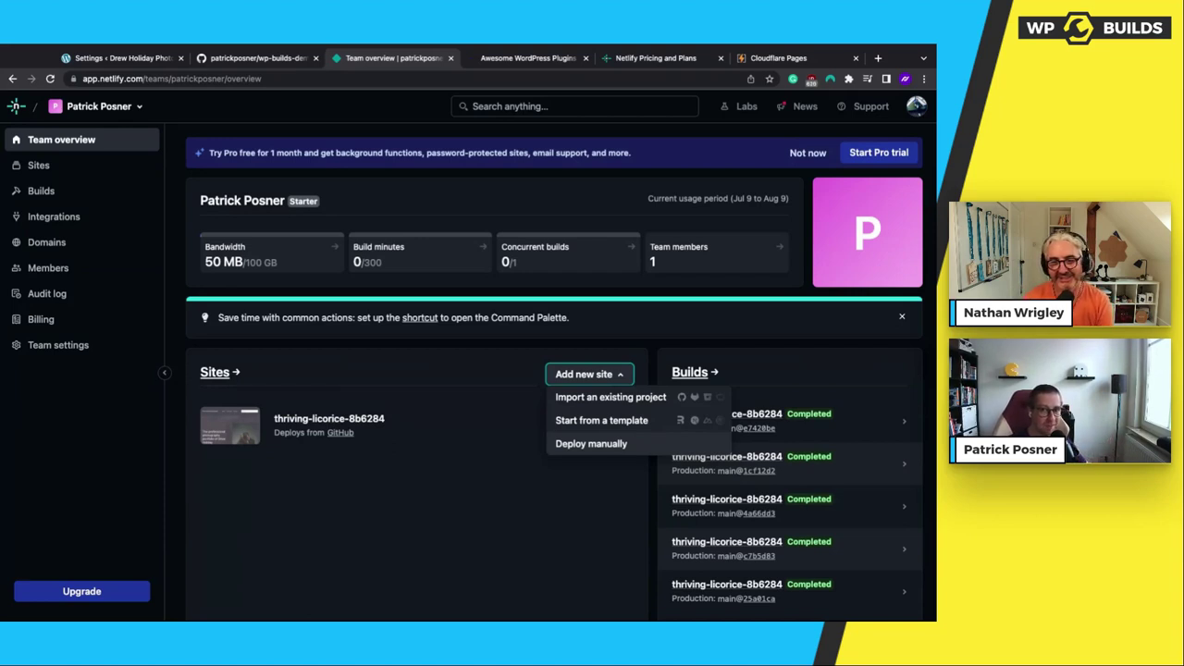
pyautogui.click(581, 398)
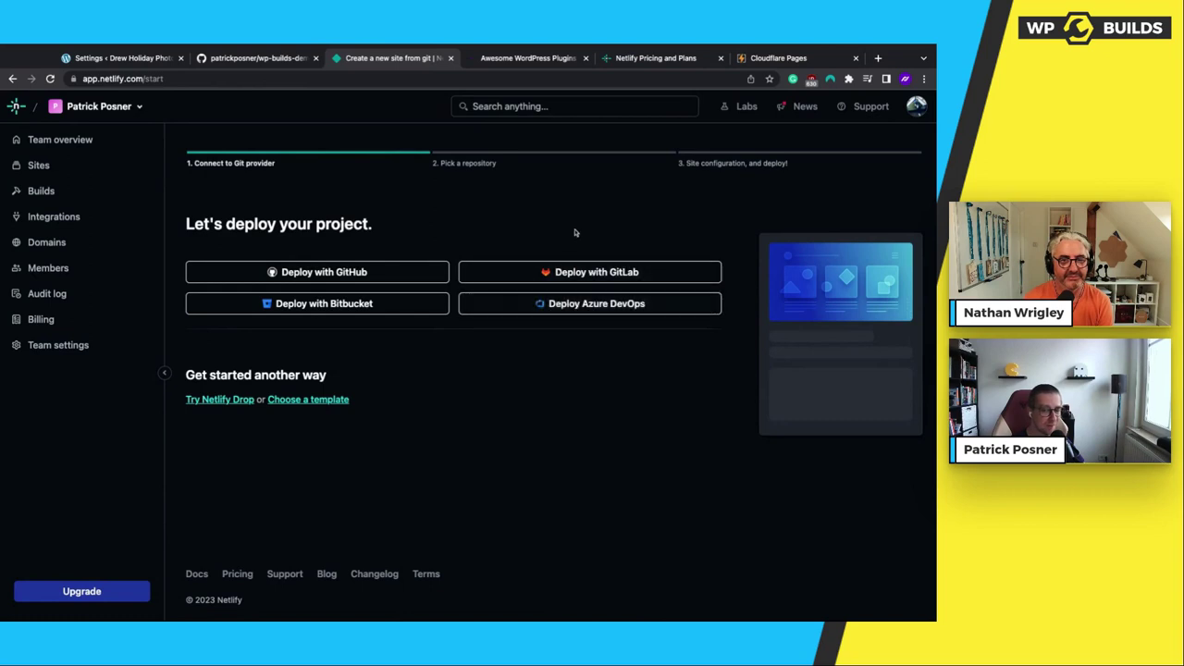
pyautogui.click(328, 274)
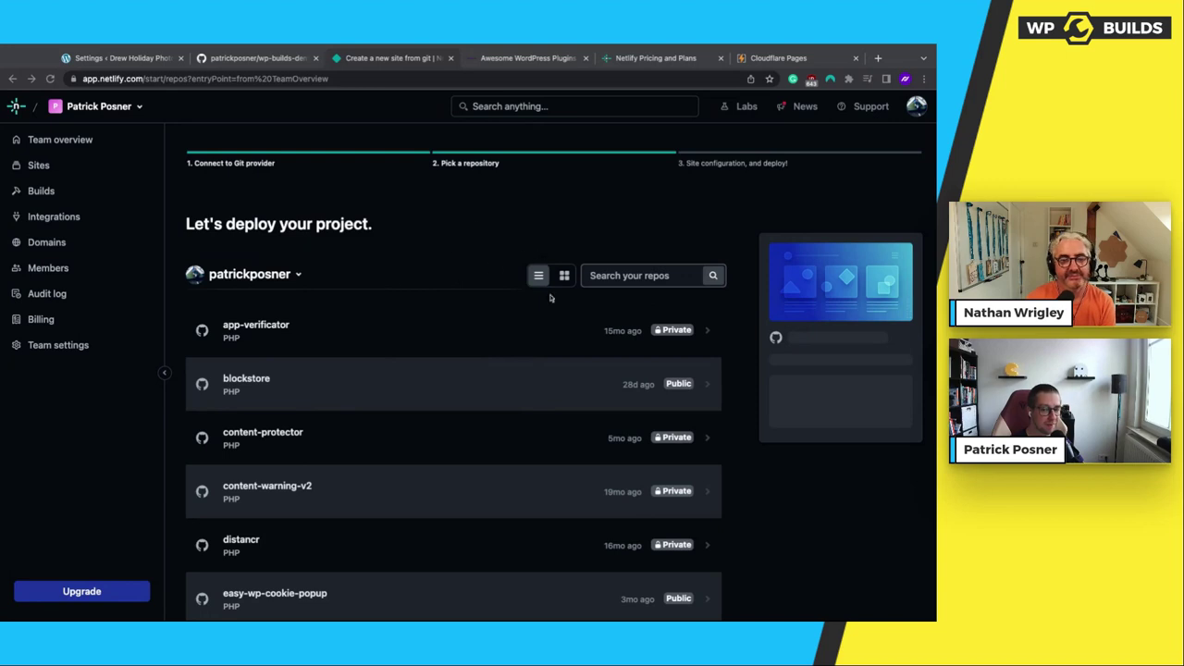
# Search the GitHub repositories for "wp" and choose wp-builds-demo for the new Netlify site
pyautogui.click(618, 278)
pyautogui.write('w')
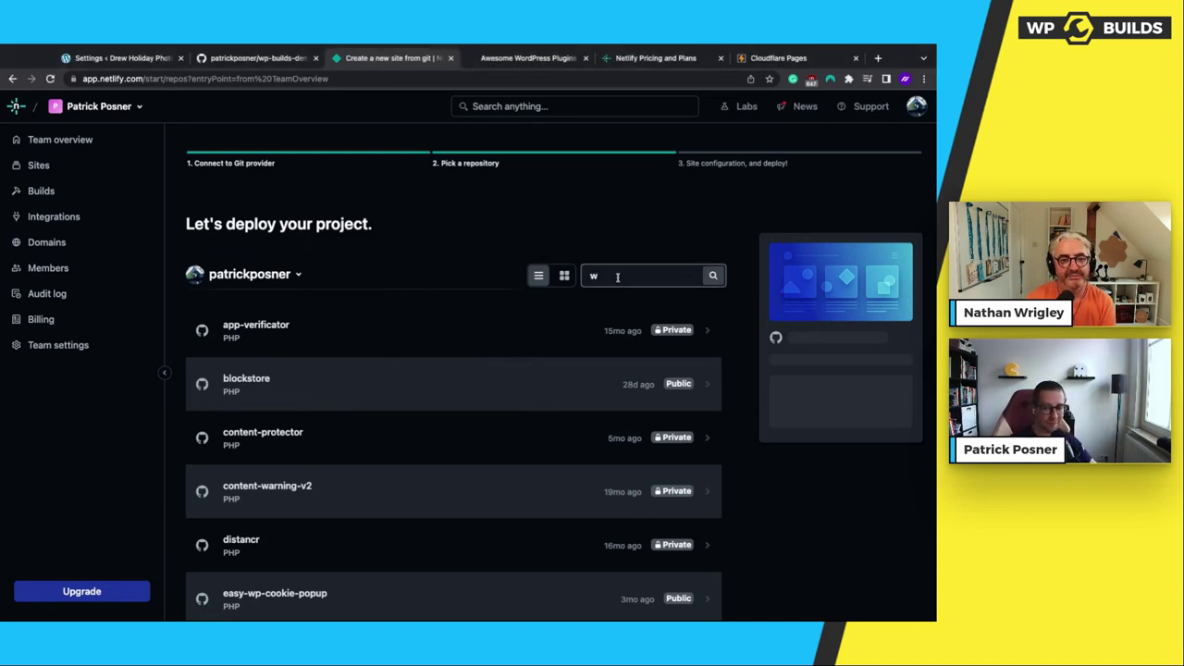
pyautogui.write('p')
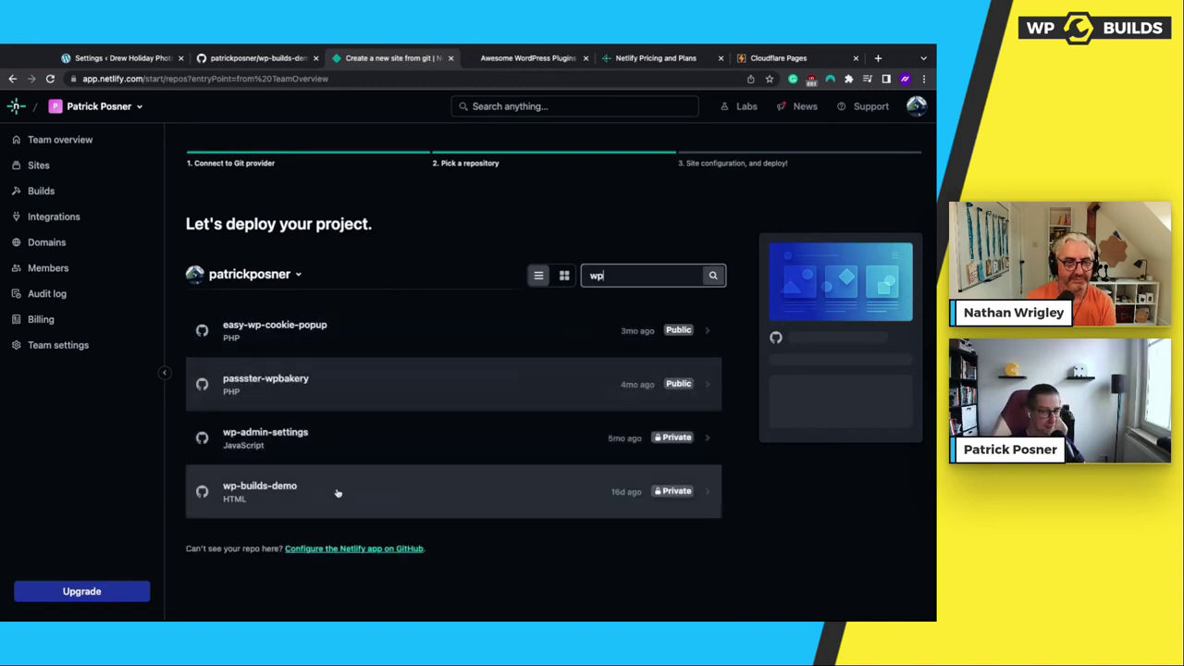
pyautogui.click(256, 491)
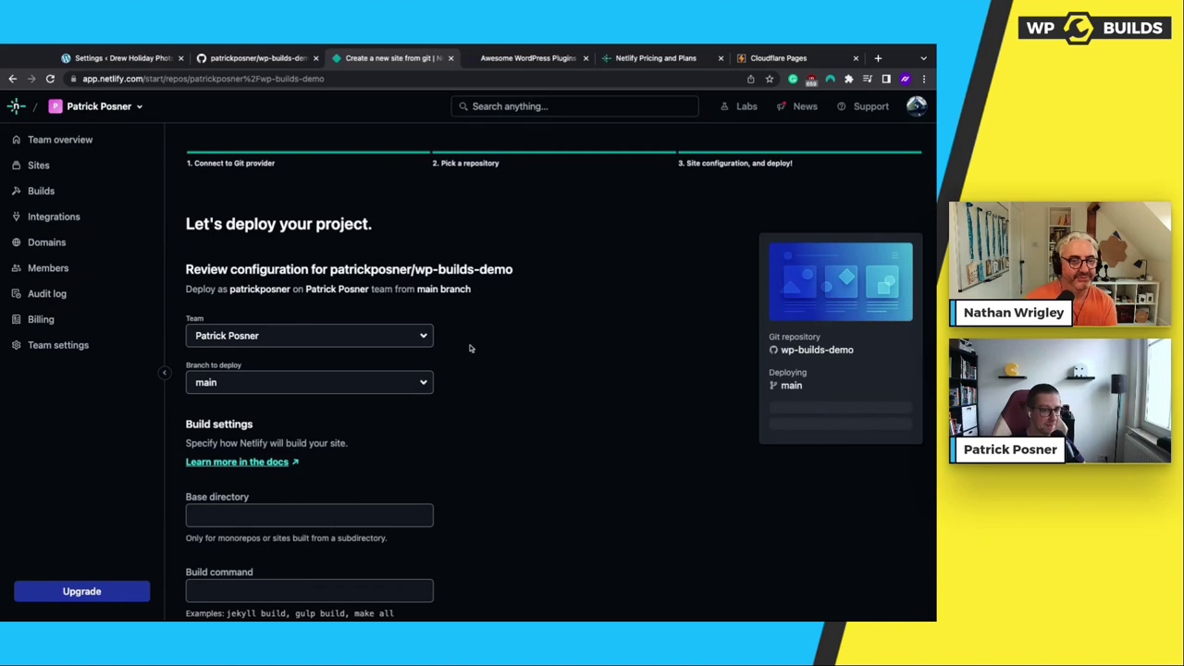
# Review the build settings for the main branch, leave the directory and command fields empty, and deploy wp-builds-demo
pyautogui.scroll(-2, 459, 362)
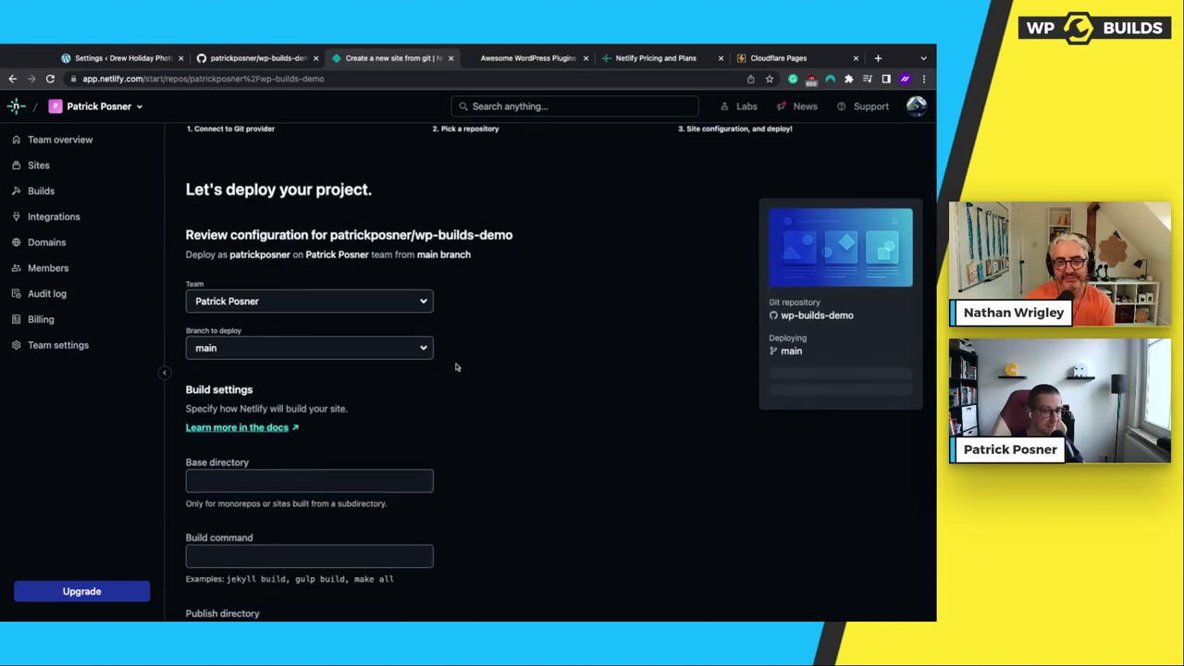
pyautogui.scroll(-2, 457, 366)
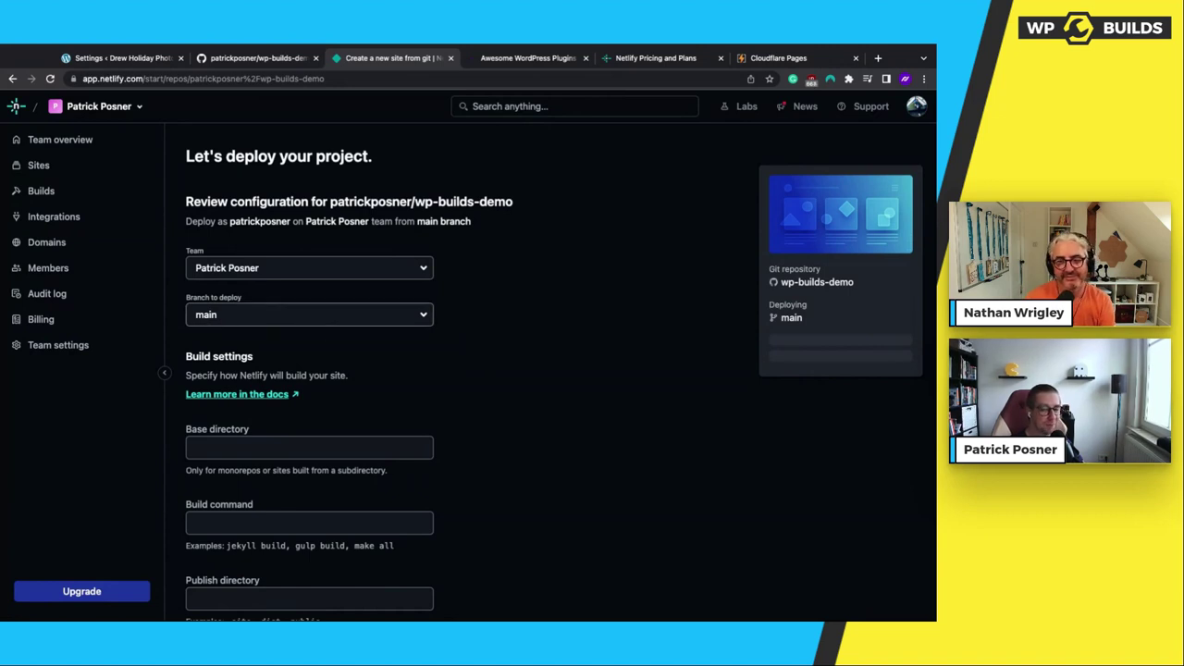
pyautogui.scroll(-2, 523, 409)
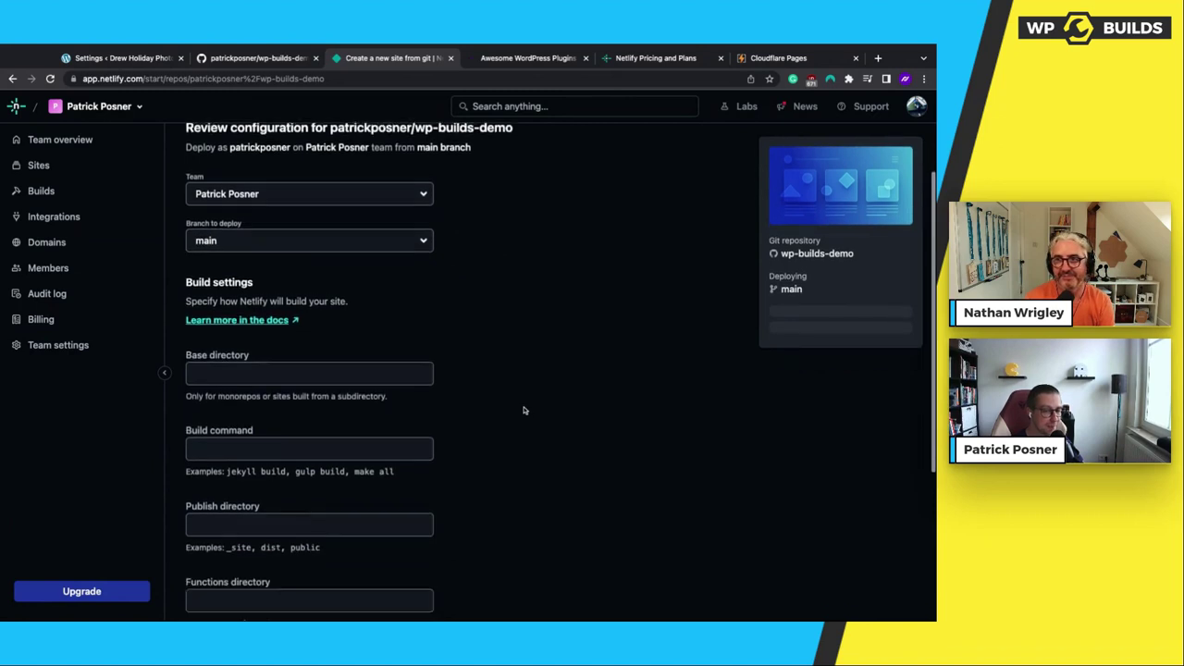
pyautogui.scroll(-5, 524, 410)
pyautogui.scroll(2, 505, 373)
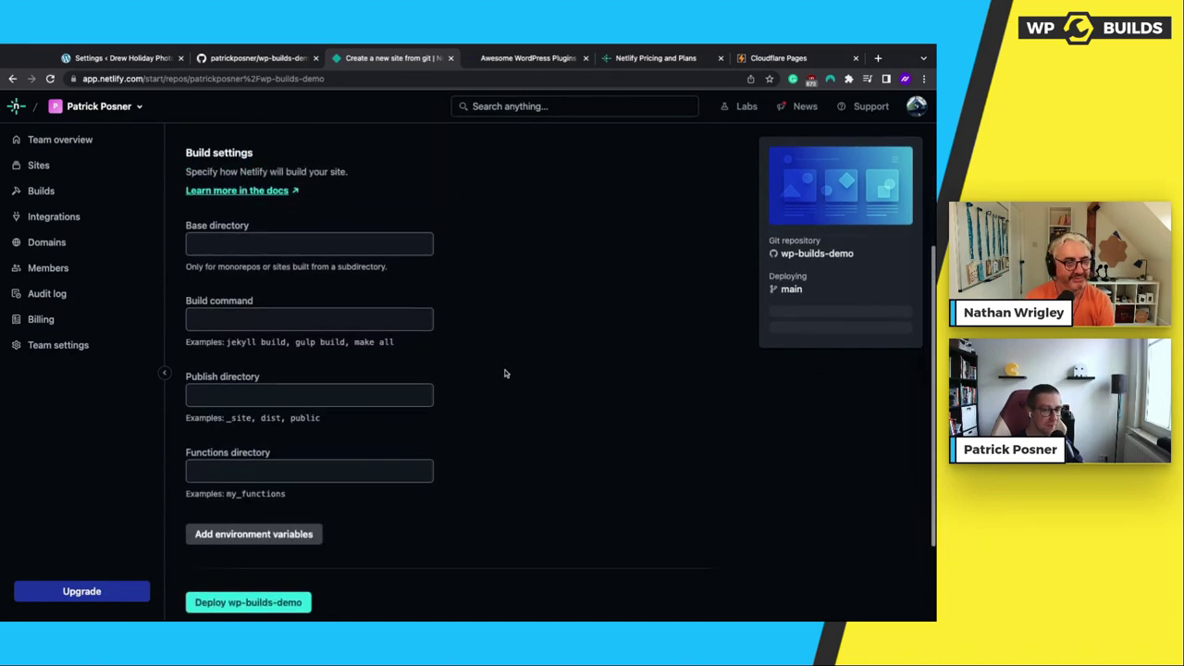
pyautogui.scroll(-2, 505, 374)
pyautogui.scroll(1, 505, 374)
pyautogui.scroll(-1, 499, 372)
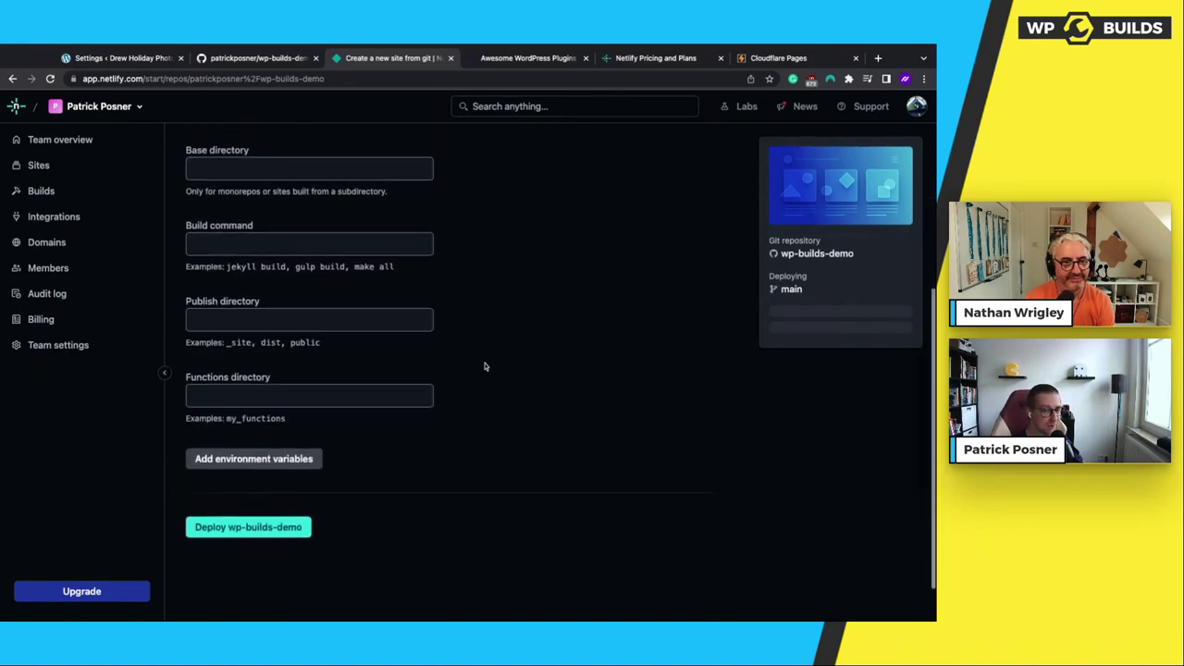
pyautogui.scroll(10, 485, 365)
pyautogui.scroll(-12, 481, 361)
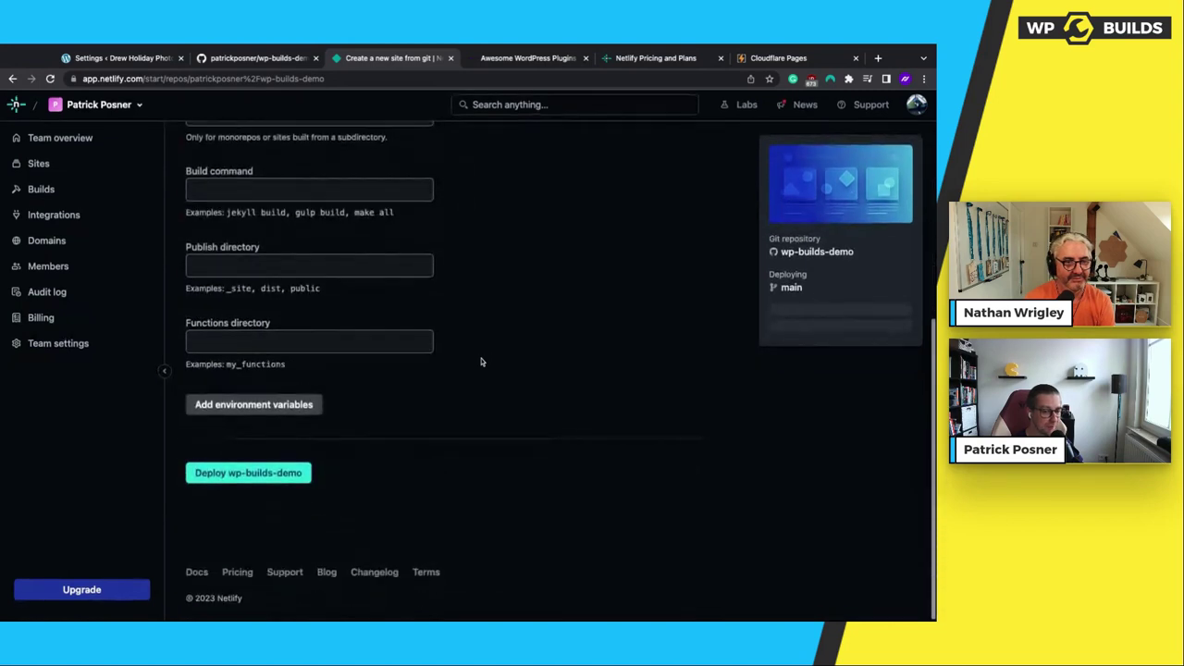
pyautogui.click(232, 476)
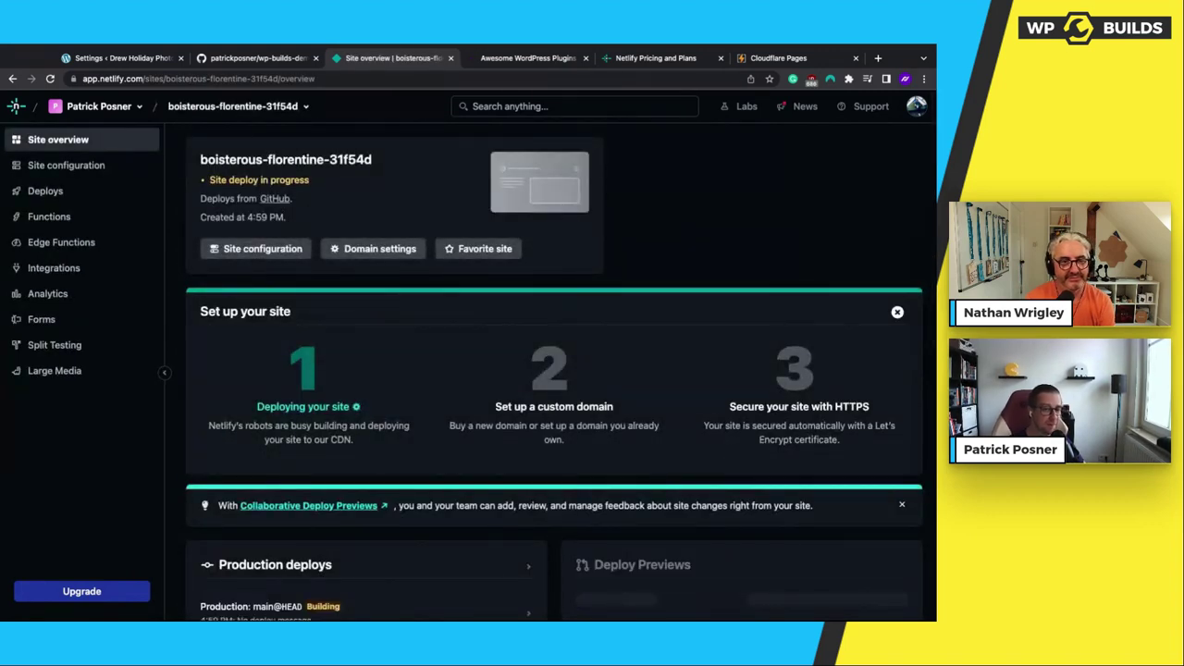
# Highlight the new site's generated name and its deploy status in the site overview
pyautogui.moveTo(191, 158); pyautogui.dragTo(388, 160)
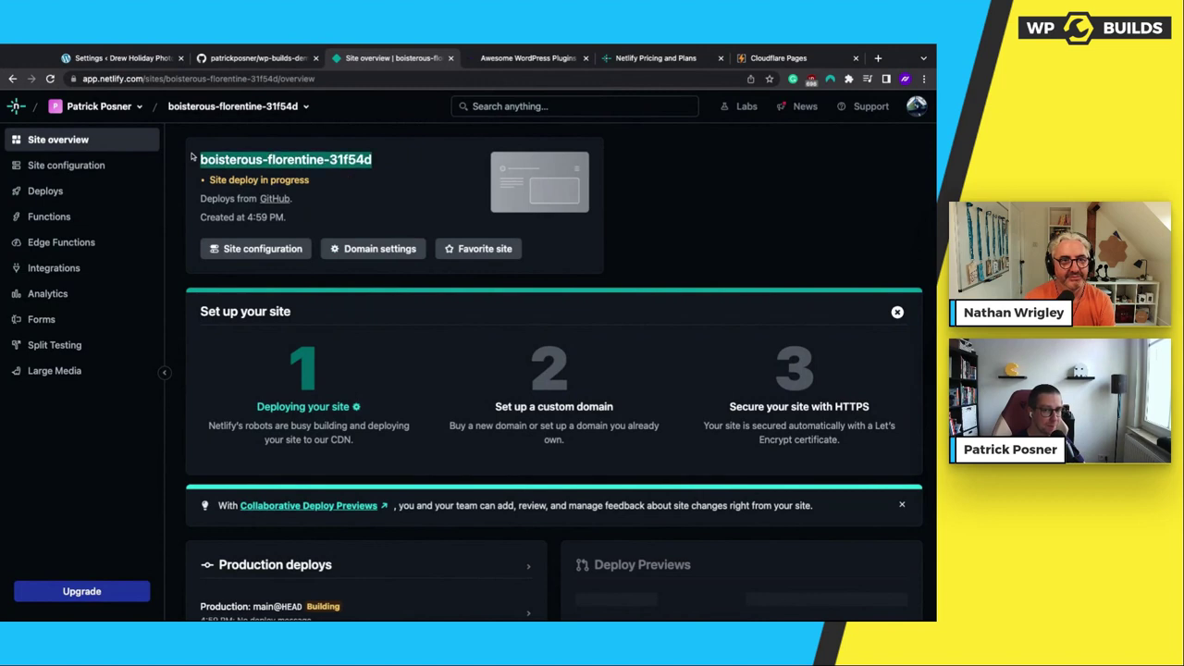
pyautogui.click(346, 196)
pyautogui.tripleClick(366, 183)
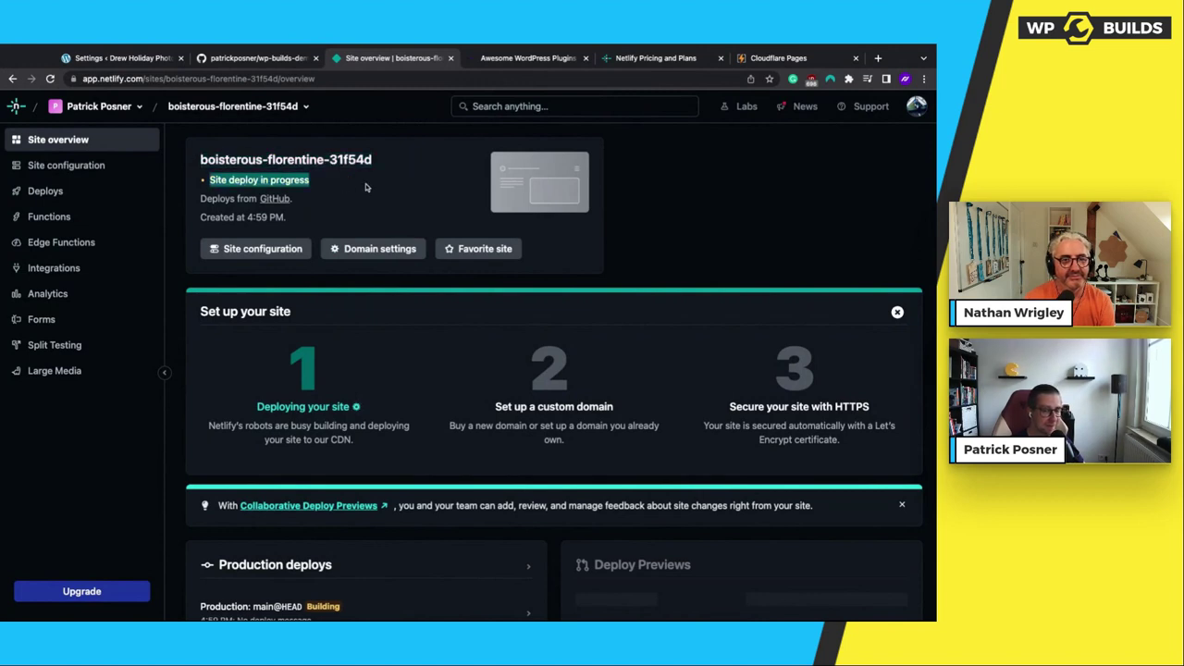
pyautogui.click(182, 188)
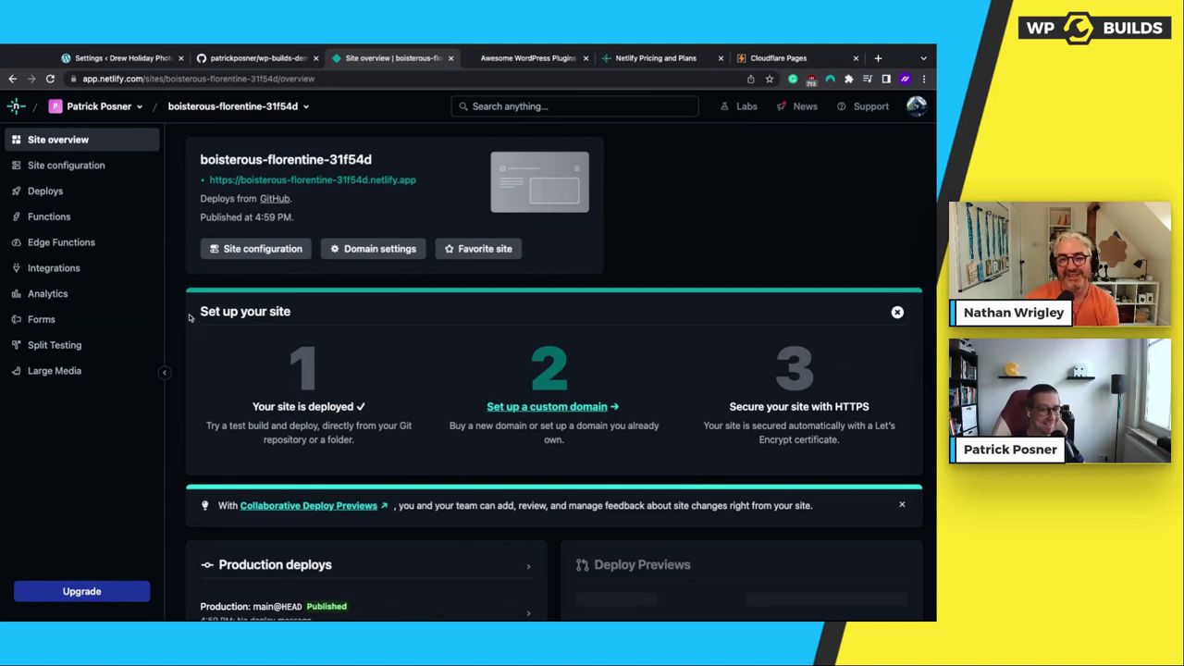
# Open the deployed site's netlify.app address in a new tab and look through the photography homepage
pyautogui.scroll(1, 197, 314)
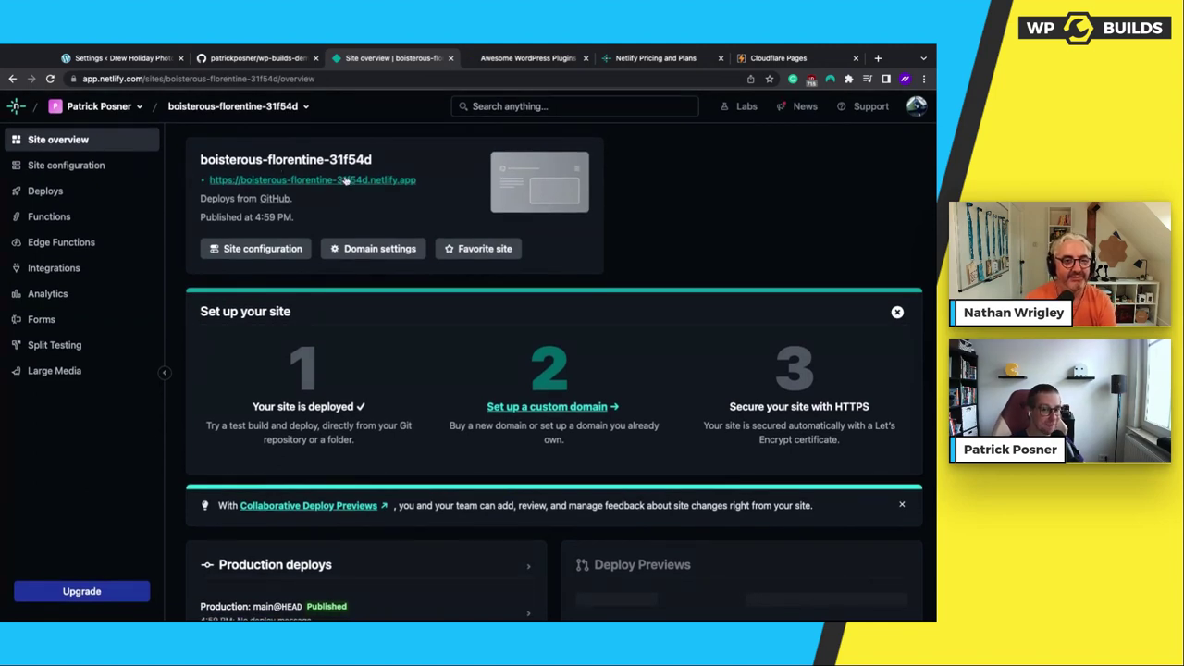
pyautogui.tripleClick(295, 182)
pyautogui.keyDown('super'); pyautogui.click(295, 182); pyautogui.keyUp('super')
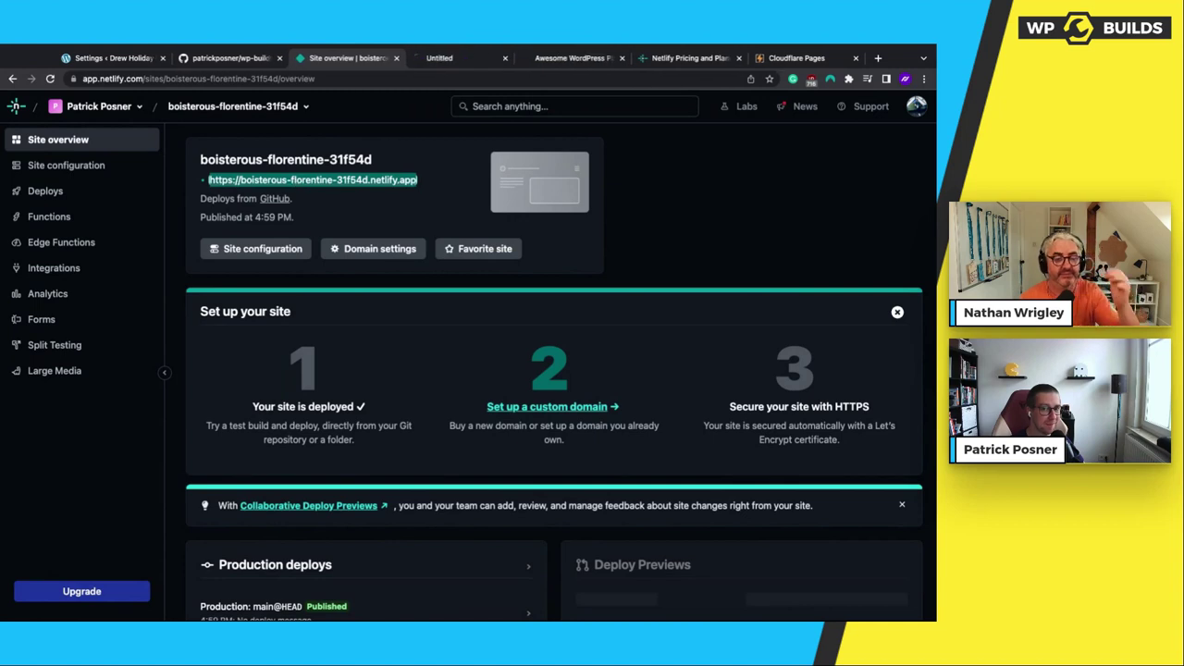
pyautogui.click(446, 60)
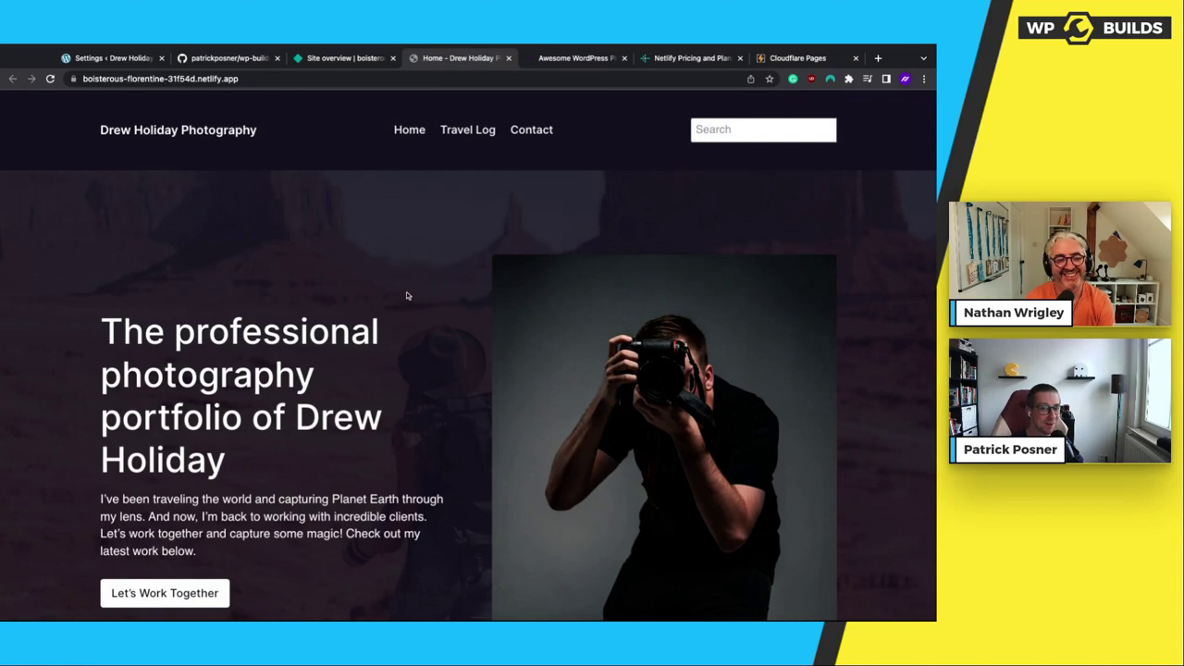
pyautogui.scroll(-4, 406, 293)
pyautogui.scroll(-4, 406, 295)
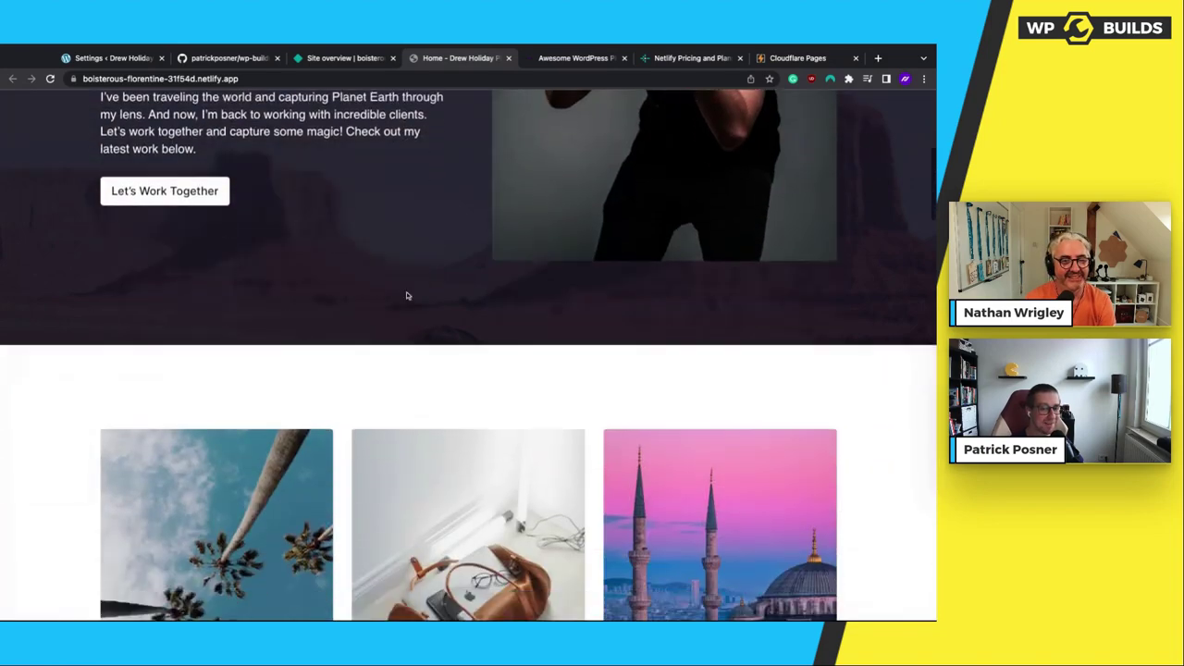
pyautogui.scroll(-3, 406, 293)
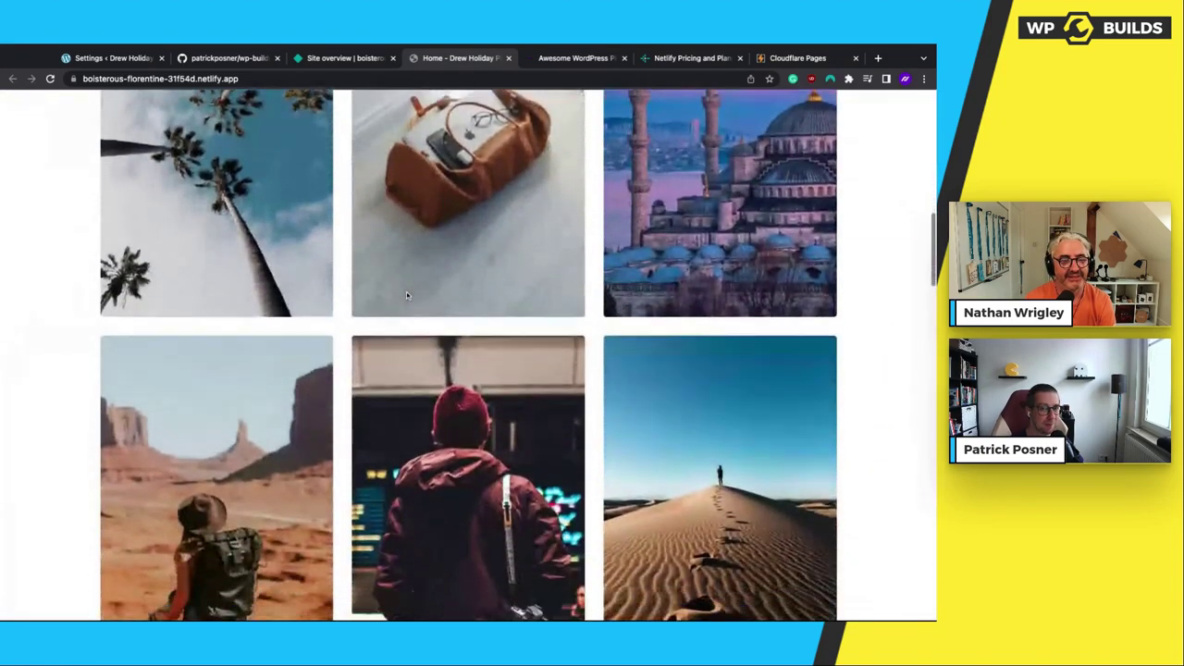
pyautogui.scroll(11, 406, 291)
pyautogui.scroll(1, 378, 142)
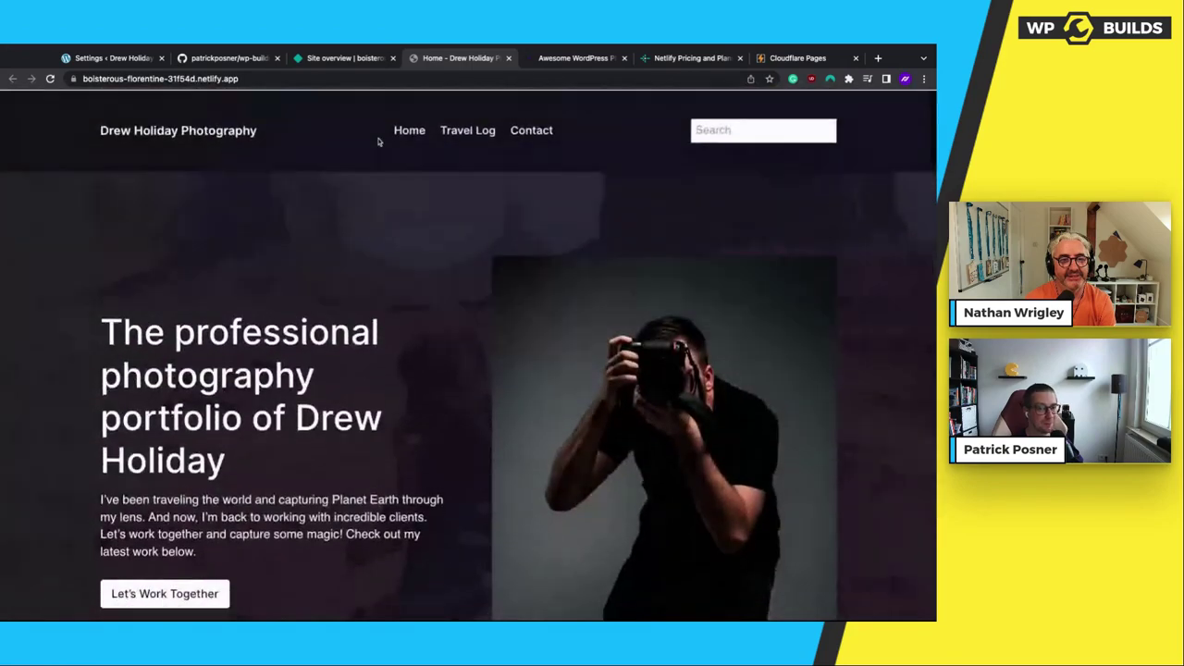
# Return to the Netlify site overview and review the setup progress and production deploys
pyautogui.click(344, 57)
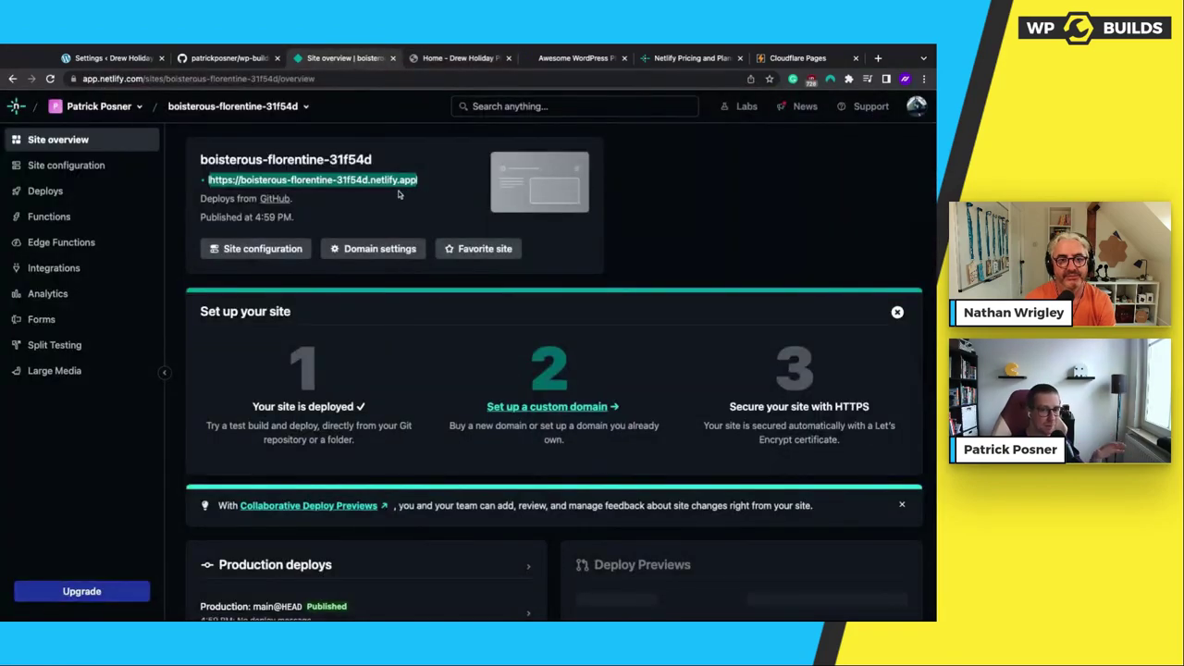
pyautogui.scroll(-1, 352, 344)
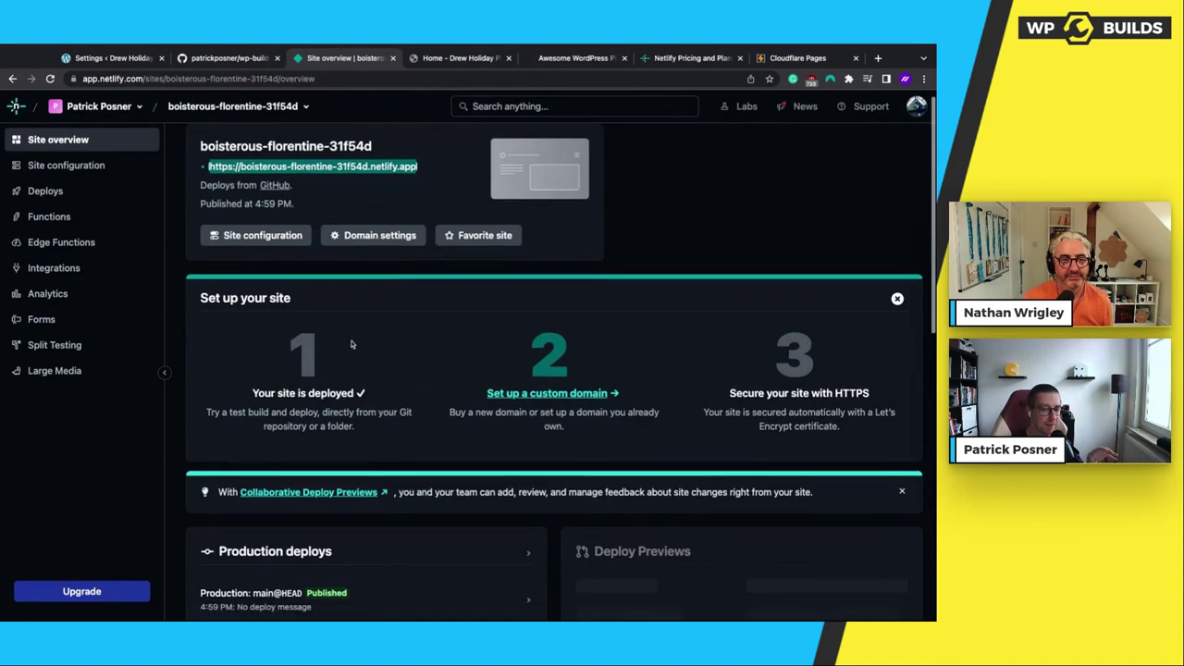
pyautogui.scroll(-4, 352, 344)
pyautogui.scroll(4, 351, 344)
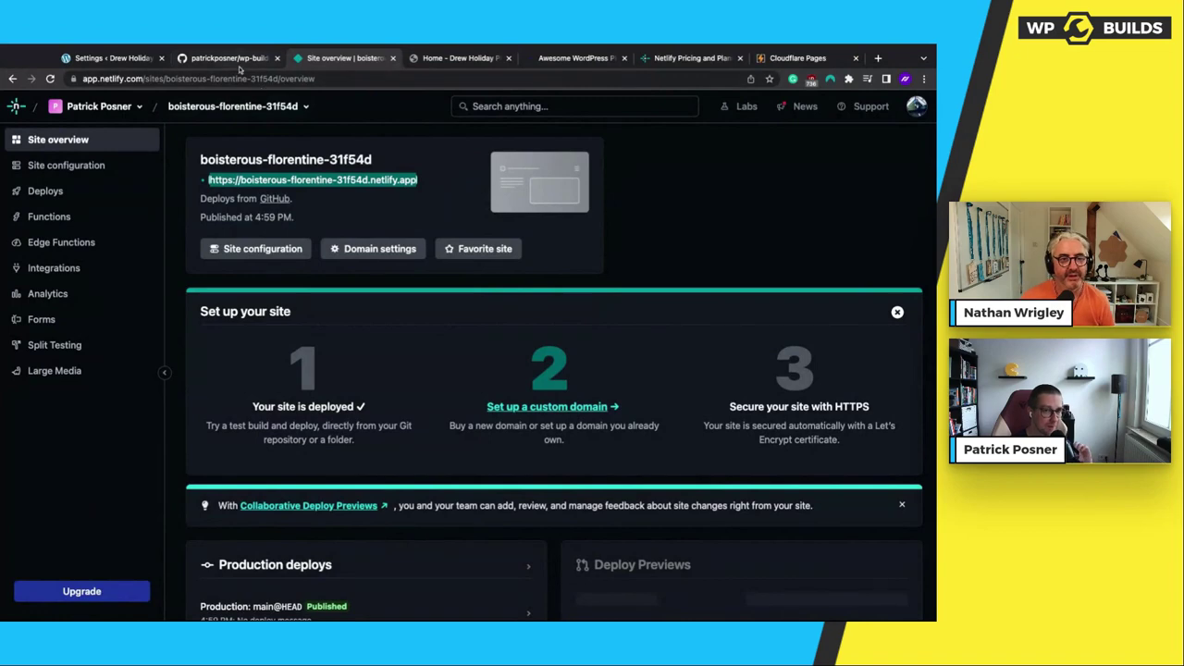
# Switch back to the Simply Static settings in WordPress and cancel the stalled export
pyautogui.click(121, 59)
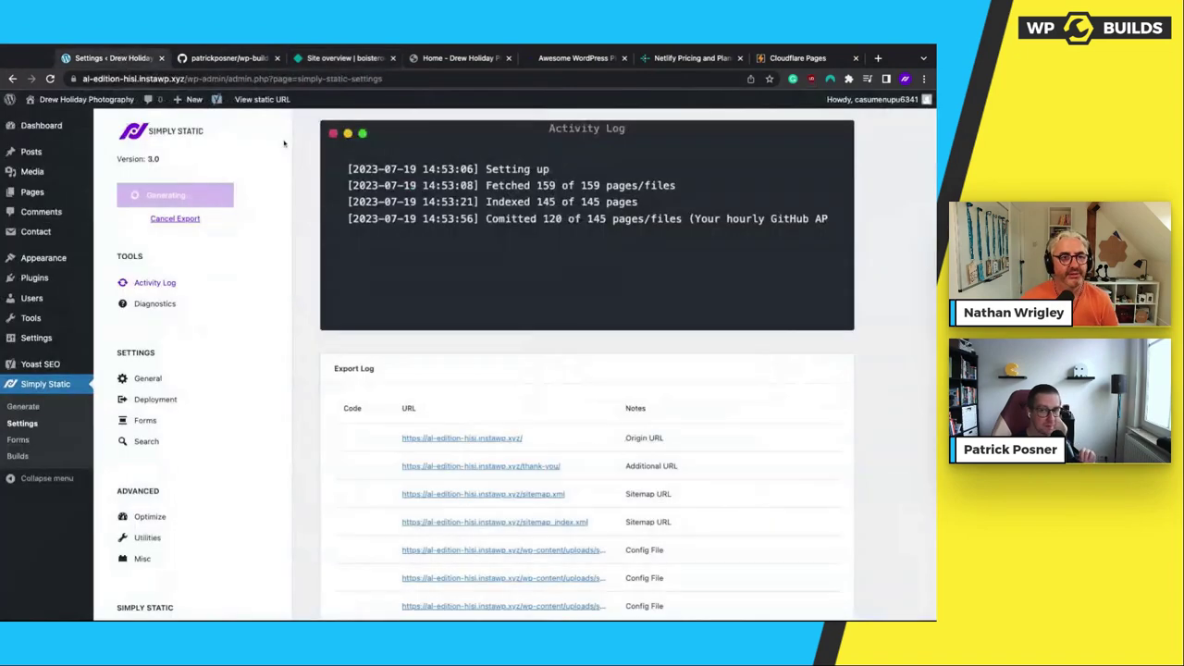
pyautogui.click(184, 224)
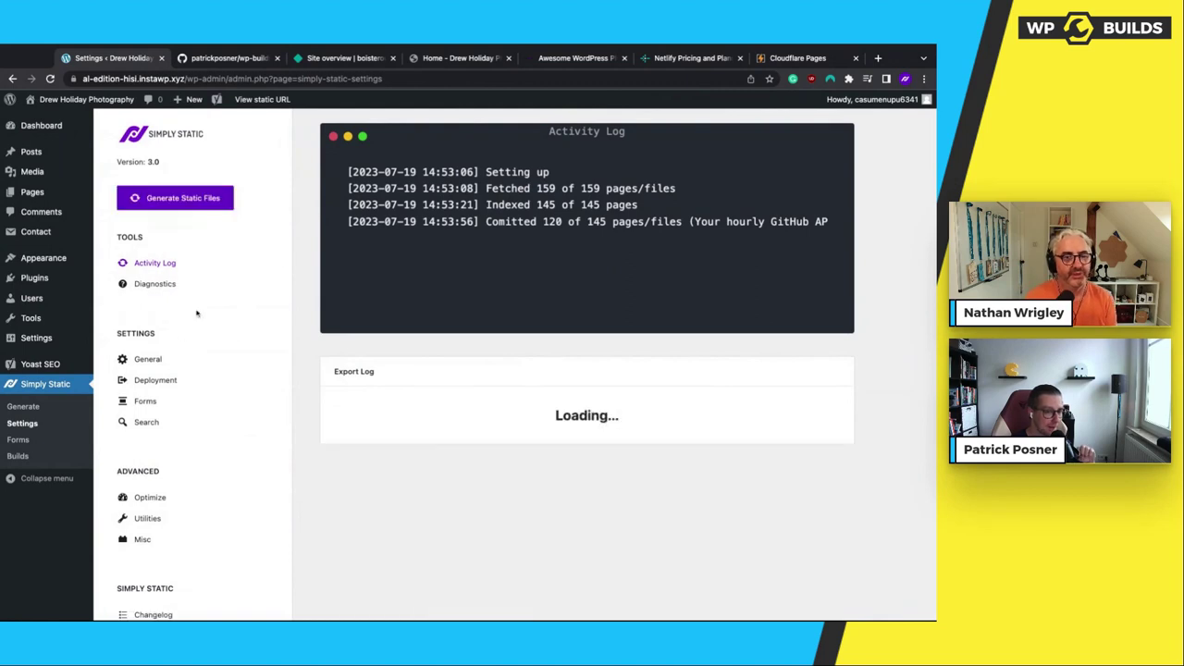
# Change the GitHub repository in Simply Static's deployment settings to wp-builds-demo and save the settings
pyautogui.click(154, 380)
pyautogui.scroll(-3, 379, 366)
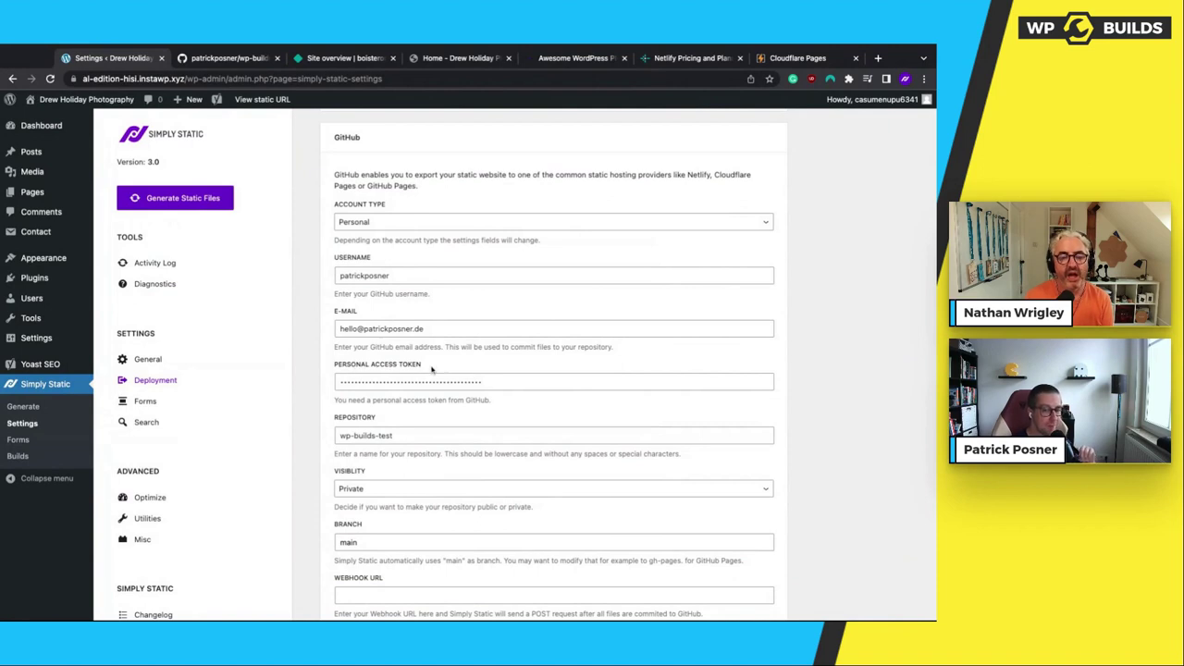
pyautogui.doubleClick(382, 436)
pyautogui.write('demo')
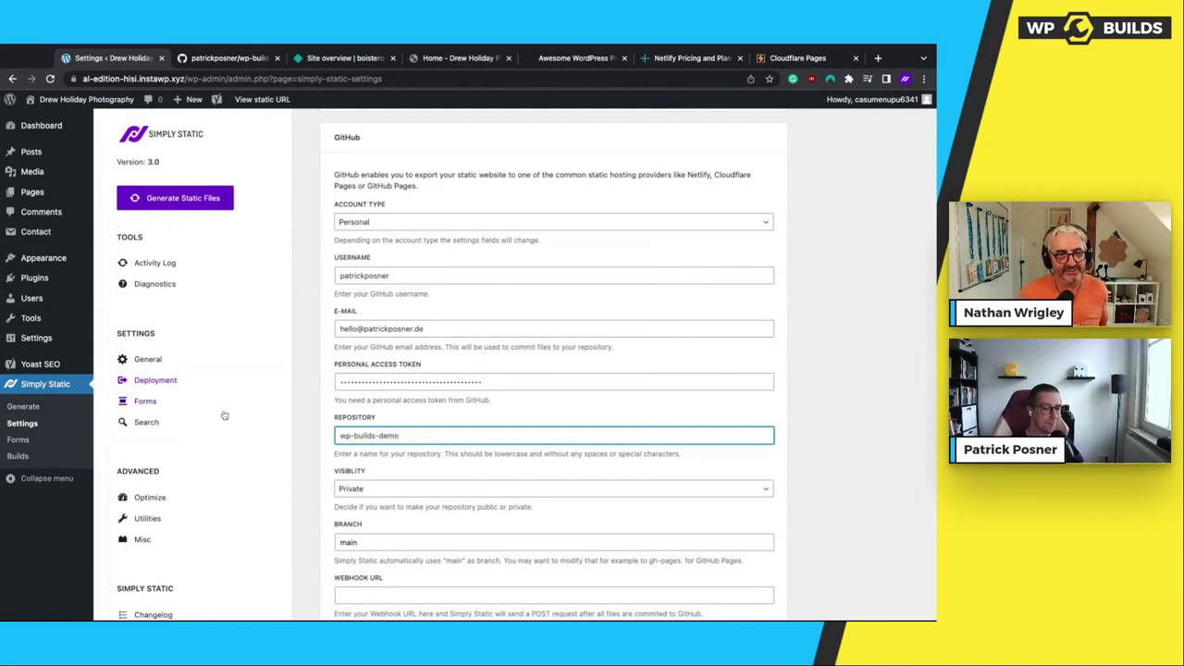
pyautogui.click(310, 518)
pyautogui.scroll(-2, 342, 592)
pyautogui.click(346, 606)
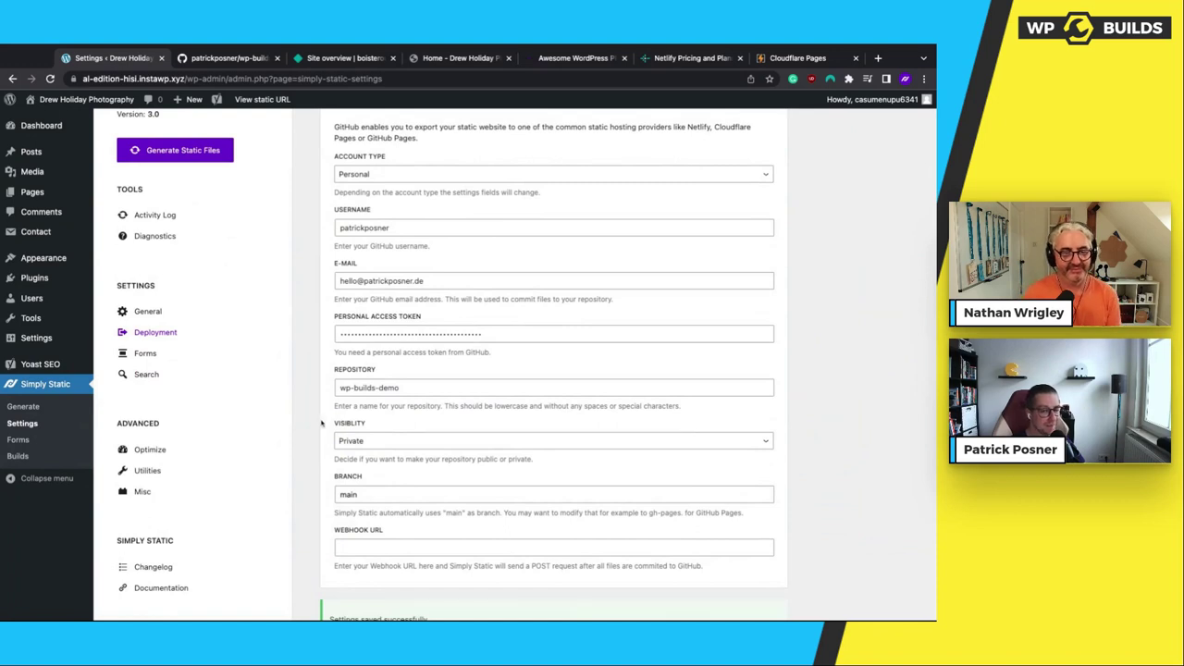
pyautogui.scroll(2, 306, 400)
pyautogui.scroll(3, 307, 400)
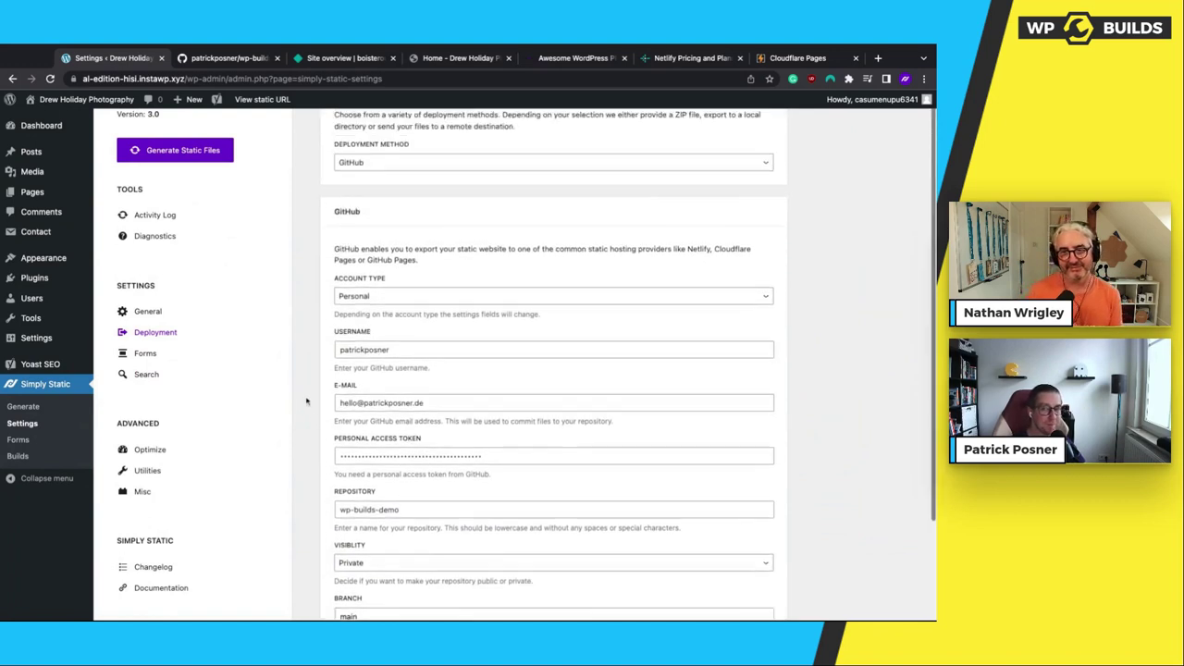
pyautogui.scroll(-3, 303, 385)
pyautogui.scroll(3, 302, 385)
pyautogui.scroll(-2, 305, 393)
pyautogui.scroll(2, 305, 393)
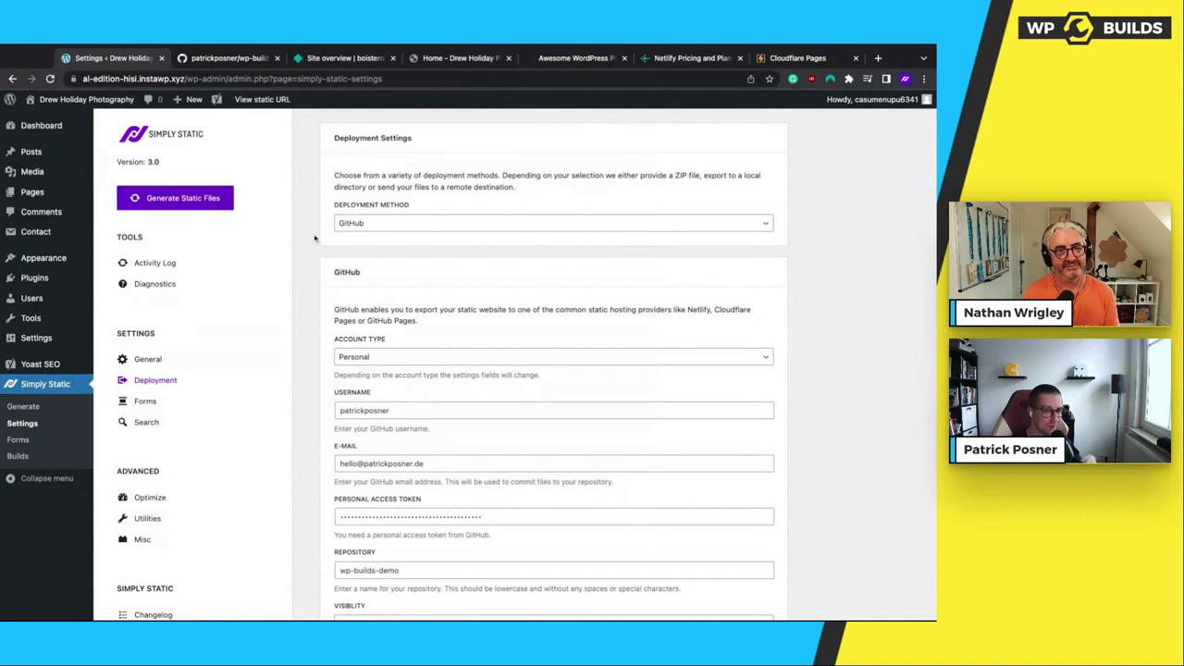
# Open the list of all posts on the WordPress site
pyautogui.moveTo(30, 155)
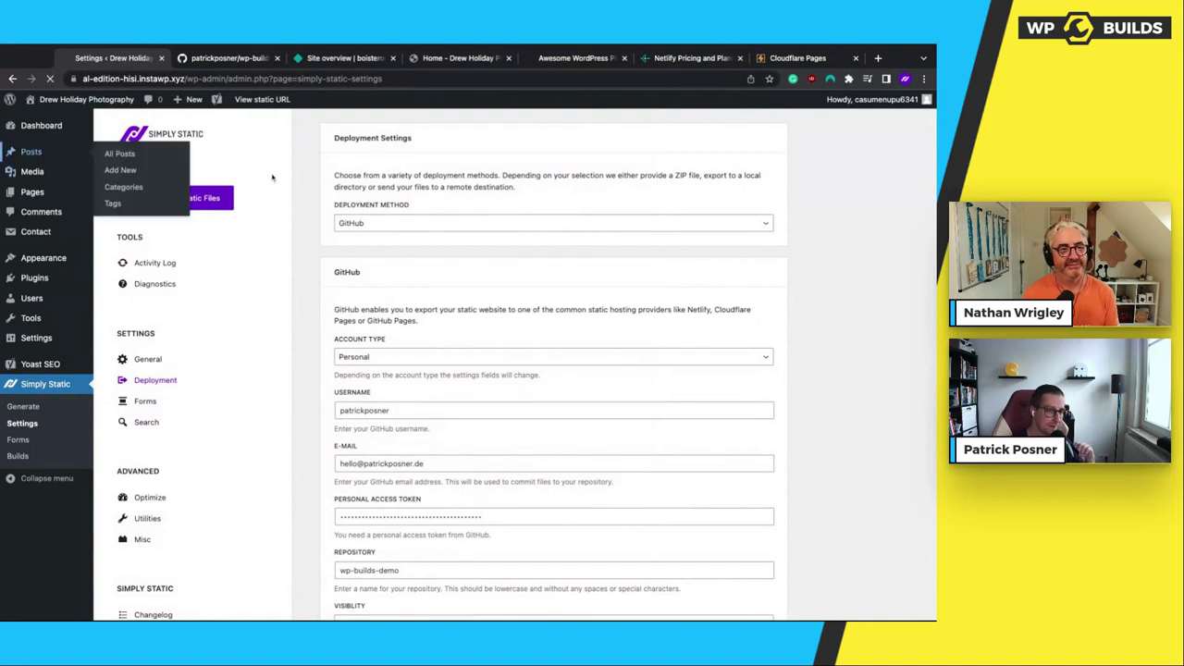
pyautogui.click(119, 154)
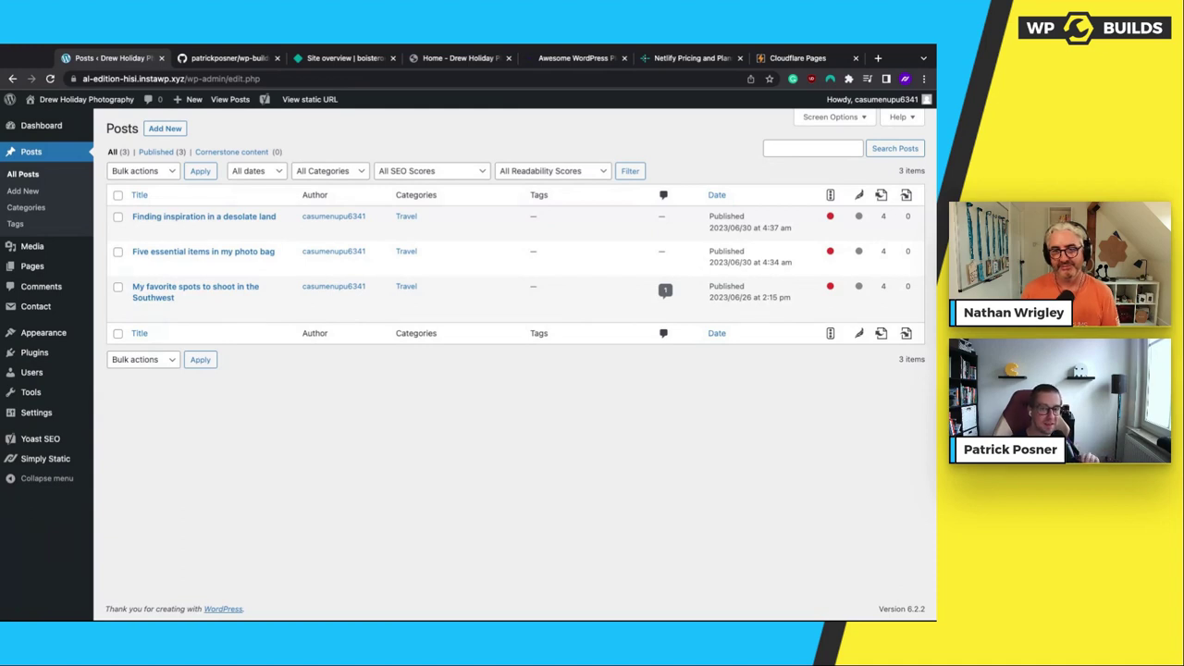
# Open the post "Finding inspiration in a desolate land" for editing and export it as a static page without including its assets
pyautogui.click(139, 229)
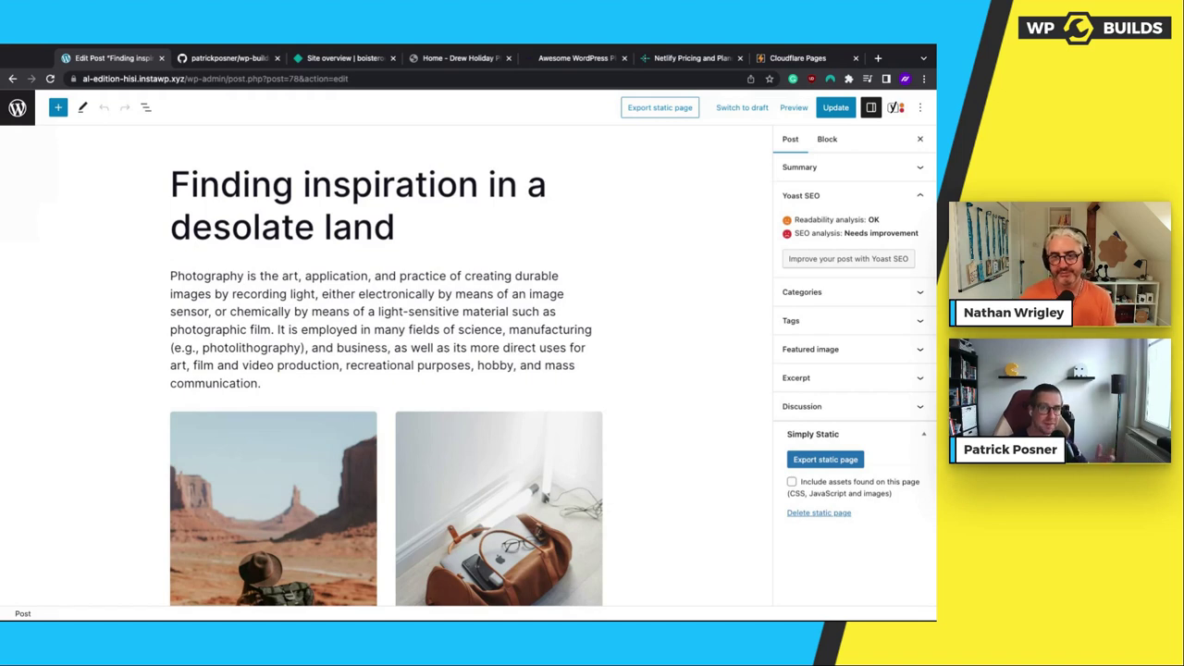
pyautogui.click(791, 481)
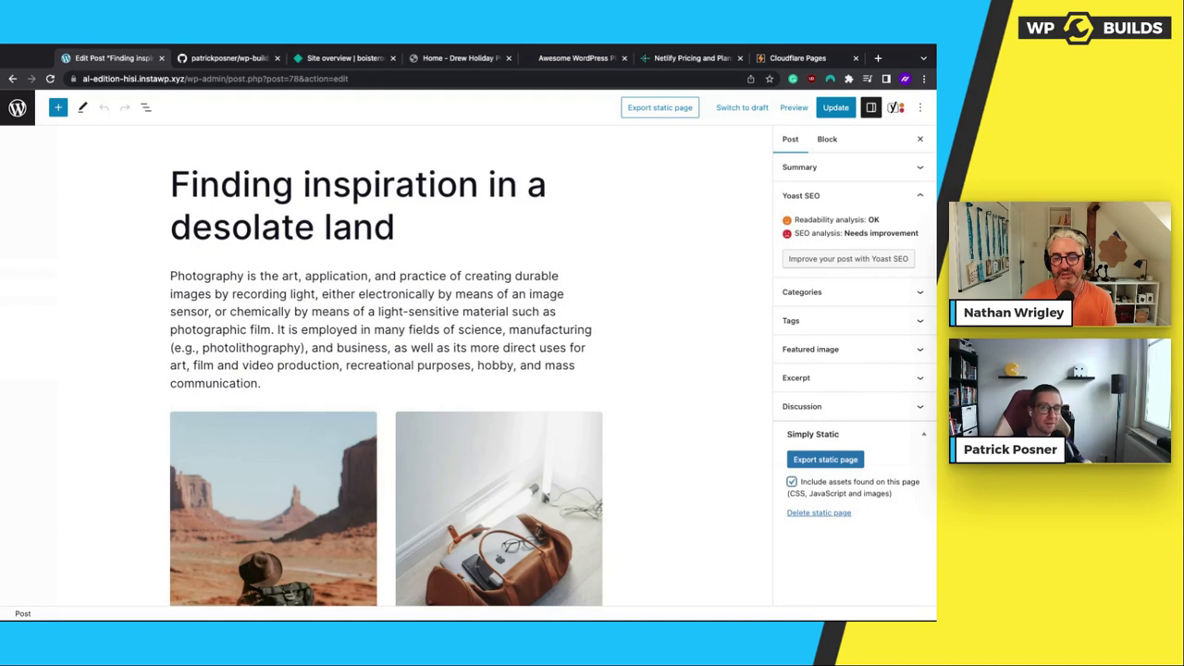
pyautogui.click(819, 488)
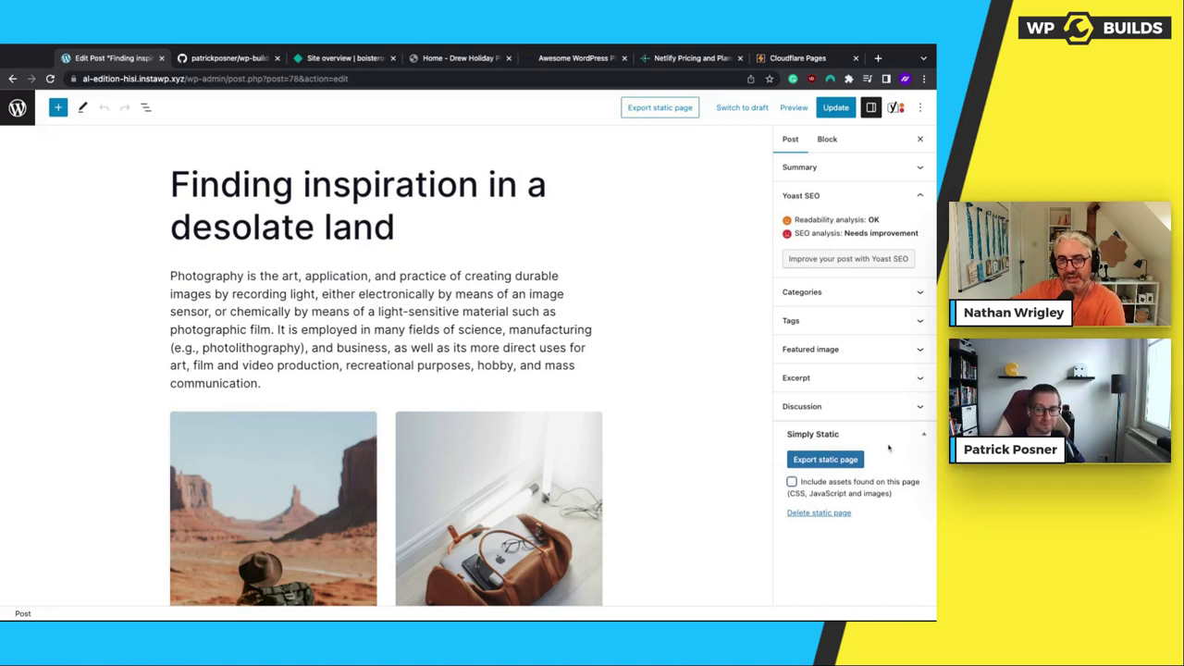
pyautogui.click(811, 460)
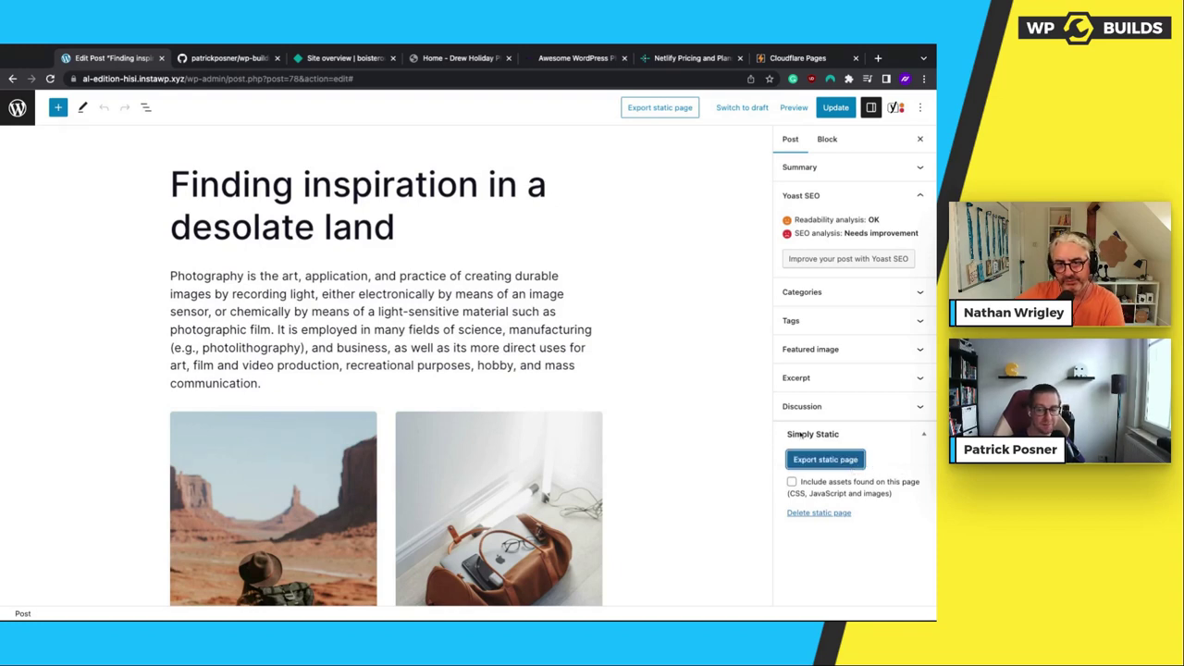
# Switch to the wp-builds-demo repository on GitHub, reload it and review its exported folders and files for new commits
pyautogui.click(242, 61)
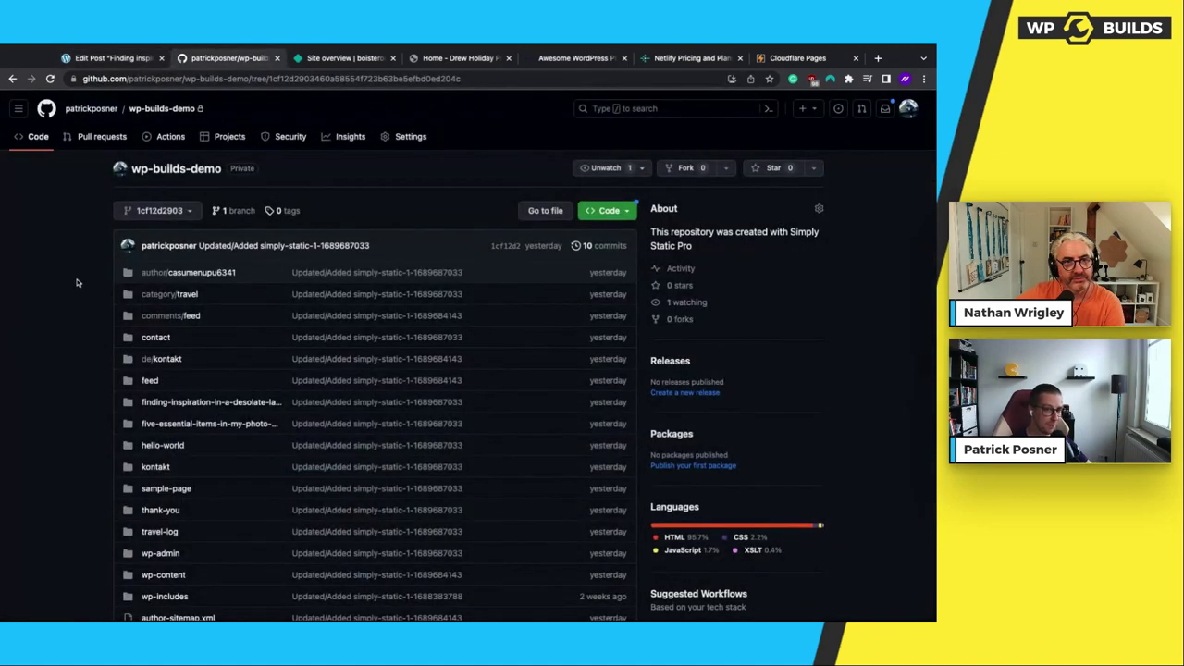
pyautogui.press('super+r')
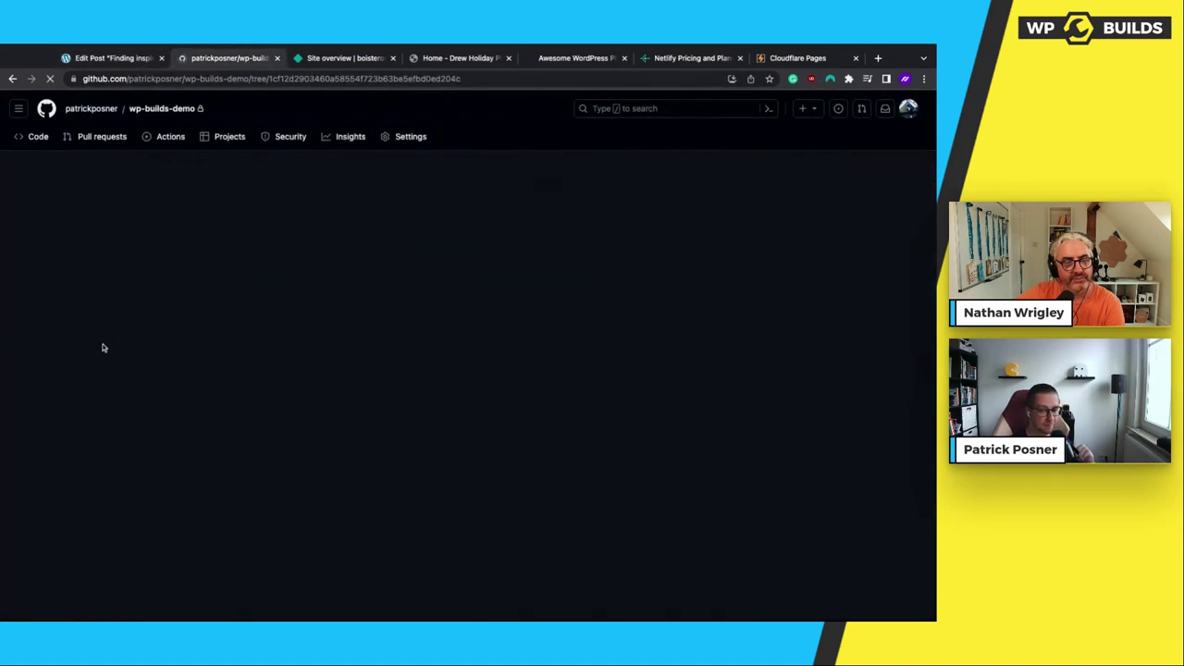
pyautogui.scroll(-5, 103, 348)
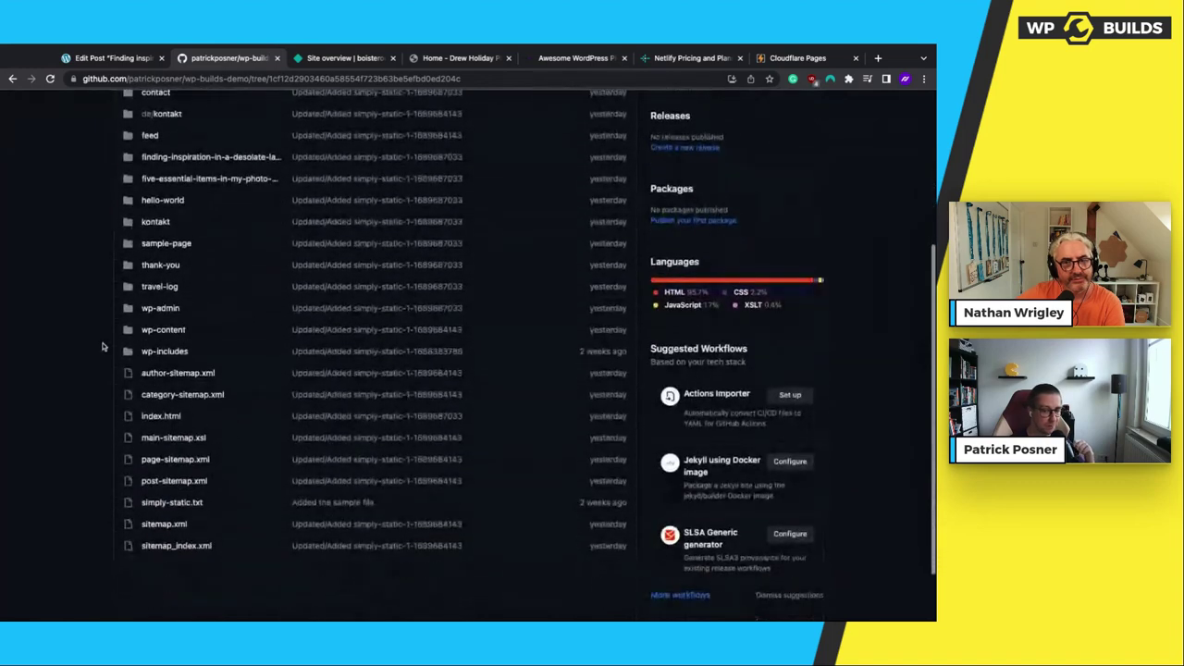
pyautogui.scroll(3, 81, 188)
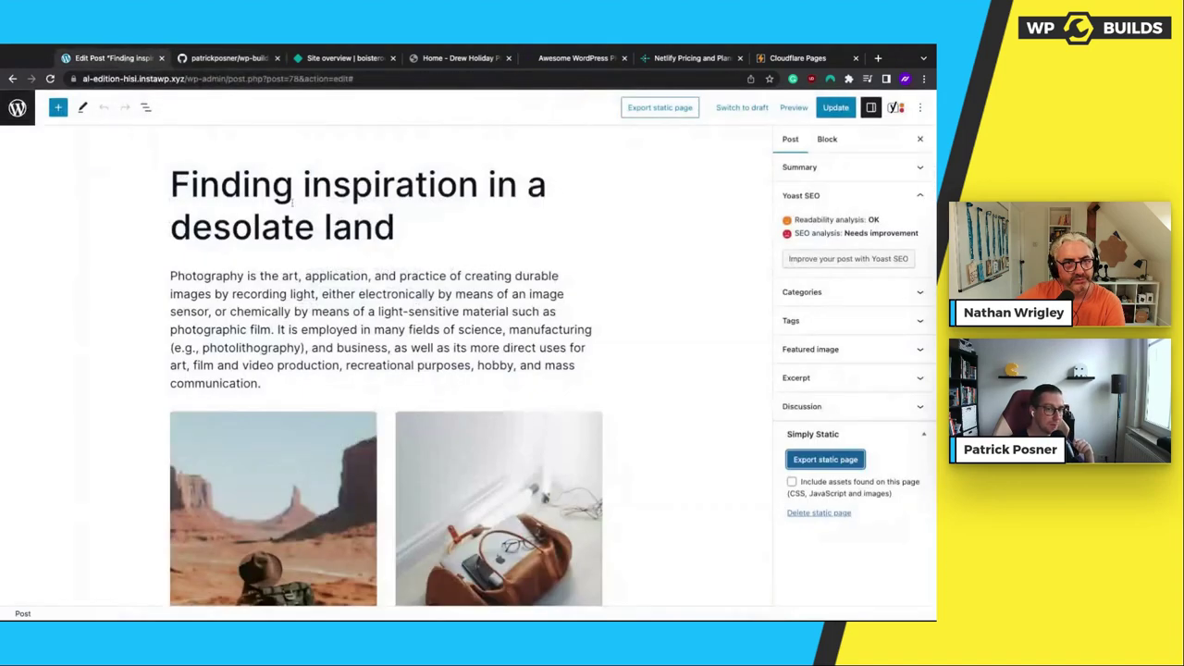
pyautogui.click(219, 59)
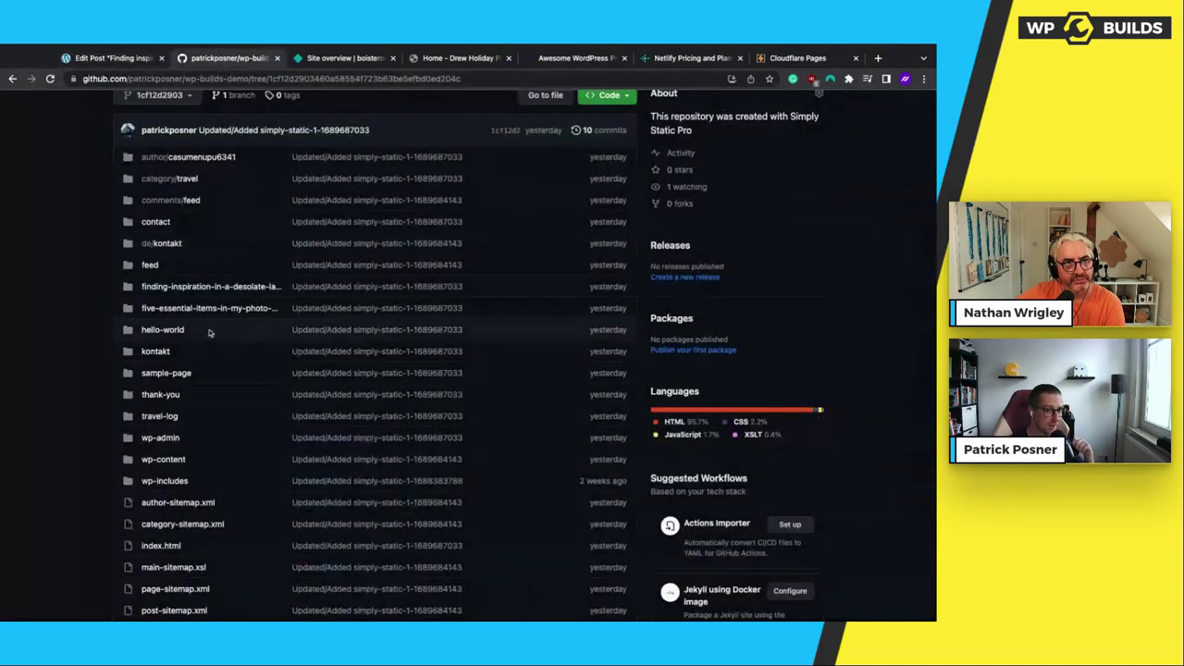
pyautogui.scroll(-2, 178, 241)
pyautogui.scroll(1, 178, 242)
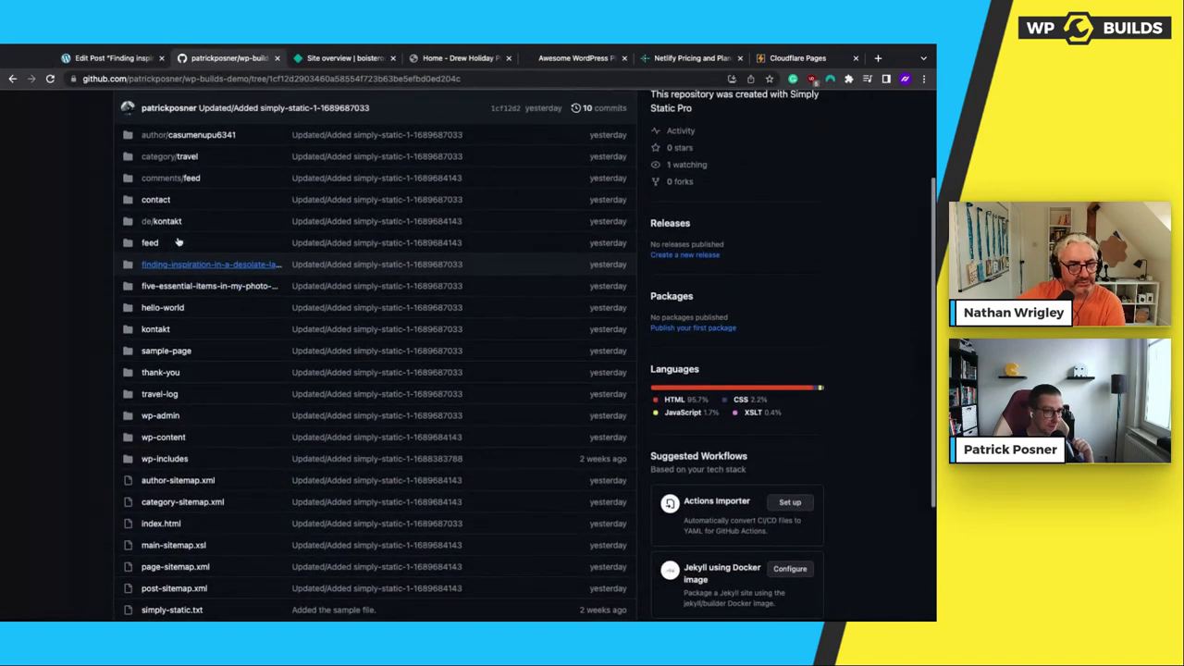
pyautogui.scroll(1, 183, 266)
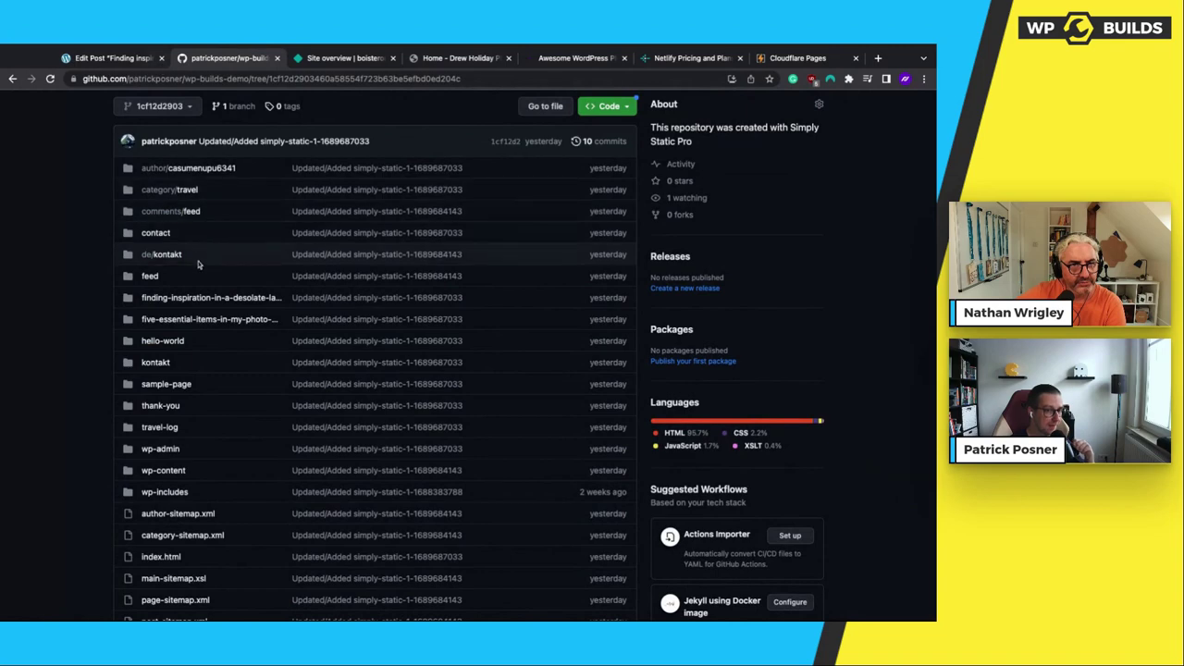
pyautogui.scroll(-2, 190, 268)
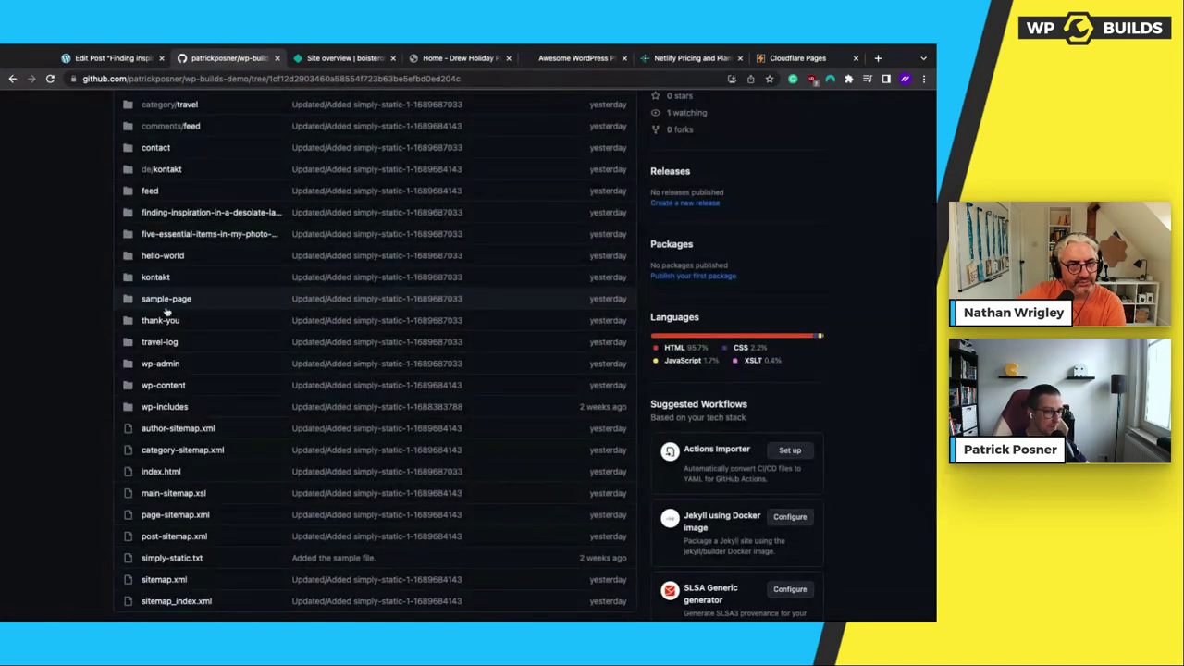
# Inspect the travel-log folder, return to the repository root and check the last commit date of finding-inspiration-in-a-desolate-land
pyautogui.click(157, 342)
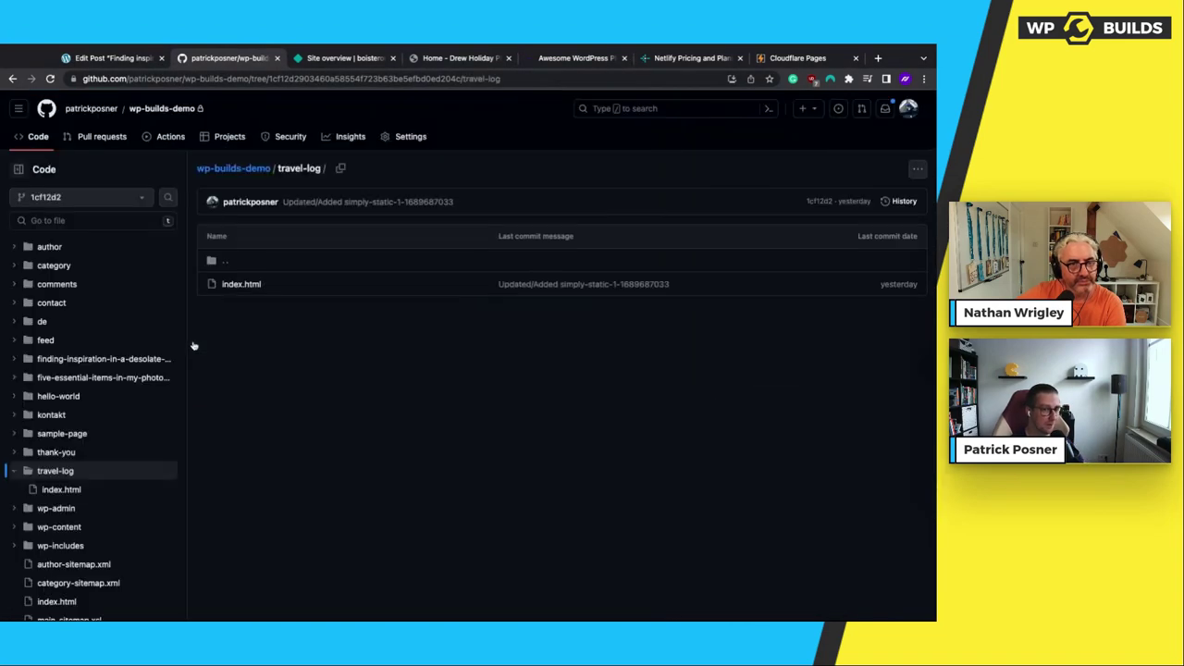
pyautogui.click(229, 267)
pyautogui.scroll(-2, 289, 377)
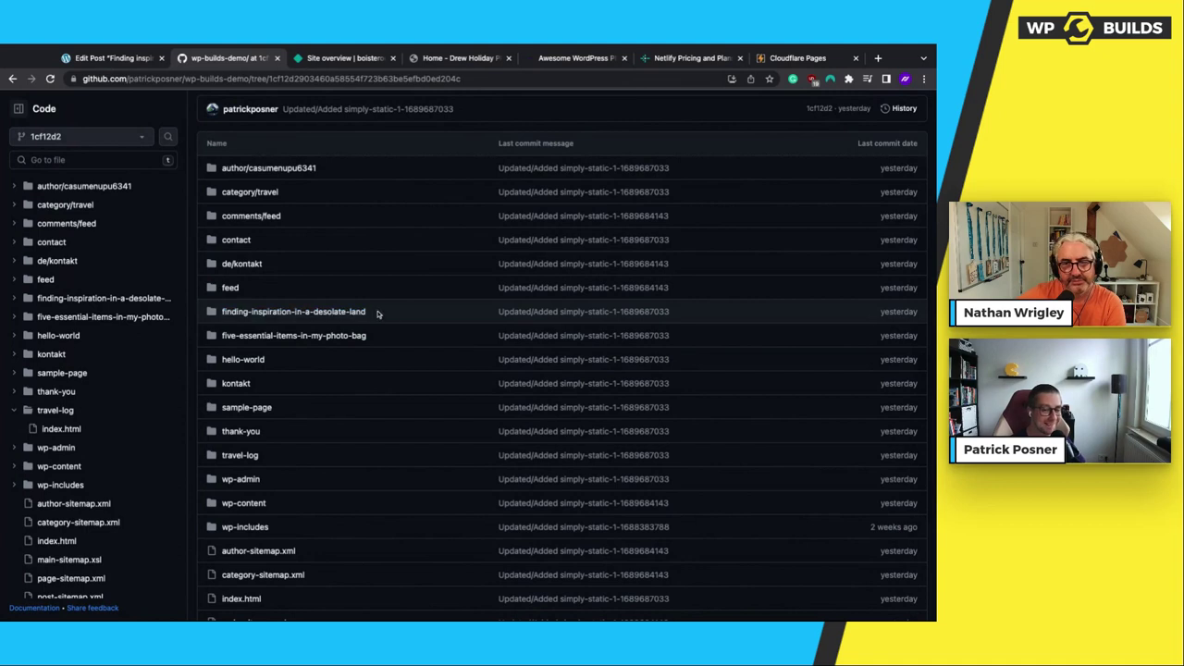
pyautogui.doubleClick(873, 315)
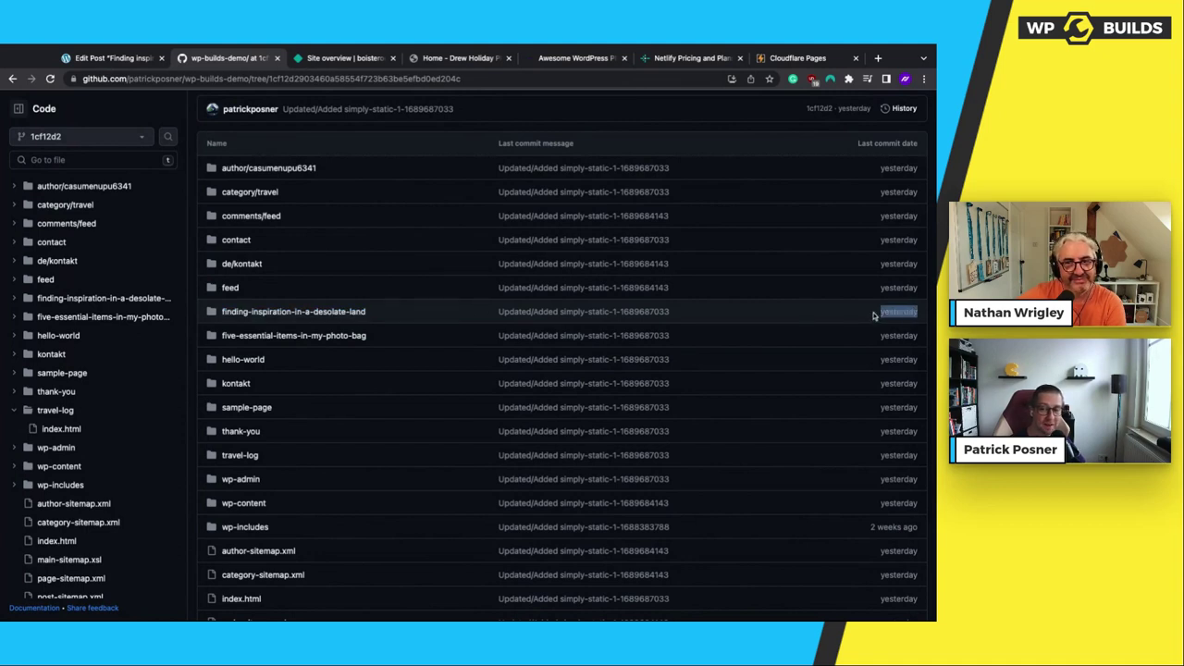
pyautogui.click(814, 319)
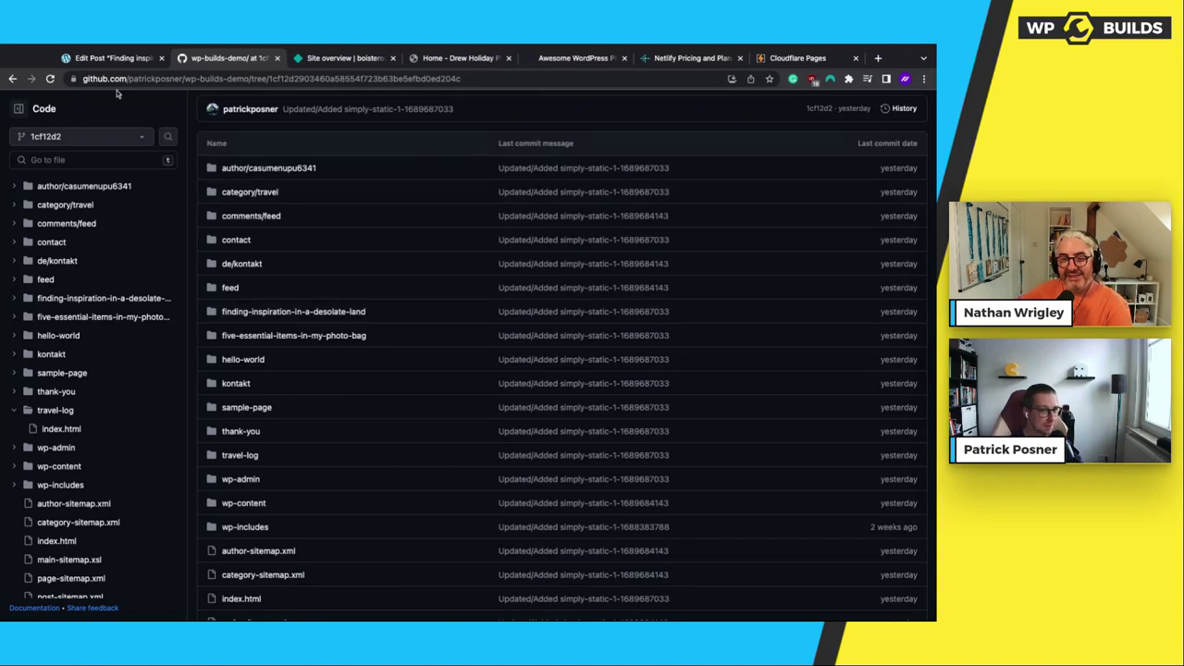
# Return to the WordPress post editor and change the post title to "Finding inspiration in a desolate island!"
pyautogui.click(99, 63)
pyautogui.scroll(-1, 417, 294)
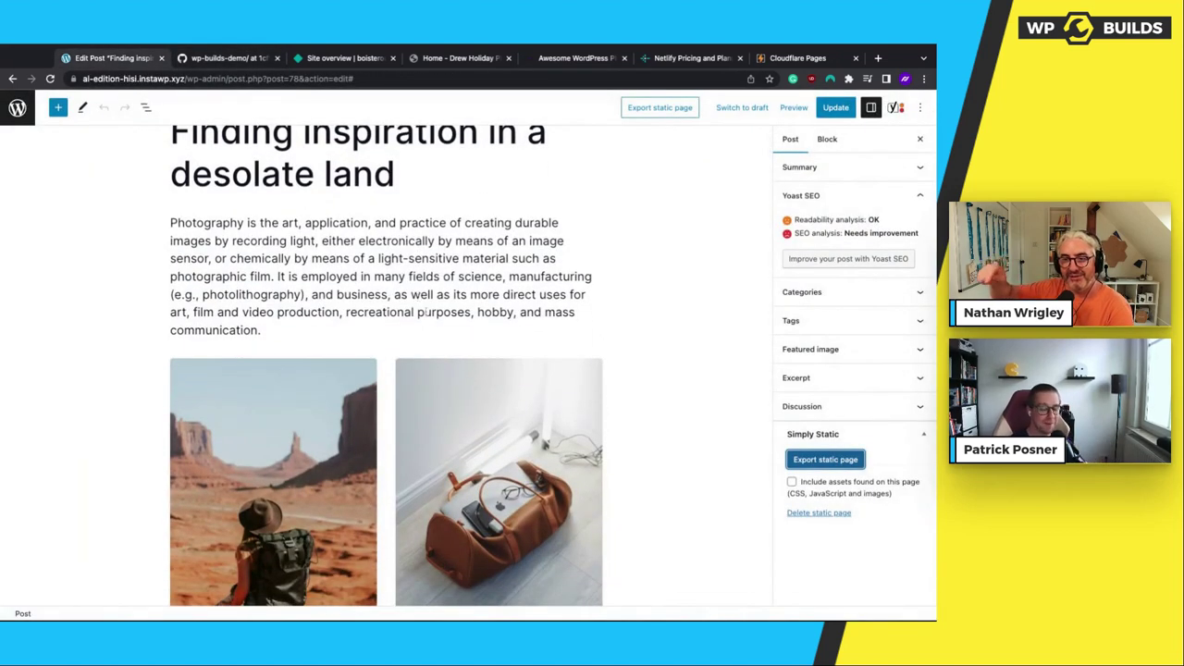
pyautogui.scroll(1, 424, 311)
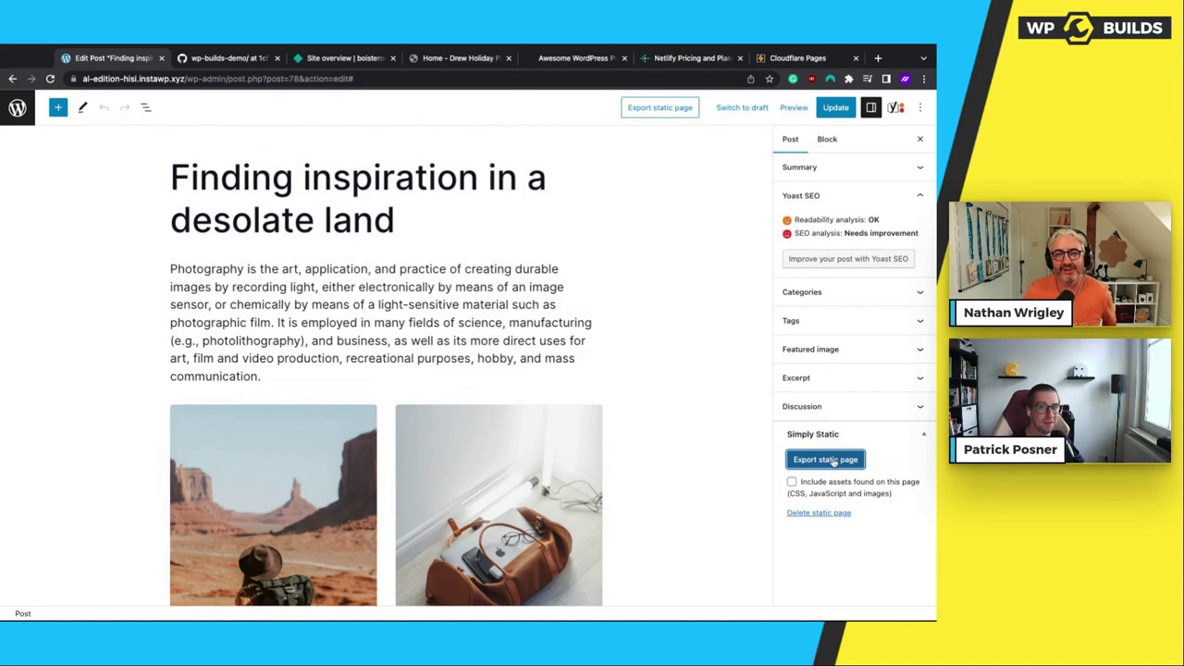
pyautogui.click(415, 233)
pyautogui.scroll(-5, 415, 233)
pyautogui.scroll(5, 417, 213)
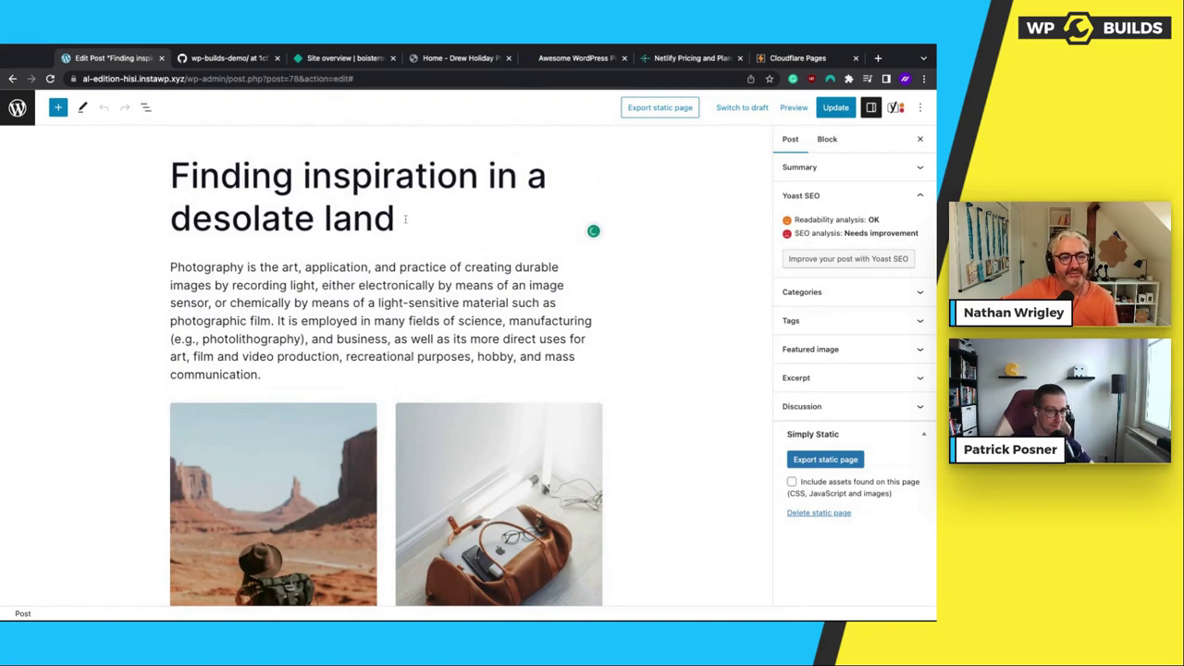
pyautogui.press('BackSpace')
pyautogui.press('BackSpace')
pyautogui.press('BackSpace')
pyautogui.press('BackSpace')
pyautogui.write('island!')
# Insert the paragraph "Here is another text!" above the post's first paragraph and update the post
pyautogui.click(324, 285)
pyautogui.click(169, 267)
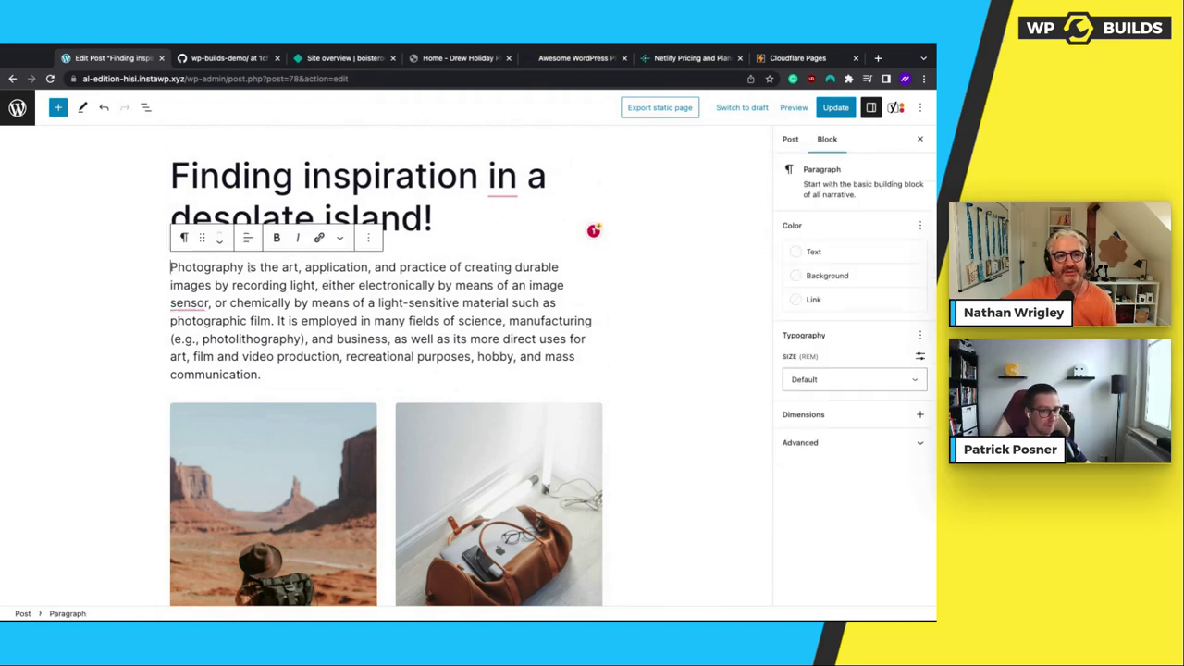
pyautogui.press('Return')
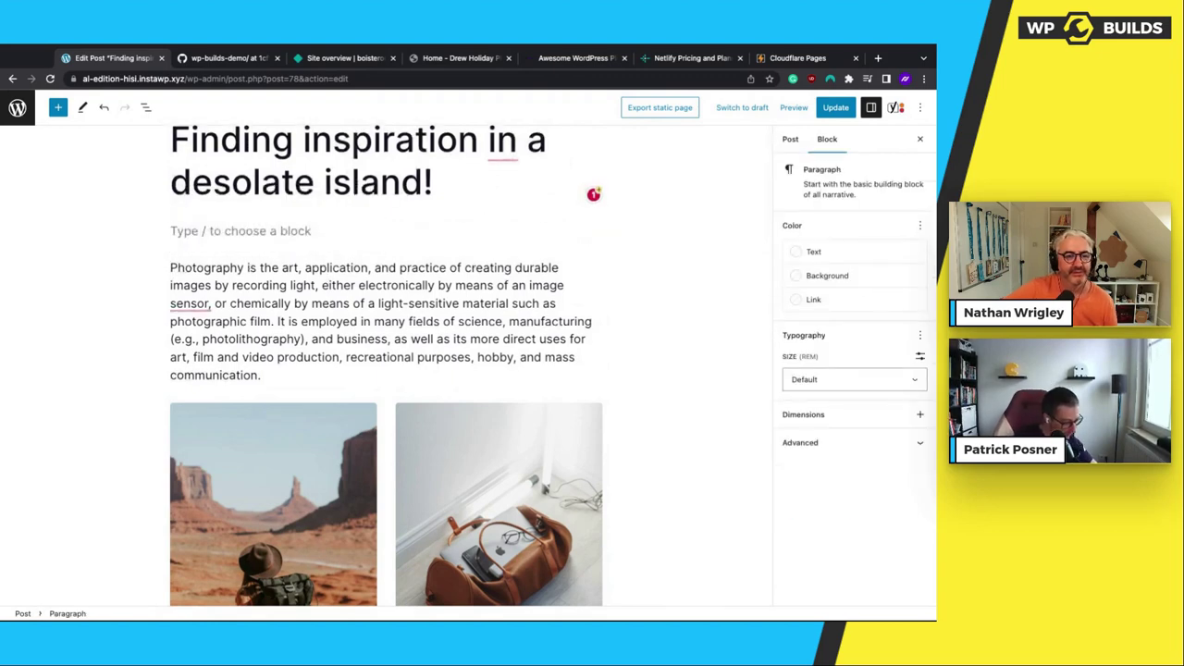
pyautogui.write('Here is another text!')
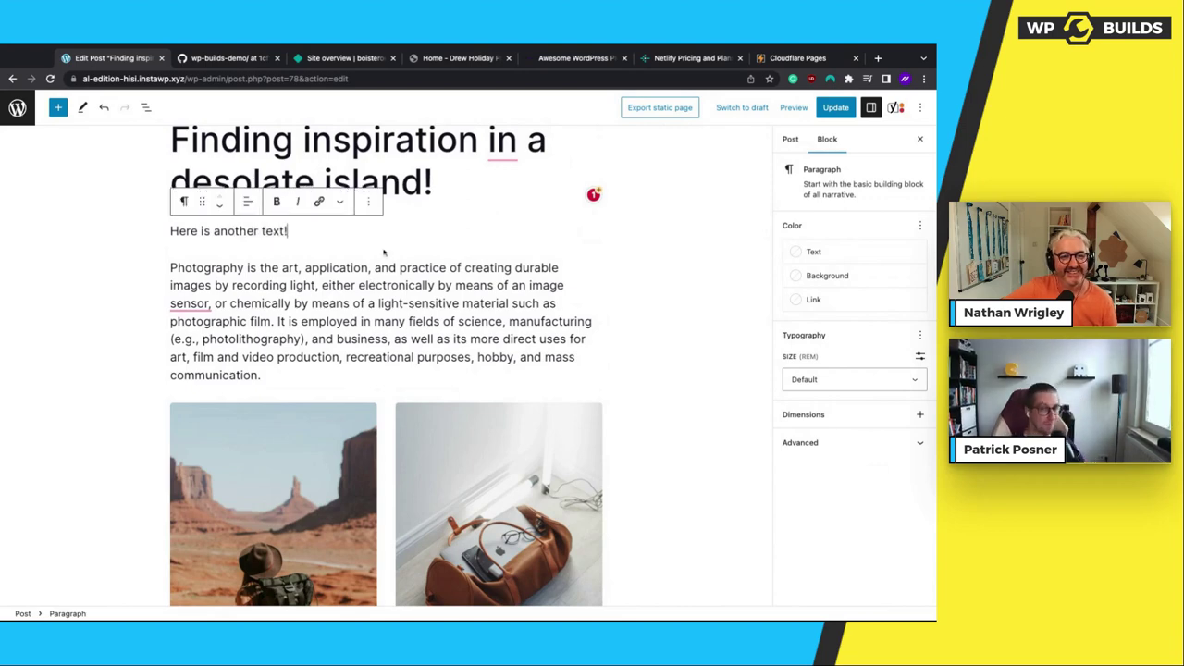
pyautogui.click(826, 108)
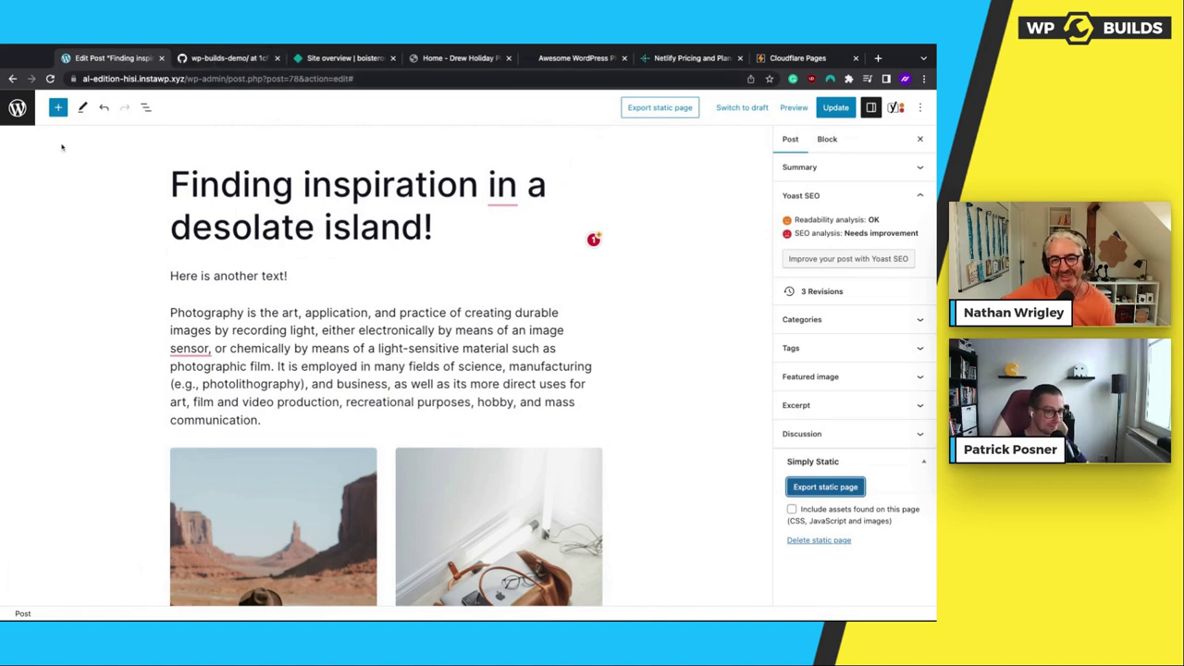
# Leave the post editor and check the export progress in Simply Static's activity log
pyautogui.click(17, 108)
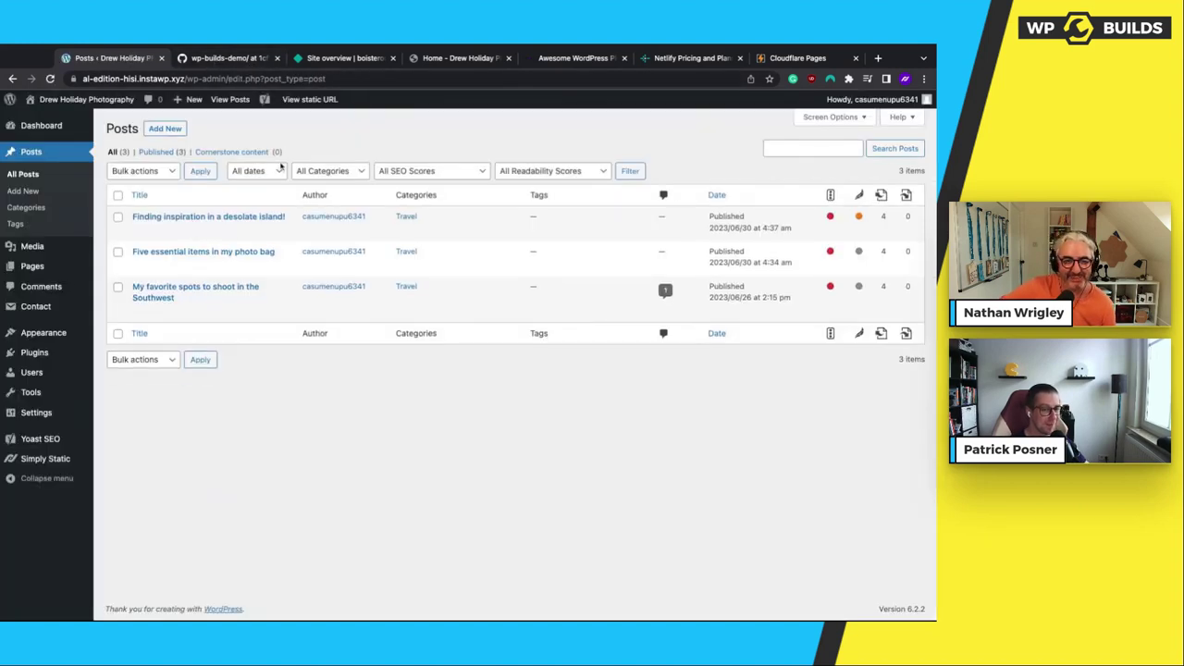
pyautogui.moveTo(53, 458)
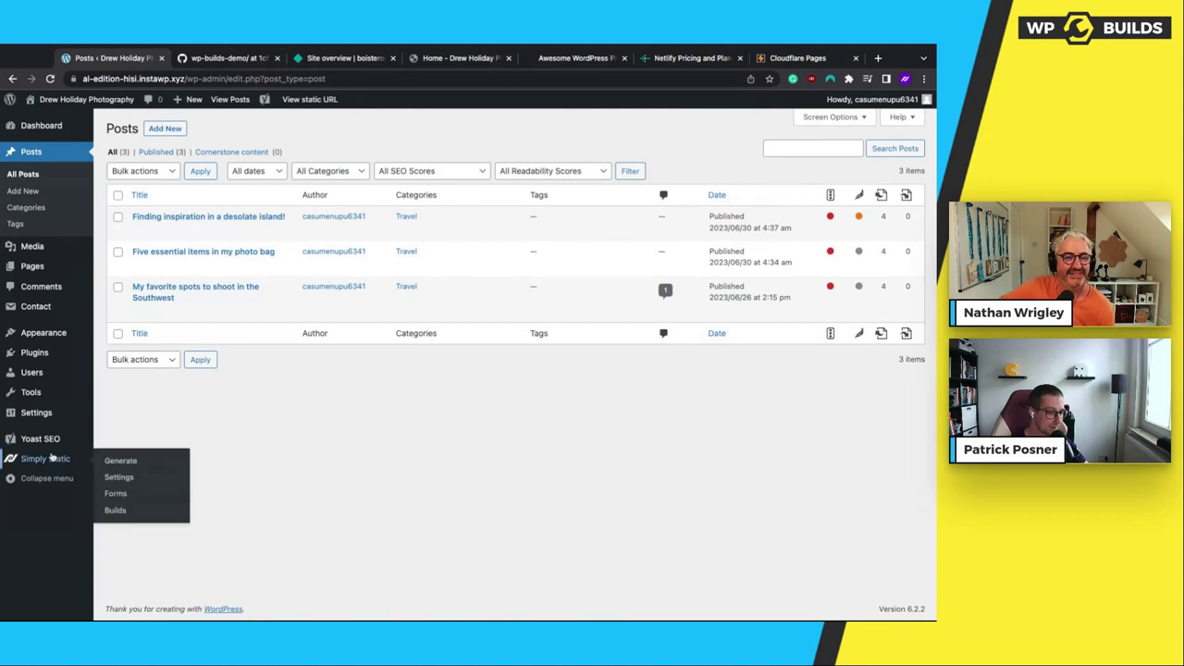
pyautogui.click(118, 476)
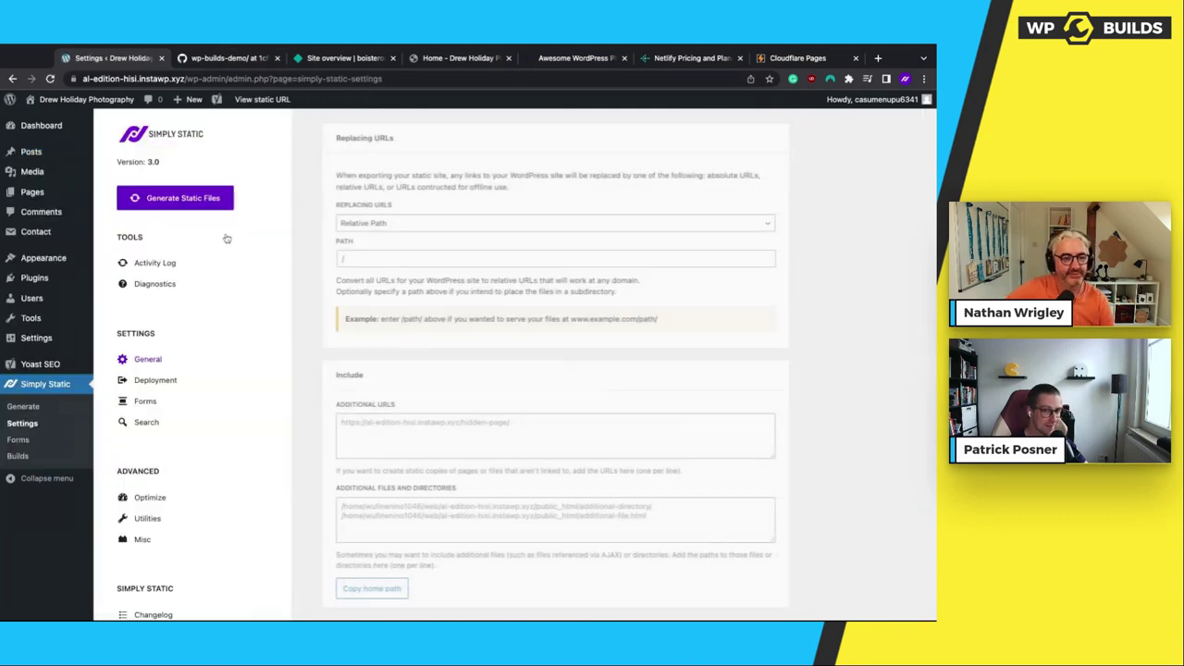
pyautogui.click(158, 285)
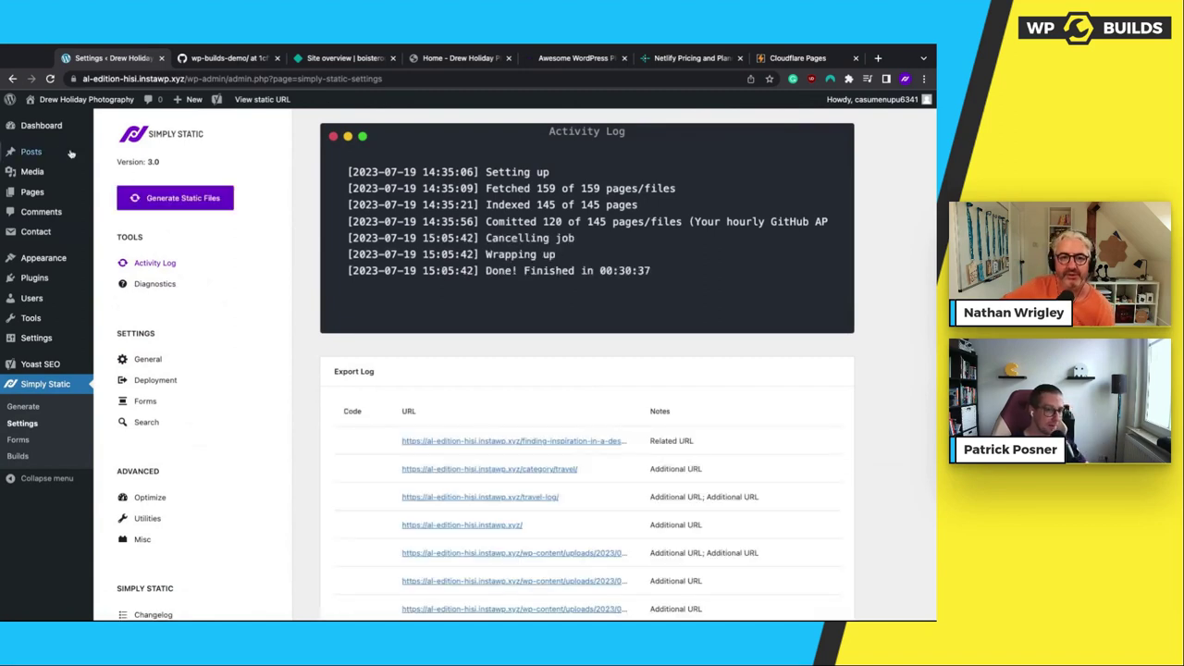
# Reopen the post "Finding inspiration in a desolate island!" and export it as a static page again
pyautogui.click(121, 154)
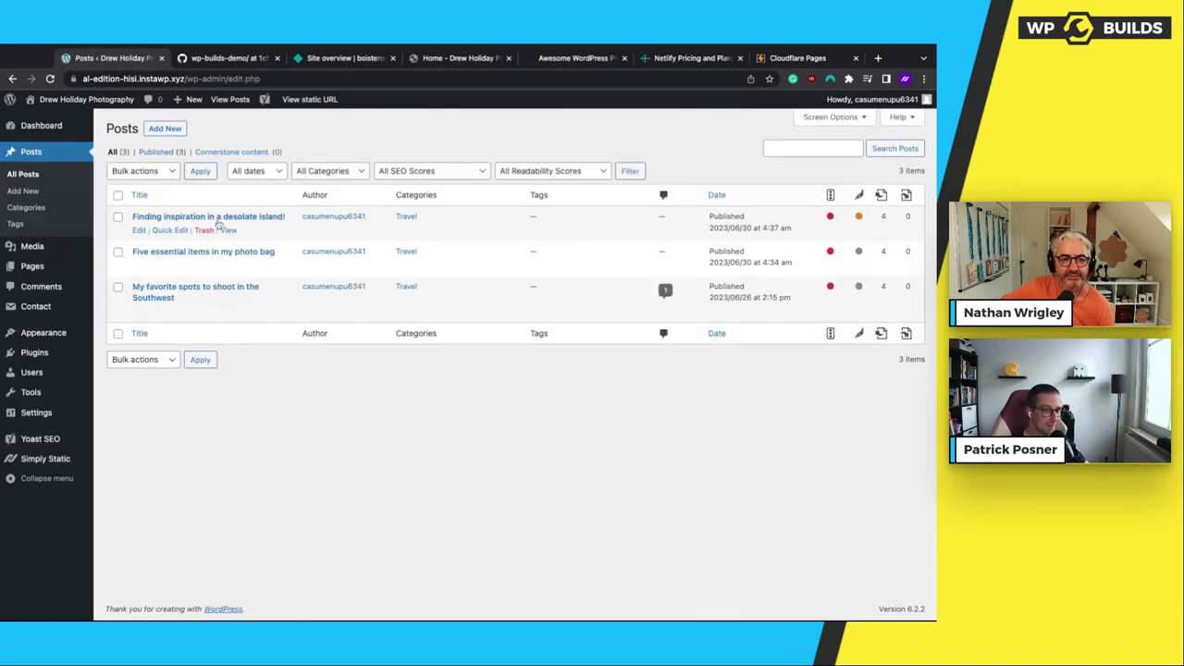
pyautogui.click(195, 217)
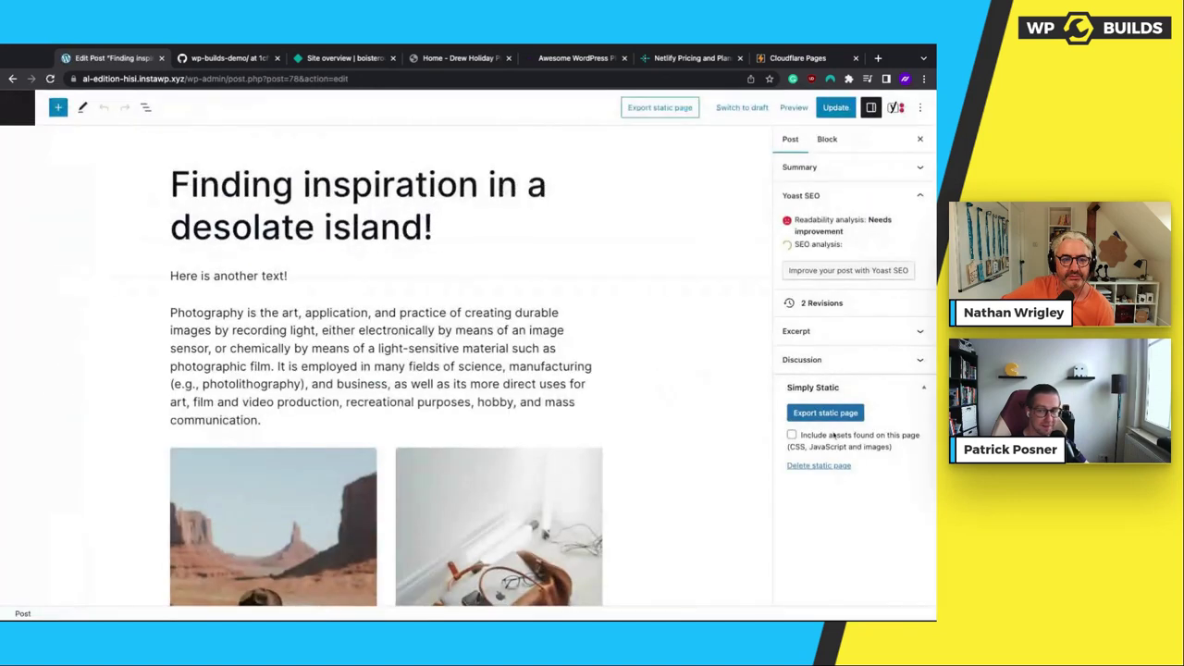
pyautogui.click(822, 487)
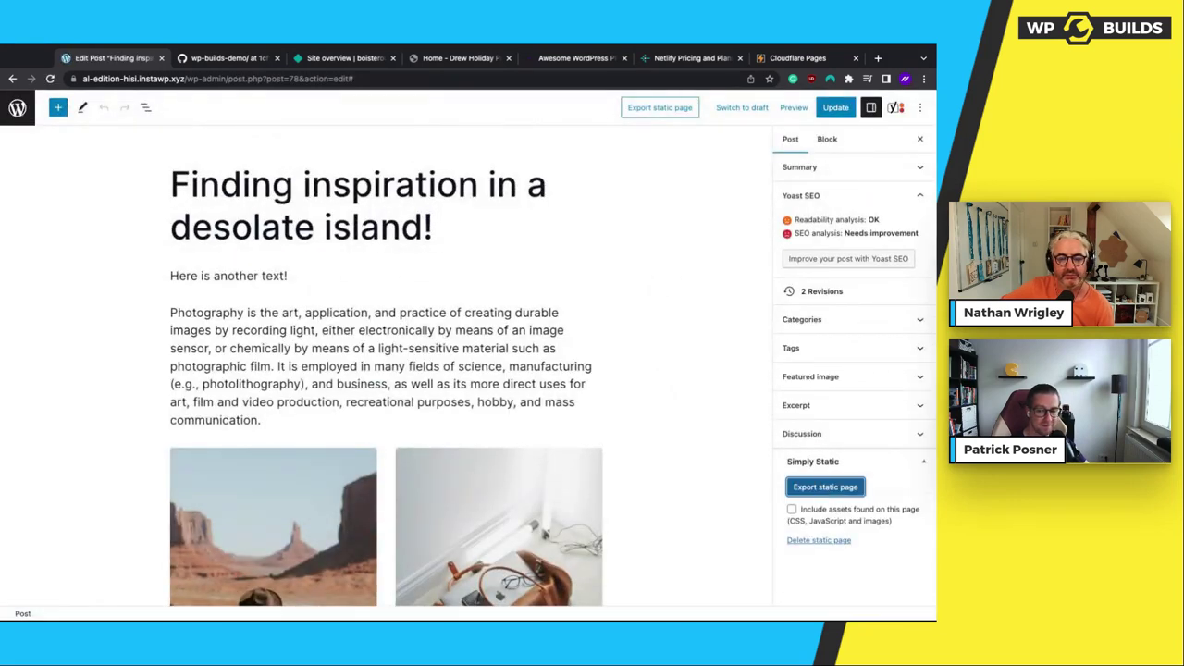
# Exit the editor and open the activity log in Simply Static's settings to follow the single-page export
pyautogui.click(16, 107)
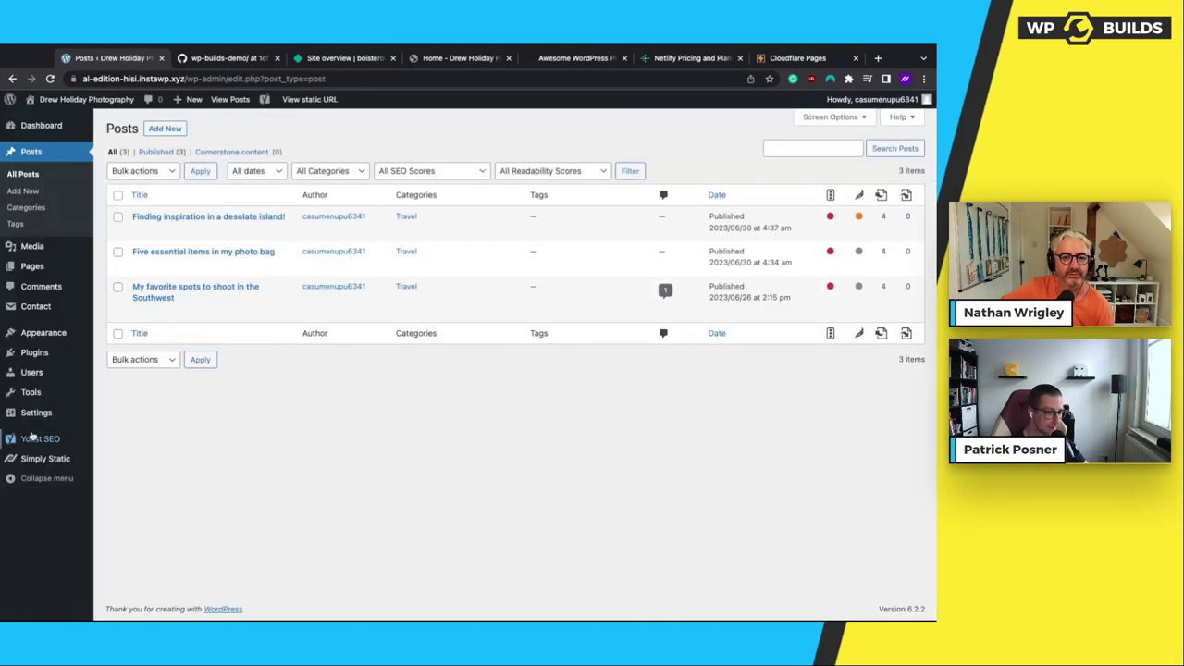
pyautogui.moveTo(46, 458)
pyautogui.click(120, 475)
pyautogui.click(159, 263)
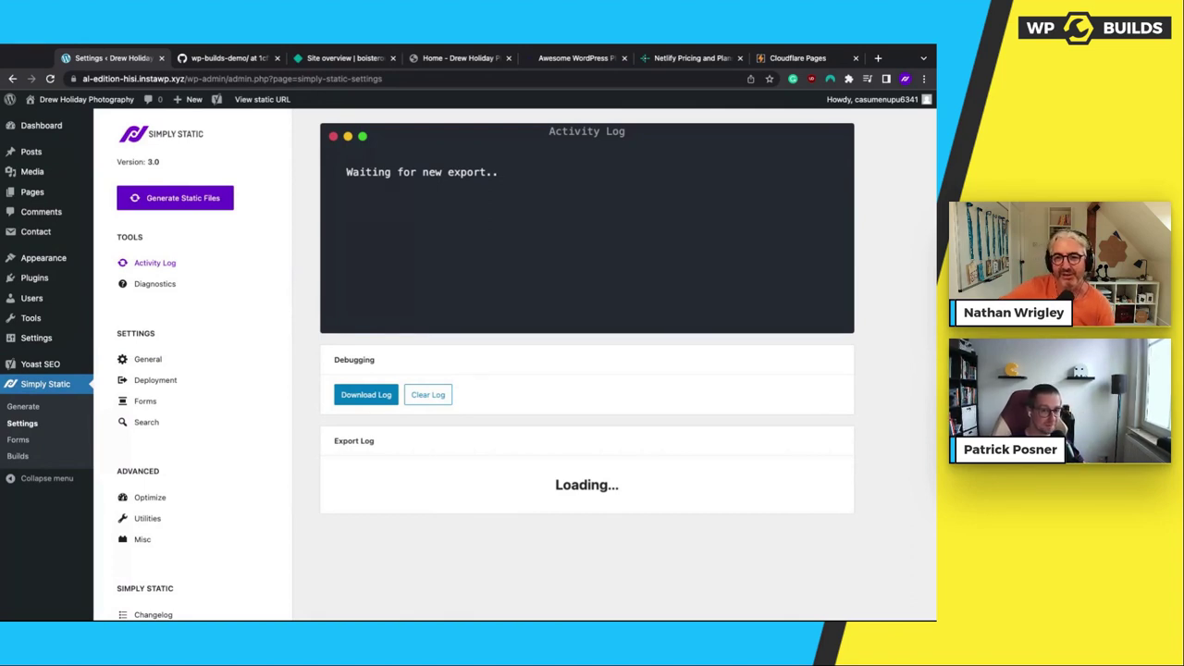
# Look through the wp-builds-demo repository on GitHub for updated files and return to the Simply Static activity log
pyautogui.click(263, 56)
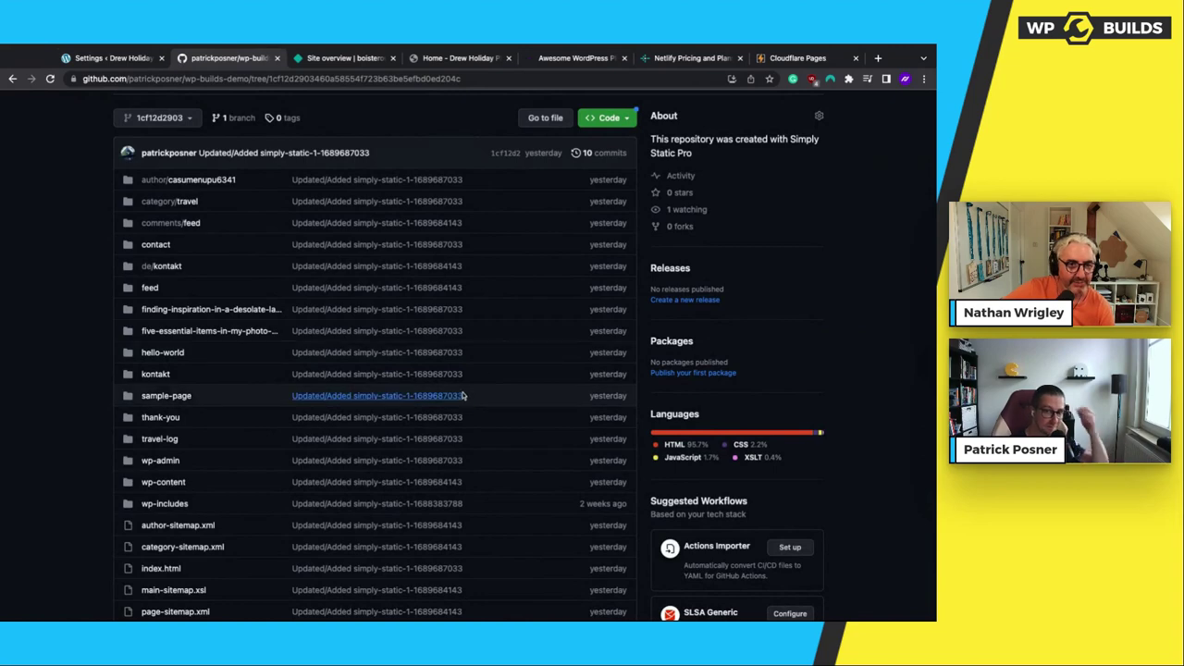
pyautogui.scroll(-1, 497, 351)
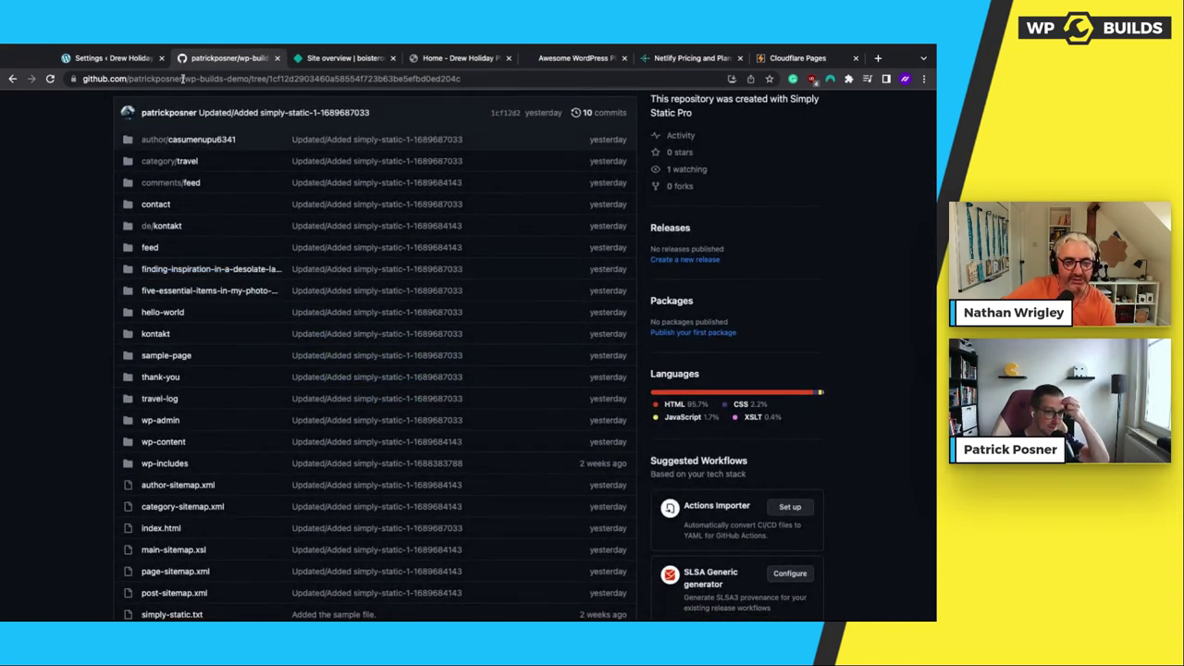
pyautogui.click(133, 61)
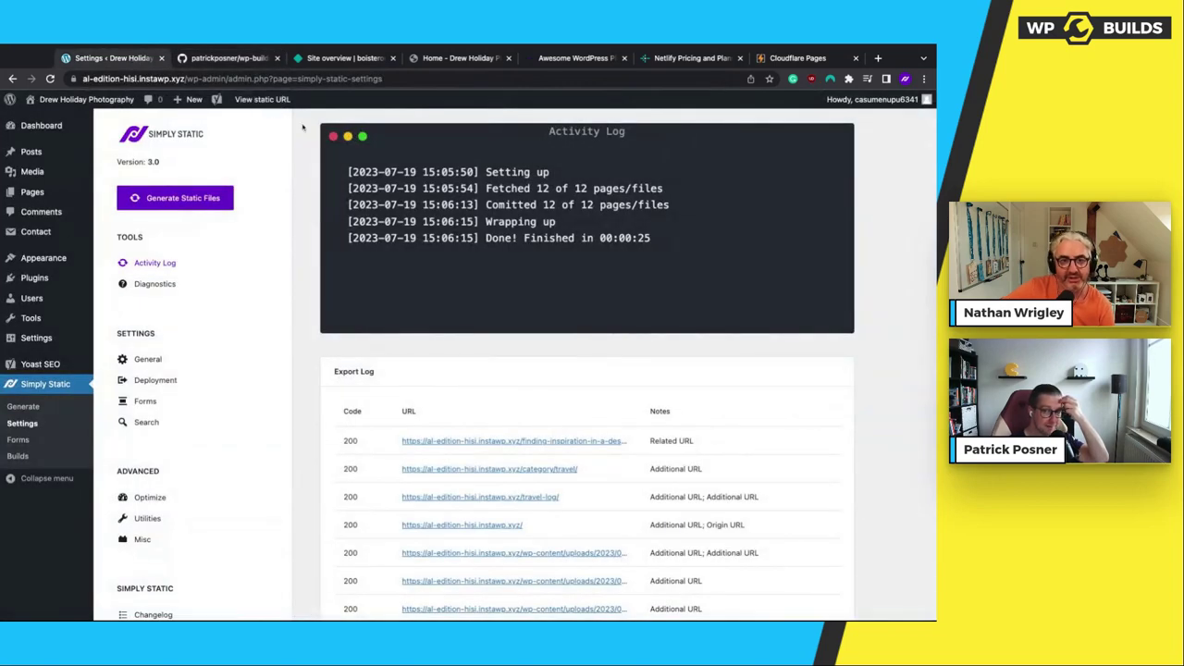
# Open the main branch of the wp-builds-demo repository on GitHub and check which files were updated by the latest commit
pyautogui.click(231, 58)
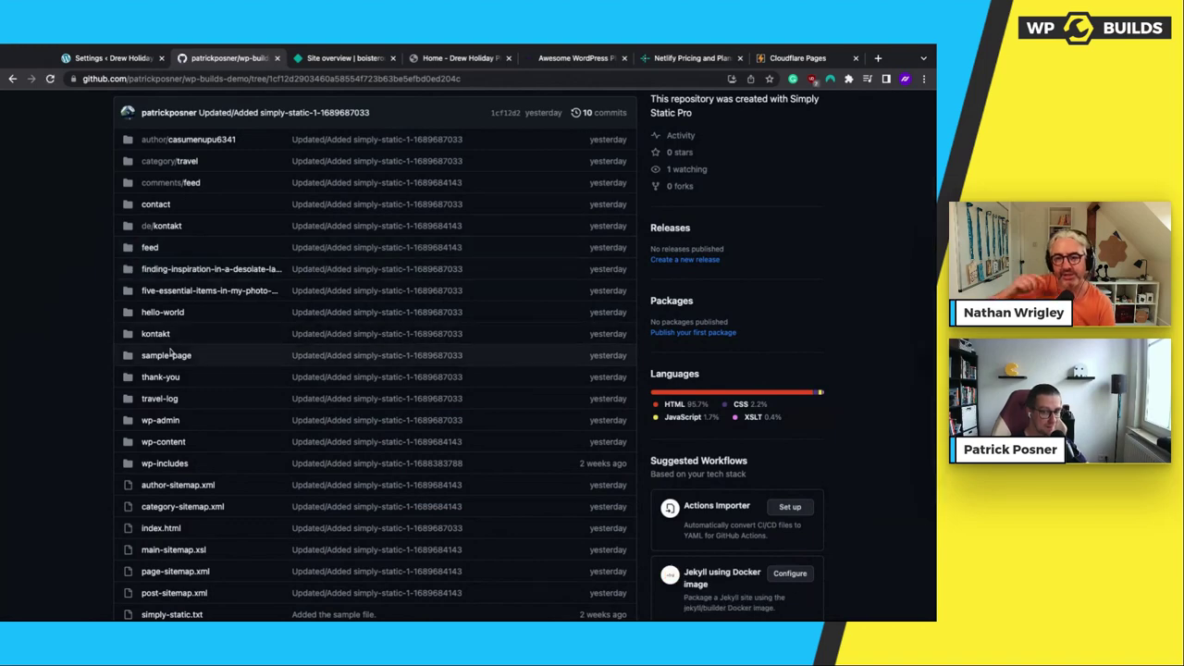
pyautogui.scroll(3, 239, 270)
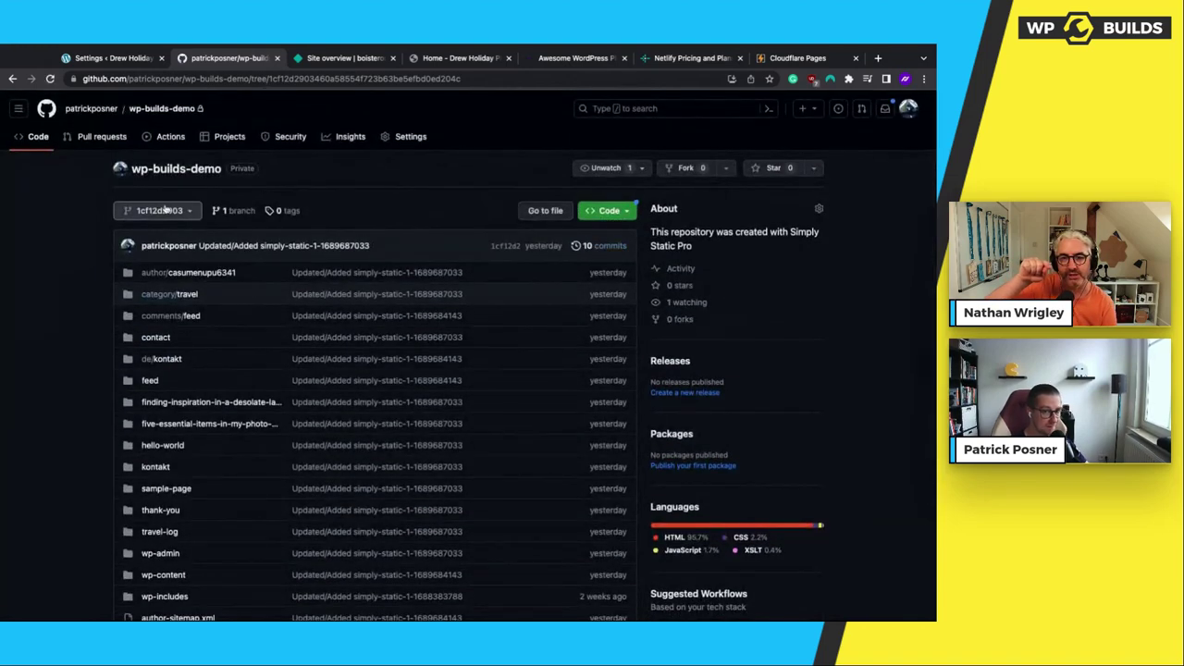
pyautogui.click(162, 108)
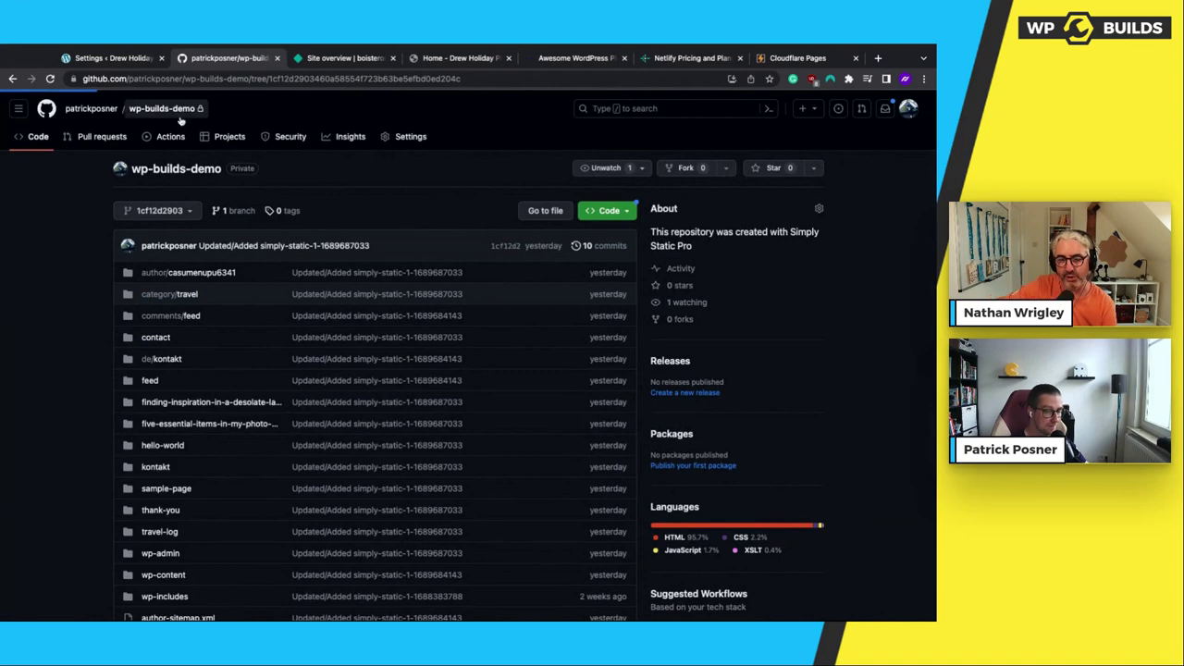
pyautogui.scroll(-1, 354, 298)
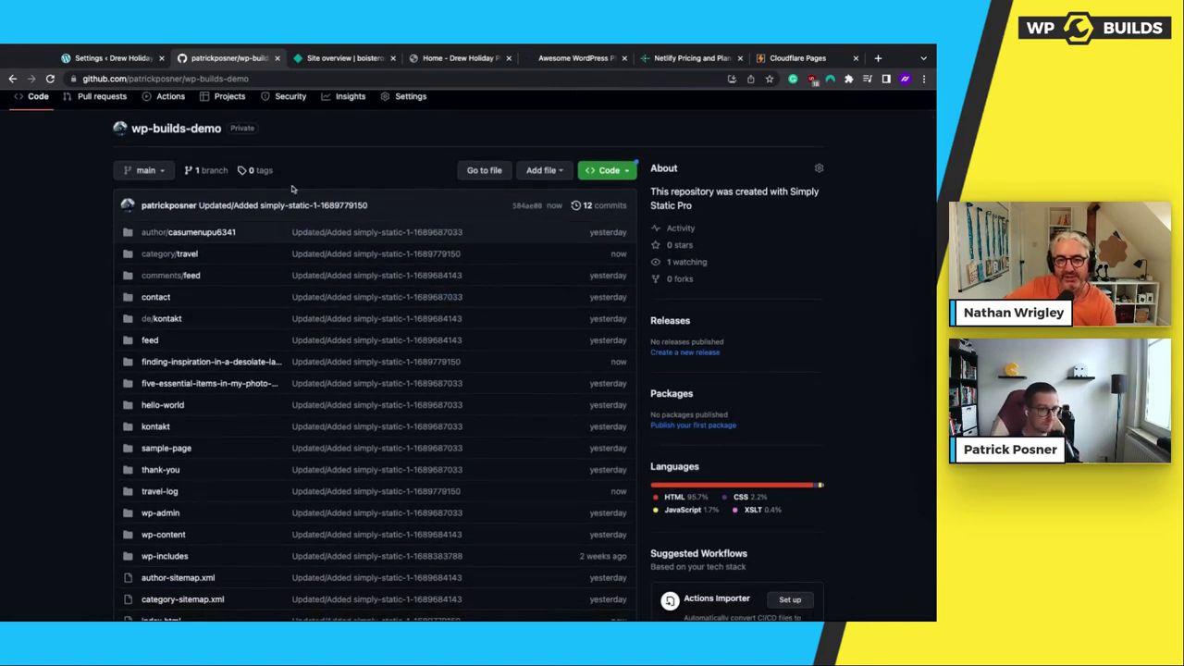
# Return to Simply Static's activity log and go through the fetched, committed and finished entries of the single-page export
pyautogui.click(119, 58)
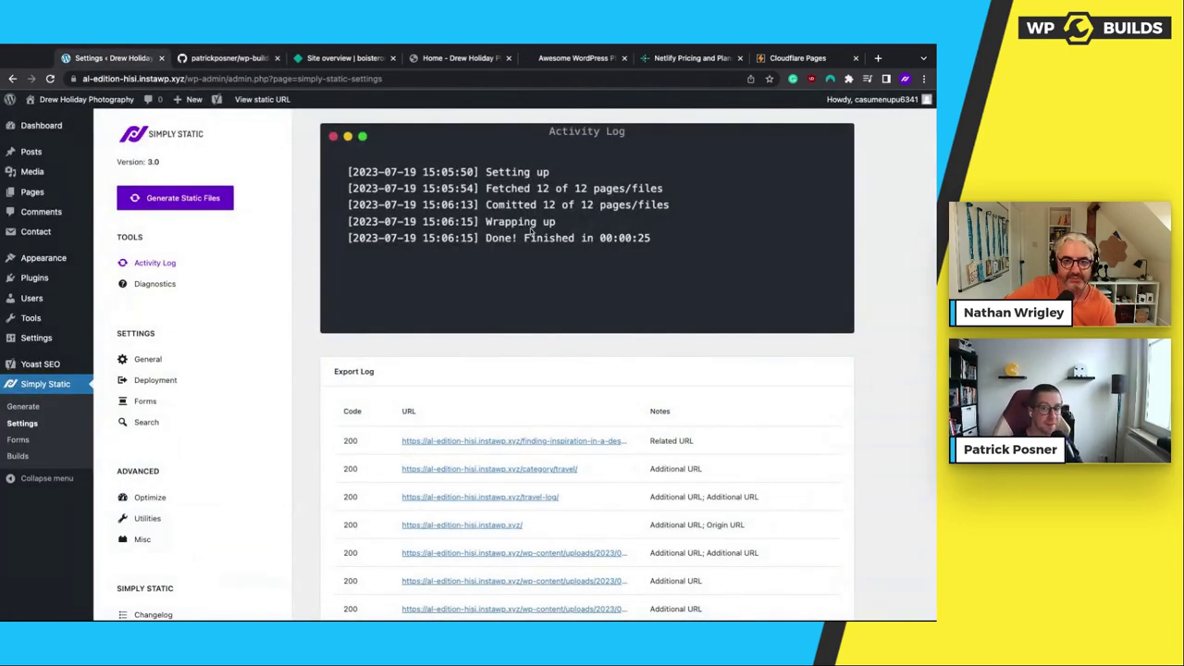
pyautogui.moveTo(484, 175); pyautogui.dragTo(655, 265)
pyautogui.click(654, 264)
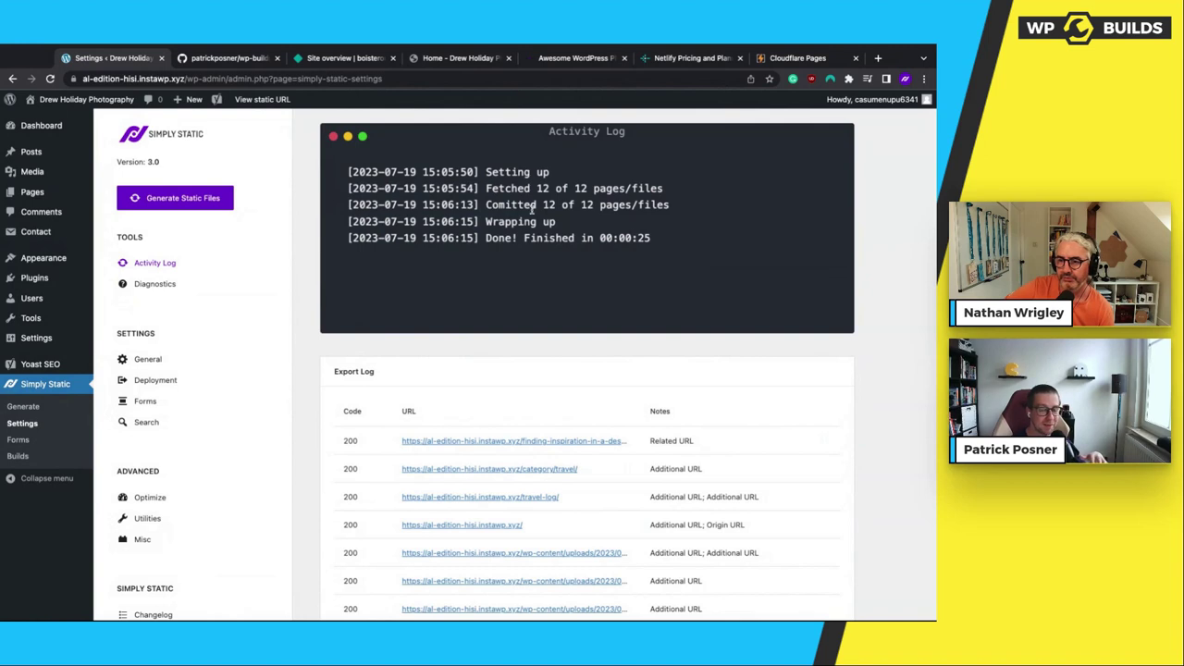
pyautogui.moveTo(348, 204); pyautogui.dragTo(650, 238)
pyautogui.click(650, 237)
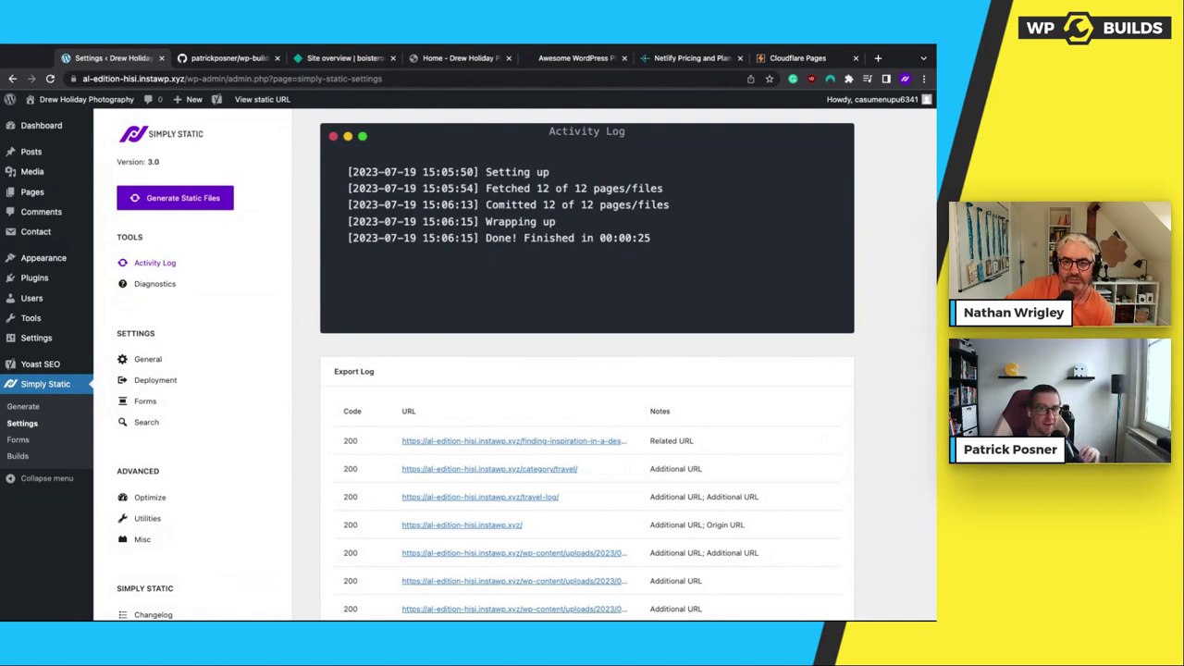
pyautogui.moveTo(486, 205); pyautogui.dragTo(670, 206)
pyautogui.click(703, 254)
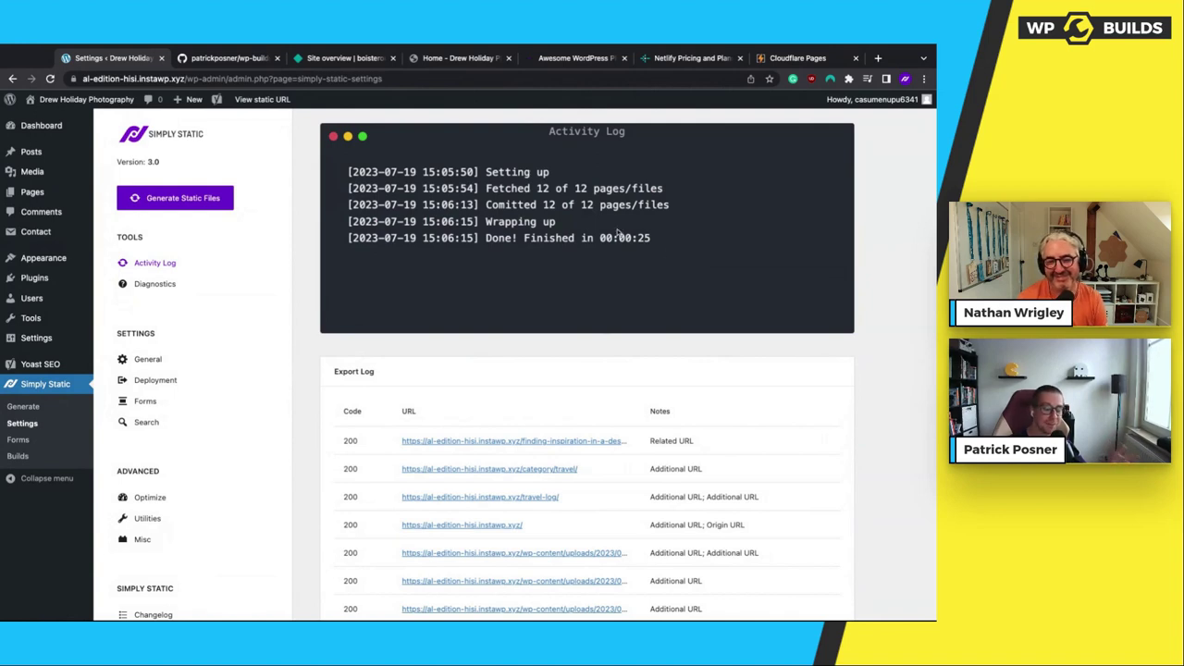
pyautogui.tripleClick(435, 208)
pyautogui.click(741, 212)
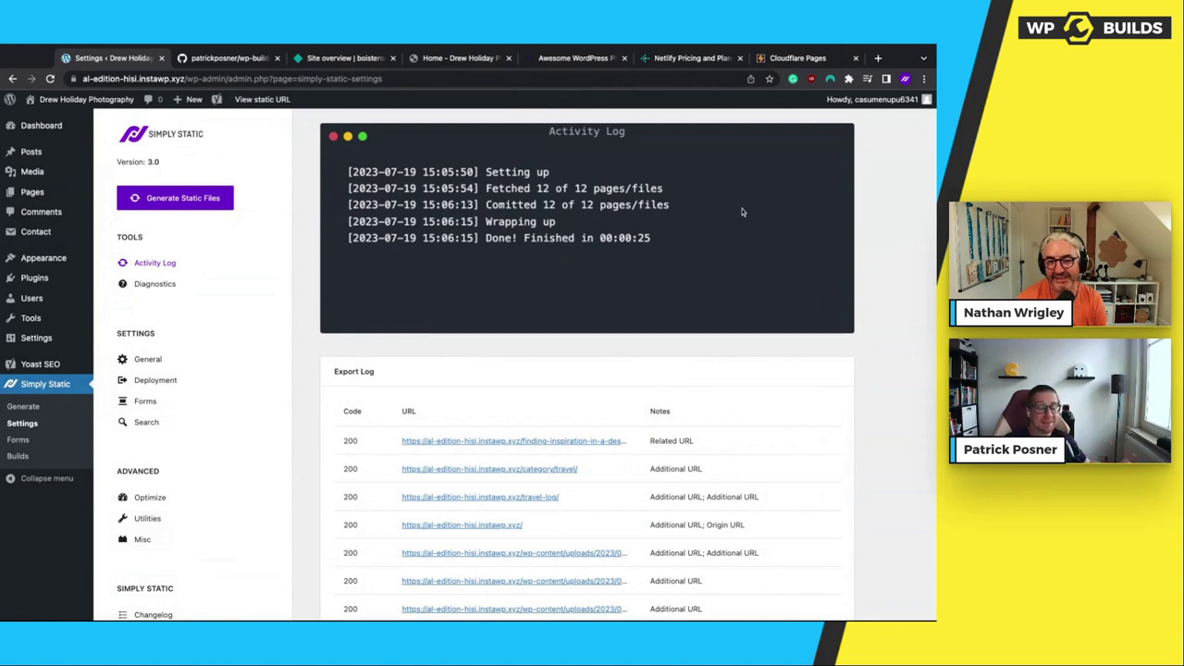
# Examine the folders and files in the wp-builds-demo repository on GitHub for those changed by the single-page export
pyautogui.click(213, 58)
pyautogui.scroll(-1, 115, 337)
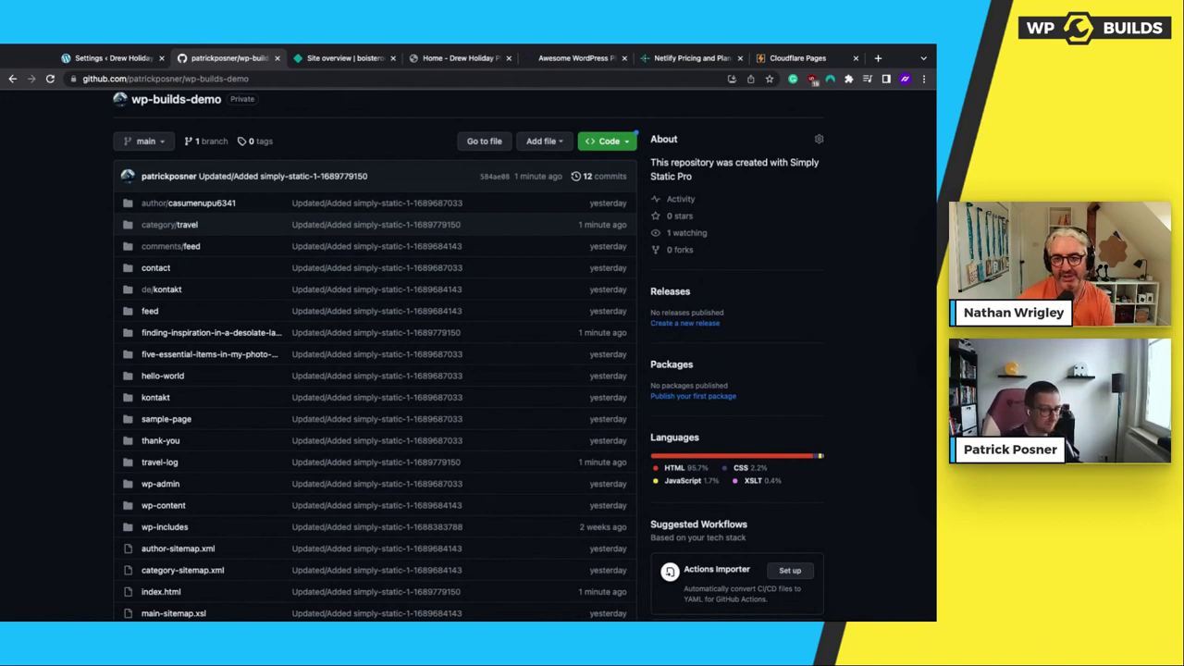
pyautogui.scroll(-1, 69, 319)
pyautogui.scroll(1, 98, 315)
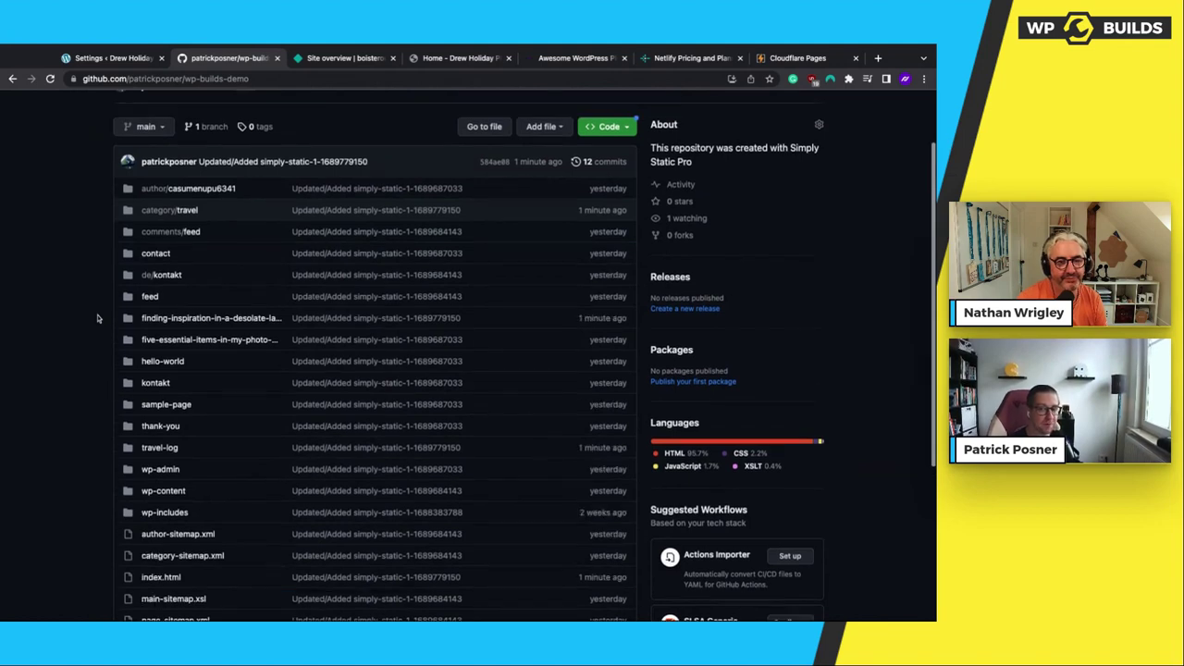
pyautogui.scroll(-1, 95, 312)
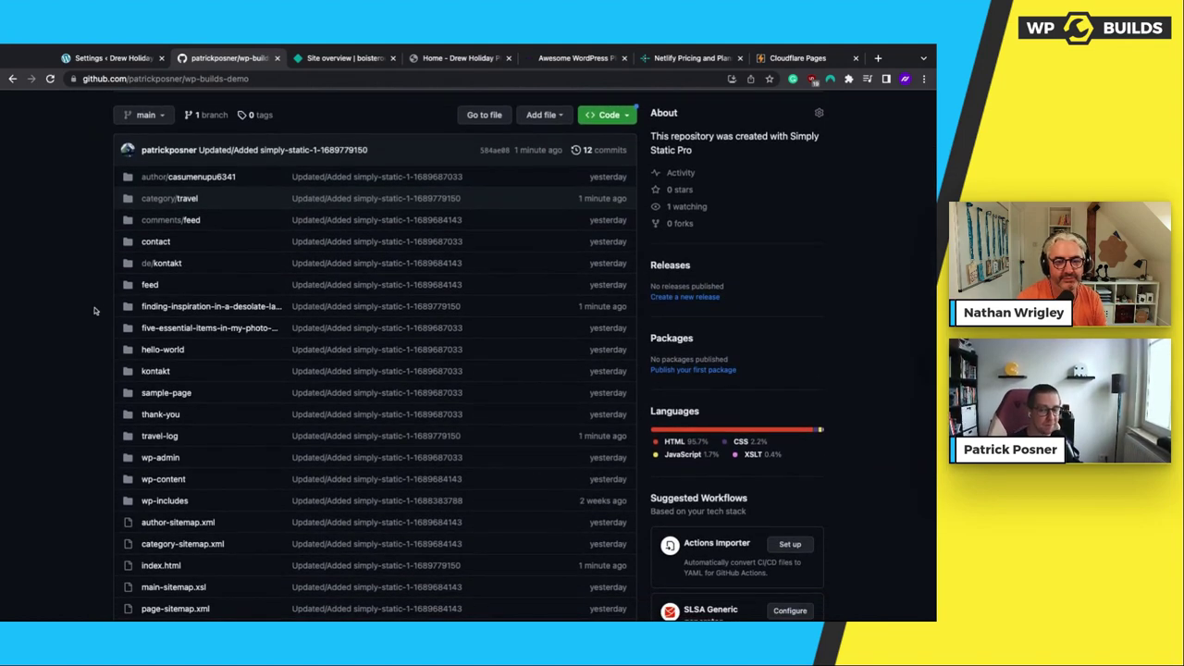
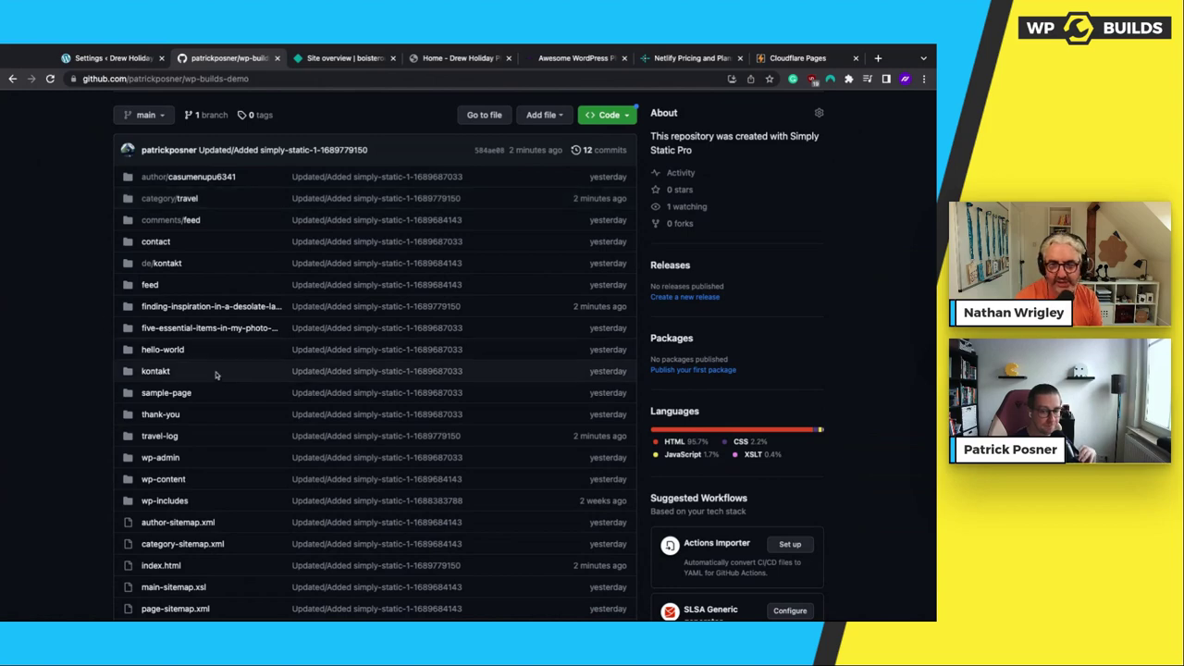
pyautogui.scroll(-2, 220, 379)
pyautogui.scroll(-3, 220, 379)
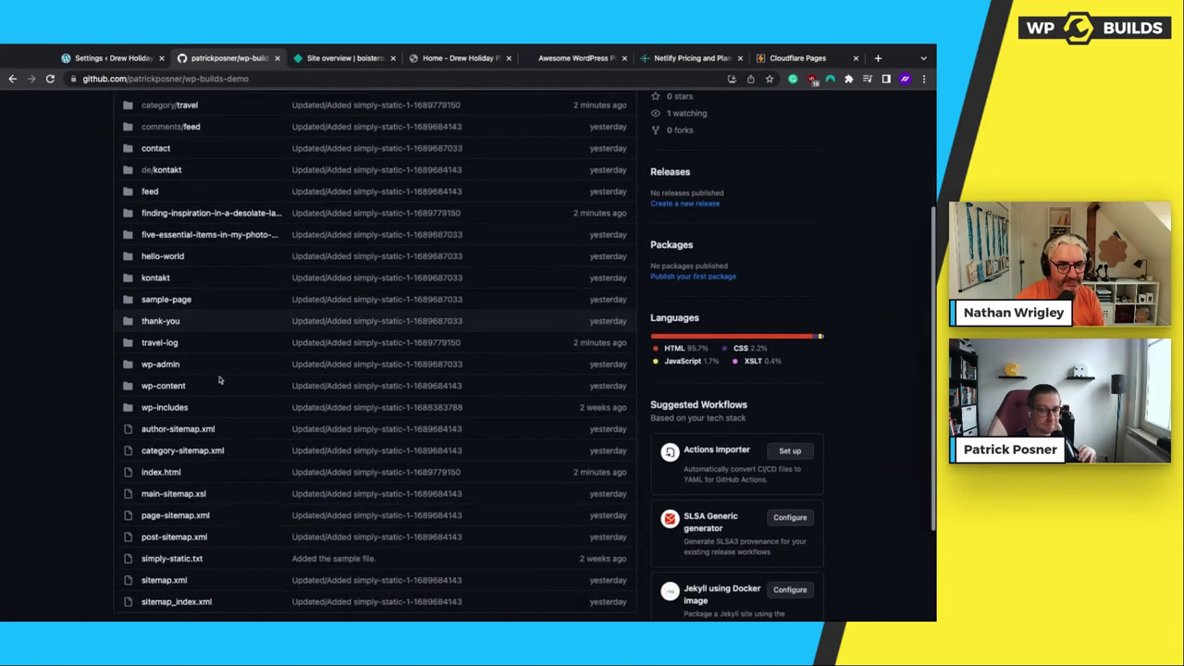
# Switch to the live Netlify site and inspect the "Finding inspiration" post card under "Follow my world travels"
pyautogui.click(486, 63)
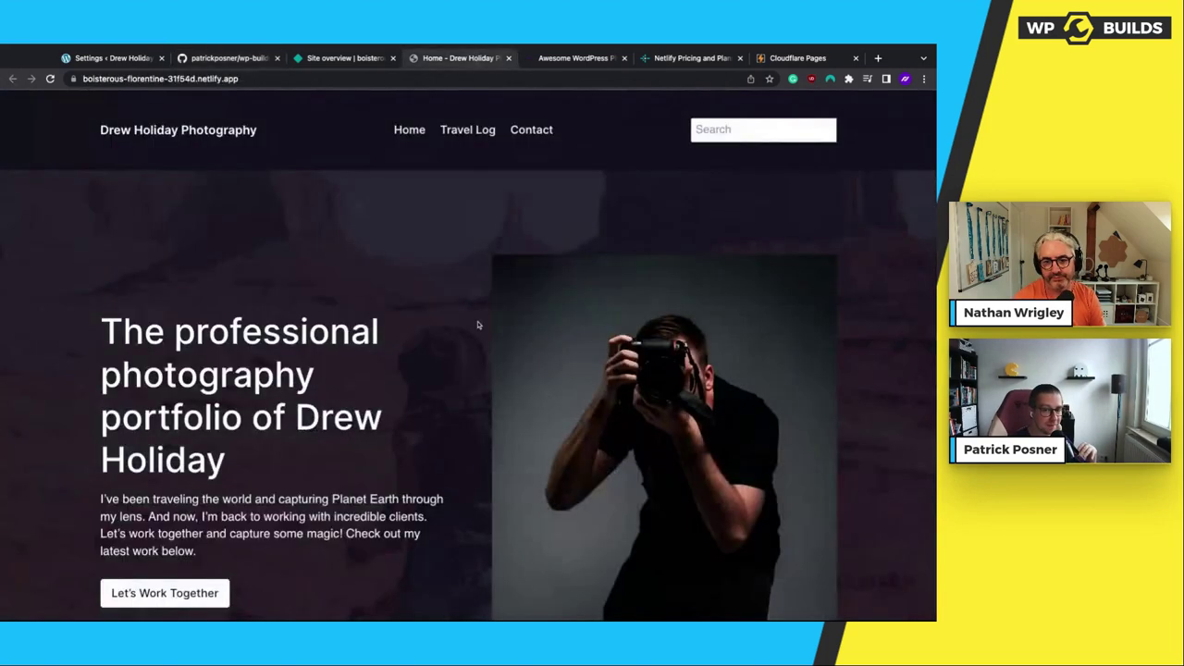
pyautogui.scroll(-10, 477, 321)
pyautogui.scroll(-15, 478, 325)
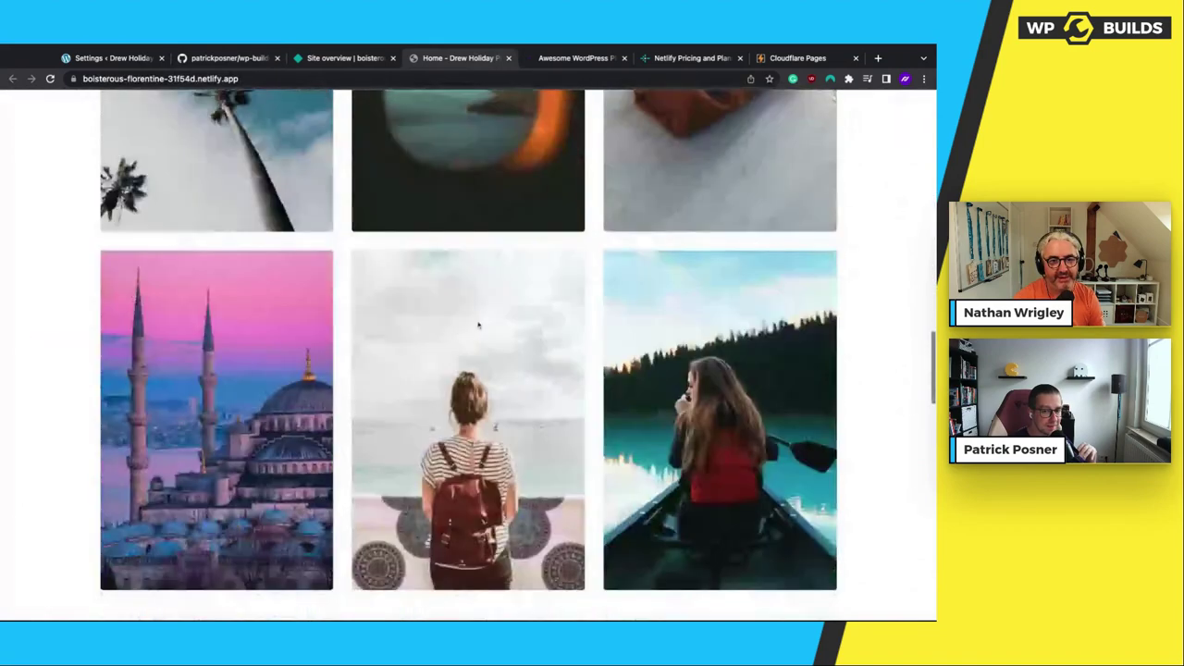
pyautogui.scroll(-5, 468, 351)
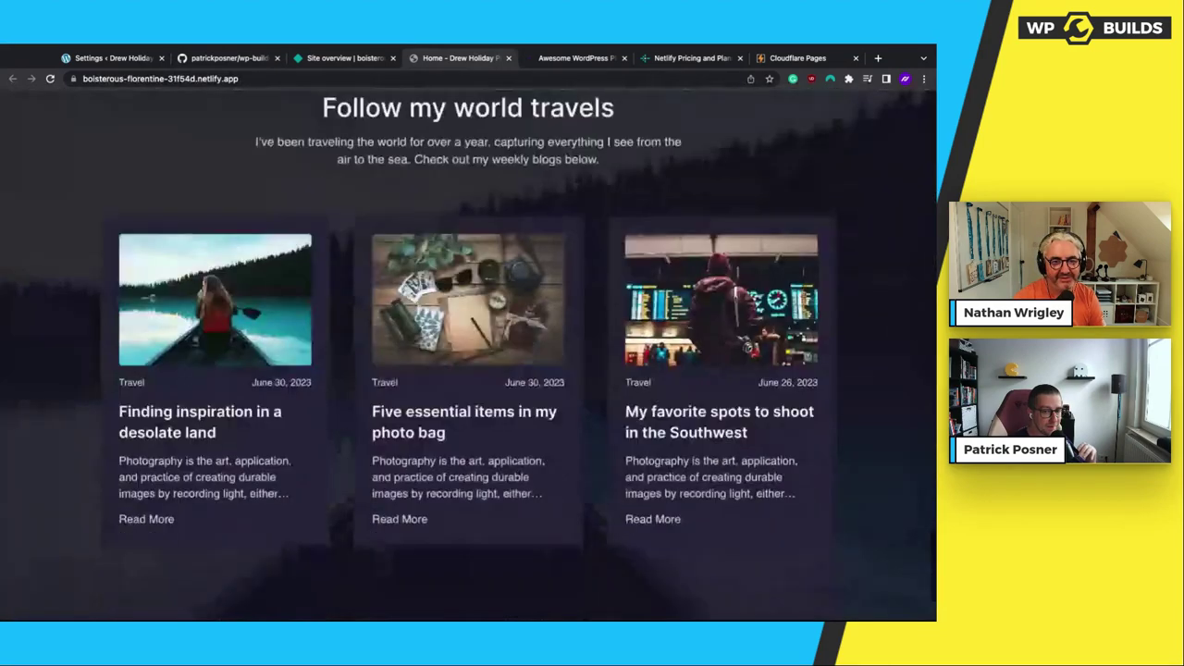
pyautogui.moveTo(117, 318); pyautogui.dragTo(176, 435)
pyautogui.click(238, 502)
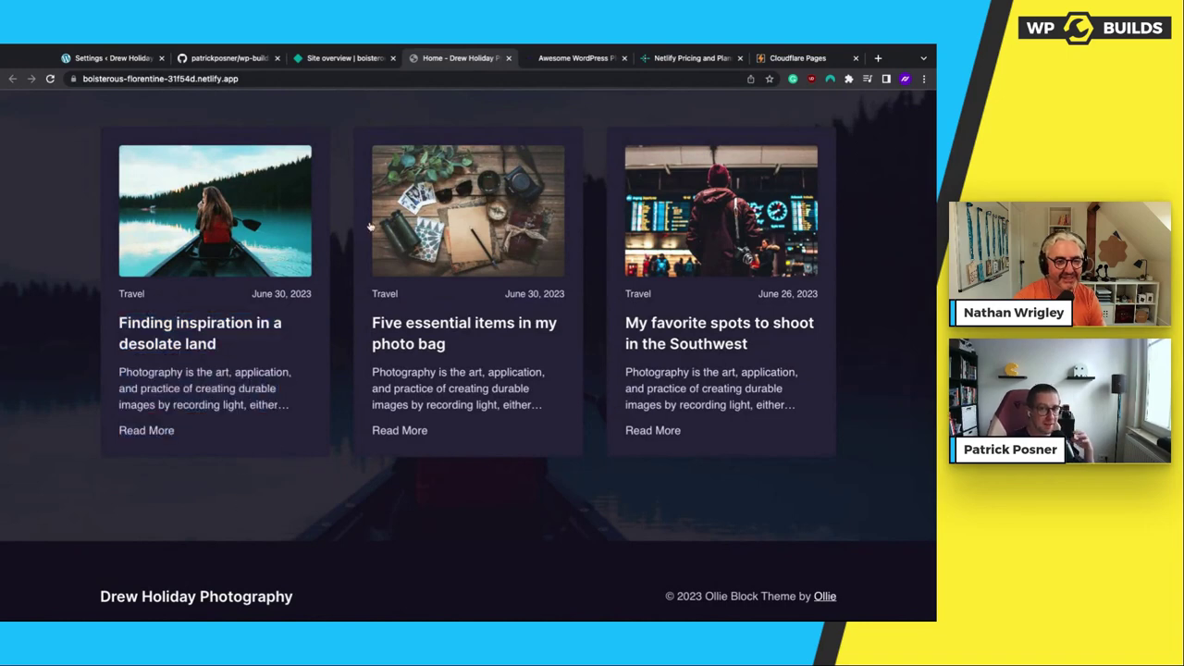
# Go to Simply Static's Builds page in WordPress and name the new build "WP Builds Build"
pyautogui.click(225, 58)
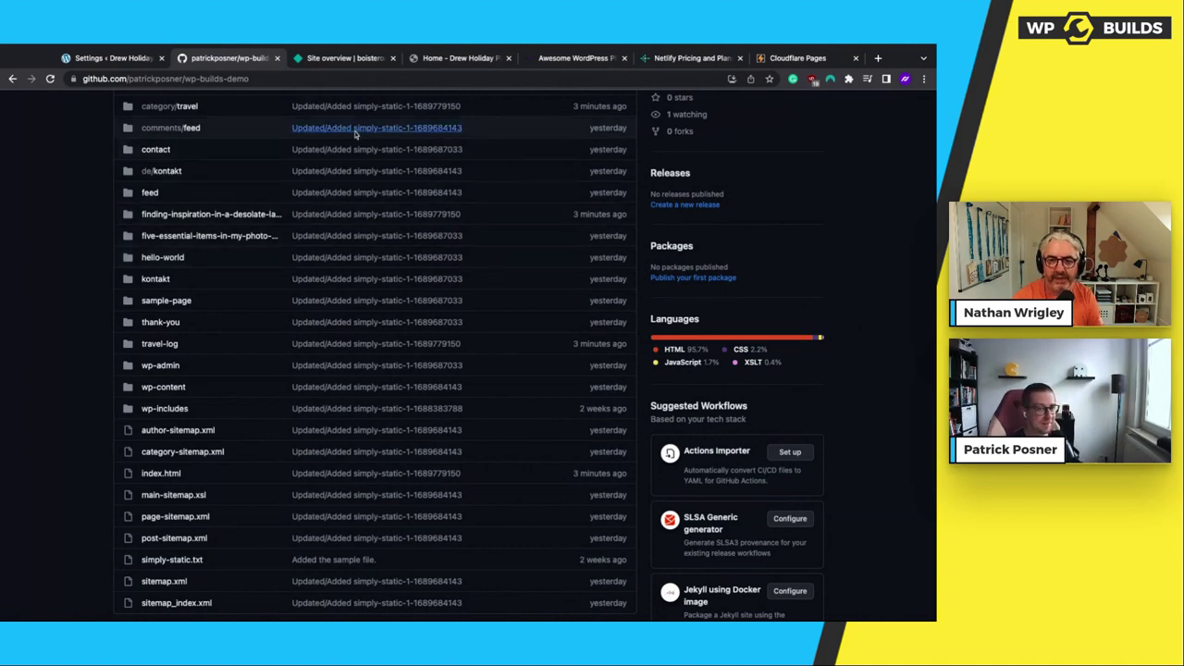
pyautogui.click(120, 58)
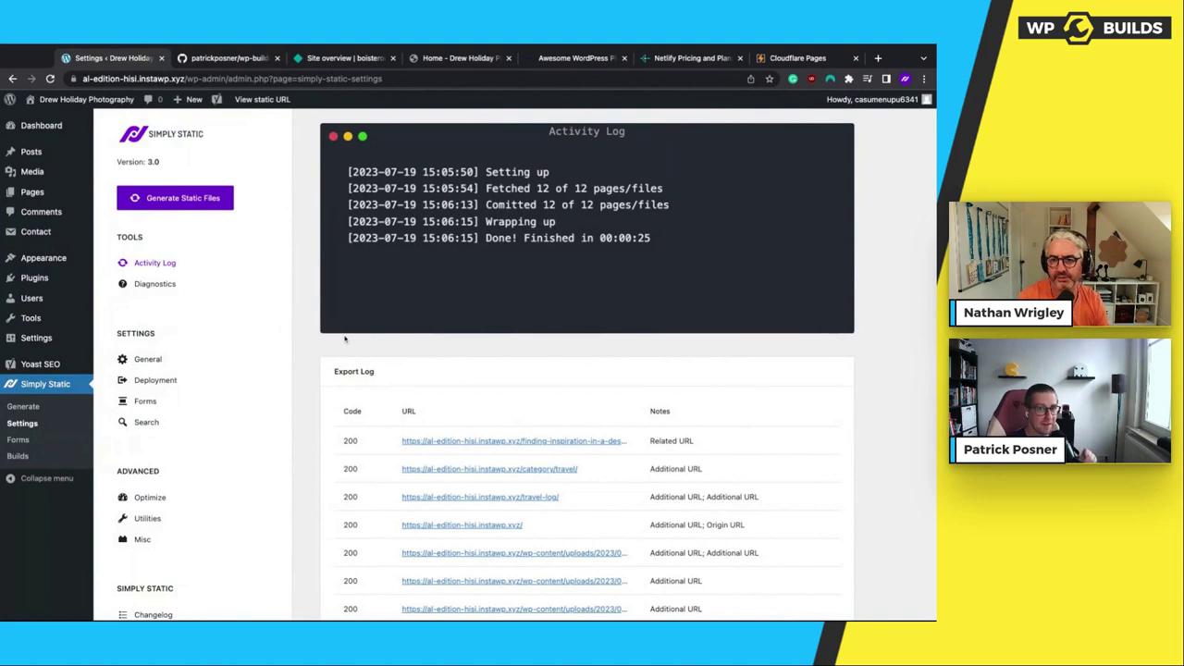
pyautogui.click(18, 456)
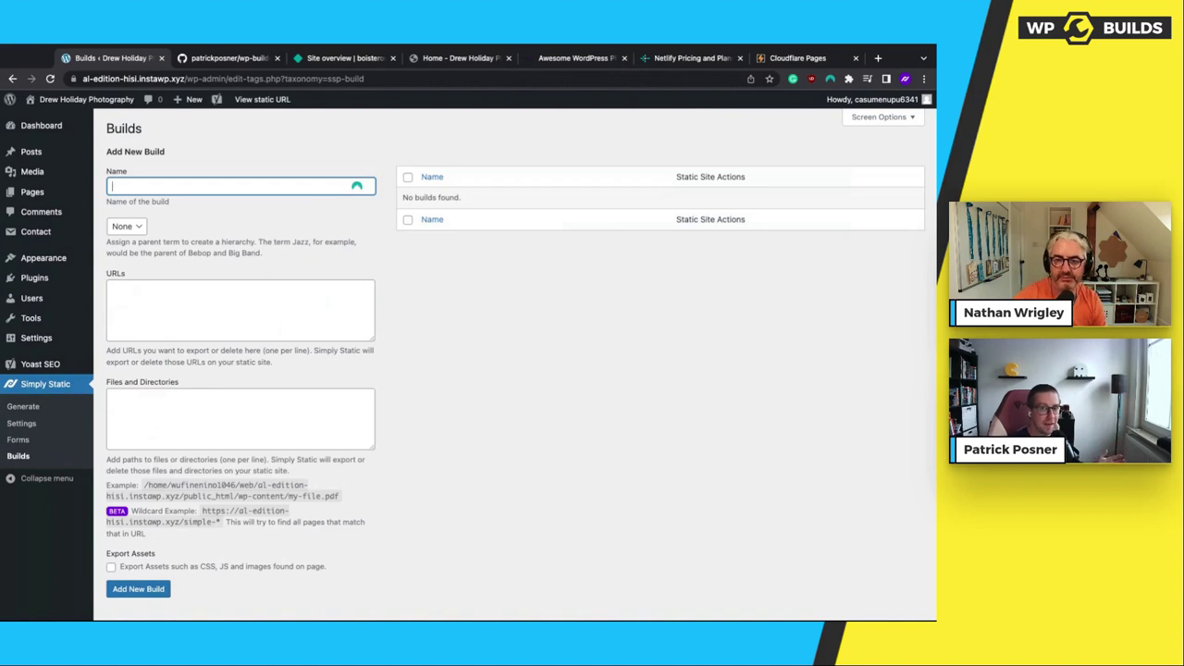
pyautogui.write('Bui')
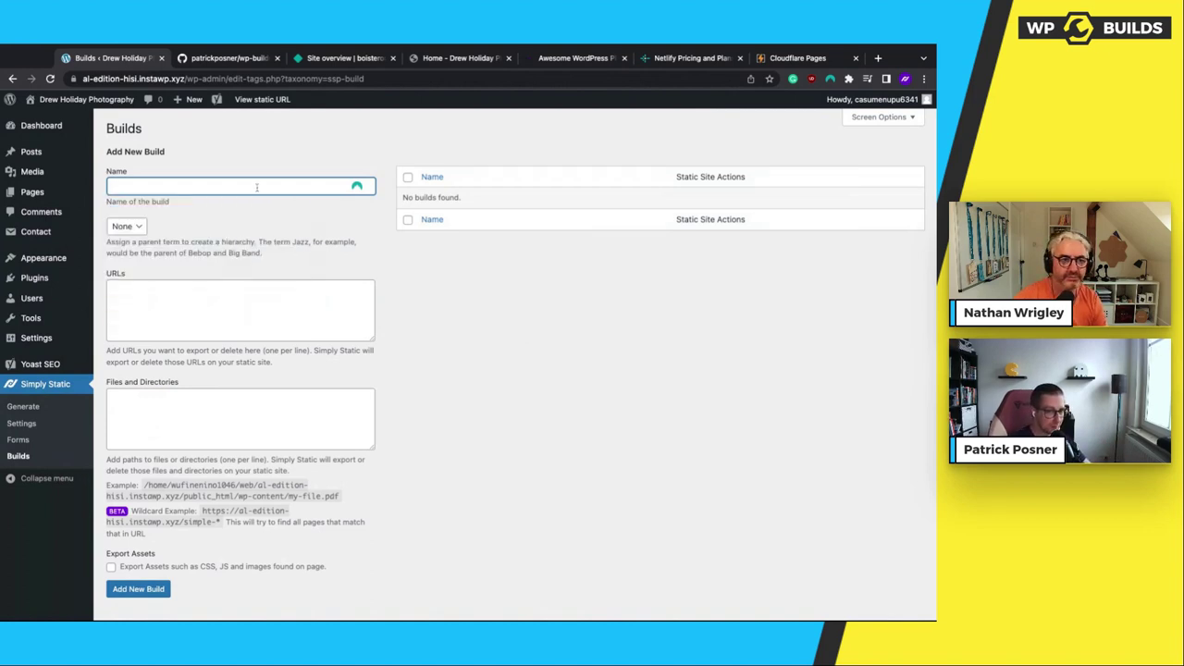
pyautogui.write('ld')
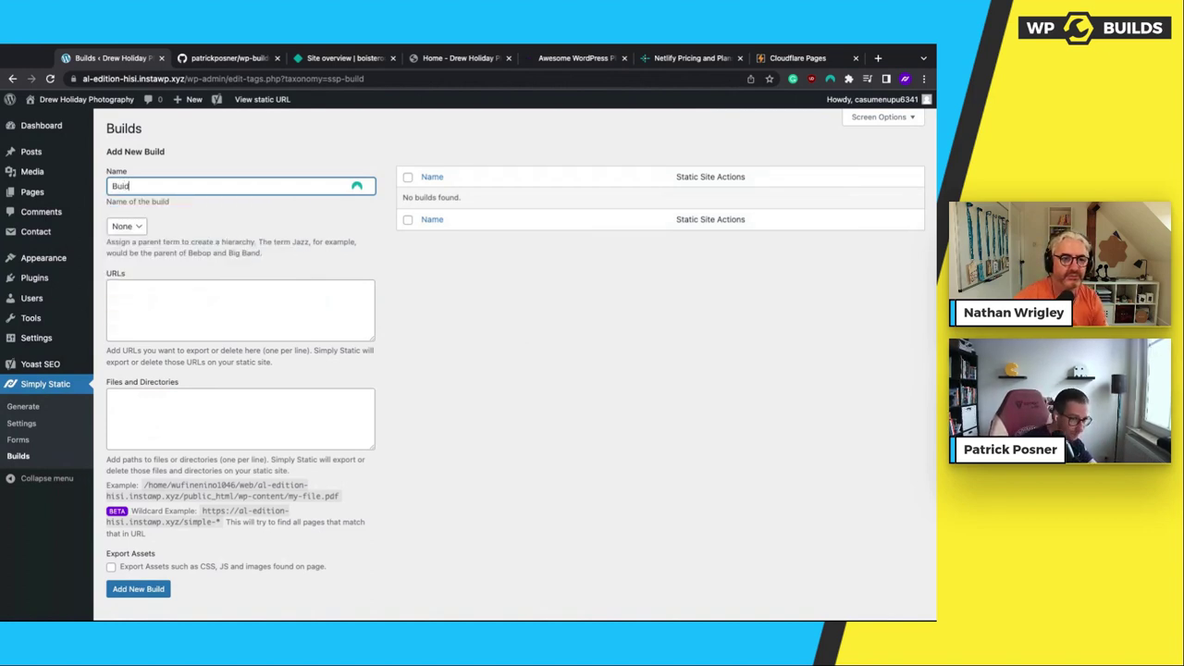
pyautogui.press('BackSpace')
pyautogui.press('BackSpace')
pyautogui.hotkey('ctrl', 'a')
pyautogui.write('WP Builds Build')
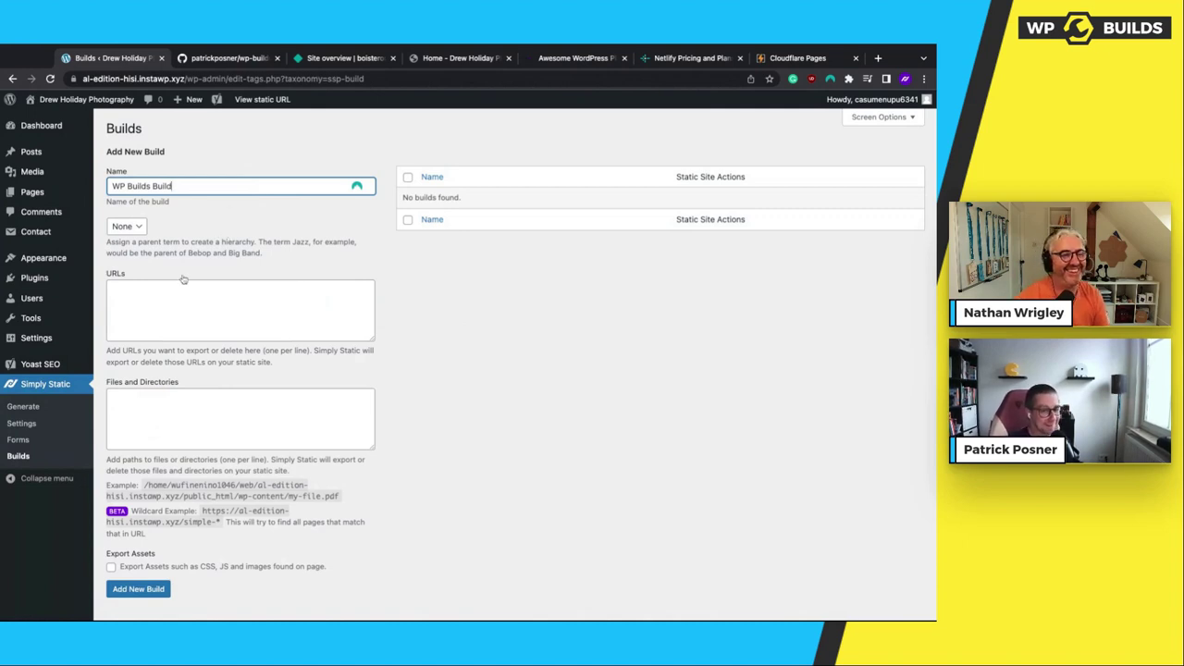
# Add the new build with its URLs and its files and directories left empty
pyautogui.scroll(-2, 187, 327)
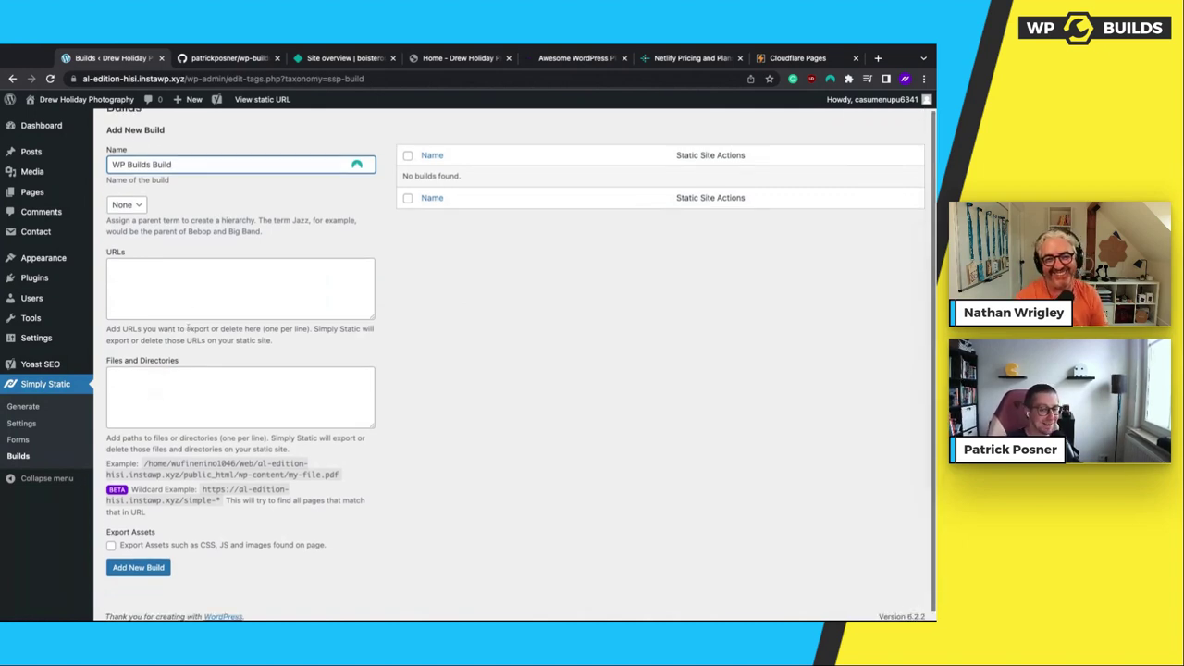
pyautogui.scroll(1, 215, 388)
pyautogui.click(211, 283)
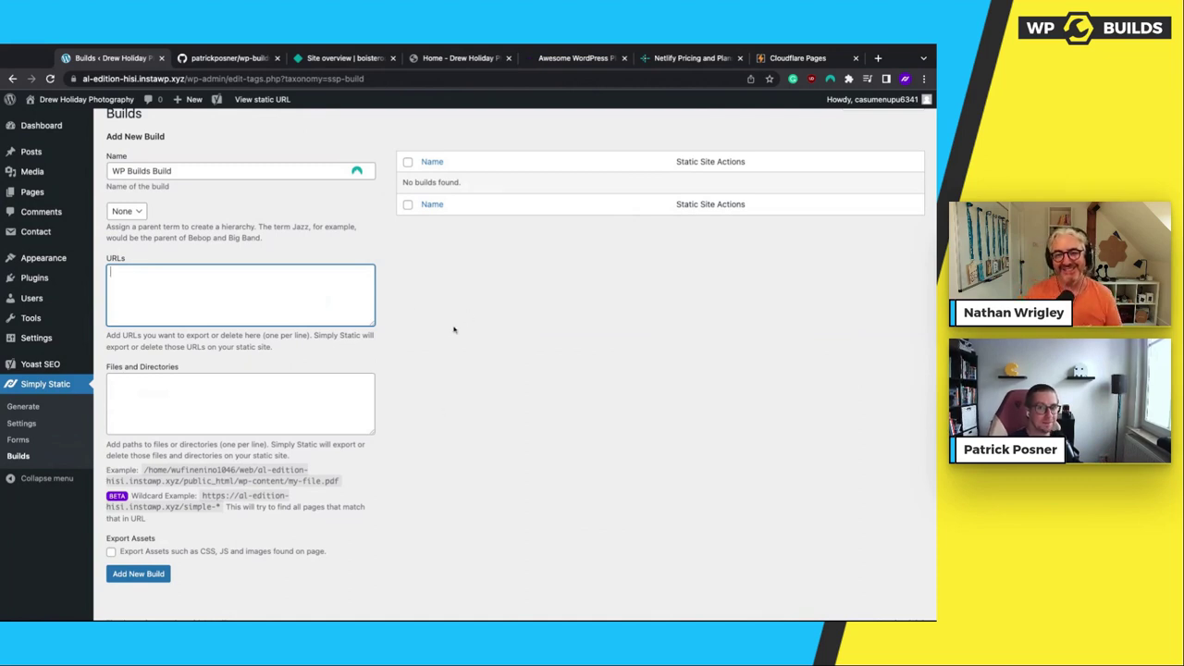
pyautogui.click(463, 332)
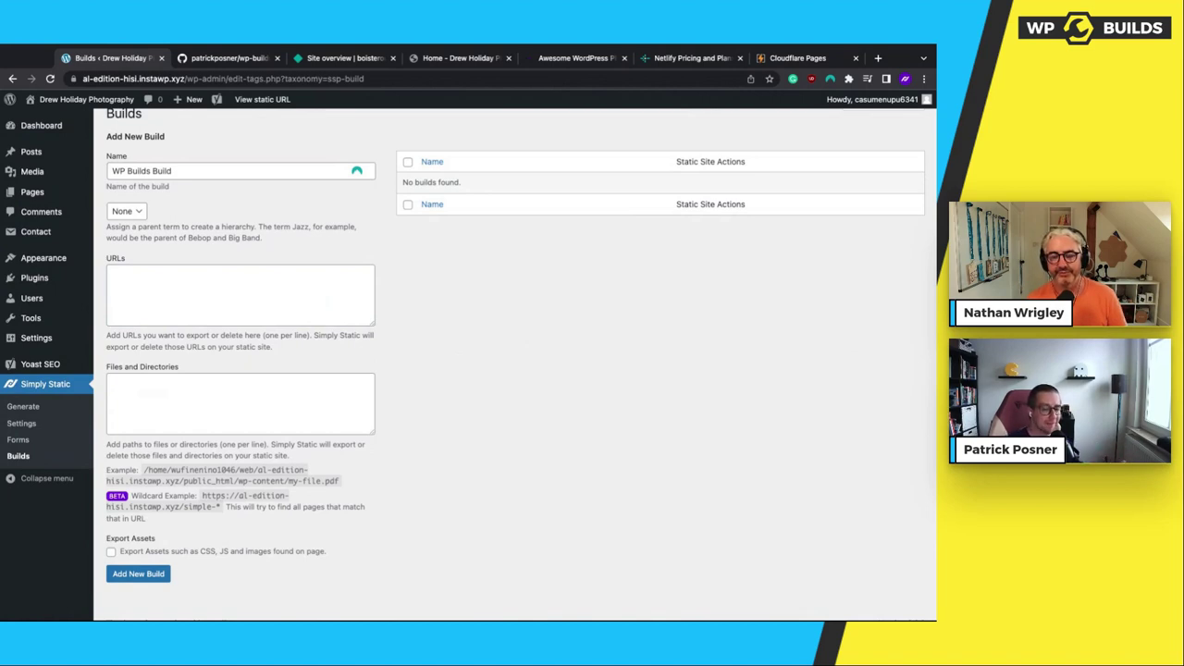
pyautogui.click(139, 573)
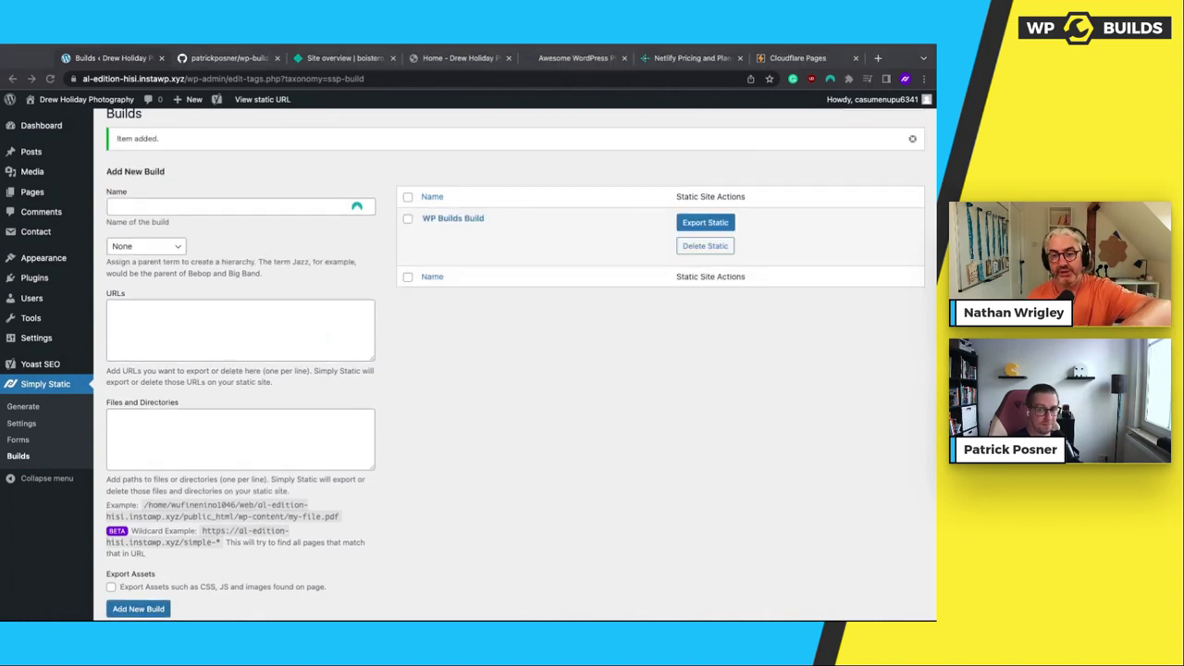
# Switch past the GitHub repository to Netlify and review the site overview of boisterous-florentine-31f54d
pyautogui.hotkey('alt', 'Tab')
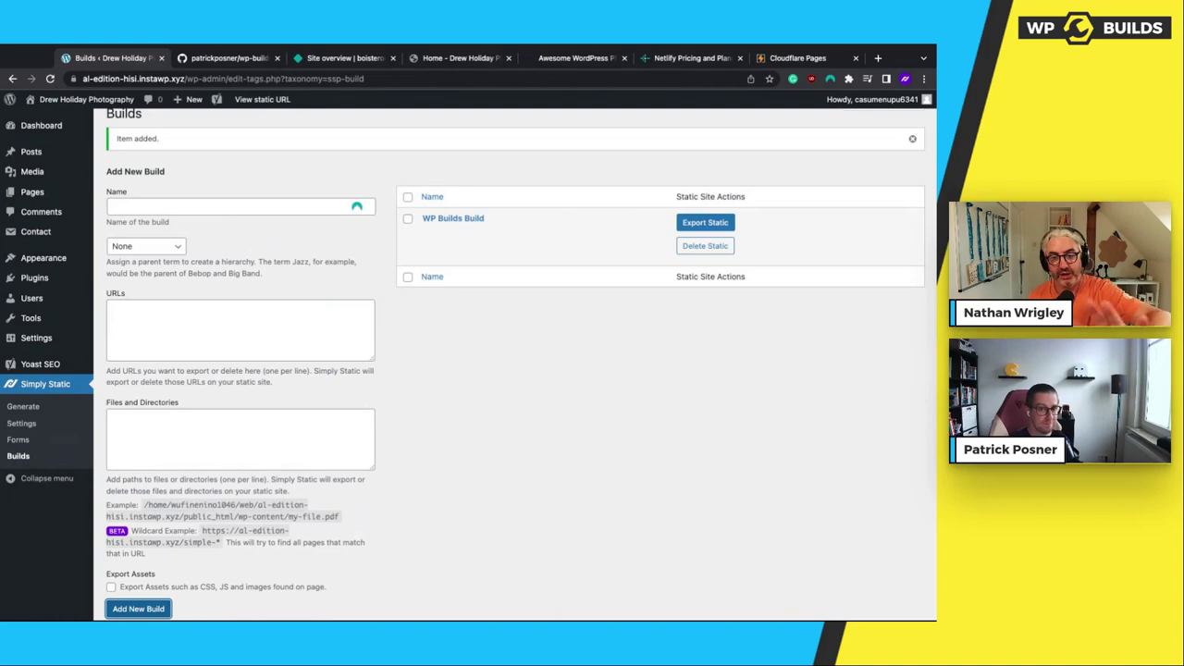
pyautogui.click(222, 58)
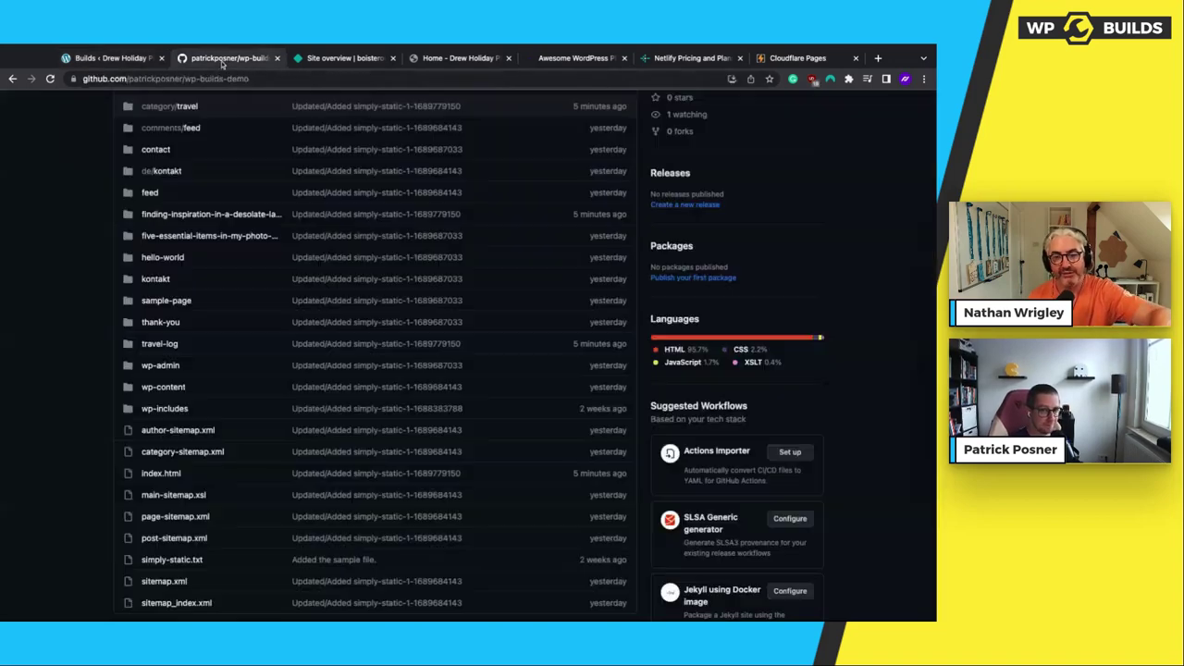
pyautogui.click(328, 58)
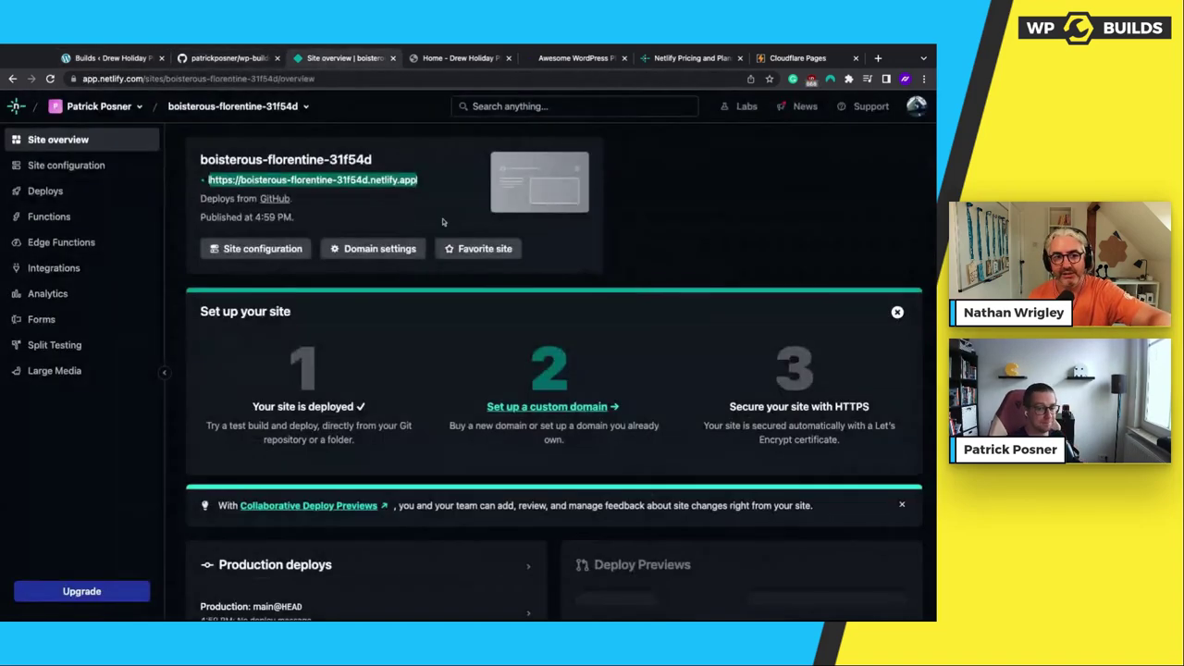
pyautogui.scroll(-3, 374, 289)
pyautogui.scroll(4, 373, 288)
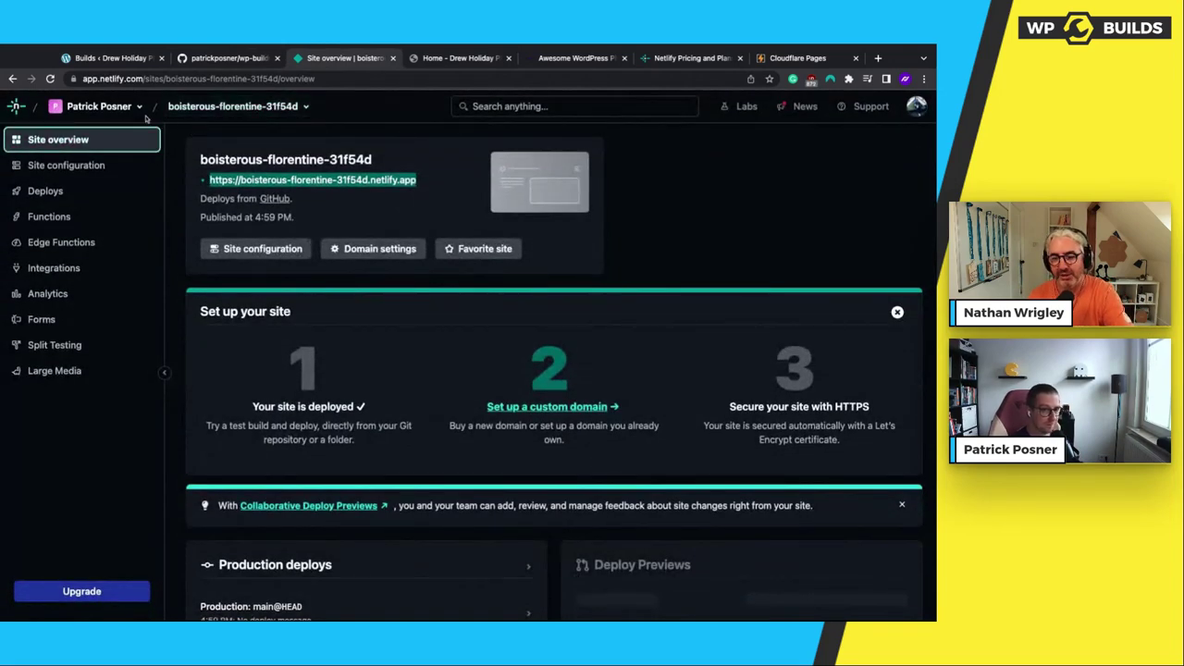
# Open the Netlify team overview to check recent builds, and reopen the boisterous-florentine-31f54d site from there
pyautogui.click(116, 108)
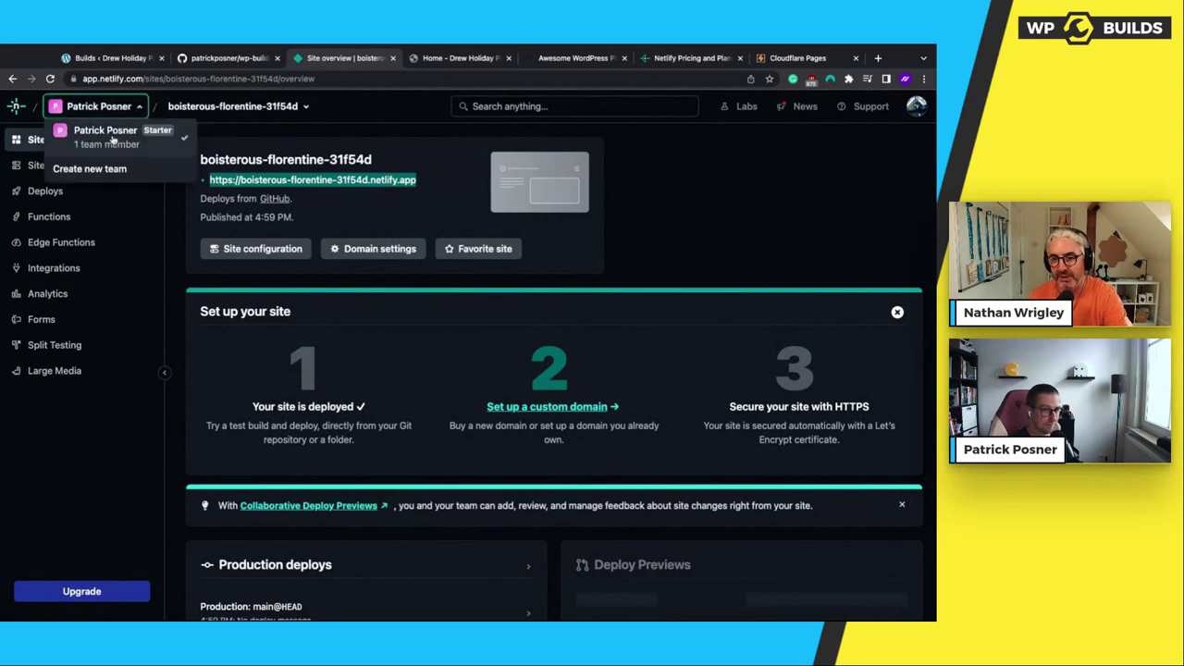
pyautogui.click(111, 134)
pyautogui.scroll(-2, 403, 292)
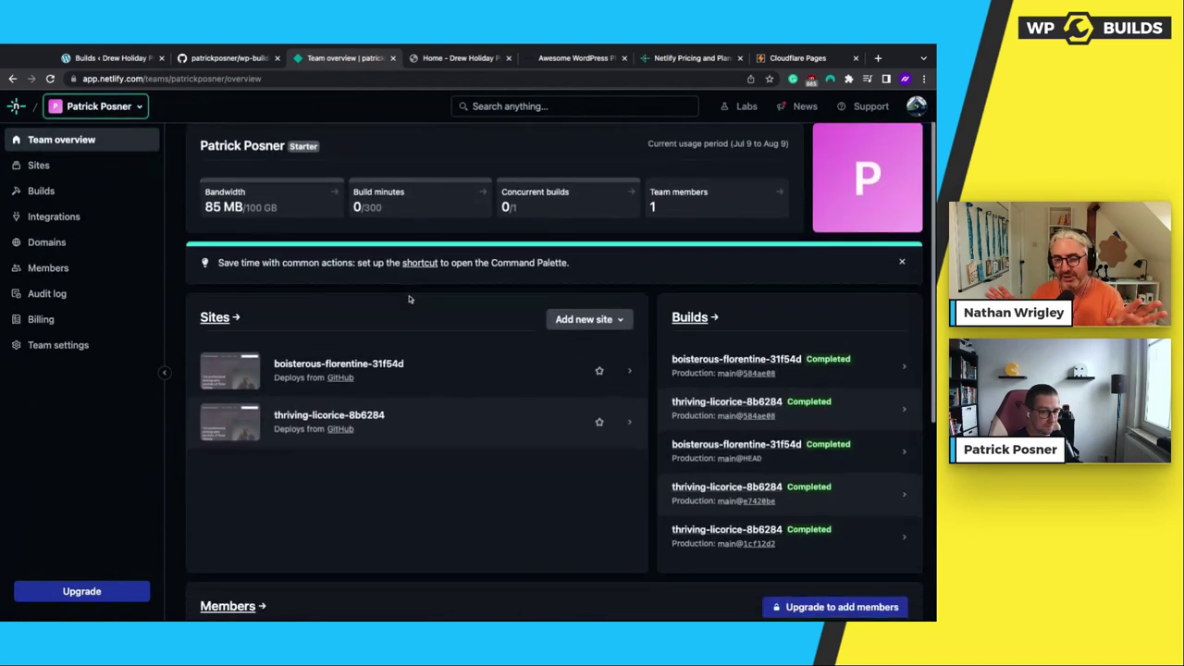
pyautogui.click(310, 363)
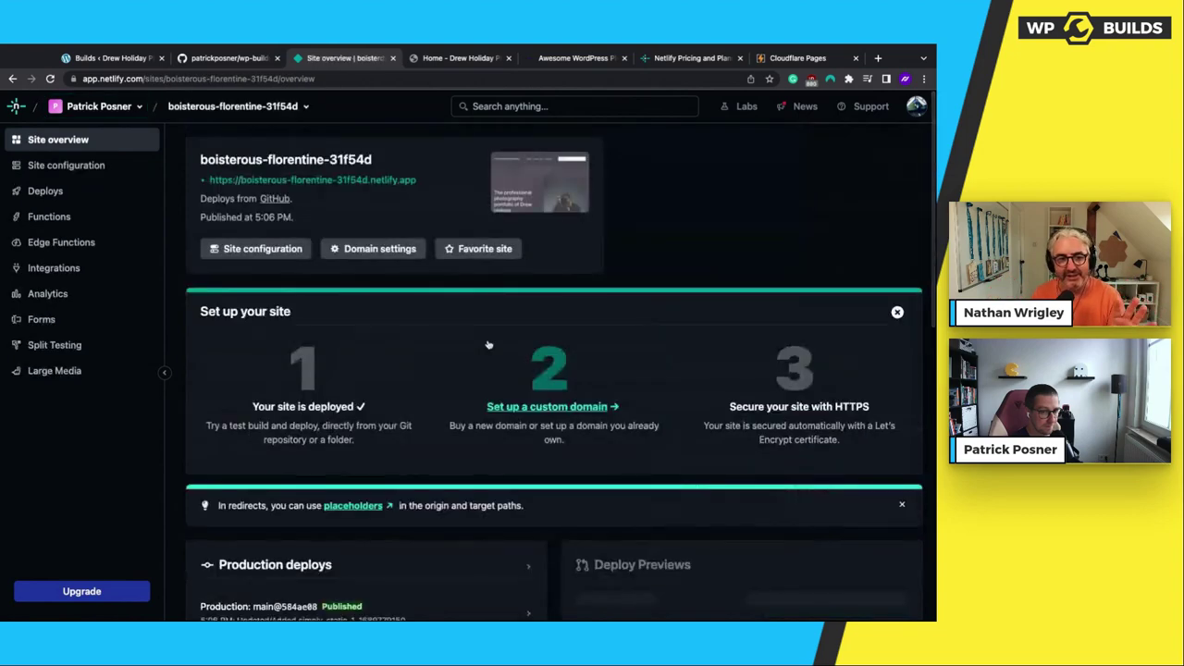
# Check the production deploys in the Netlify site overview against the latest commits in the wp-builds-demo GitHub repository
pyautogui.scroll(-3, 442, 366)
pyautogui.scroll(1, 480, 364)
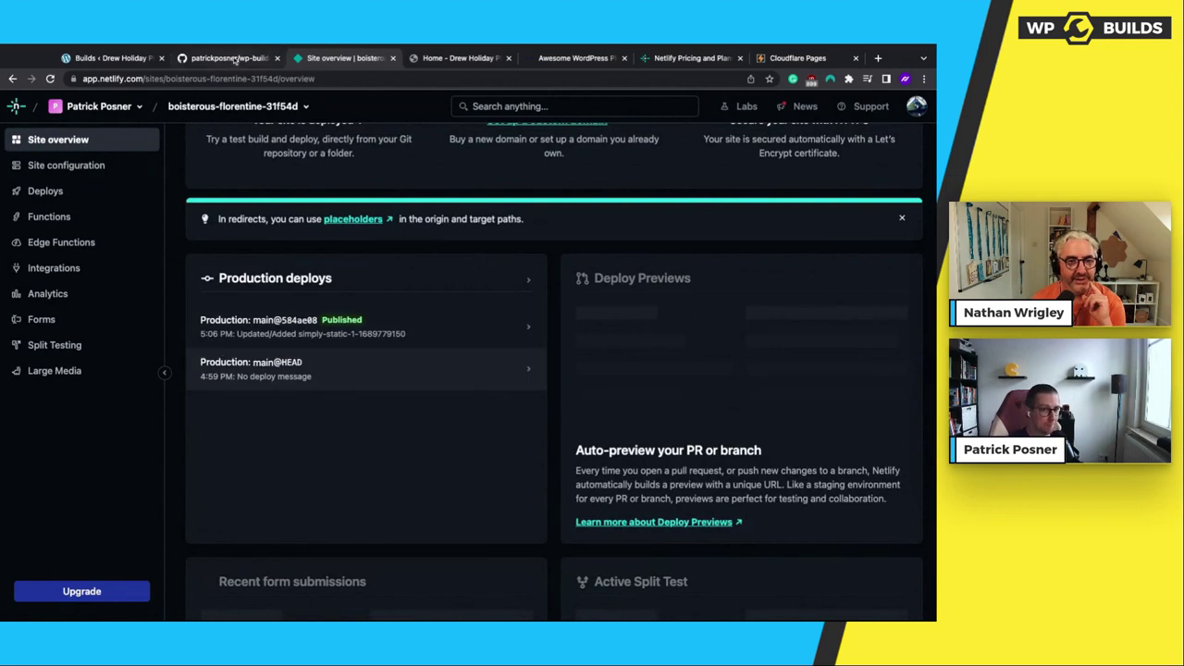
pyautogui.click(232, 57)
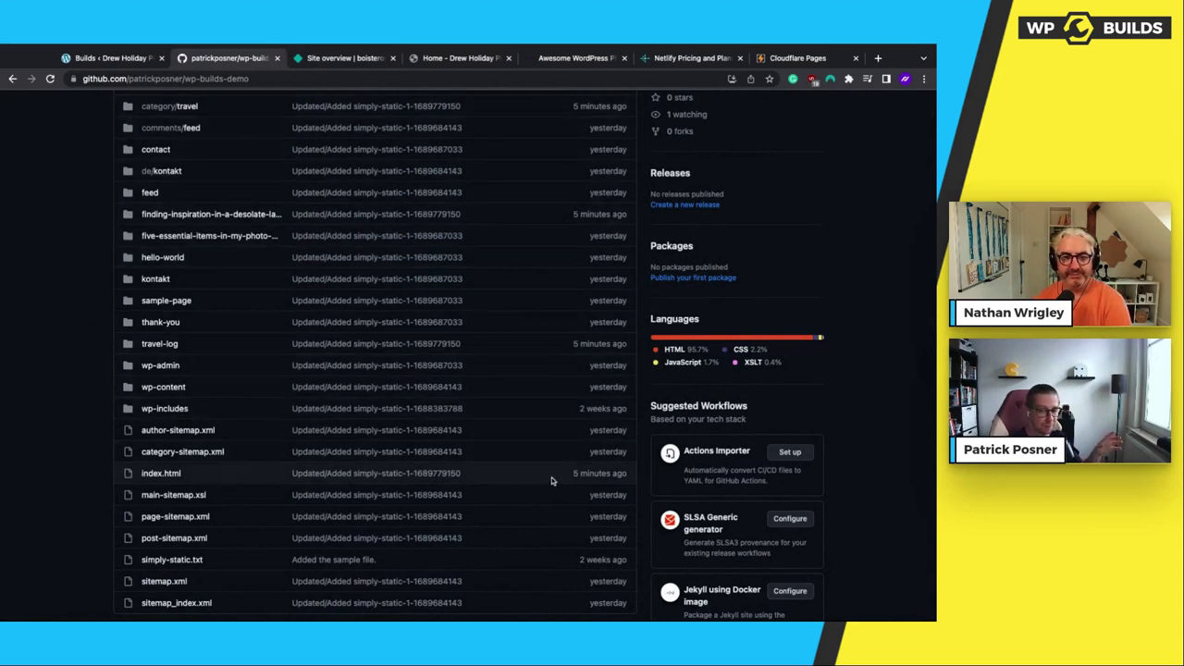
pyautogui.click(340, 59)
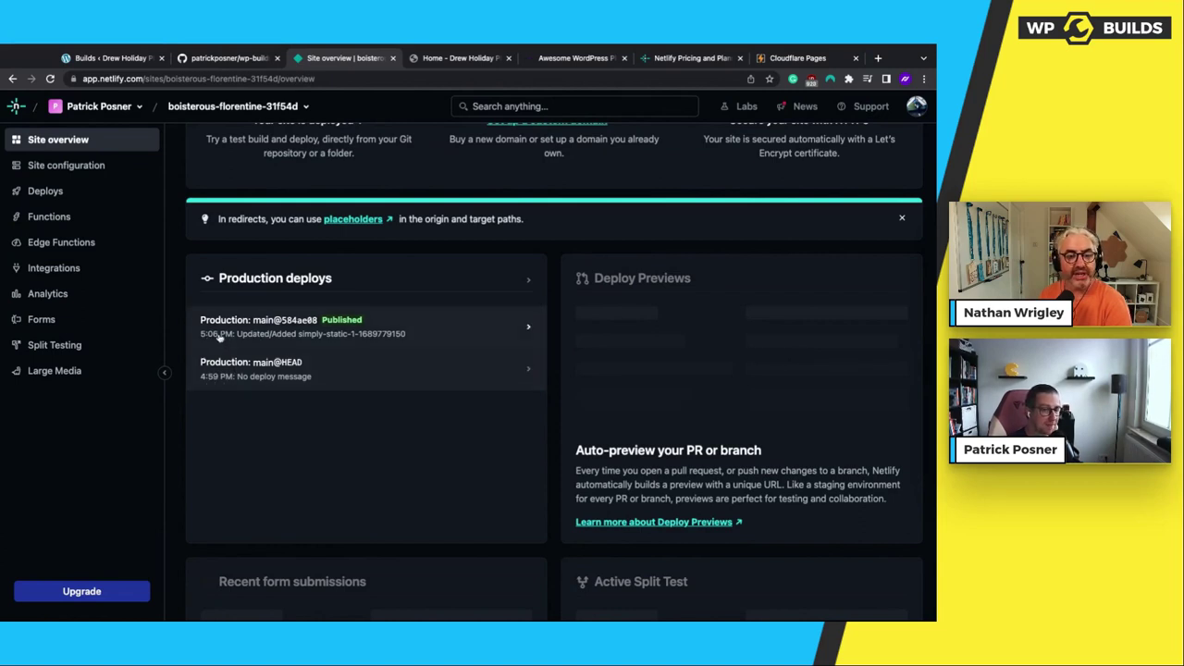
# Open the published production deploy main@584ae08 and review its deploy summary and deploy log
pyautogui.click(306, 328)
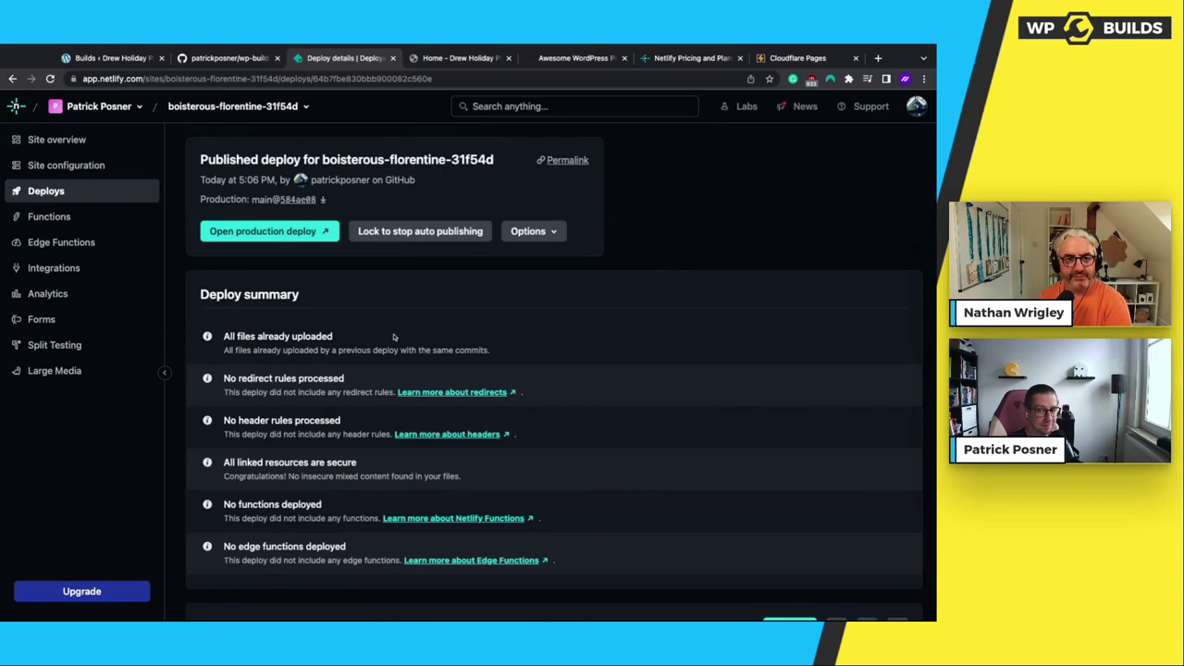
pyautogui.scroll(-4, 393, 337)
pyautogui.scroll(4, 385, 340)
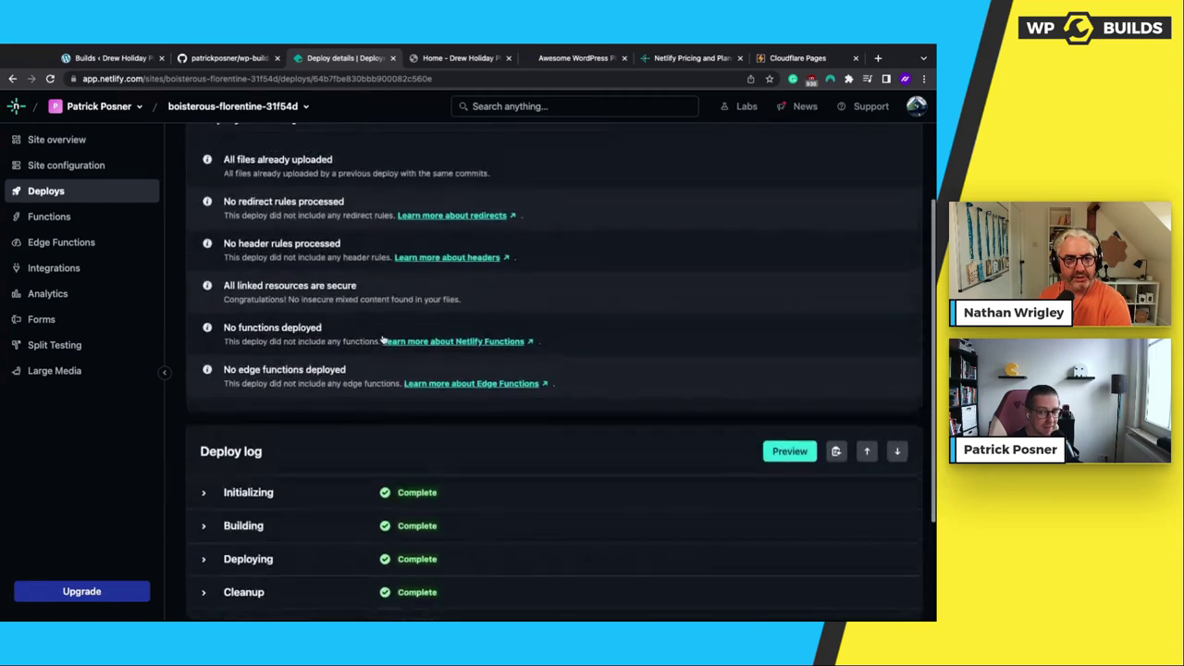
pyautogui.scroll(-1, 383, 339)
pyautogui.scroll(2, 370, 314)
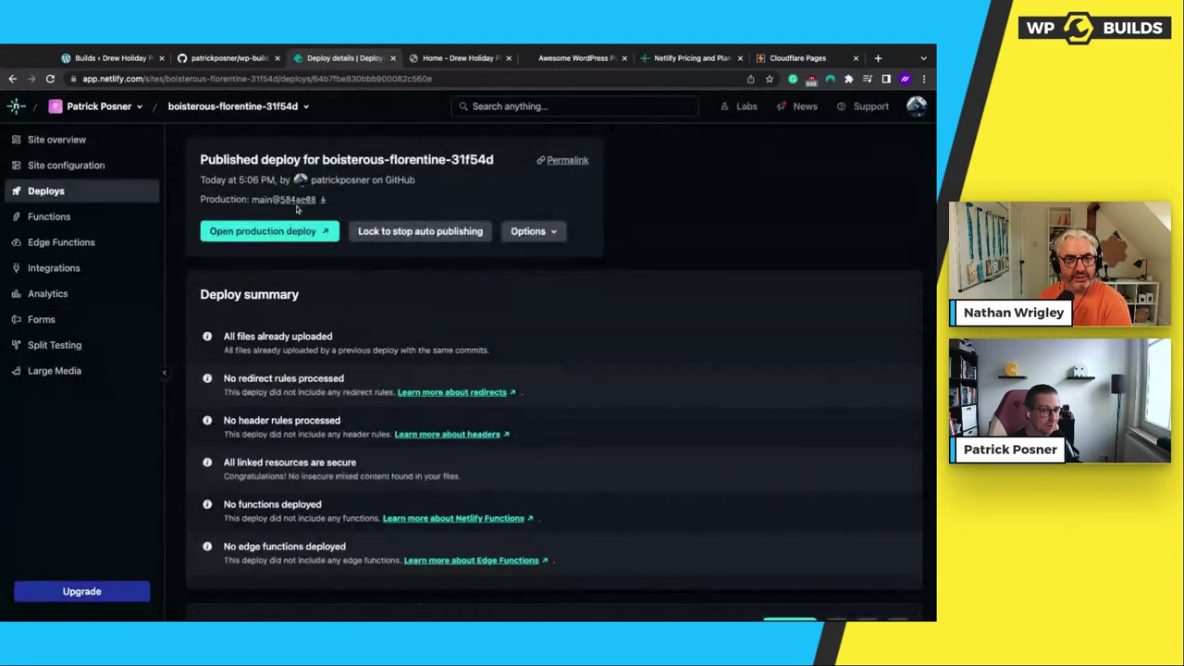
# Switch to the live boisterous-florentine-31f54d home page, reload it and highlight the first post's title to check the update
pyautogui.click(558, 161)
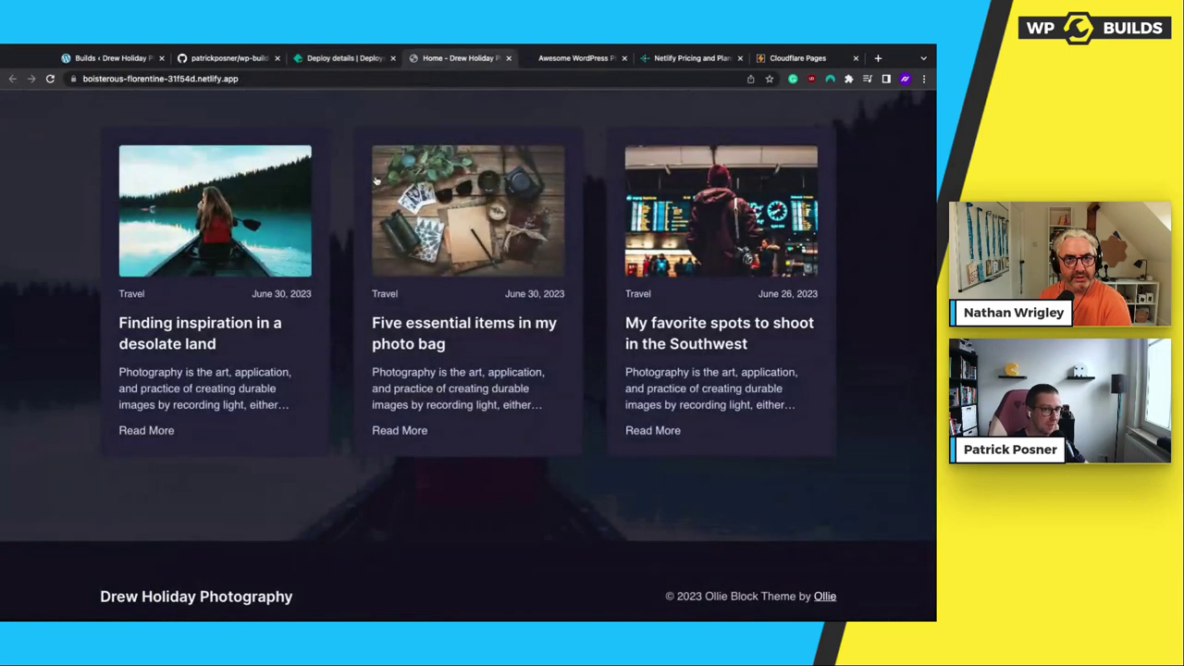
pyautogui.press('super+r')
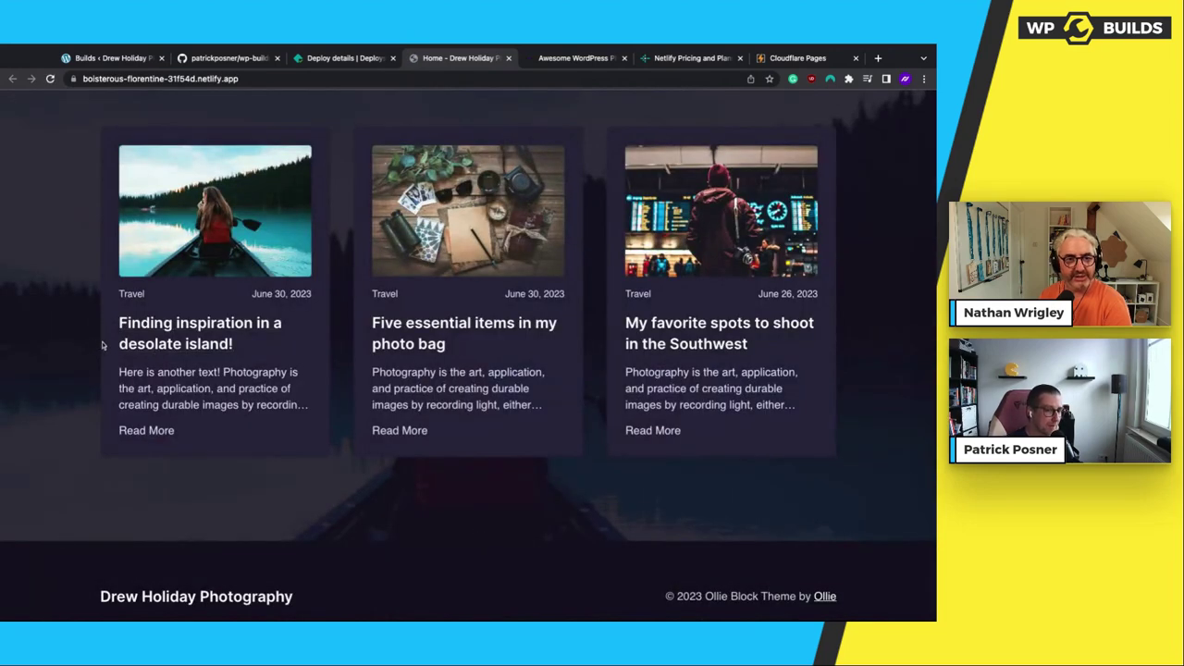
pyautogui.moveTo(100, 342); pyautogui.dragTo(283, 342)
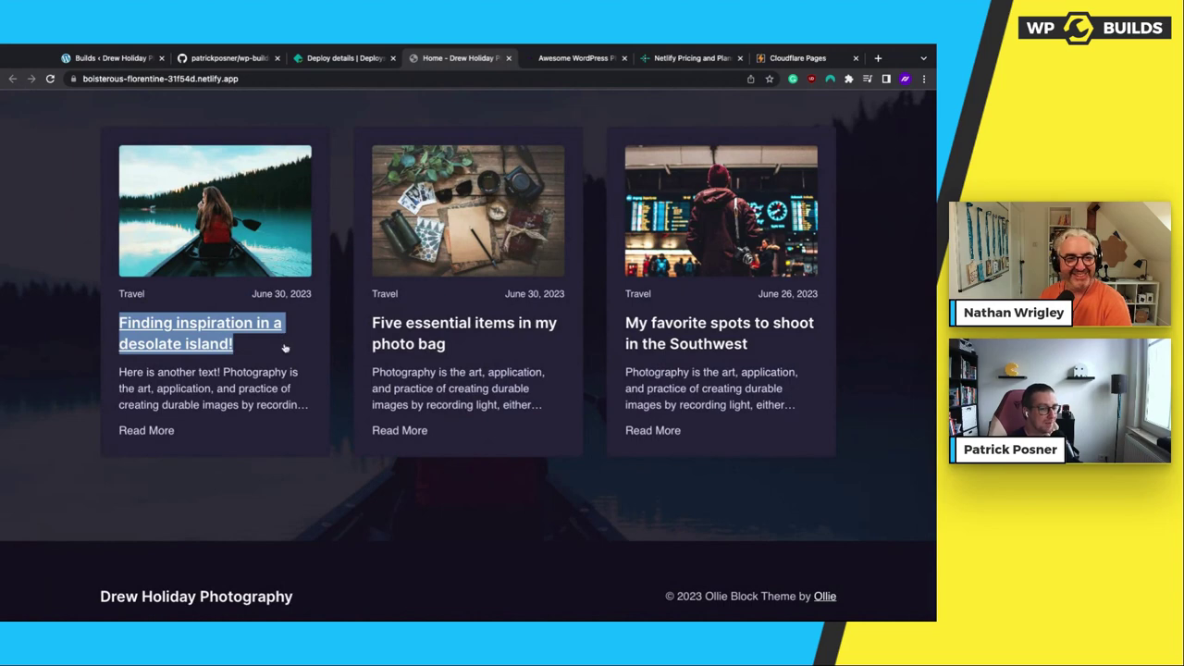
# Open the "Finding inspiration in a desolate island!" post on the live site and check the text below its featured image
pyautogui.click(213, 344)
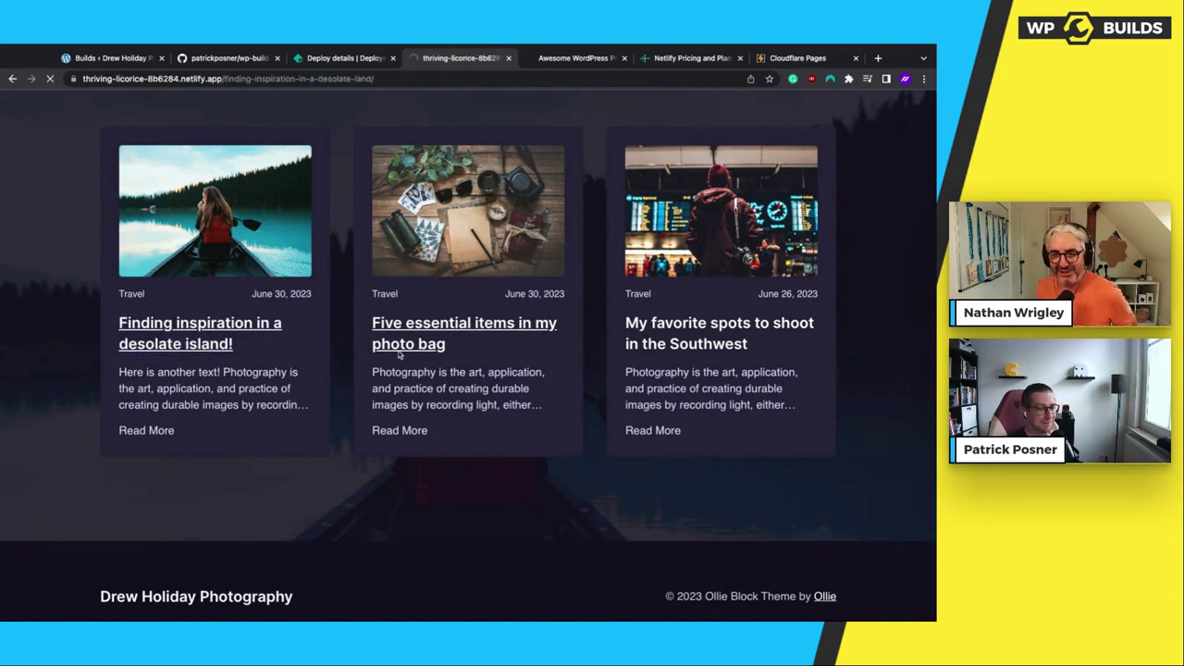
pyautogui.scroll(-5, 400, 351)
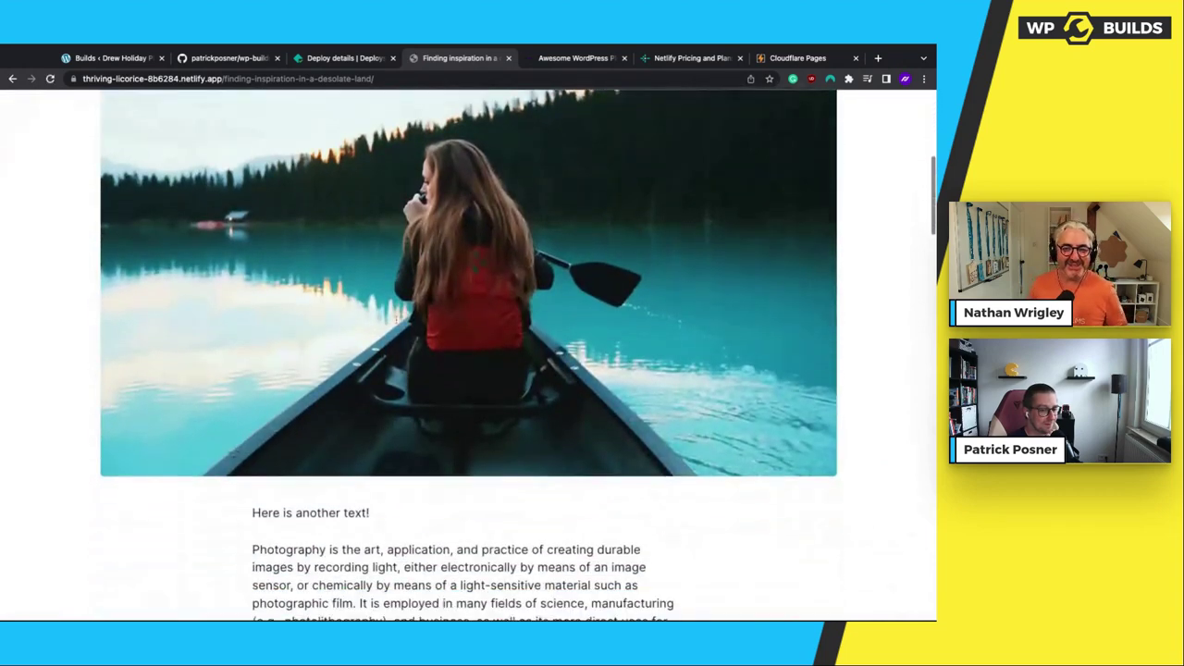
pyautogui.scroll(-2, 505, 327)
pyautogui.tripleClick(505, 327)
pyautogui.click(505, 328)
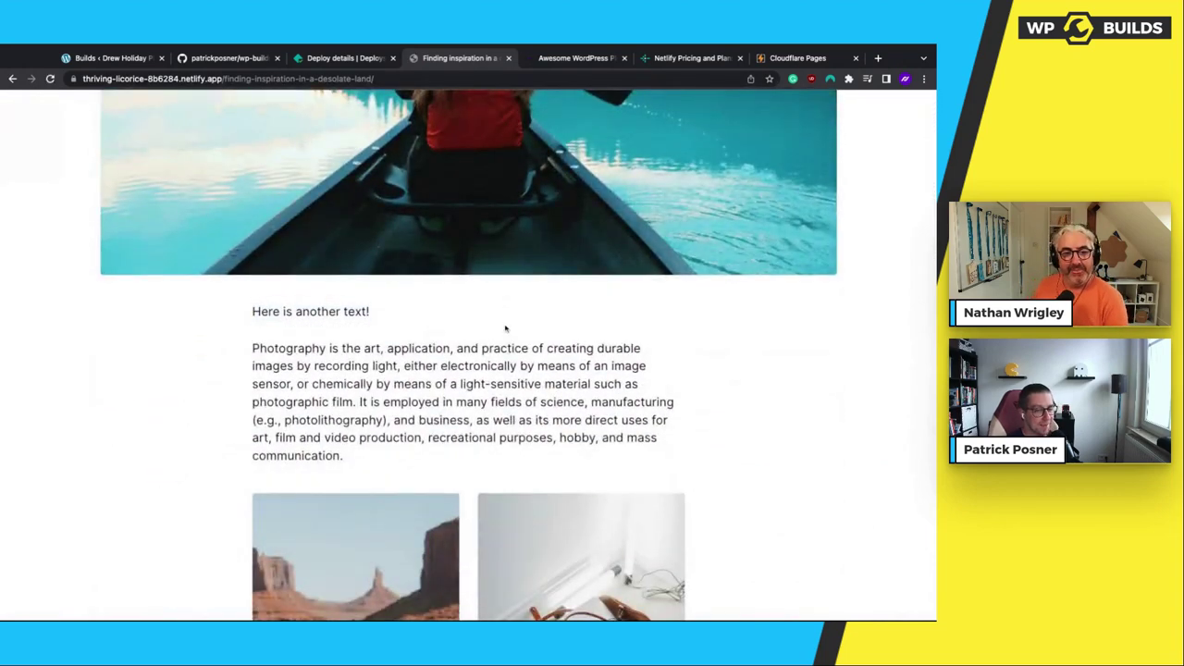